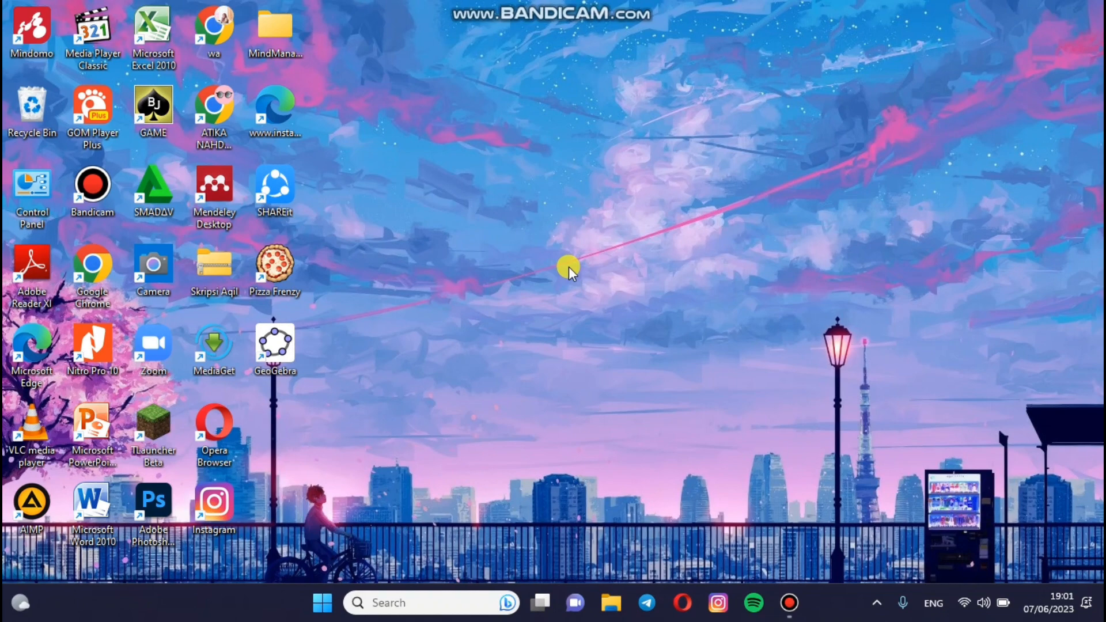
- Launch GeoGebra Classic 5 and maximize its window
double_click(271, 358)
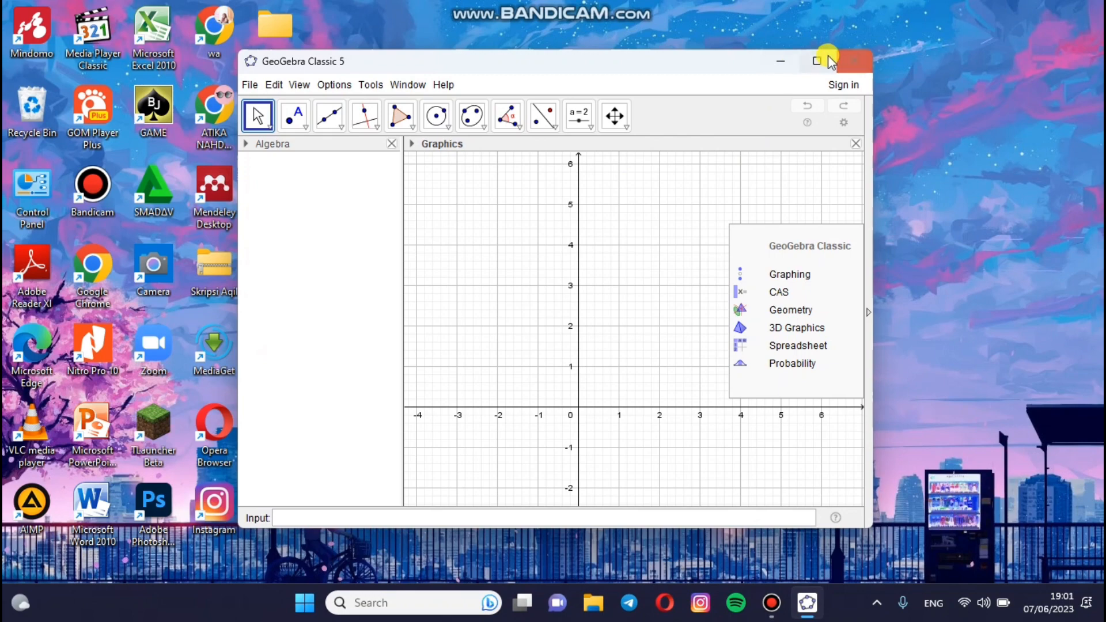
left_click(820, 60)
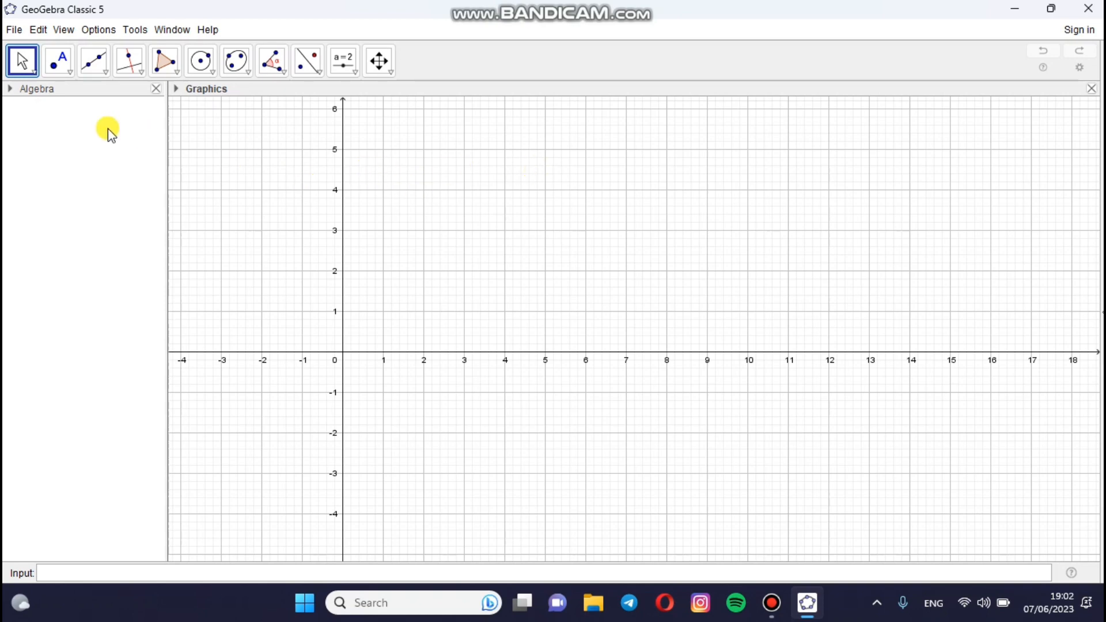
- Show the 3D Graphics view at just over half the window's width and hide the grid of the 2D Graphics view
left_click(65, 29)
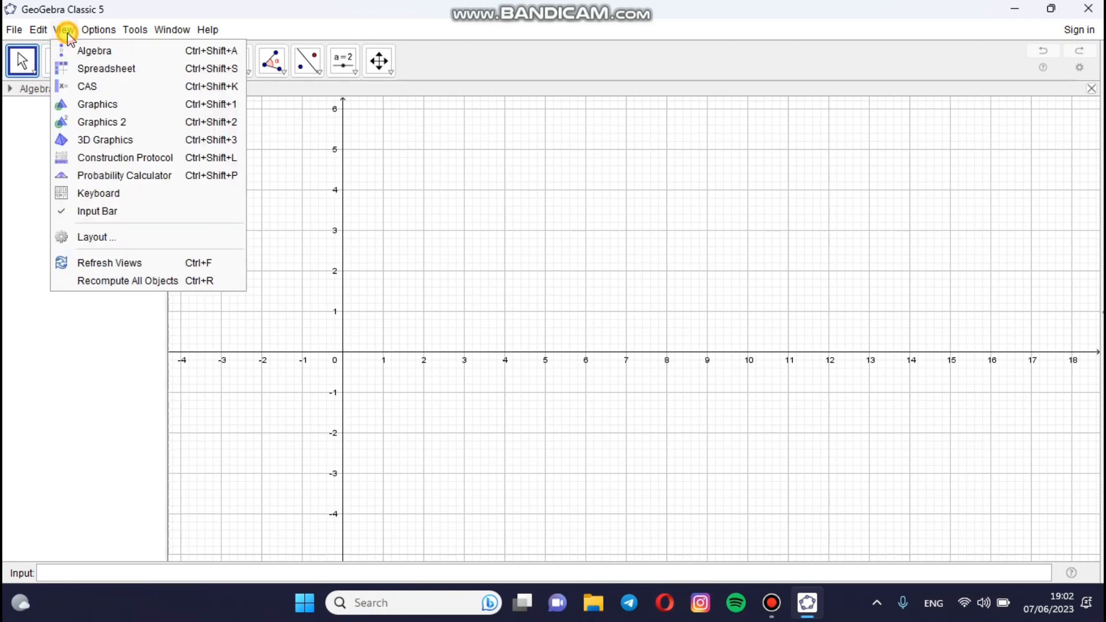
left_click(86, 140)
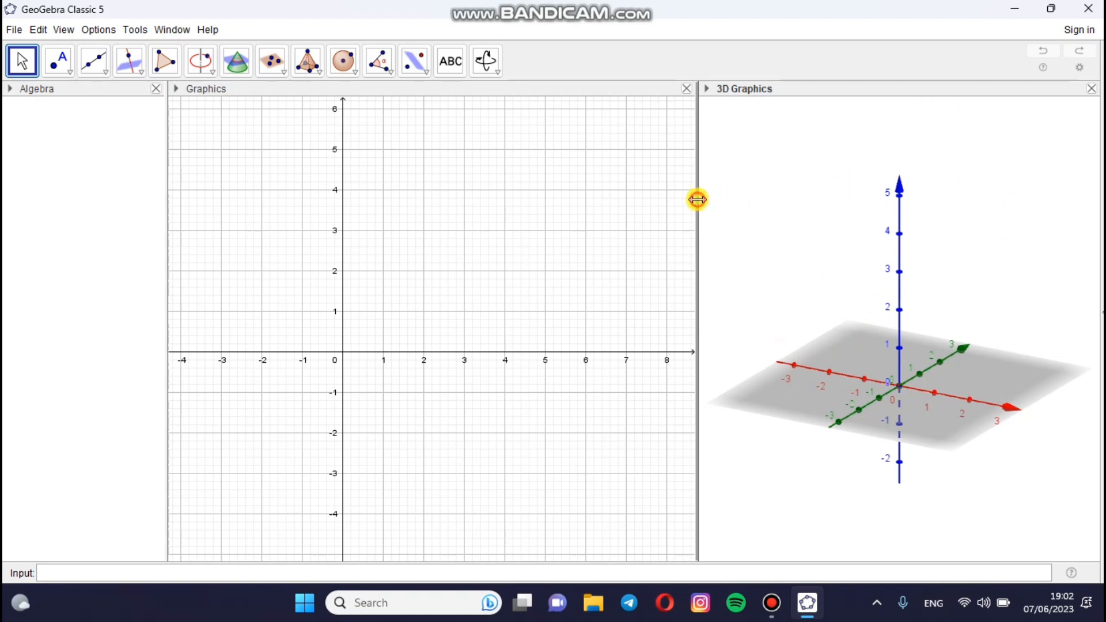
left_click_drag(696, 198, 515, 206)
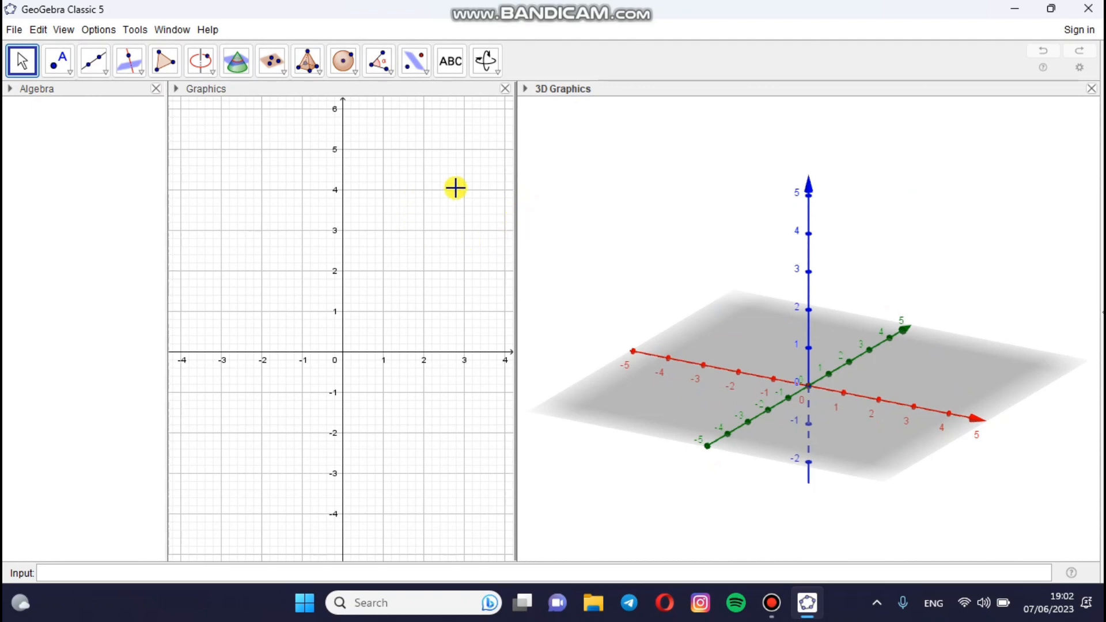
right_click(383, 198)
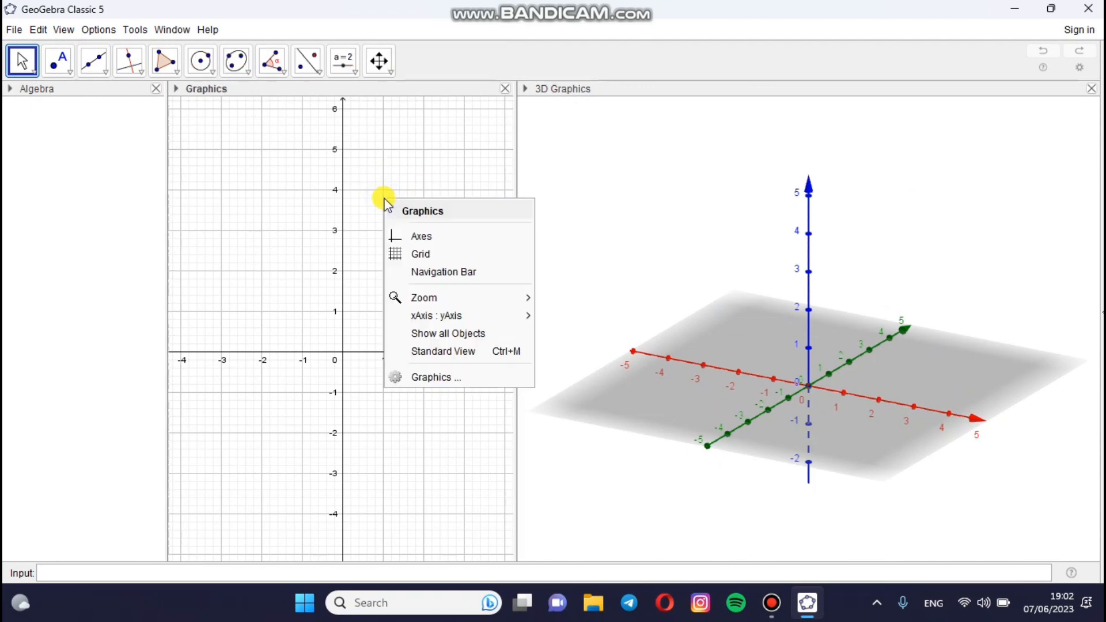
left_click(396, 253)
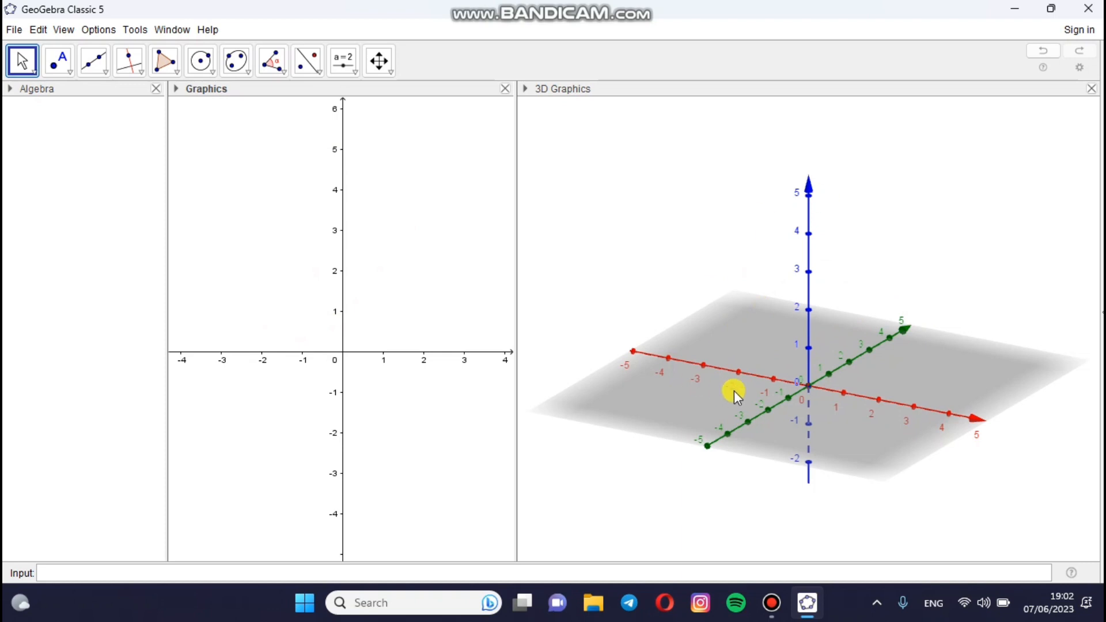
- Rotate the 3D Graphics view about the vertical axis so the green axis's negative side points forward
left_click(393, 74)
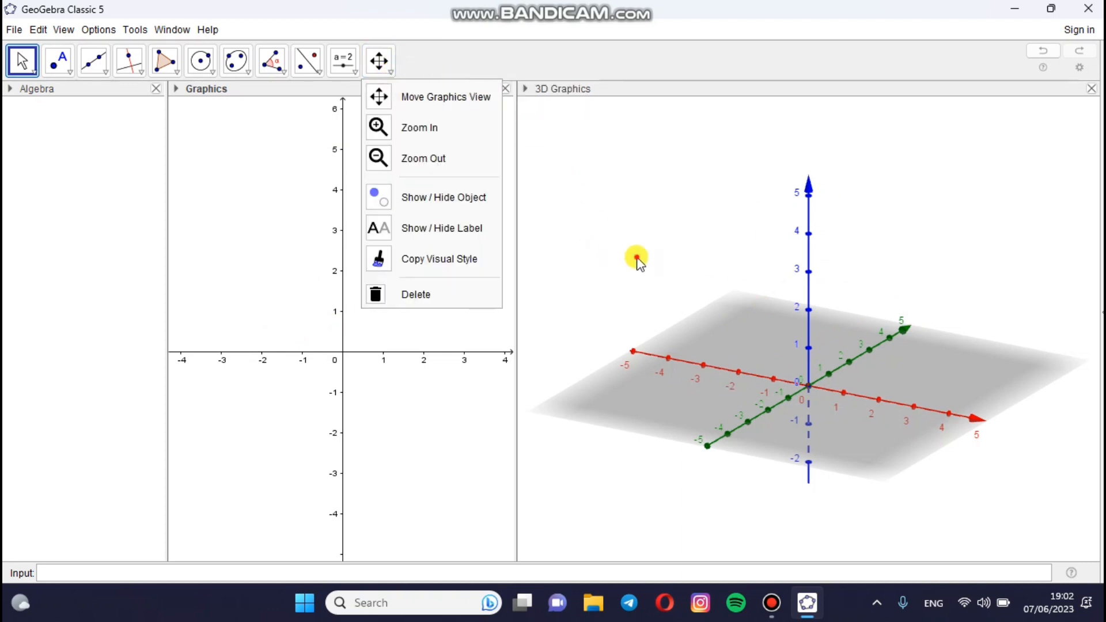
left_click(637, 259)
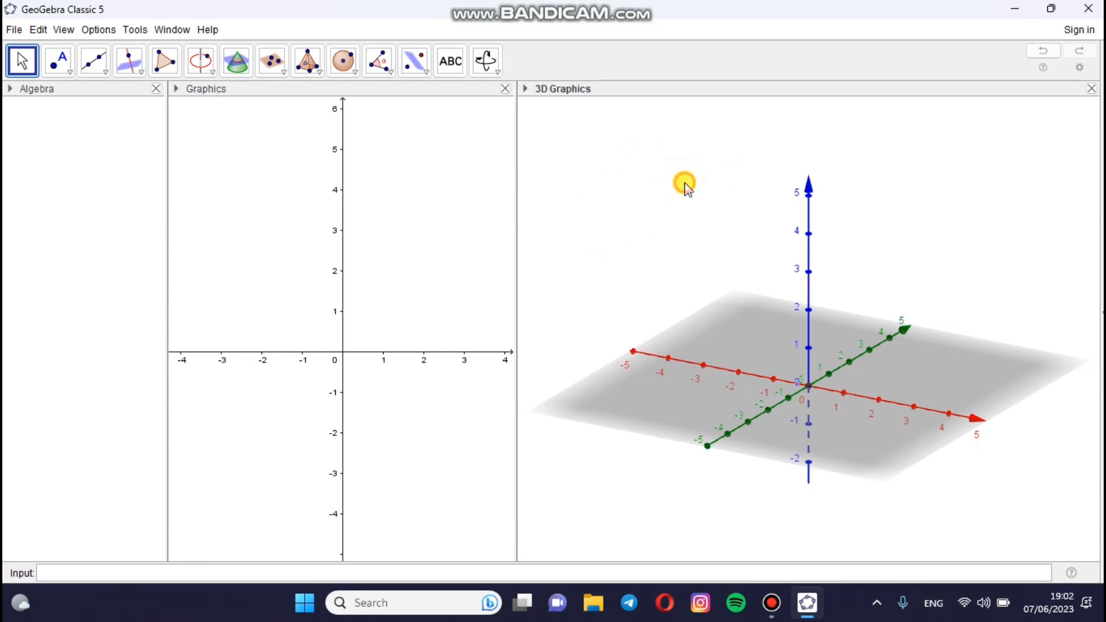
left_click(496, 71)
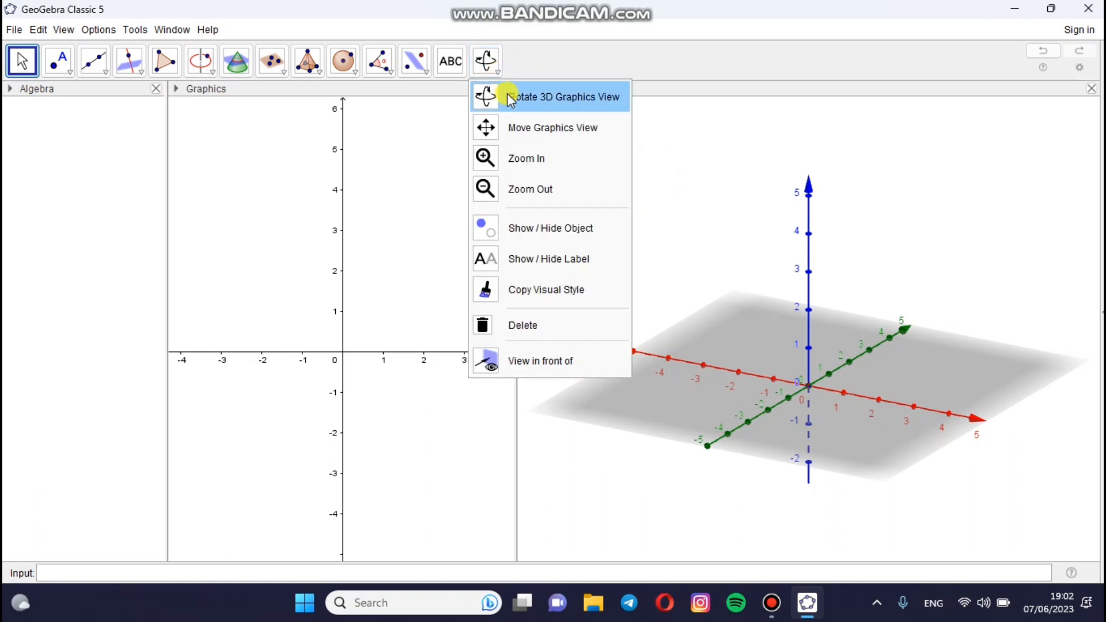
left_click(510, 98)
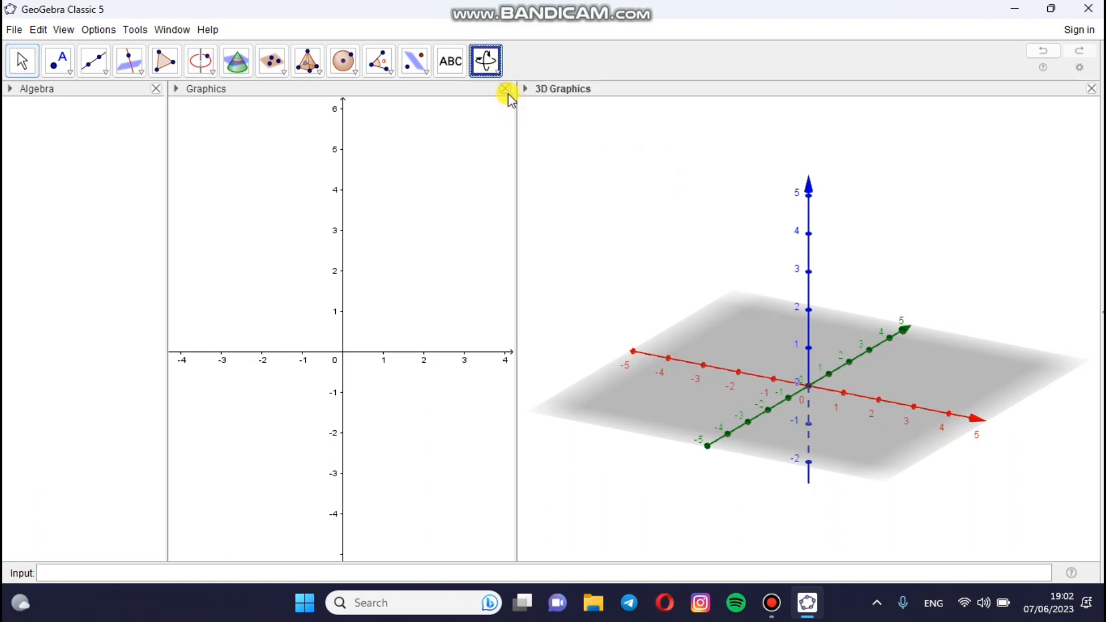
left_click_drag(808, 340, 856, 337)
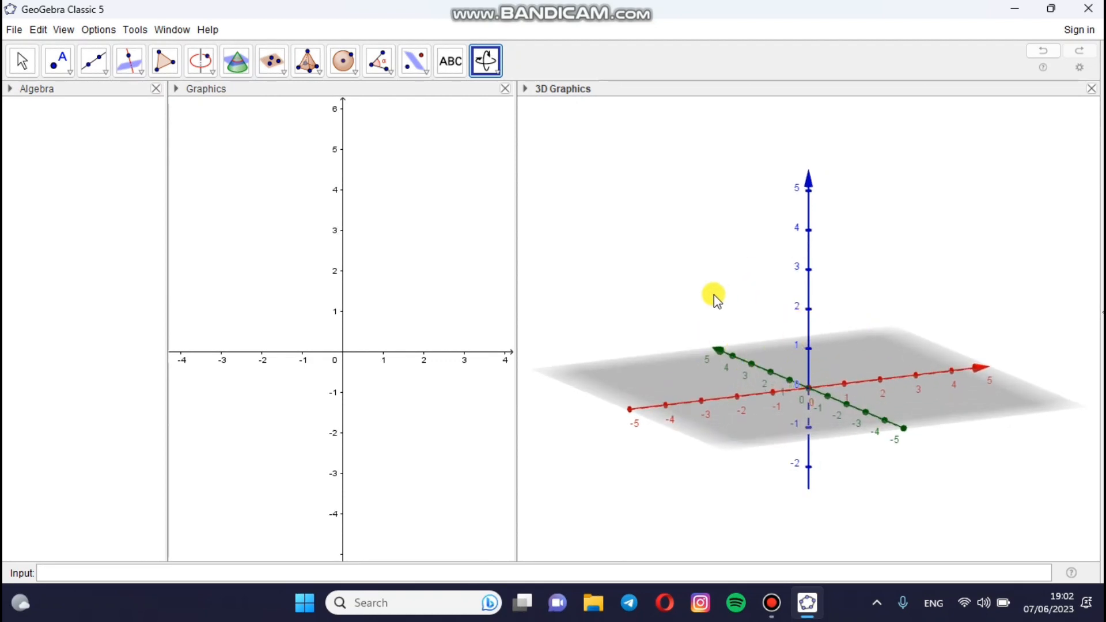
- Move the 3D scene sideways until its origin lies near the edge bordering the 2D view, and return to the Move tool
left_click(494, 67)
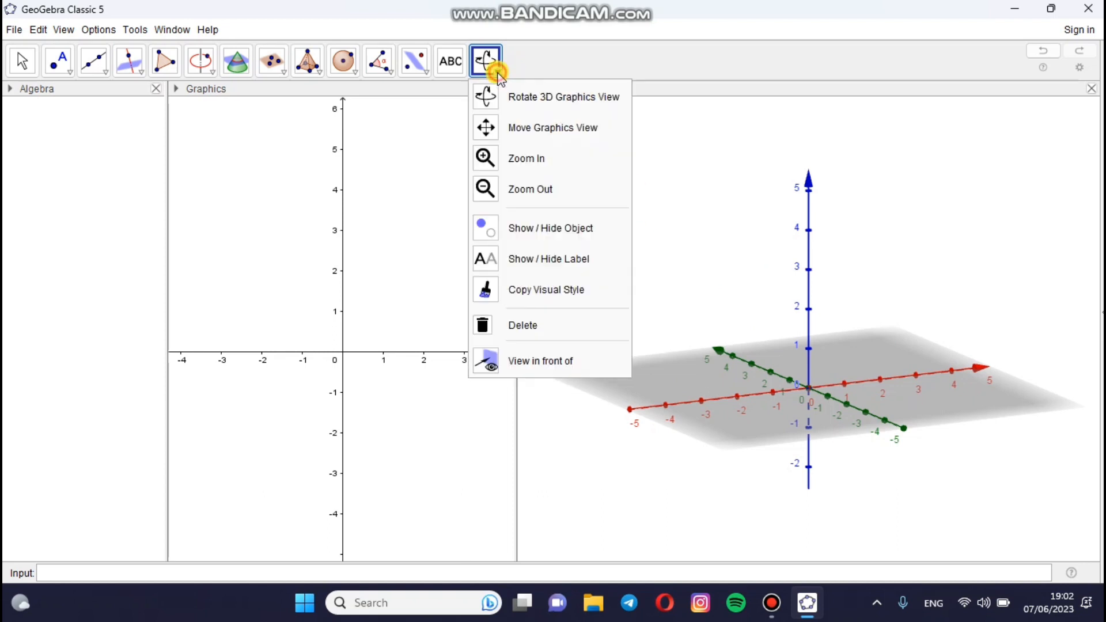
left_click(507, 128)
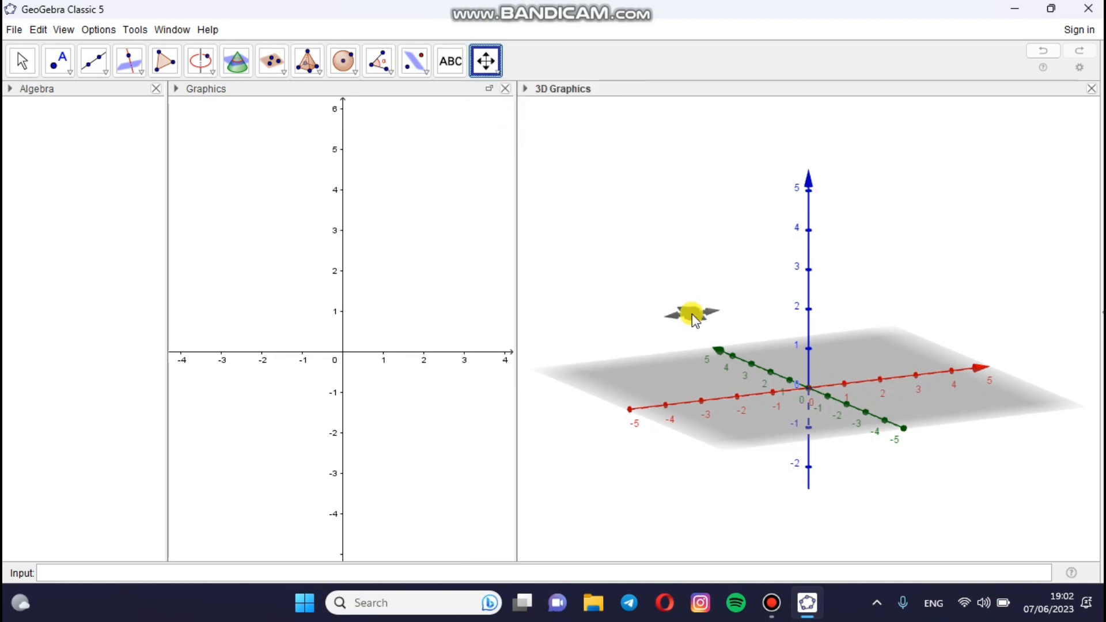
left_click_drag(754, 342, 547, 326)
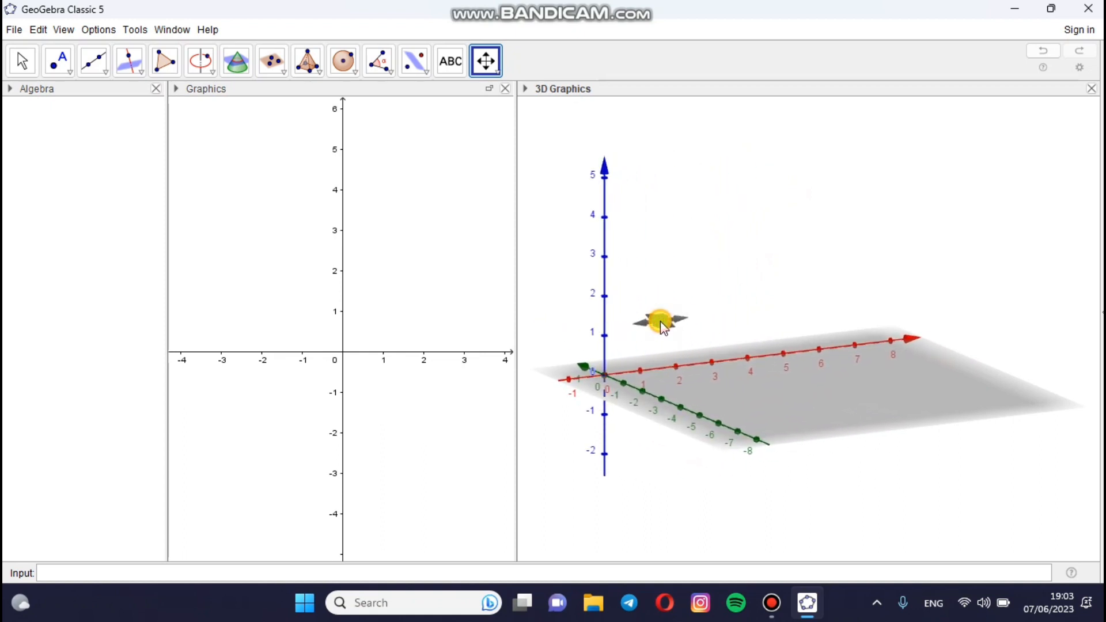
left_click_drag(659, 320, 635, 322)
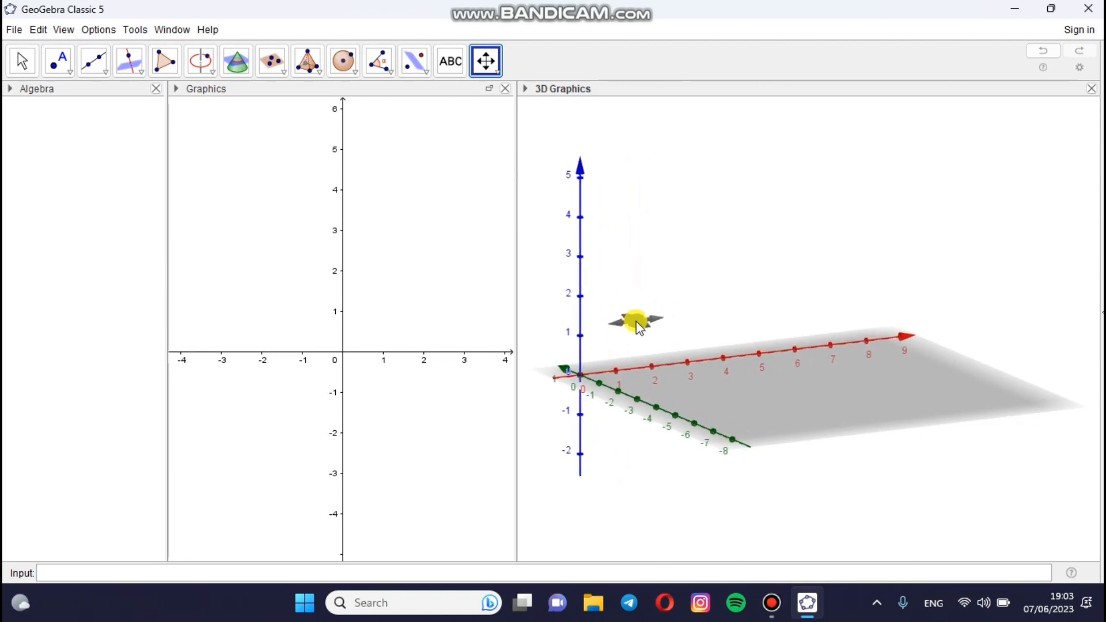
left_click(22, 60)
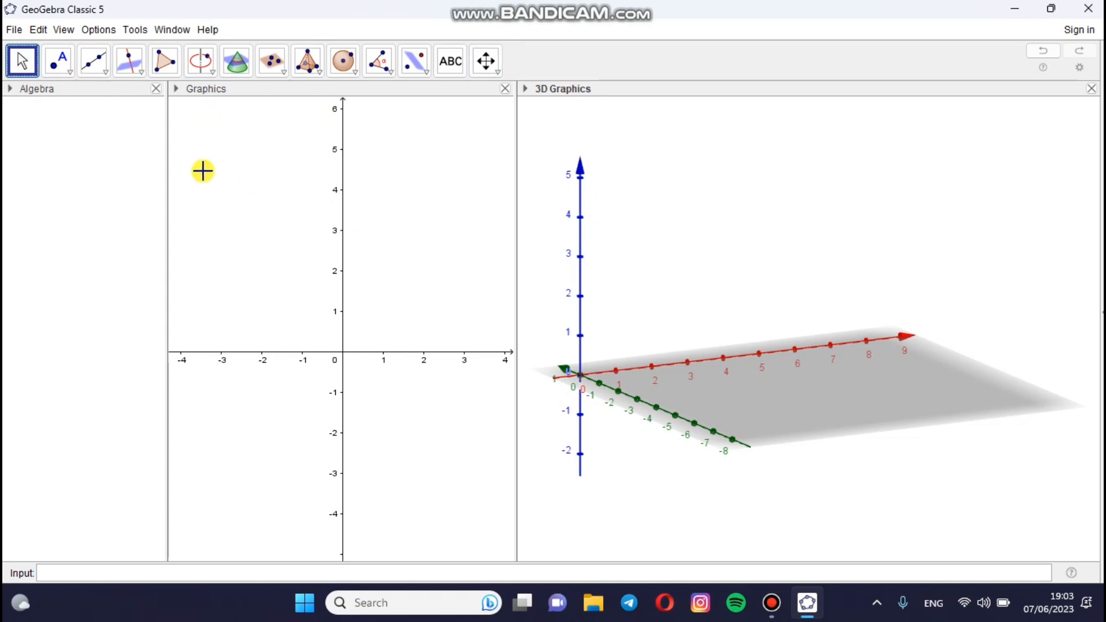
- Place a number slider beside the upper end of the 2D view's y-axis, on its negative x side, and name it r
left_click(290, 205)
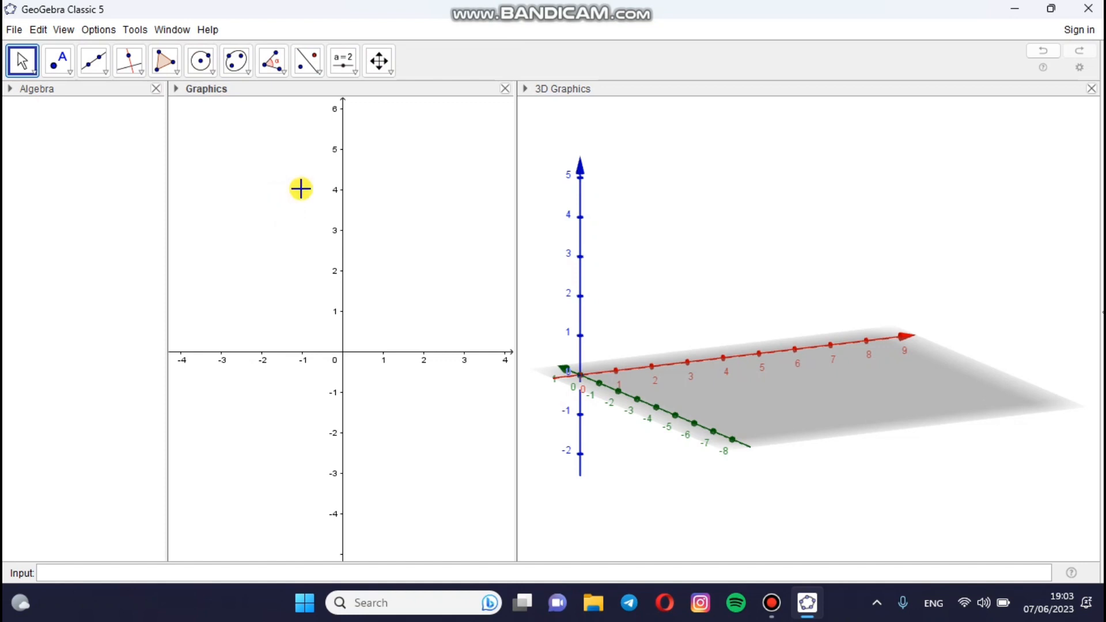
left_click(355, 74)
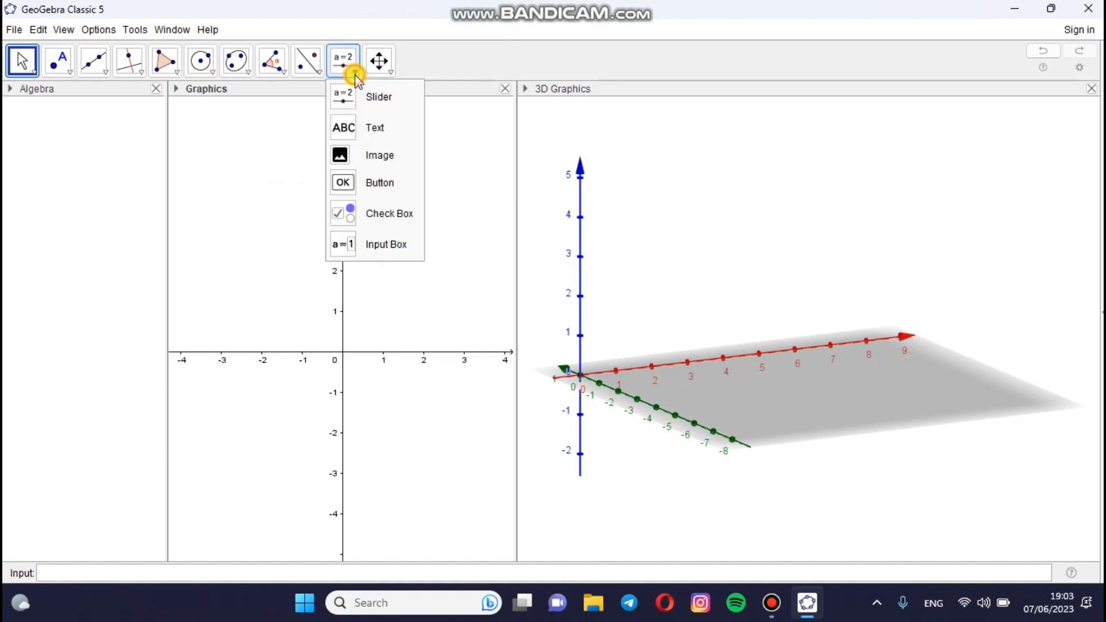
left_click(361, 97)
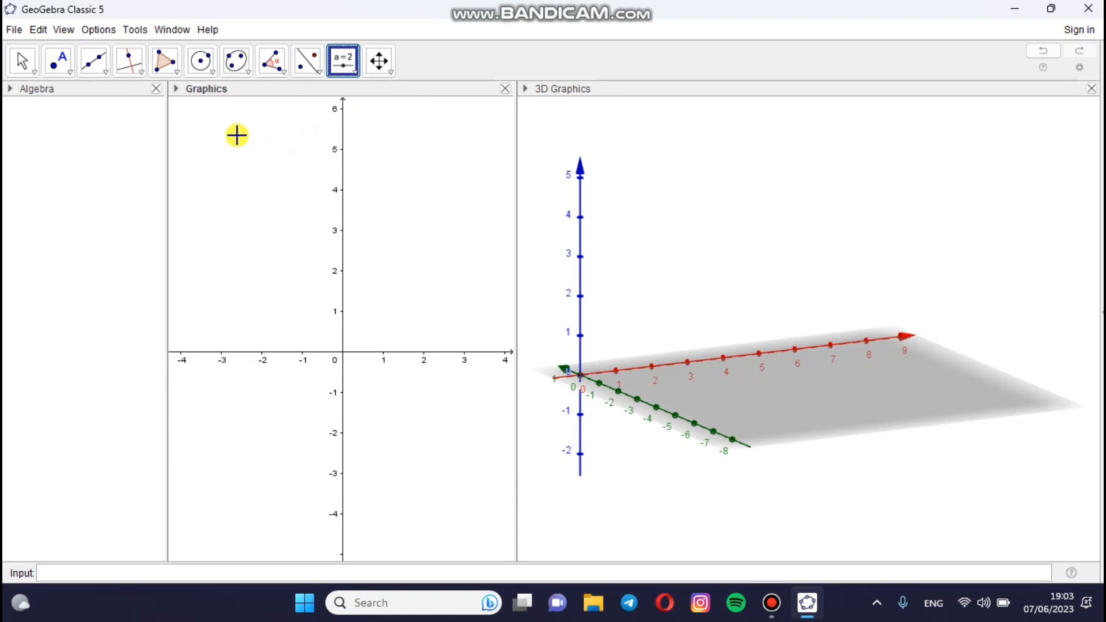
left_click(355, 72)
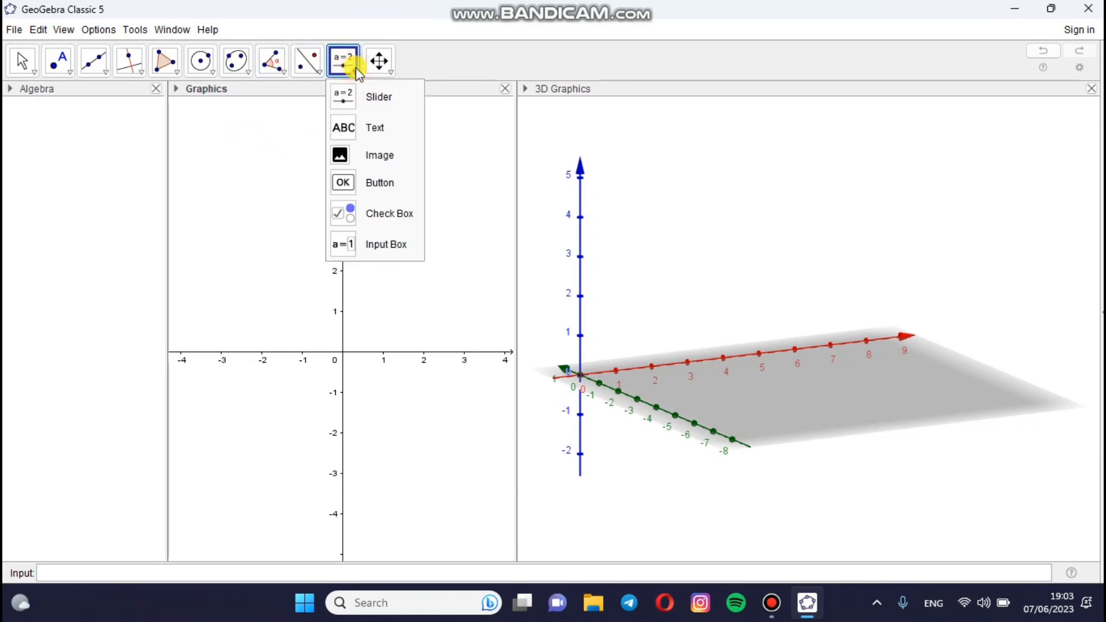
left_click(360, 94)
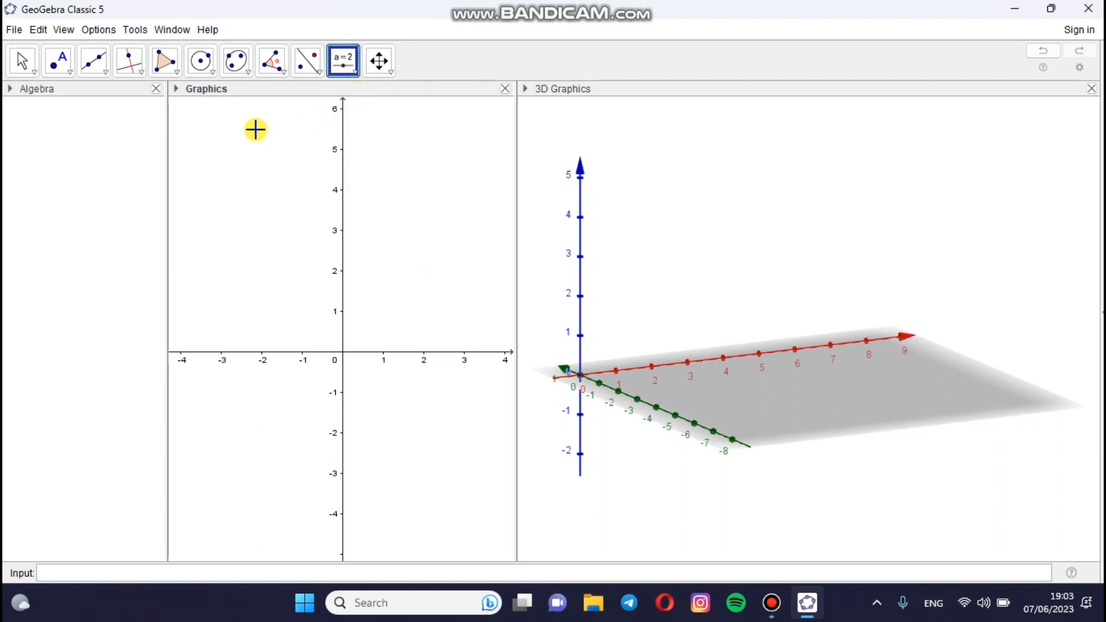
left_click(185, 122)
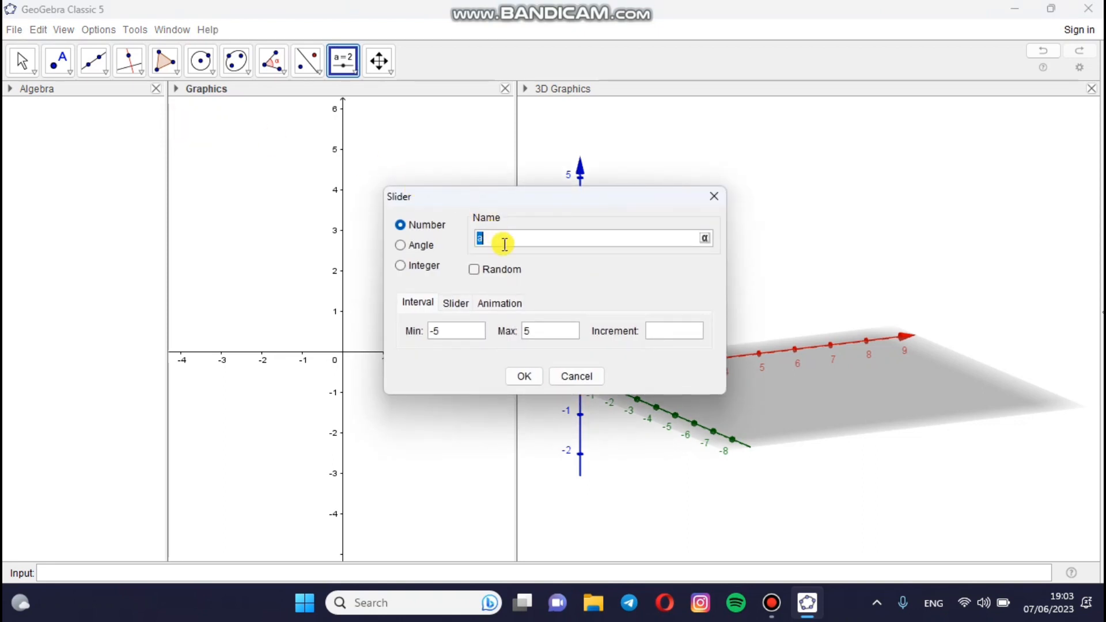
key("BackSpace")
type("r")
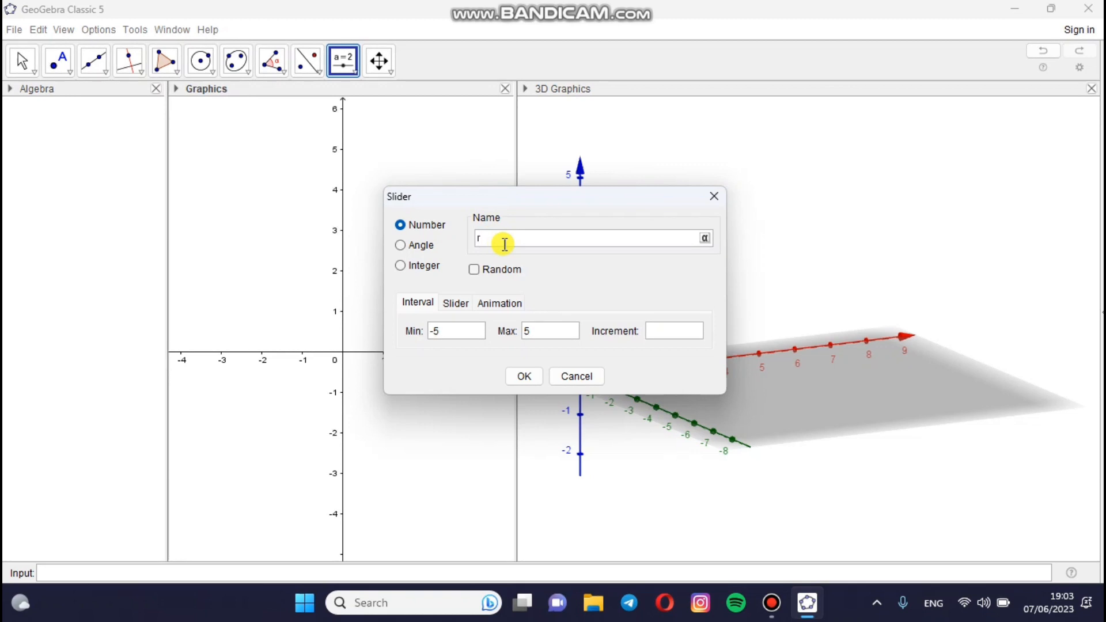
- Give slider r a minimum of 0.1, a maximum of 3 and an increment of 1, and create it
left_click(462, 331)
key("BackSpace")
key("BackSpace")
type("0.1")
left_click(551, 333)
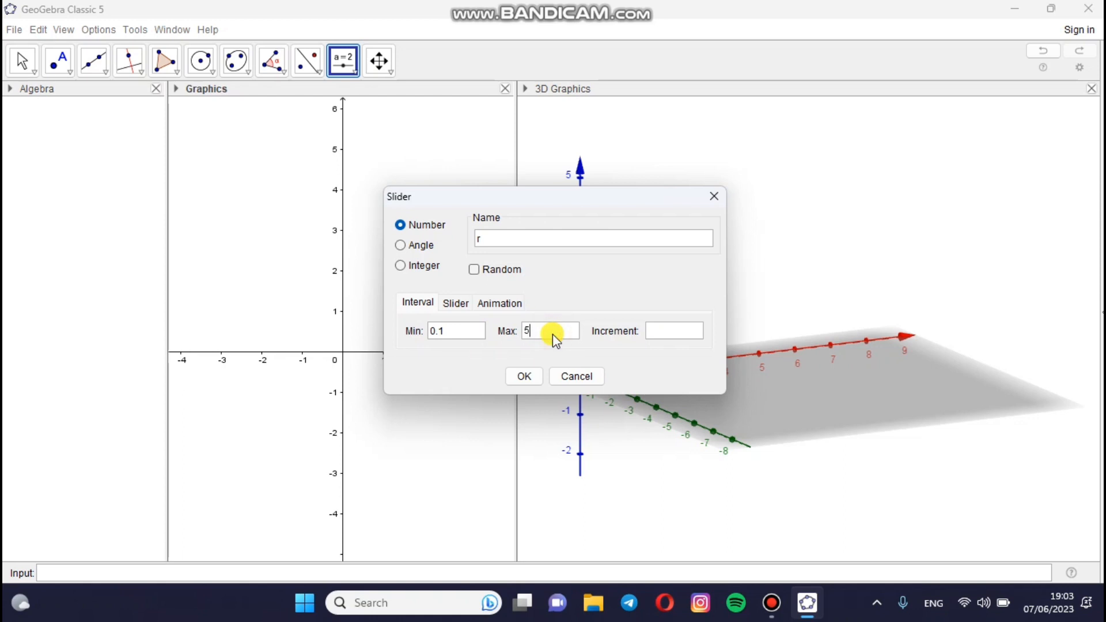
type("3")
left_click(662, 338)
type("1")
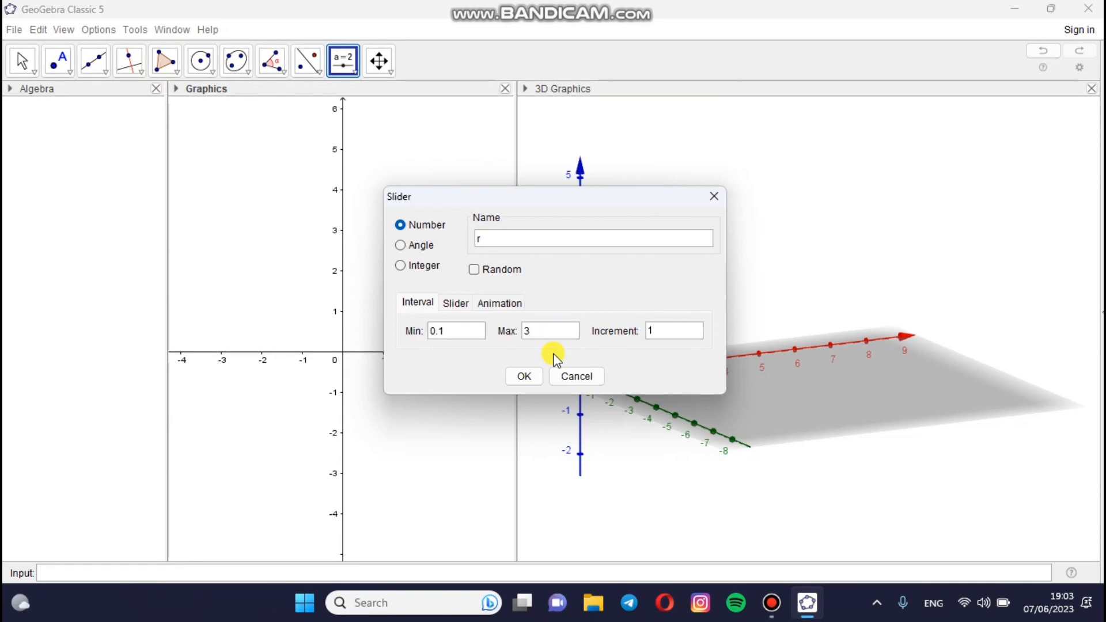
left_click(528, 376)
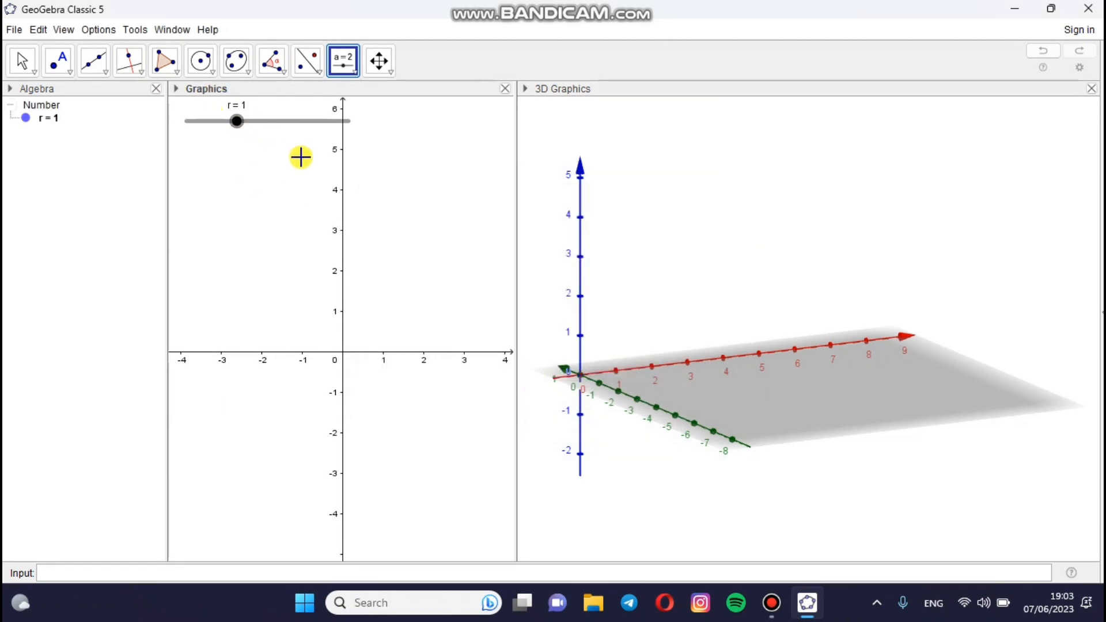
- Create a second number slider named t just below slider r, with a minimum of 0.1 plus a maximum and increment
left_click(360, 75)
left_click(360, 95)
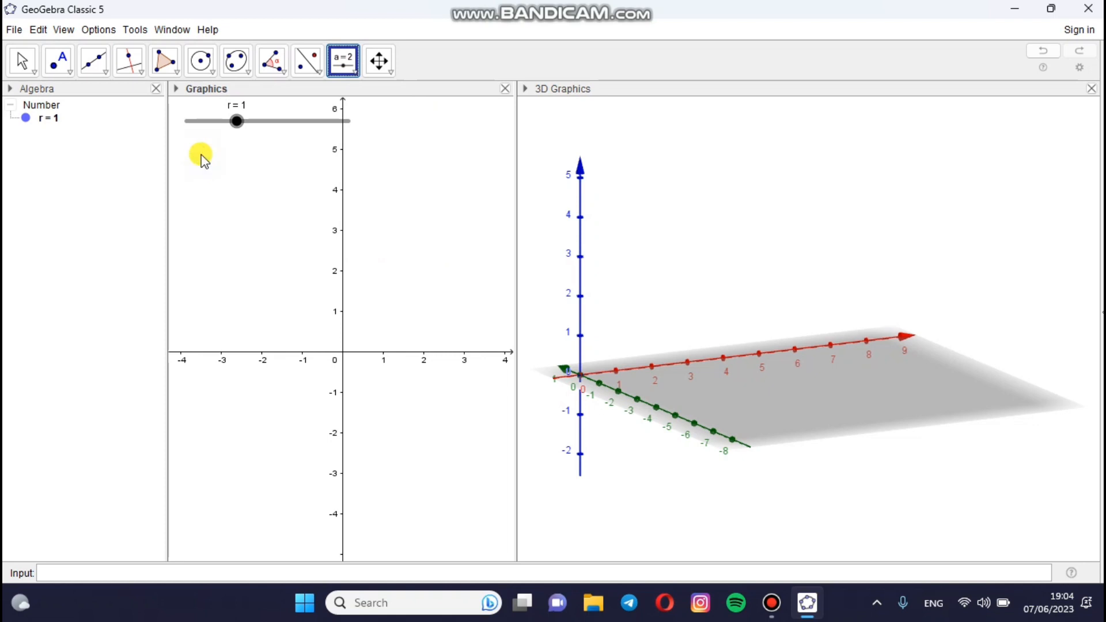
left_click(293, 171)
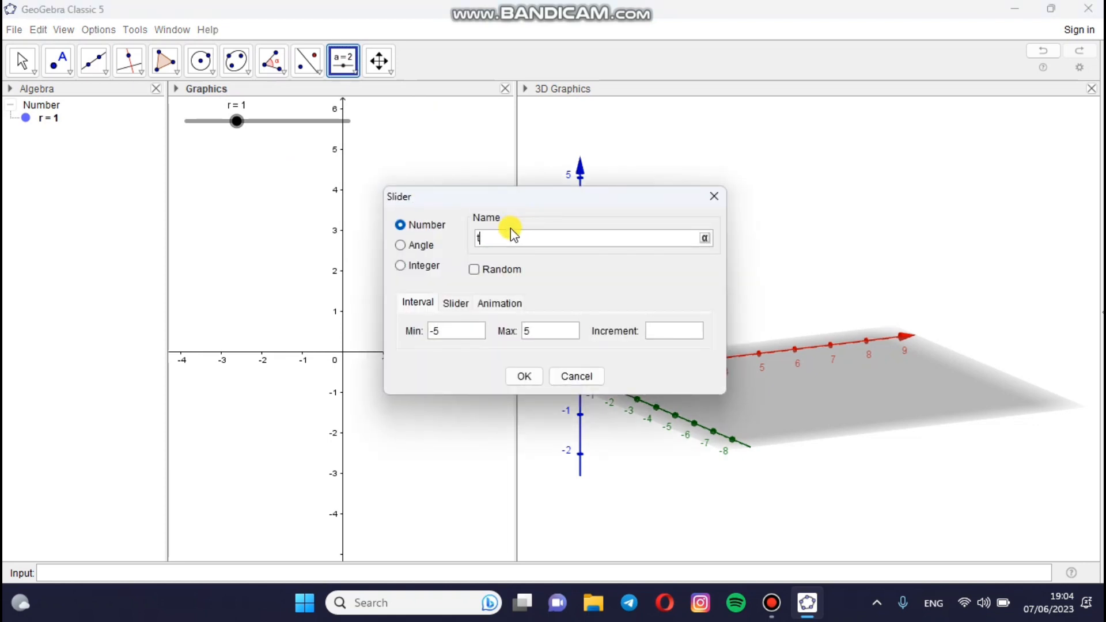
left_click(461, 337)
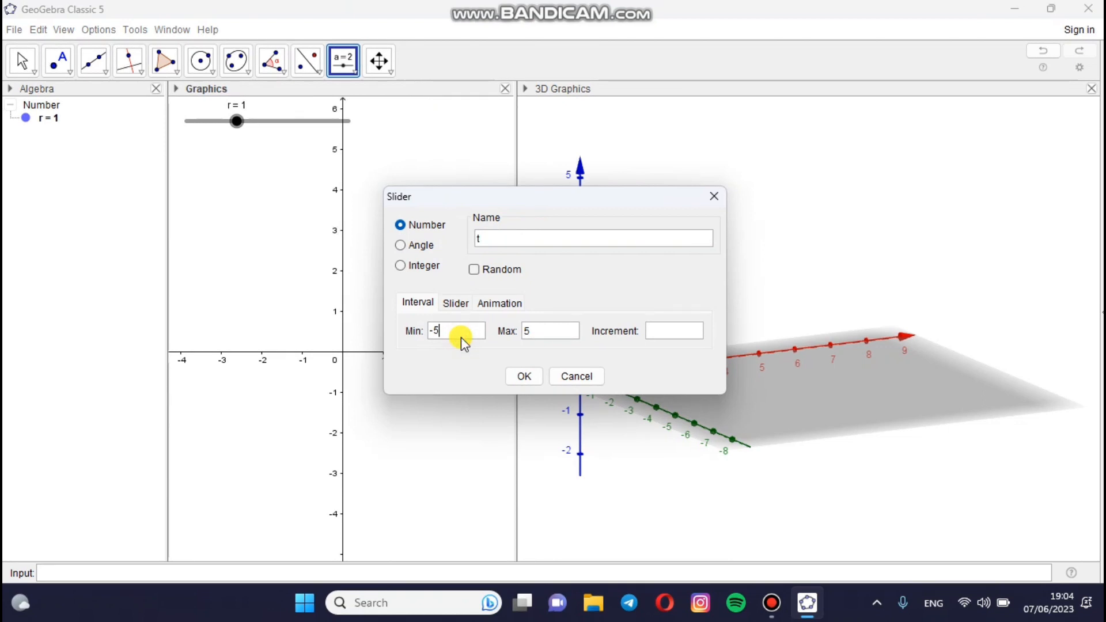
key("BackSpace")
key("BackSpace")
type("0.1")
left_click(549, 332)
left_click(668, 333)
left_click(534, 375)
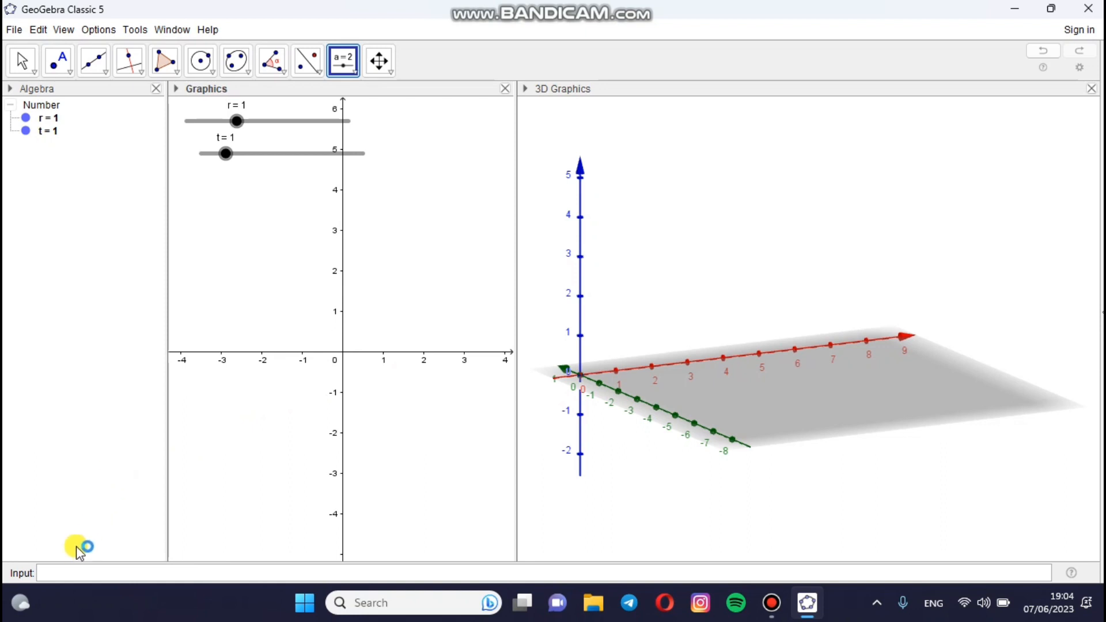
- Define point A=(0,0) at the origin and point B=(0,0,t) on the vertical axis
left_click(52, 571)
type("A=(0,0")
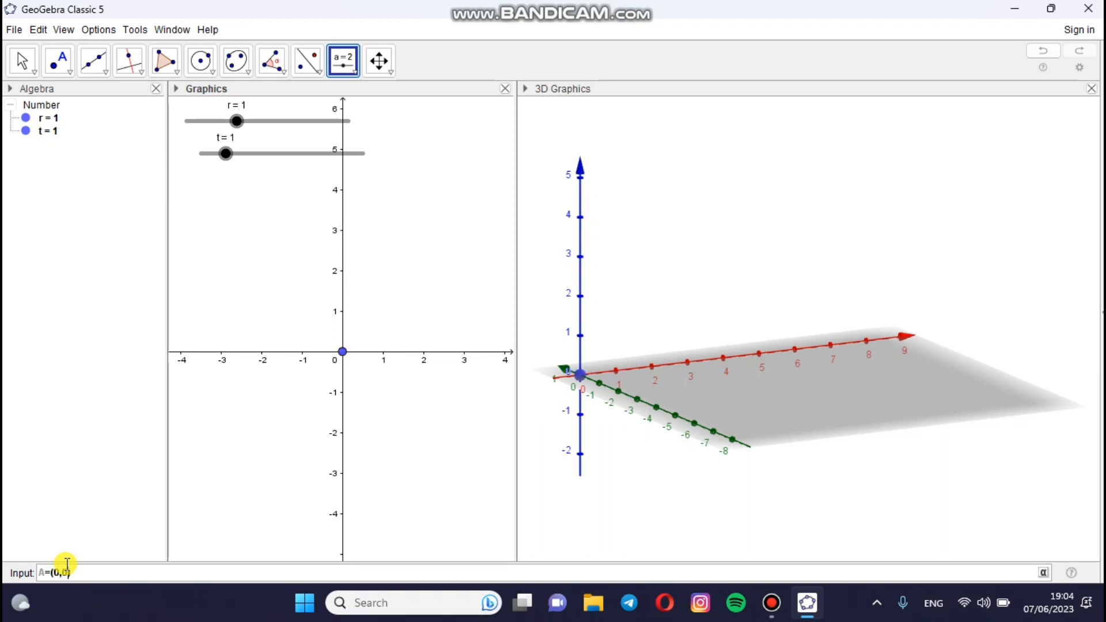
key("Return")
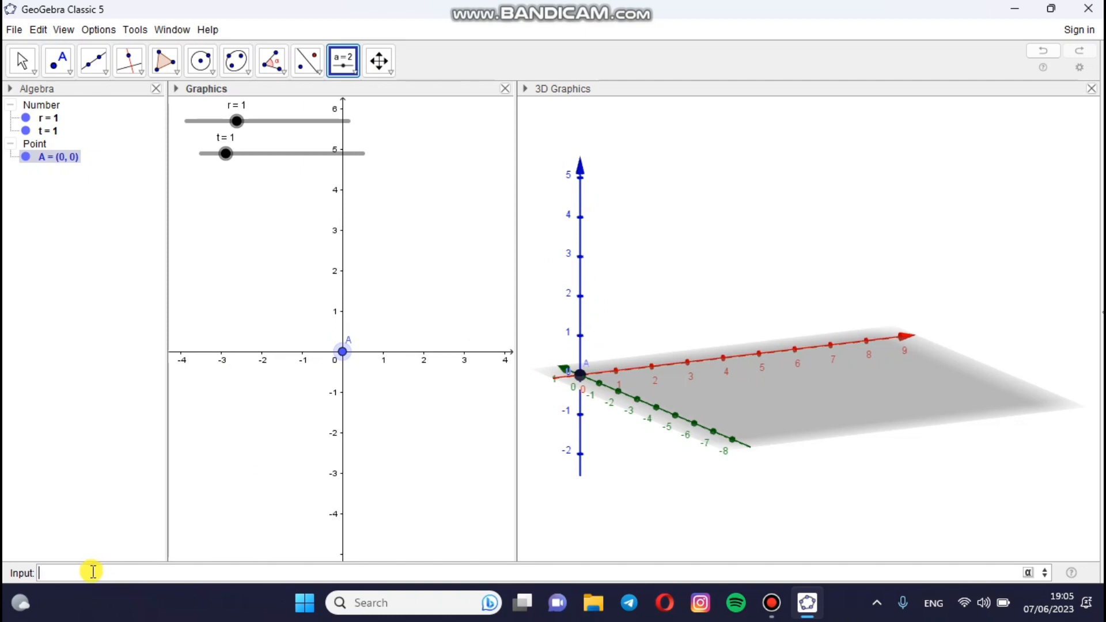
type("B=(0,0,t")
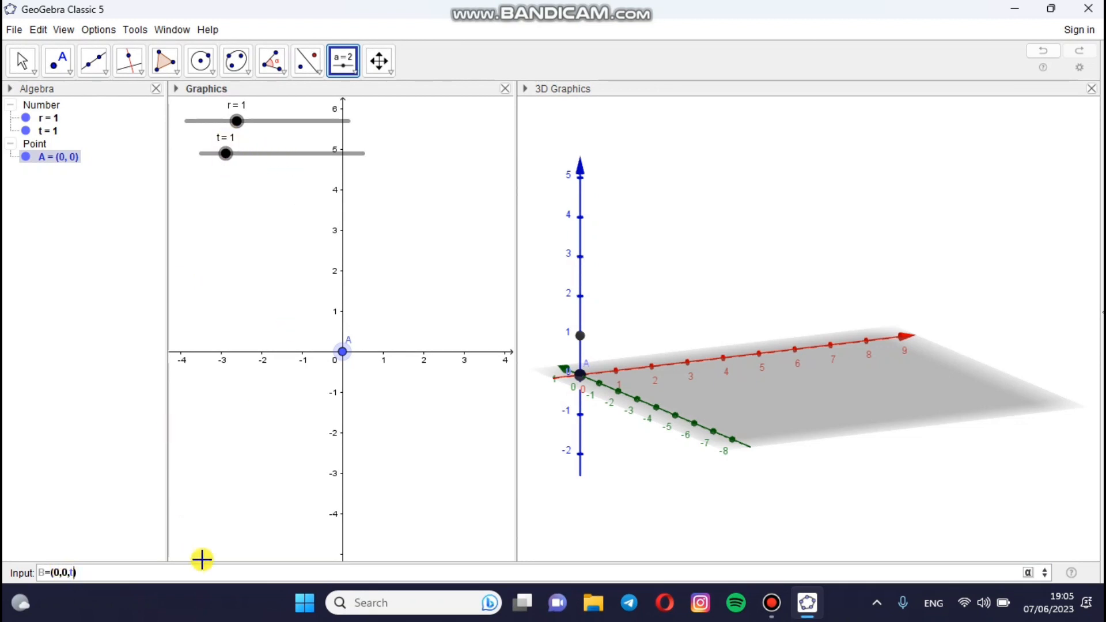
key("Return")
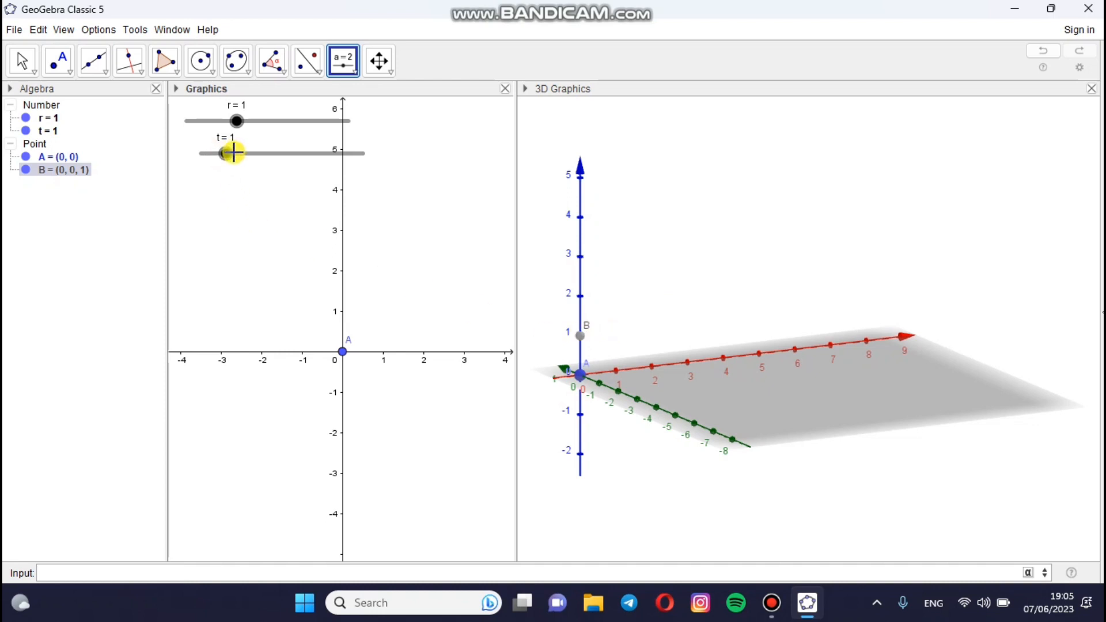
- Set slider t to 6 and slider r to 3, without adding another slider
left_click_drag(286, 160, 375, 169)
left_click_drag(236, 121, 255, 122)
left_click_drag(358, 137, 358, 137)
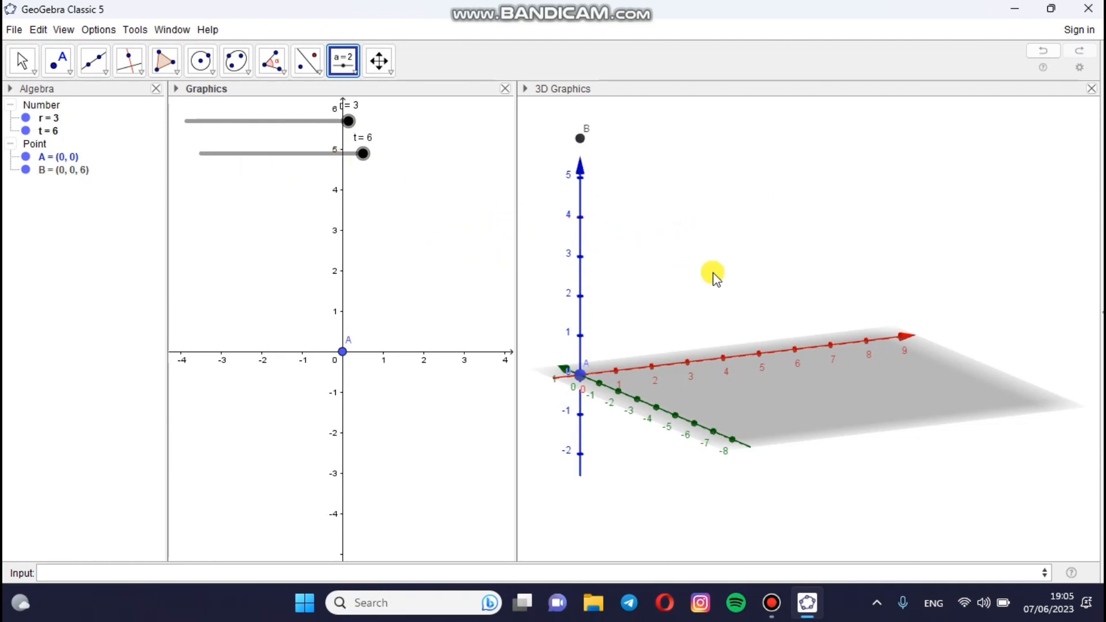
left_click(759, 227)
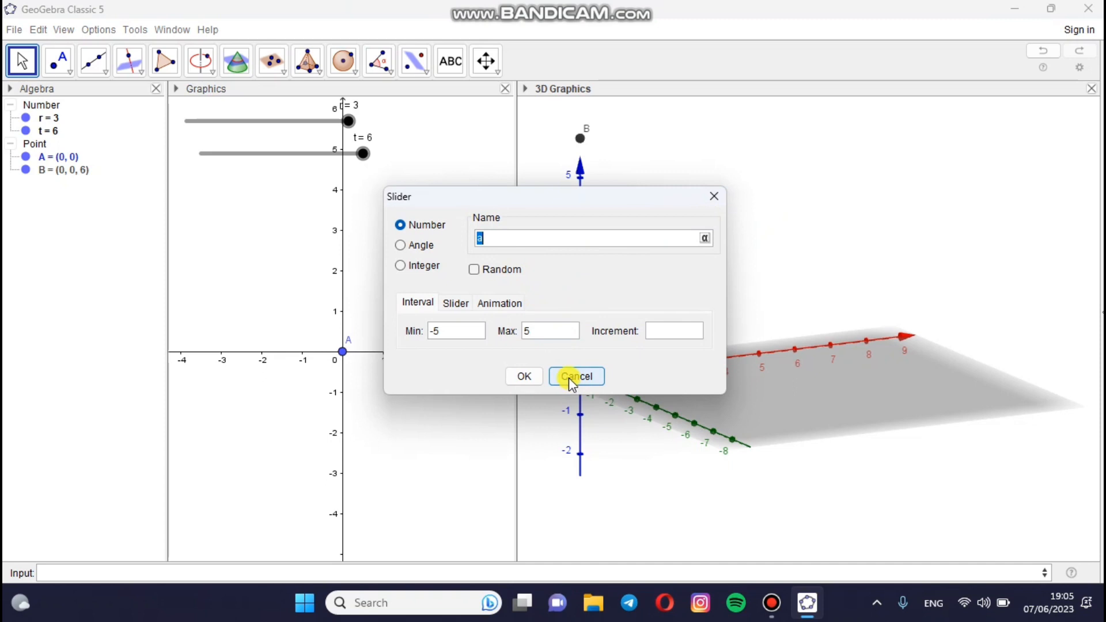
left_click(573, 377)
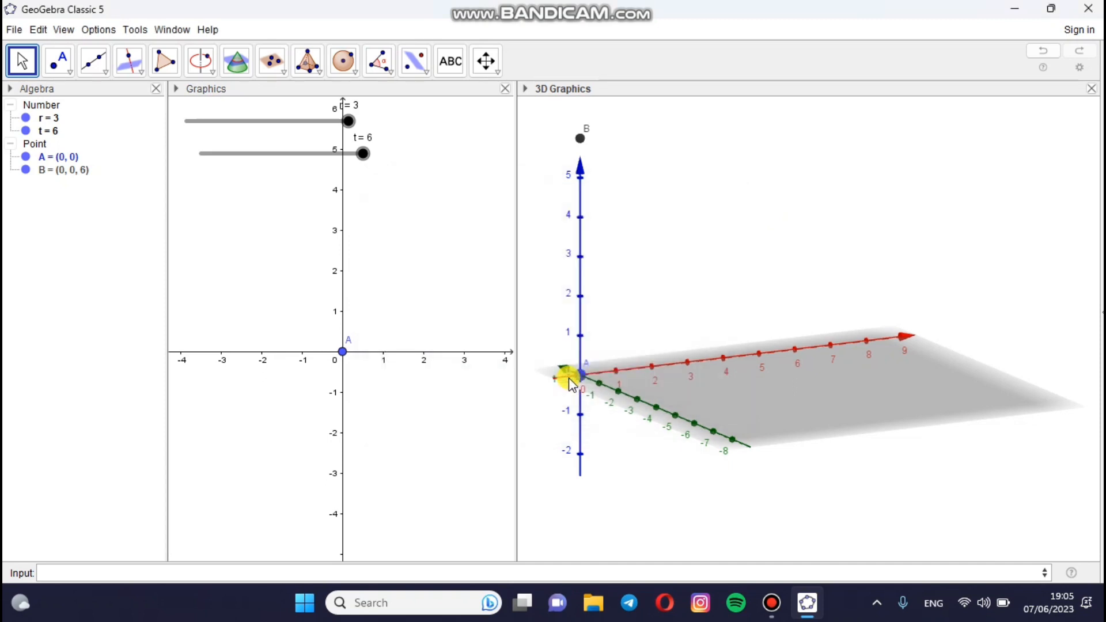
- Construct a cylinder with axis from point A to point B and radius r
left_click(319, 73)
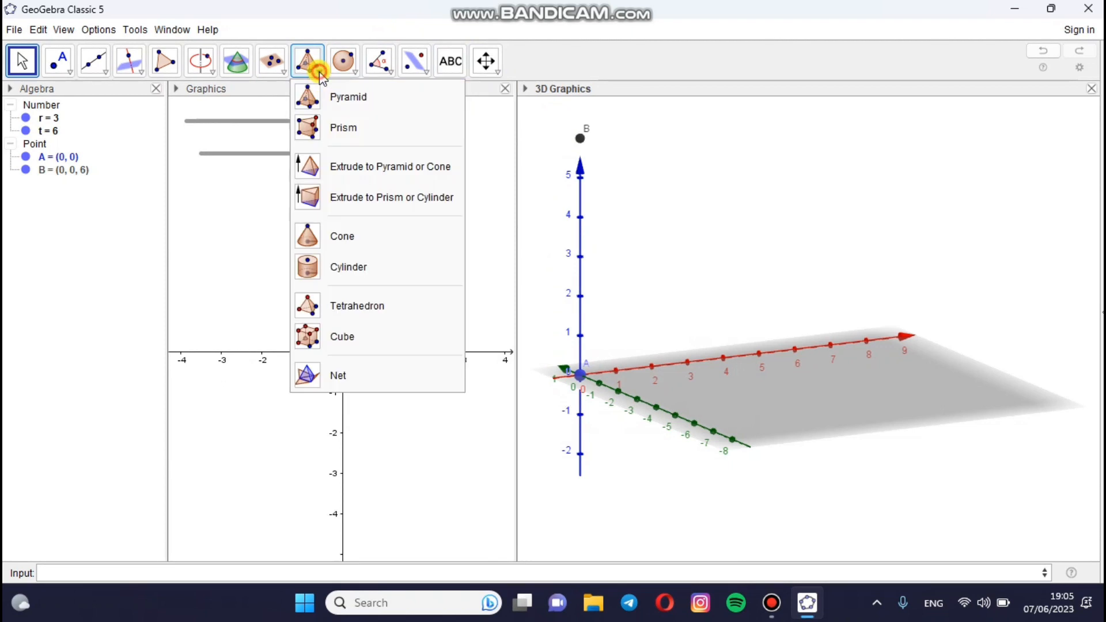
left_click(348, 267)
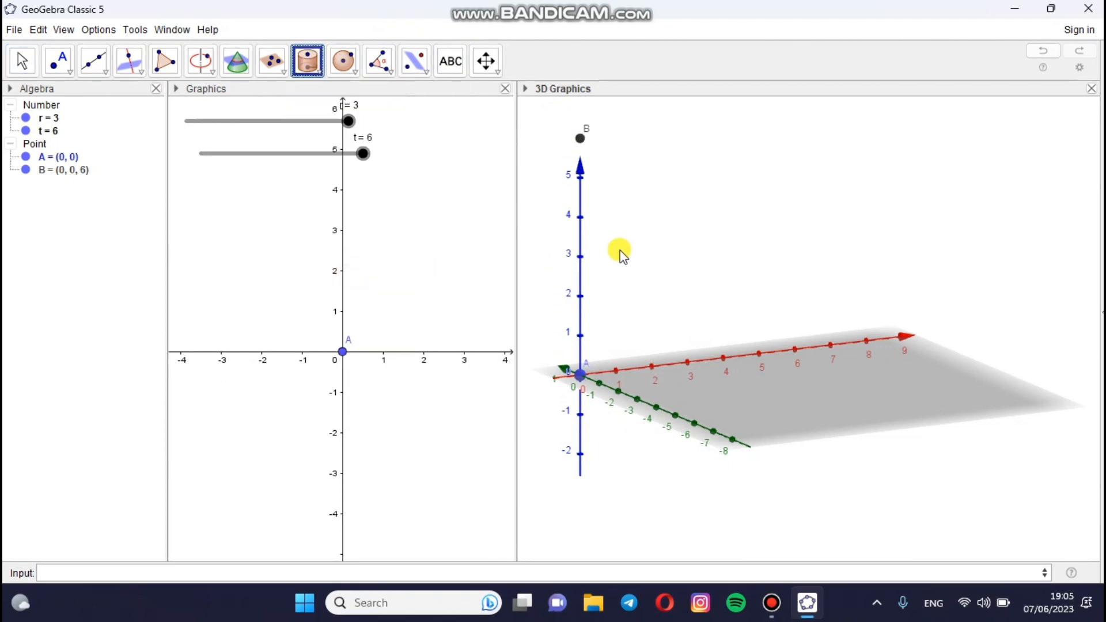
left_click(578, 373)
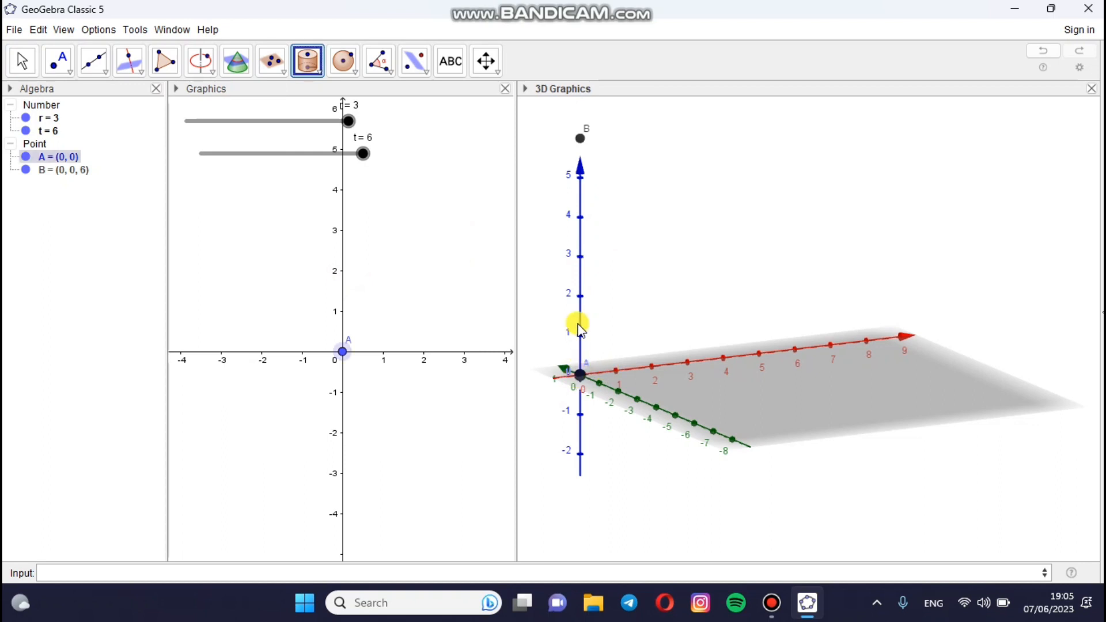
left_click(580, 139)
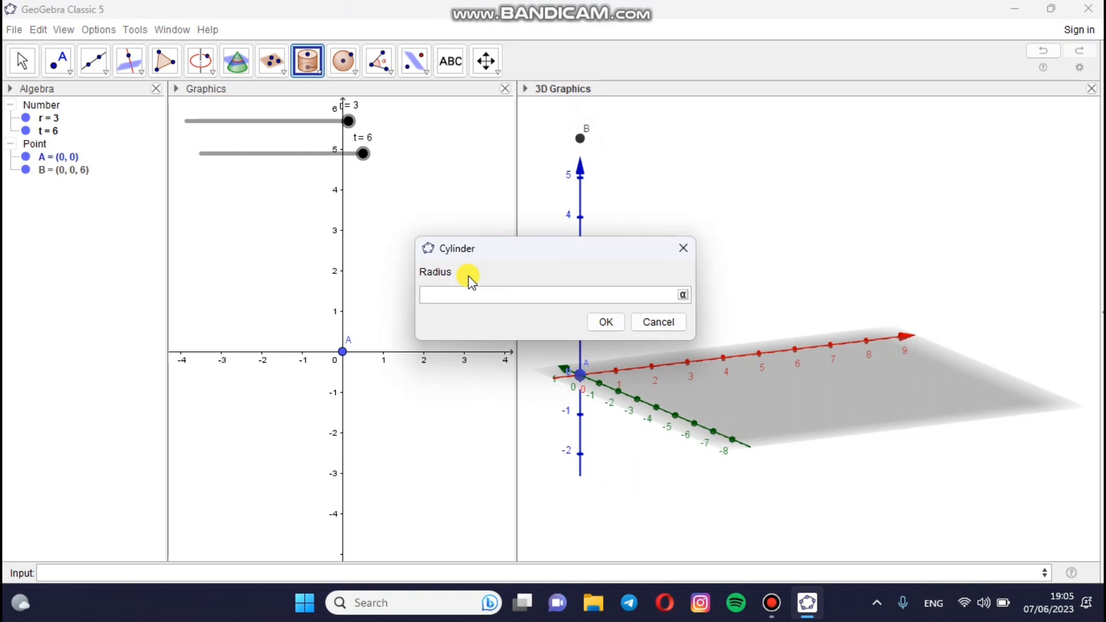
type("r")
left_click(611, 327)
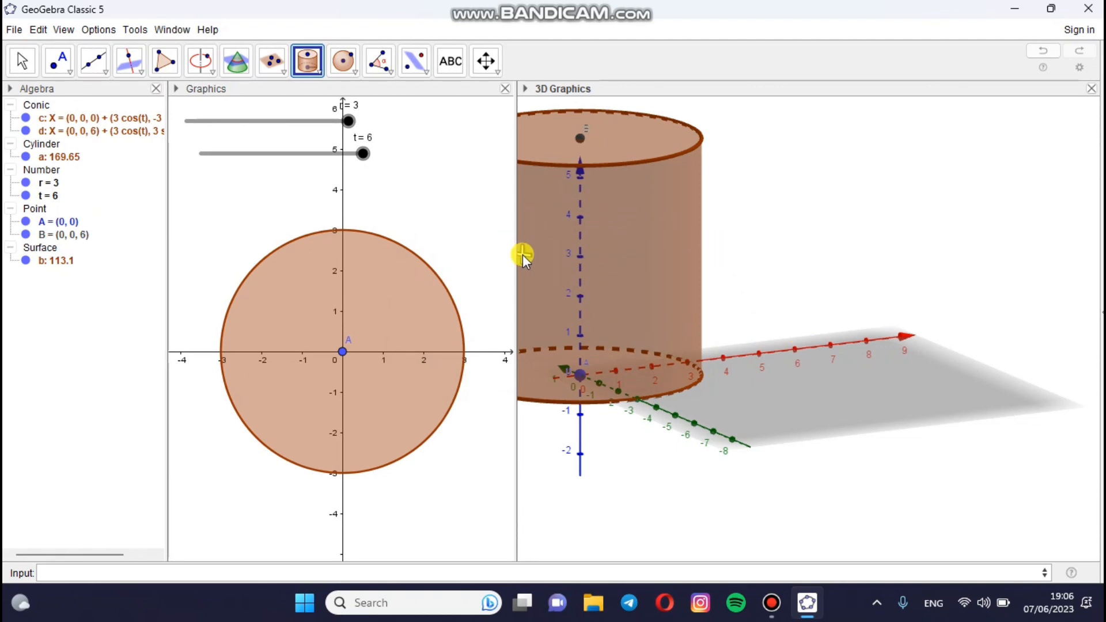
- Zoom out the 3D view and pan it to free space along the positive x-axis beside the cylinder
left_click(497, 72)
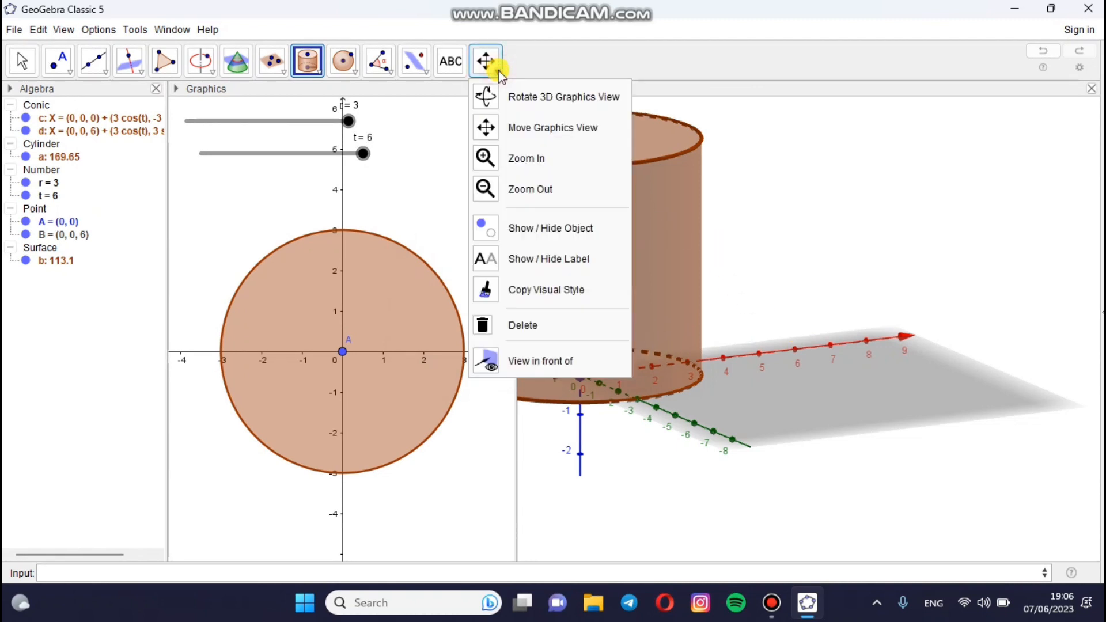
left_click(515, 190)
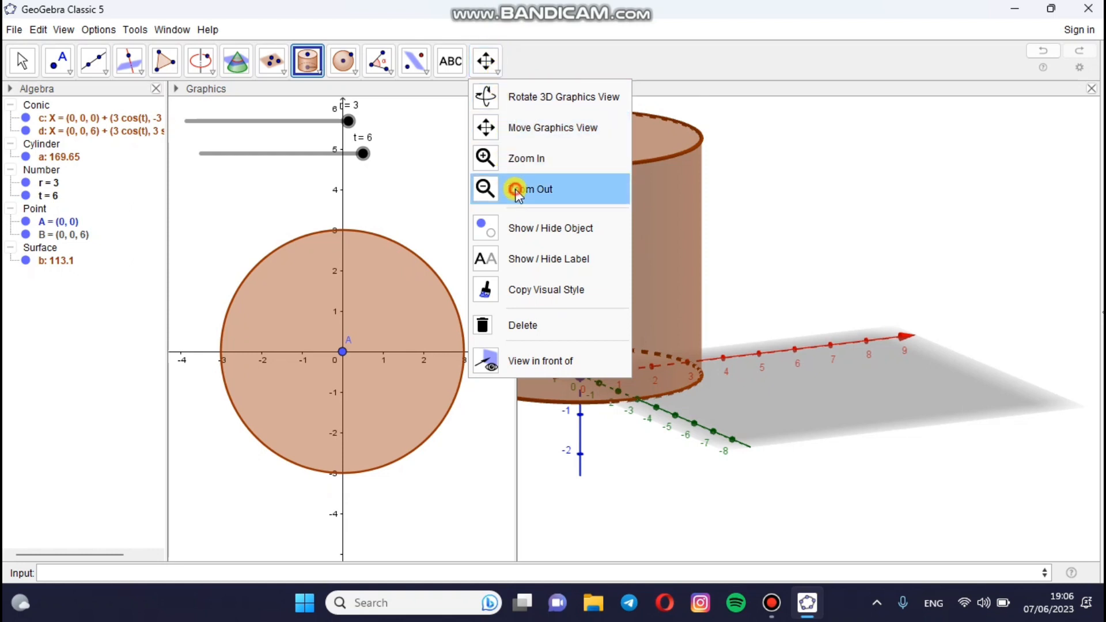
left_click(776, 233)
left_click(778, 233)
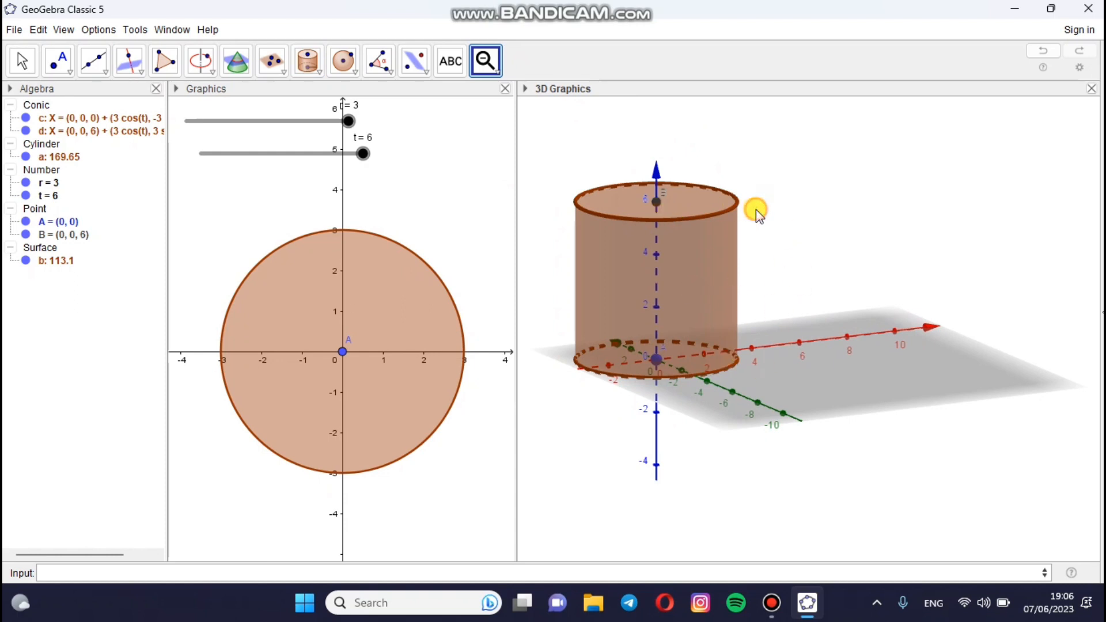
left_click(758, 214)
left_click(757, 214)
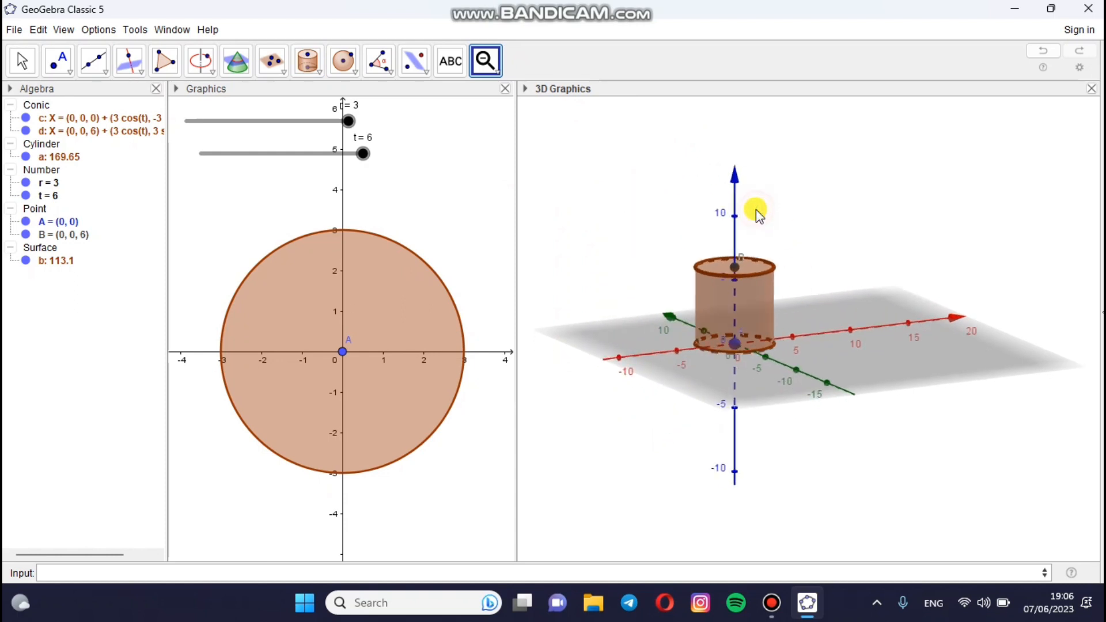
left_click(498, 73)
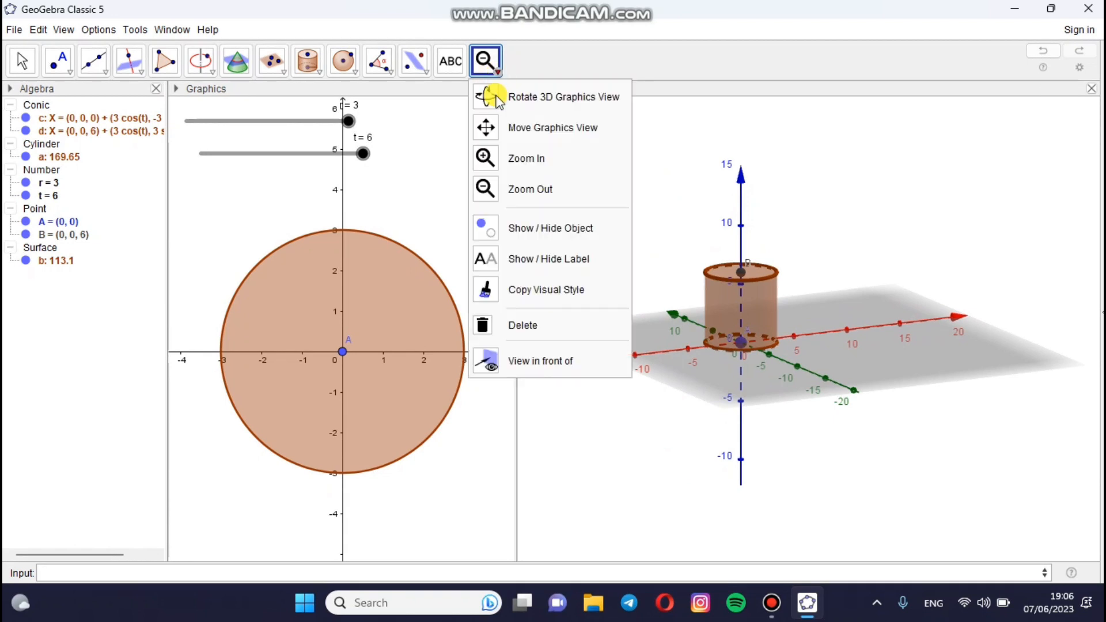
left_click(505, 141)
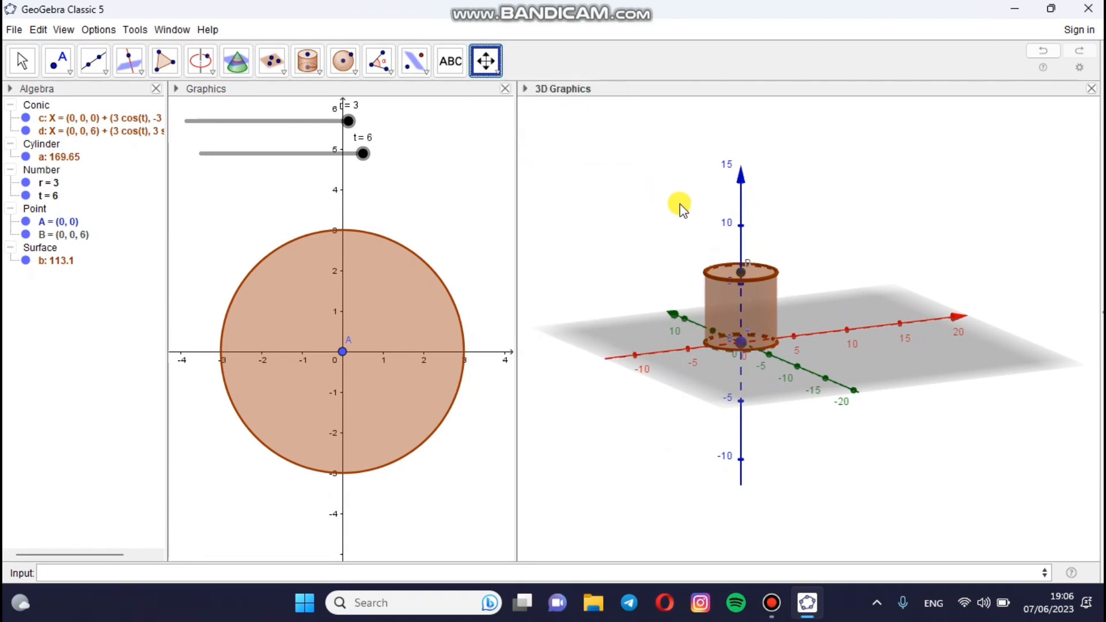
left_click_drag(678, 205, 556, 203)
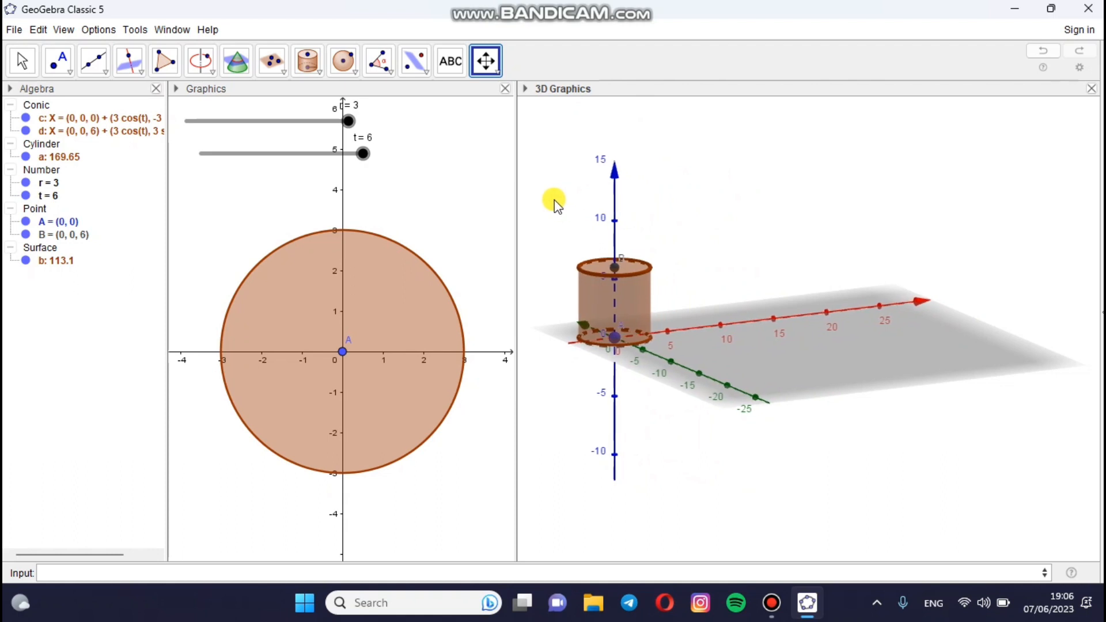
- Define point C=(7,0,0) on the x-axis and point D=(7,0,6) above it, at the same height as point B
left_click(22, 60)
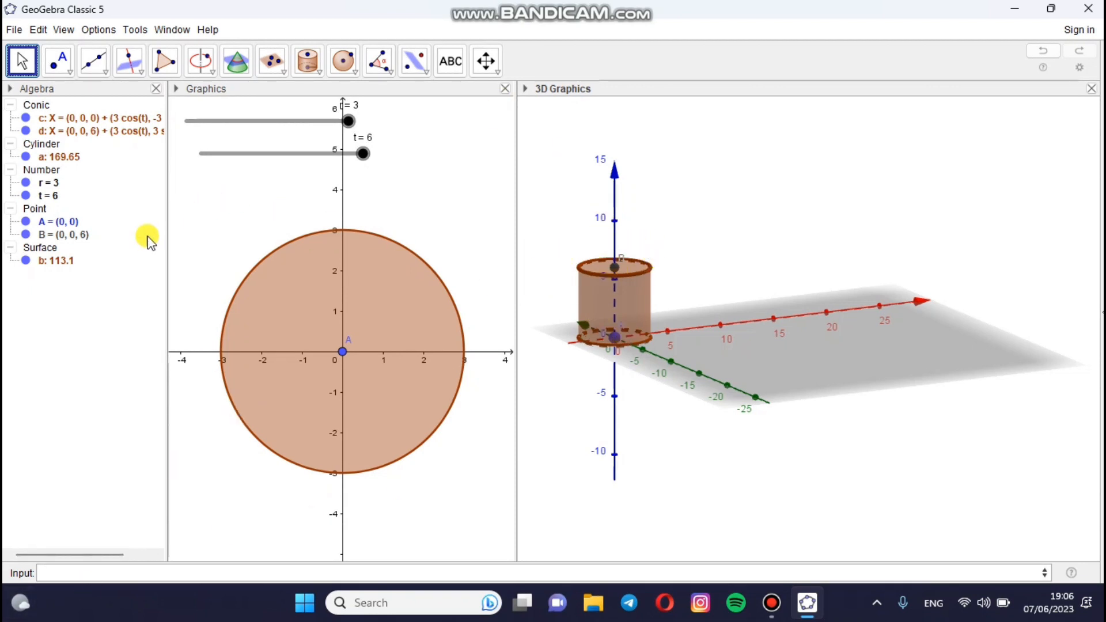
left_click(103, 570)
type("C==")
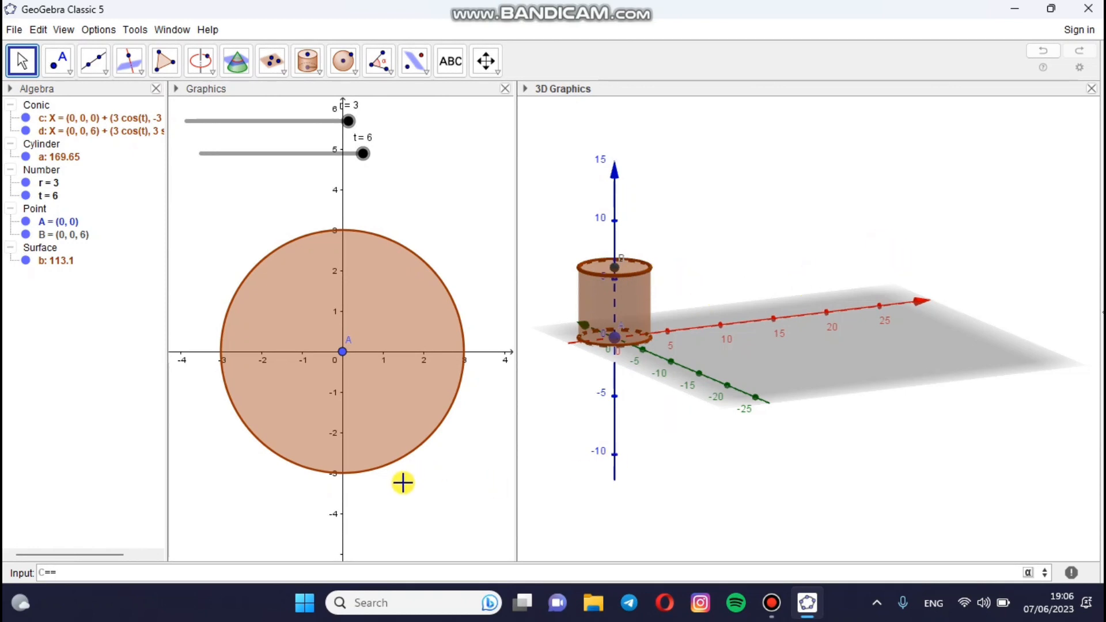
key("BackSpace")
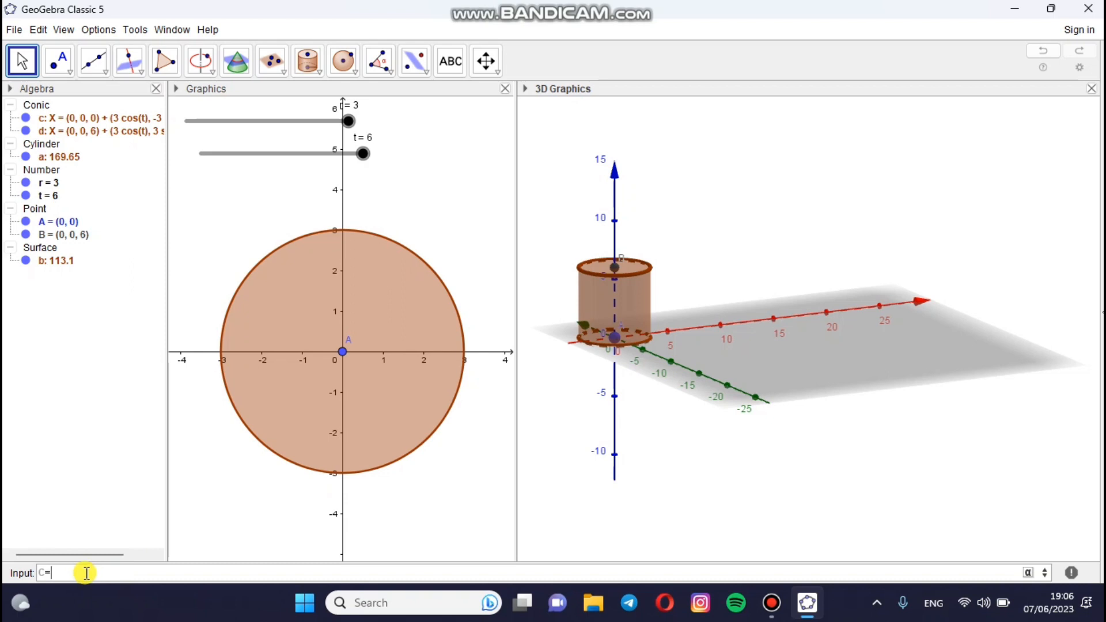
type("(7,0,0")
key("Return")
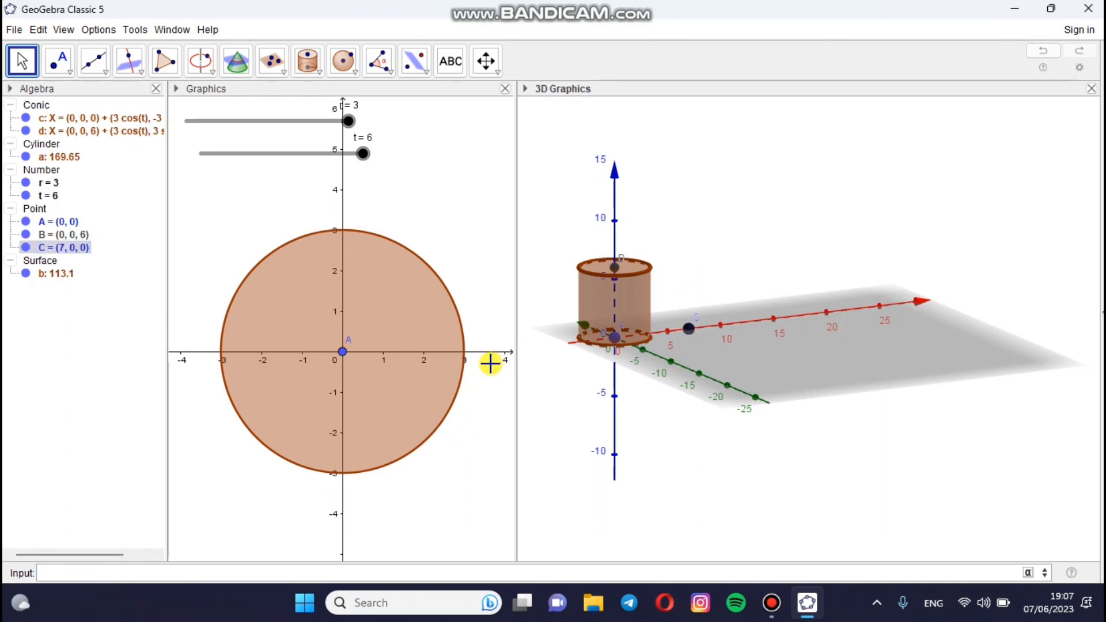
left_click(66, 578)
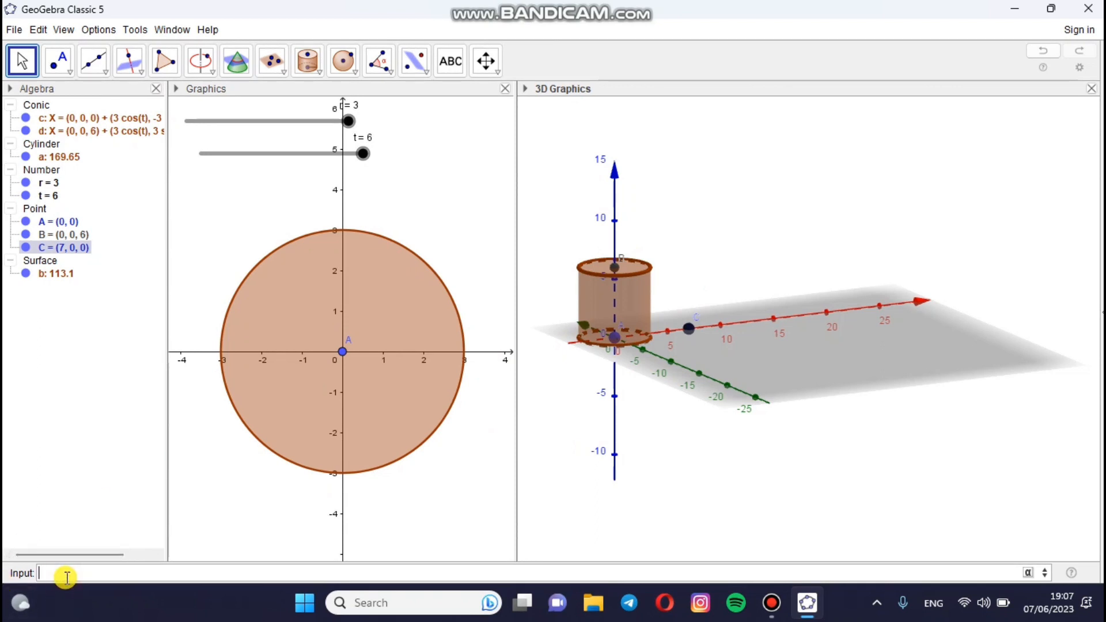
type("D=(7,0,6")
key("Return")
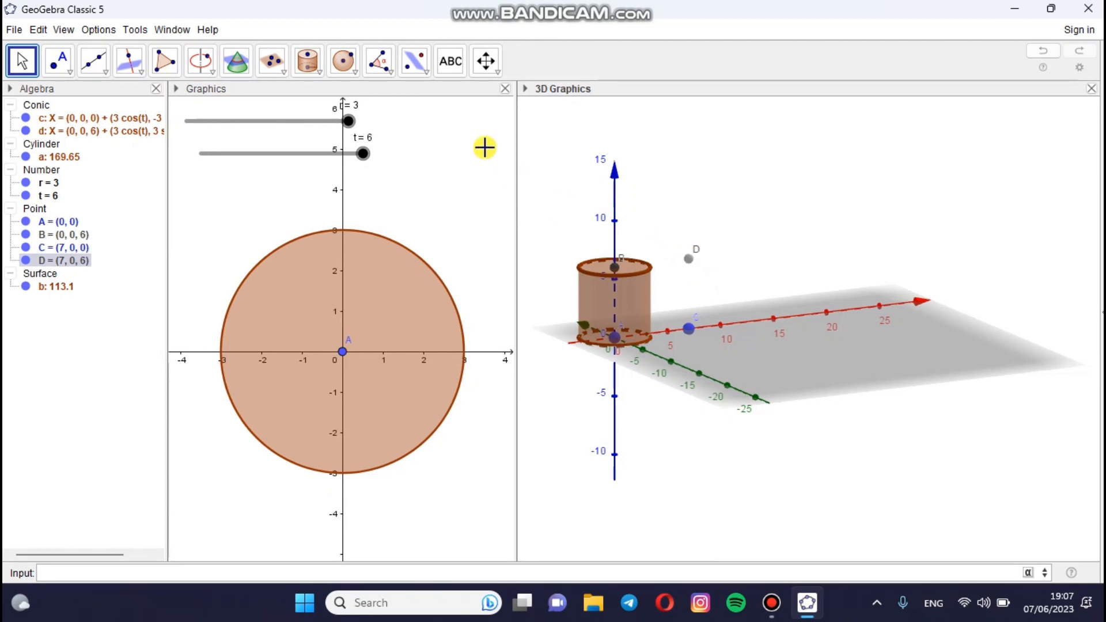
- Construct an inverted cone with its base centred at point D, its apex at point C and radius r
left_click(318, 74)
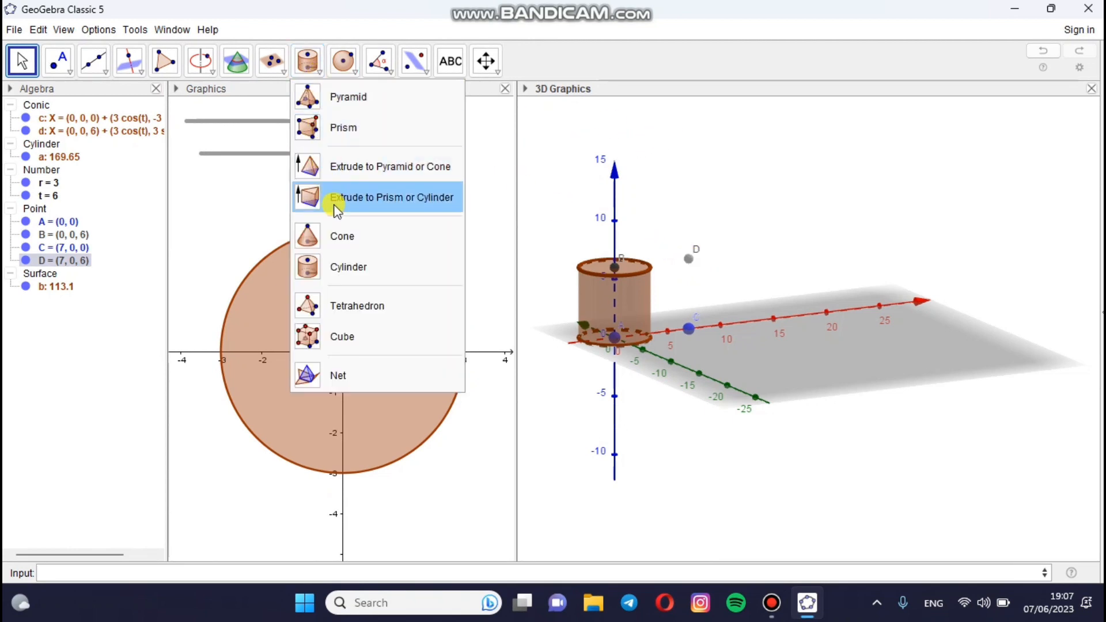
left_click(341, 233)
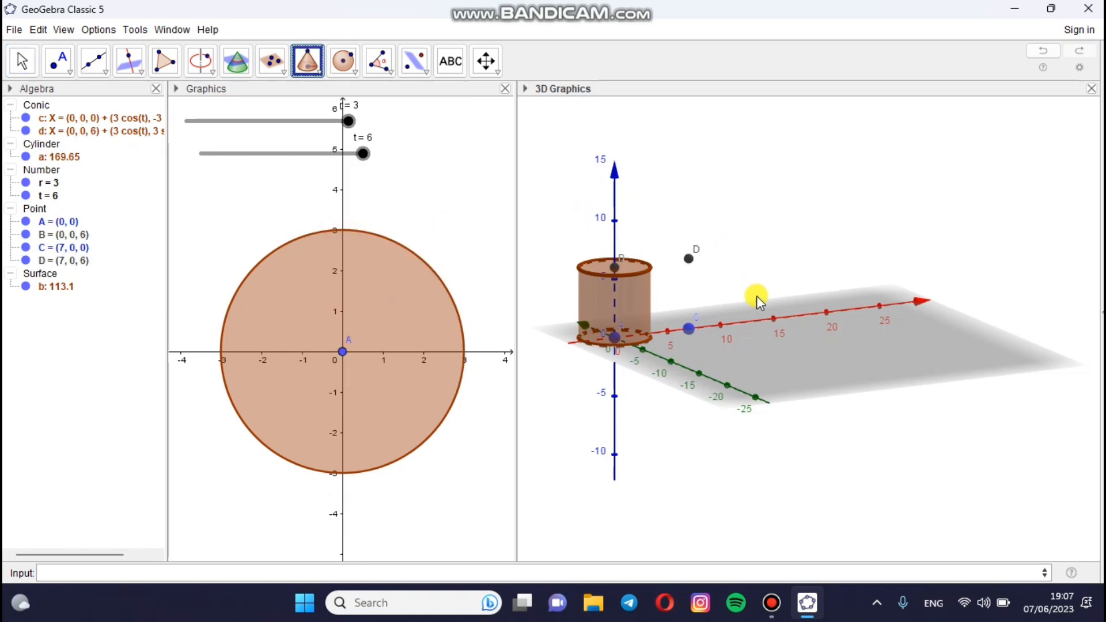
left_click(689, 259)
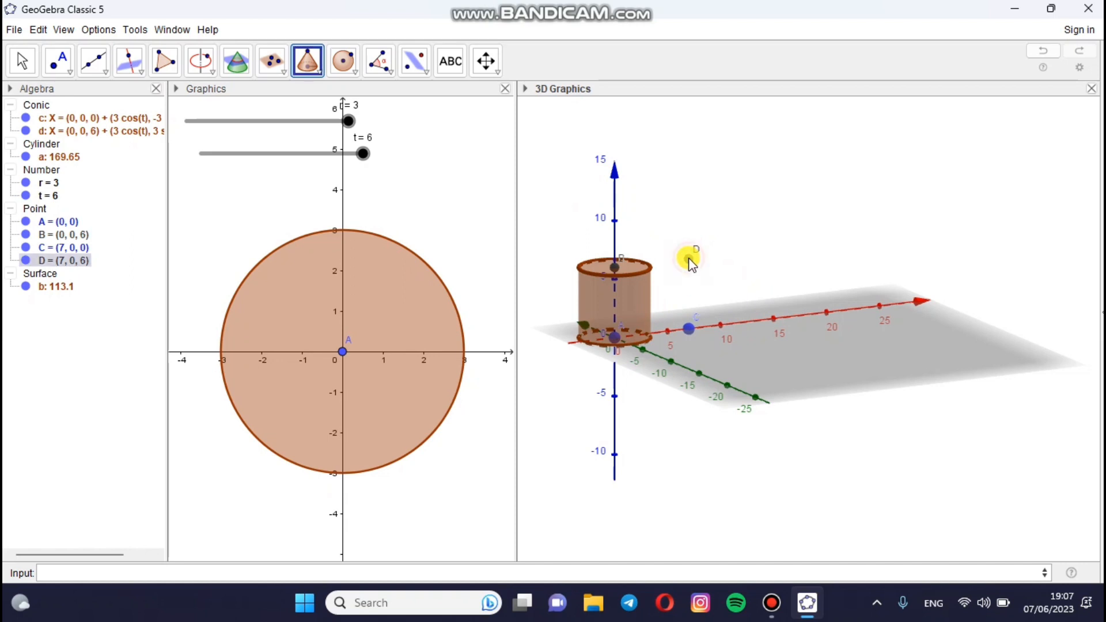
left_click(687, 332)
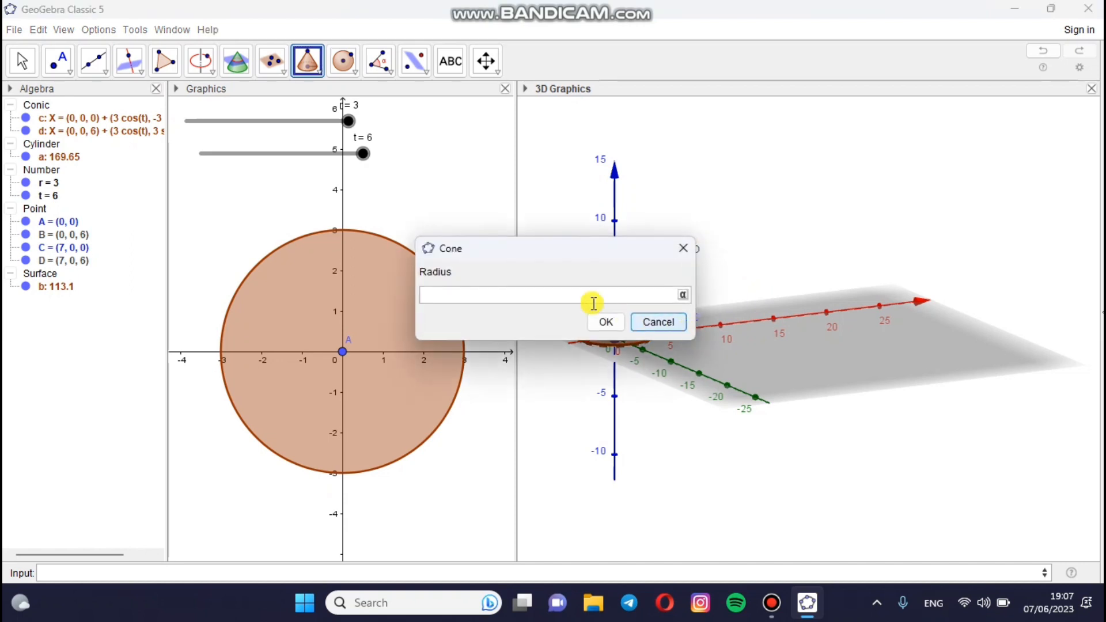
type("r")
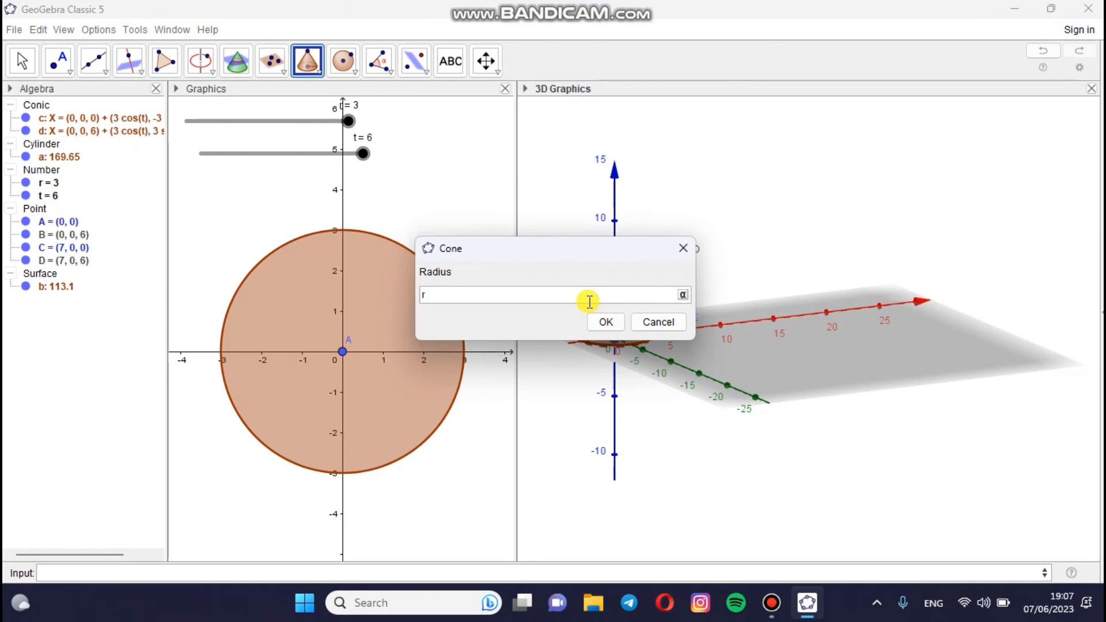
left_click(615, 321)
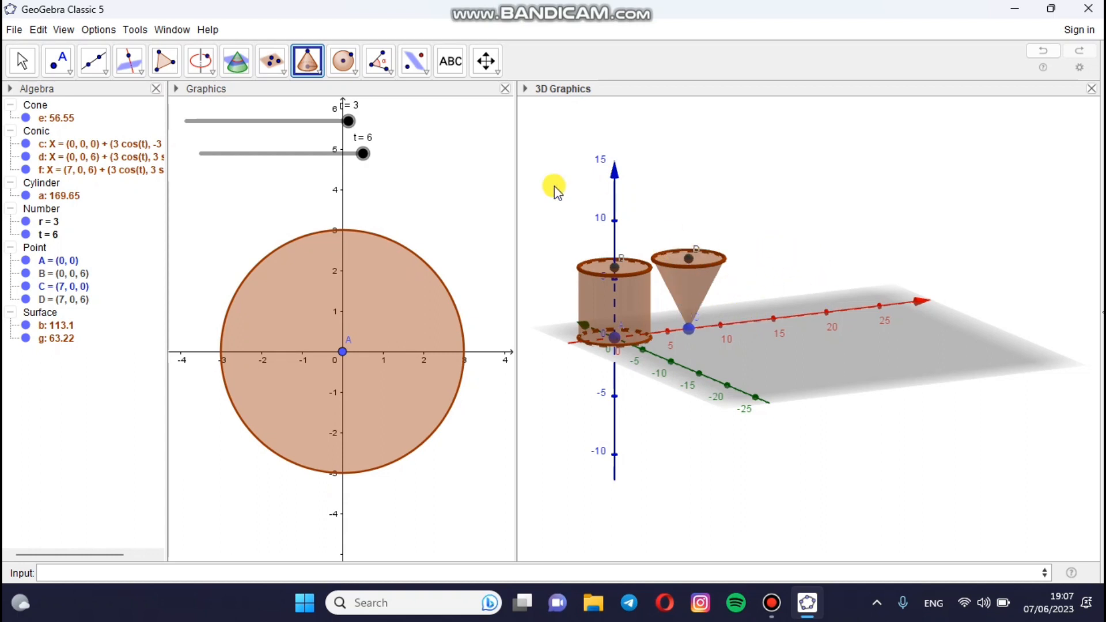
- Define point E=(14,0,0) on the x-axis and point F=(14,0,6) above it, at the same height as point D
left_click(111, 572)
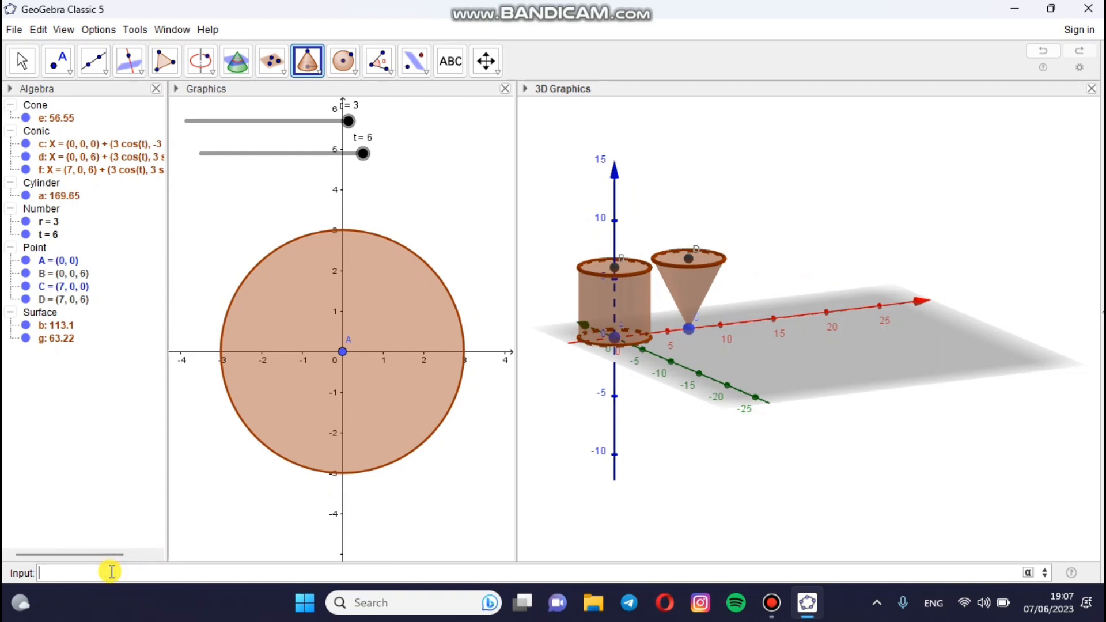
type("E")
type("=")
type("(")
type("14")
type(",0,0")
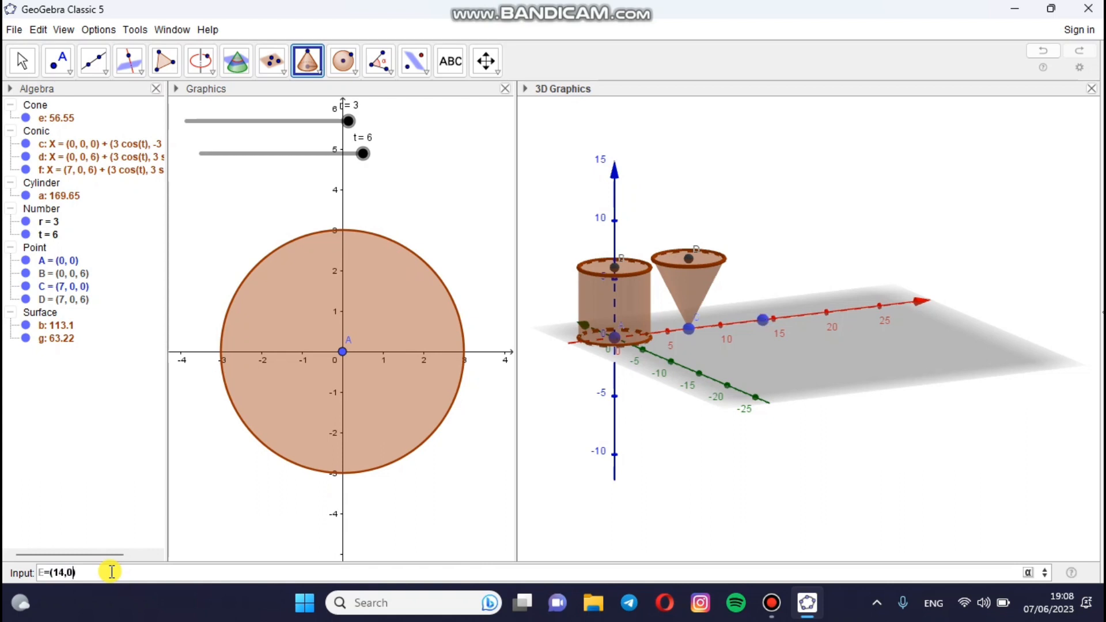
key("Return")
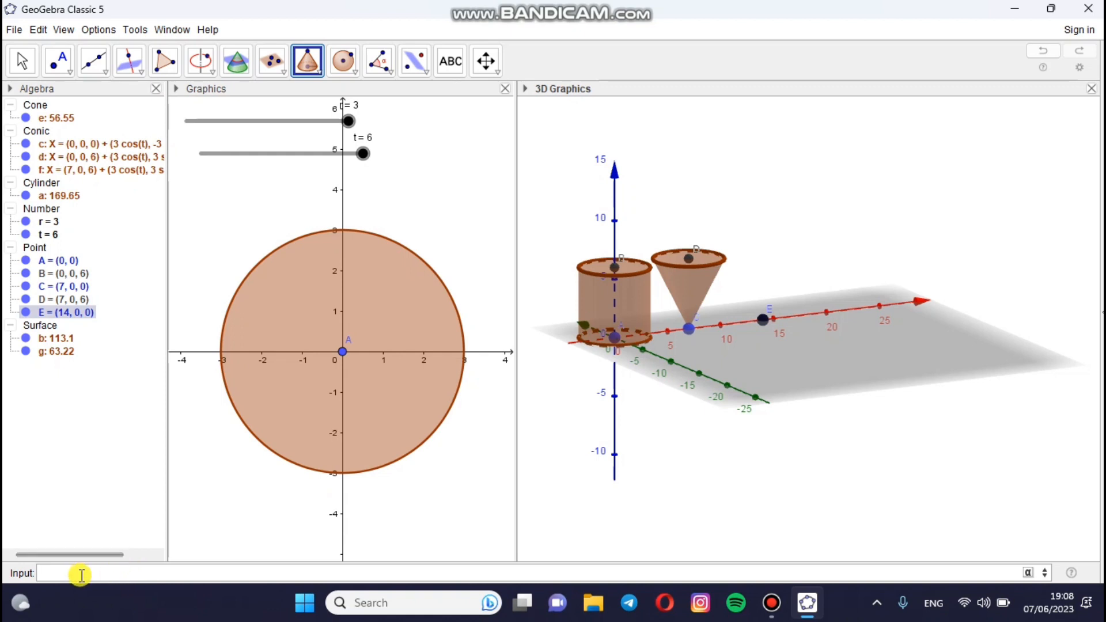
type("F")
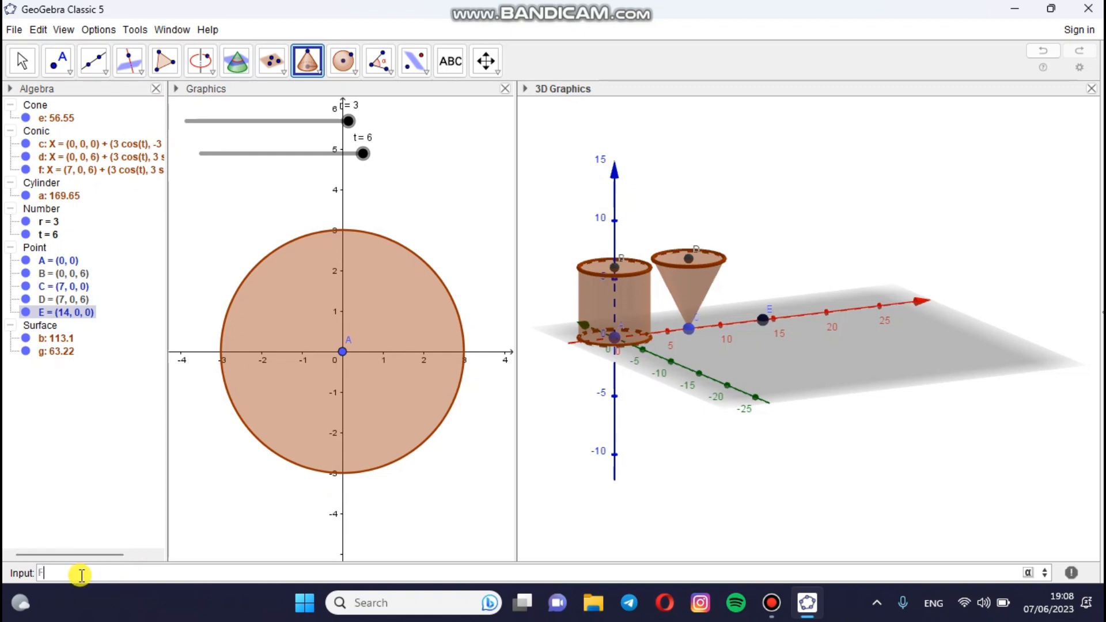
type("=(14,0,6")
key("Return")
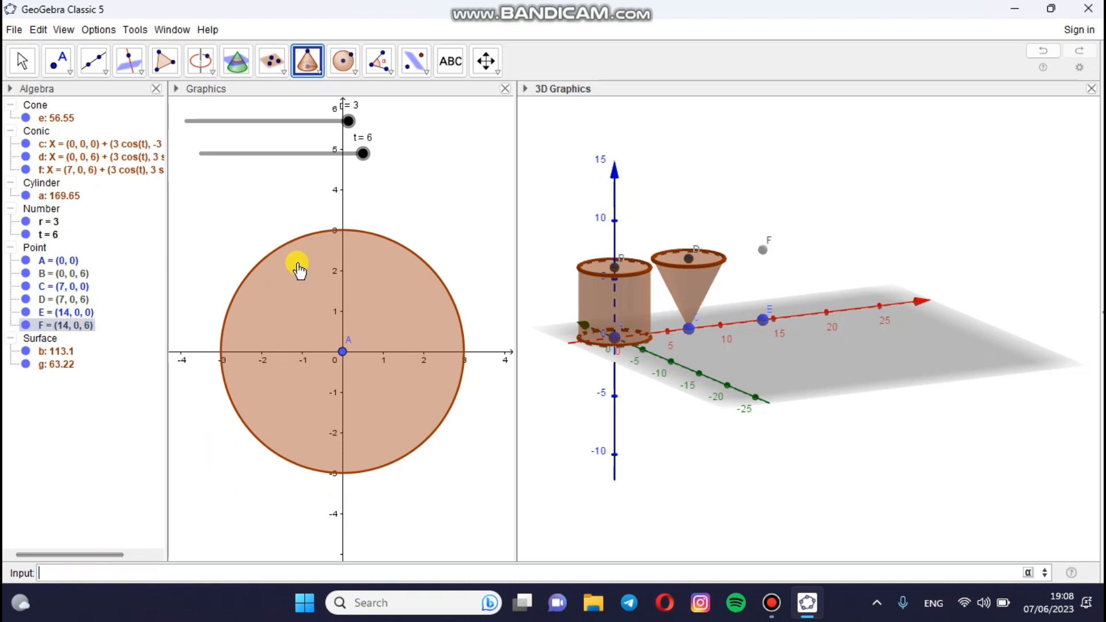
- Construct an inverted cone with its base centred at point F, its apex at point E and radius r
left_click(315, 71)
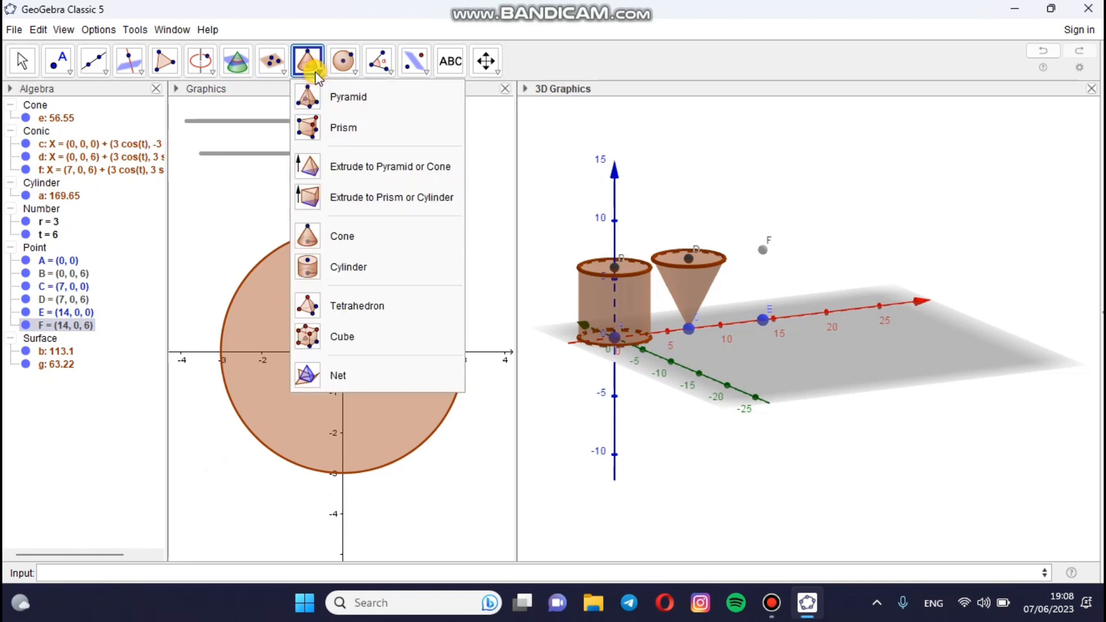
left_click(342, 238)
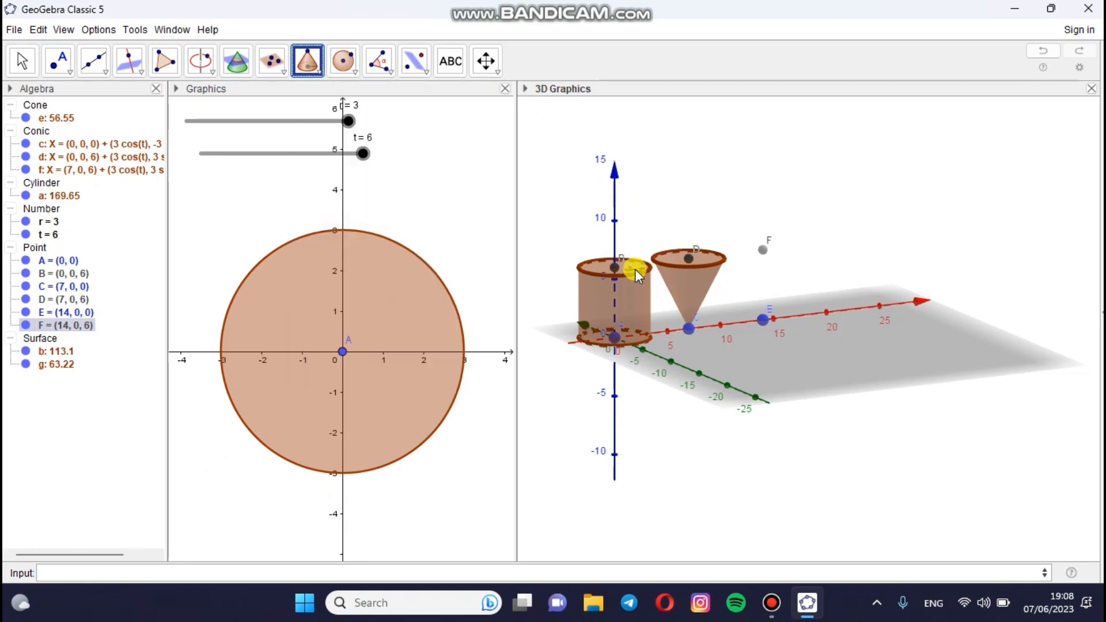
left_click(763, 250)
left_click(762, 323)
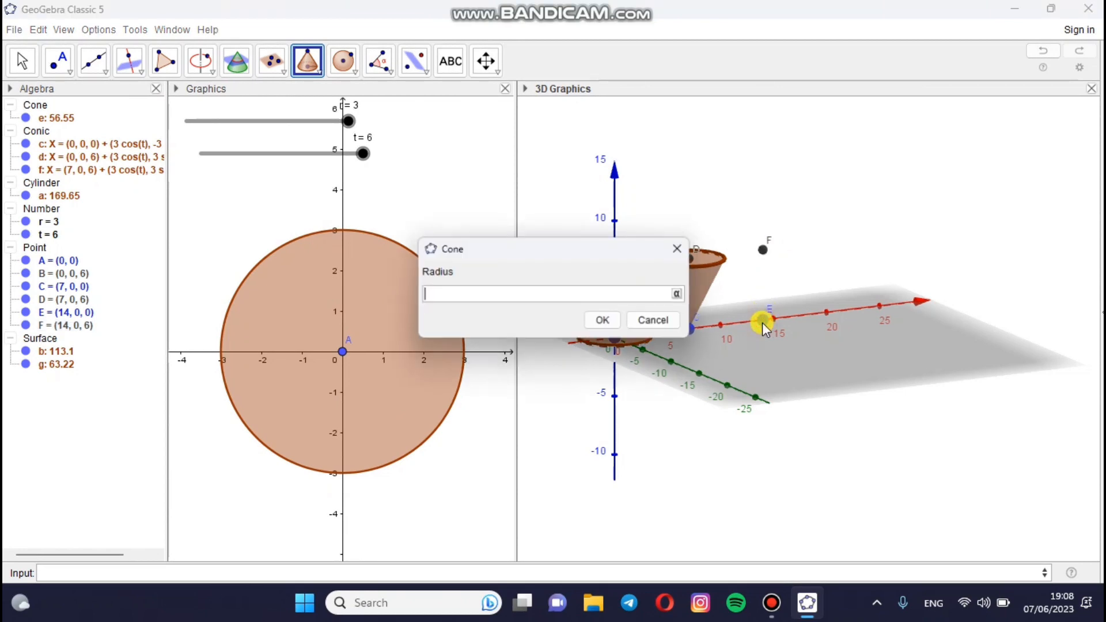
left_click(606, 320)
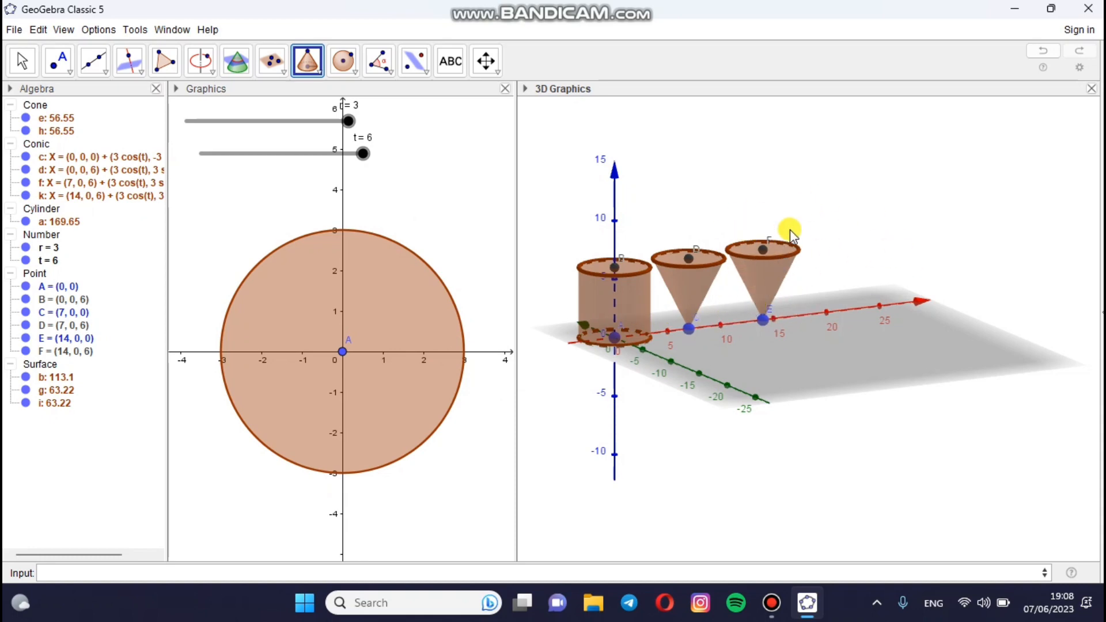
- Define point G=(21,0,0) on the x-axis and point H=(21,0,t) directly above it
left_click(191, 573)
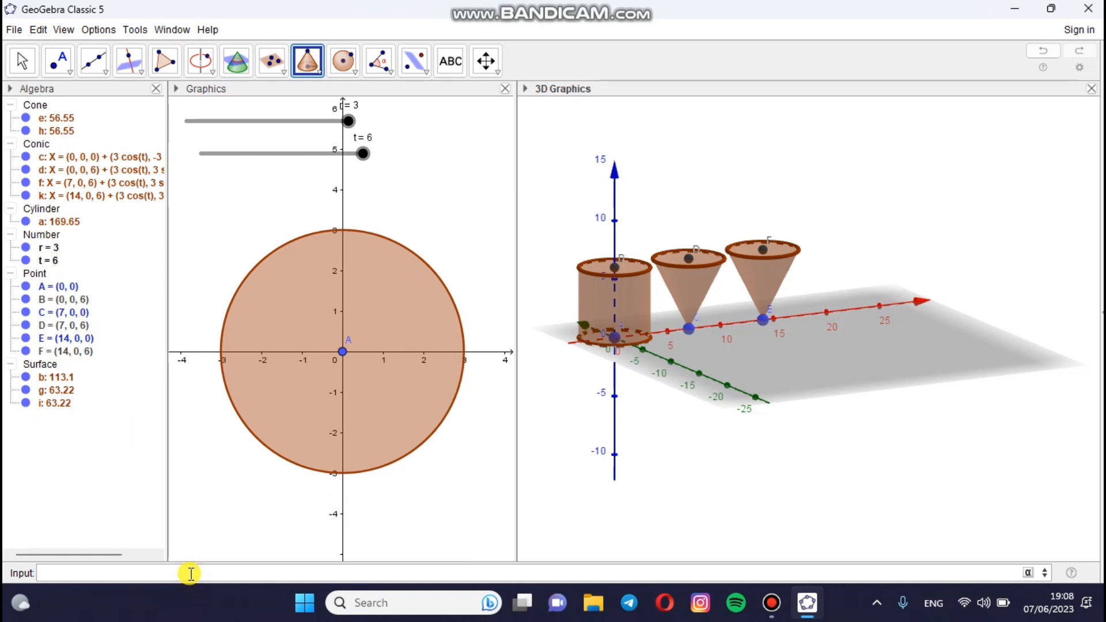
type("G=(21,0,0")
key("Return")
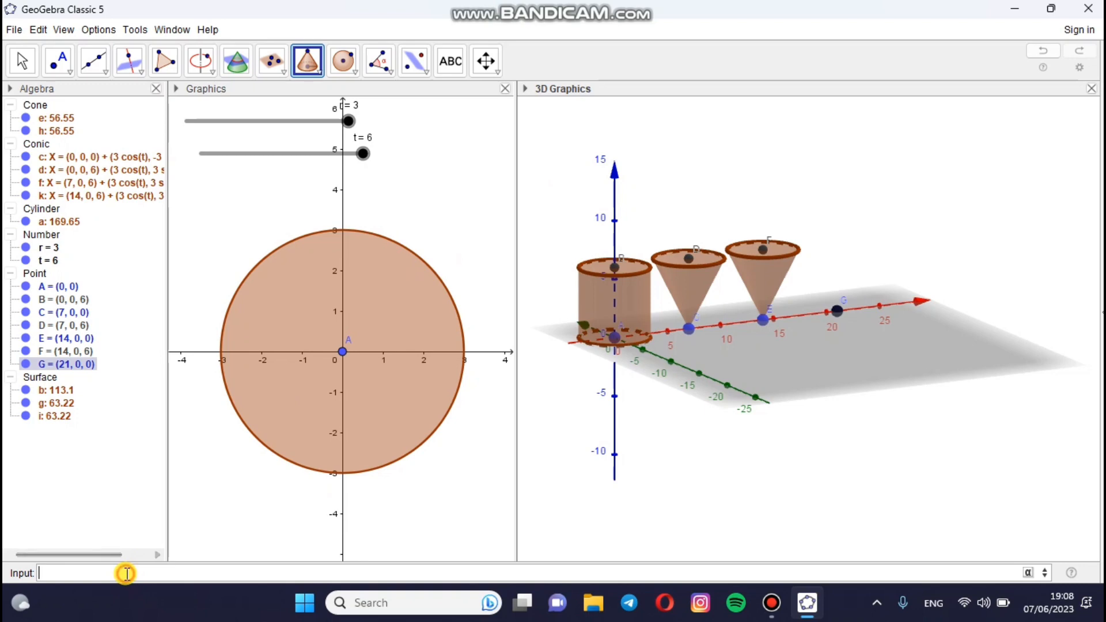
type("H")
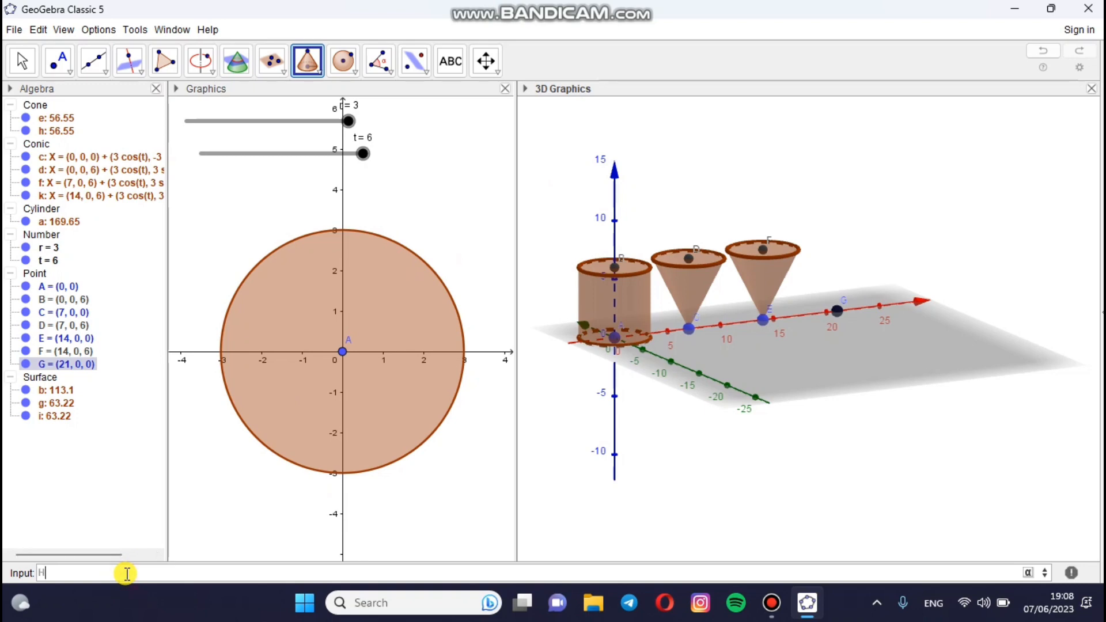
type("=(21,0,t")
key("Return")
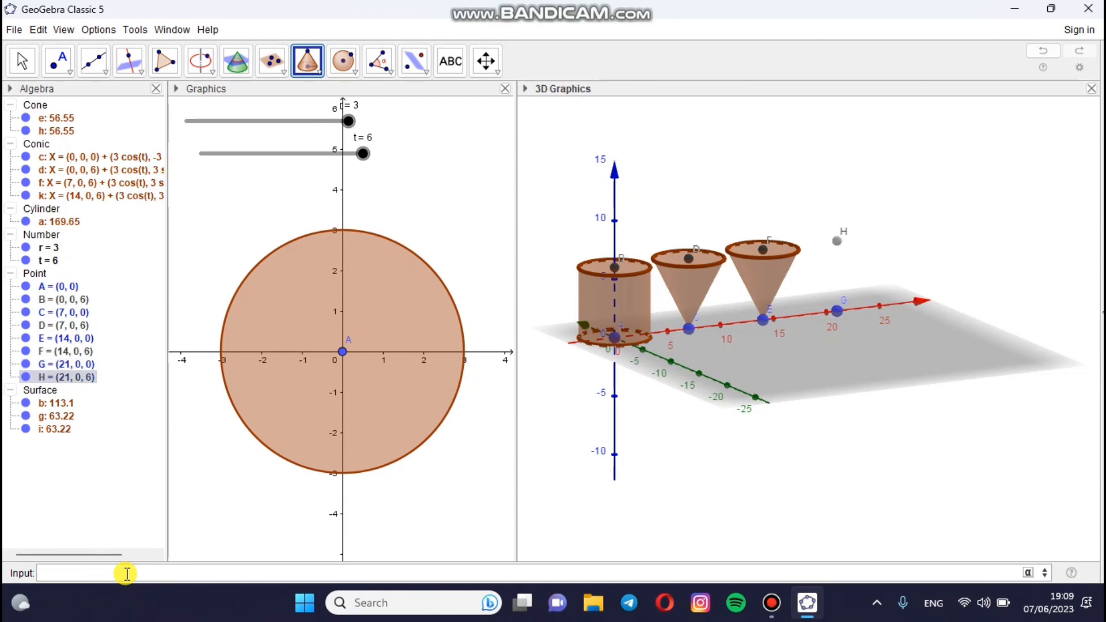
- Construct an inverted cone with its base centred at point H, its apex at point G and radius r
left_click(315, 71)
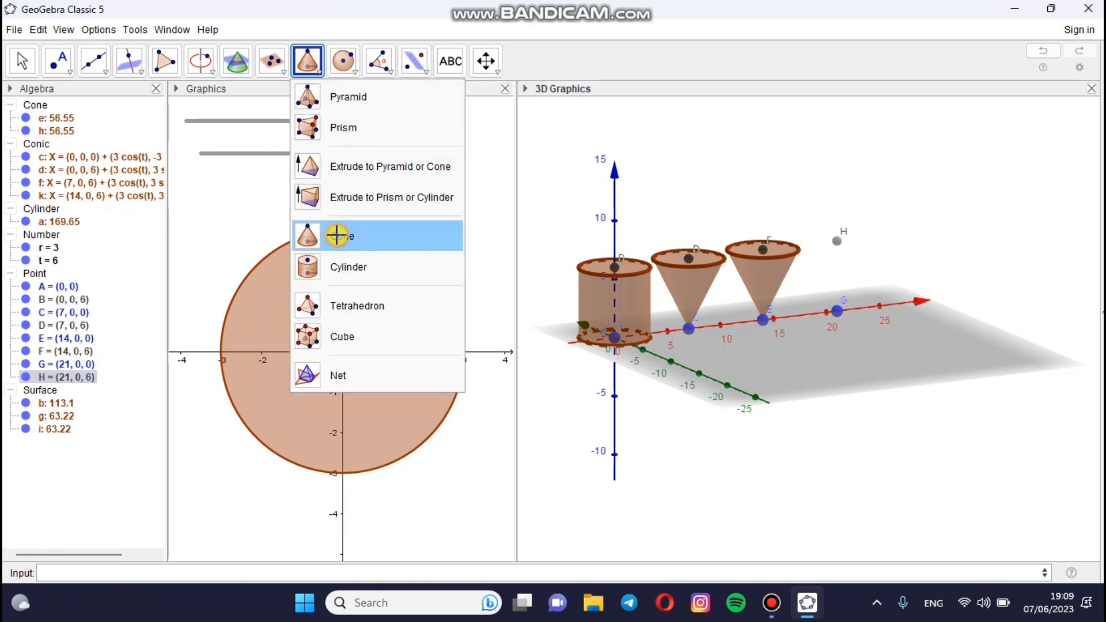
left_click(340, 237)
left_click(837, 241)
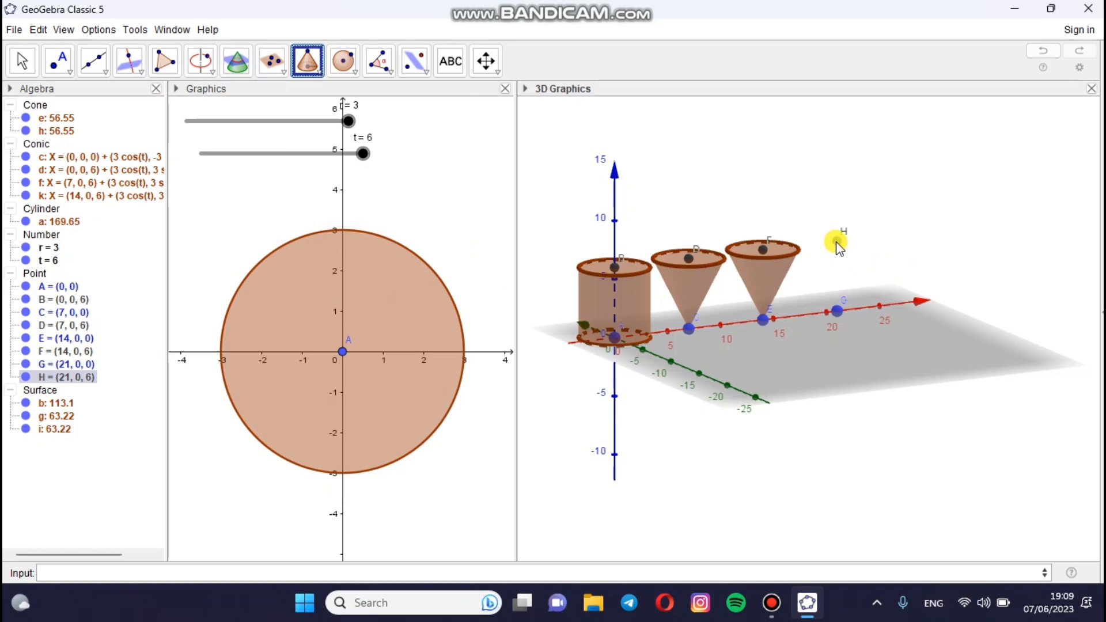
left_click(836, 311)
type("r")
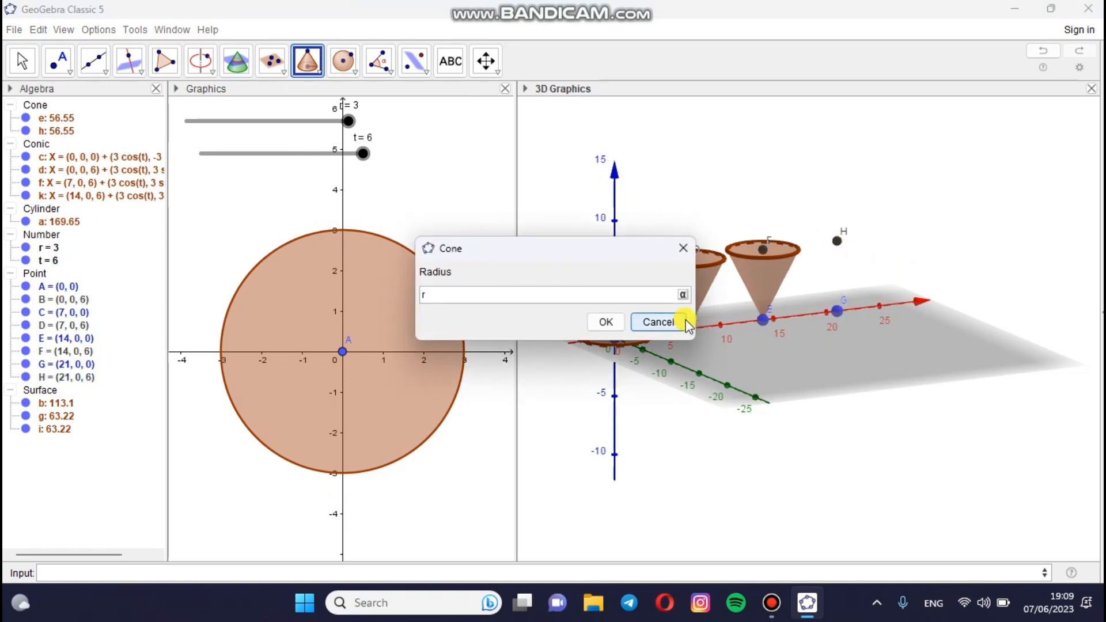
left_click(608, 321)
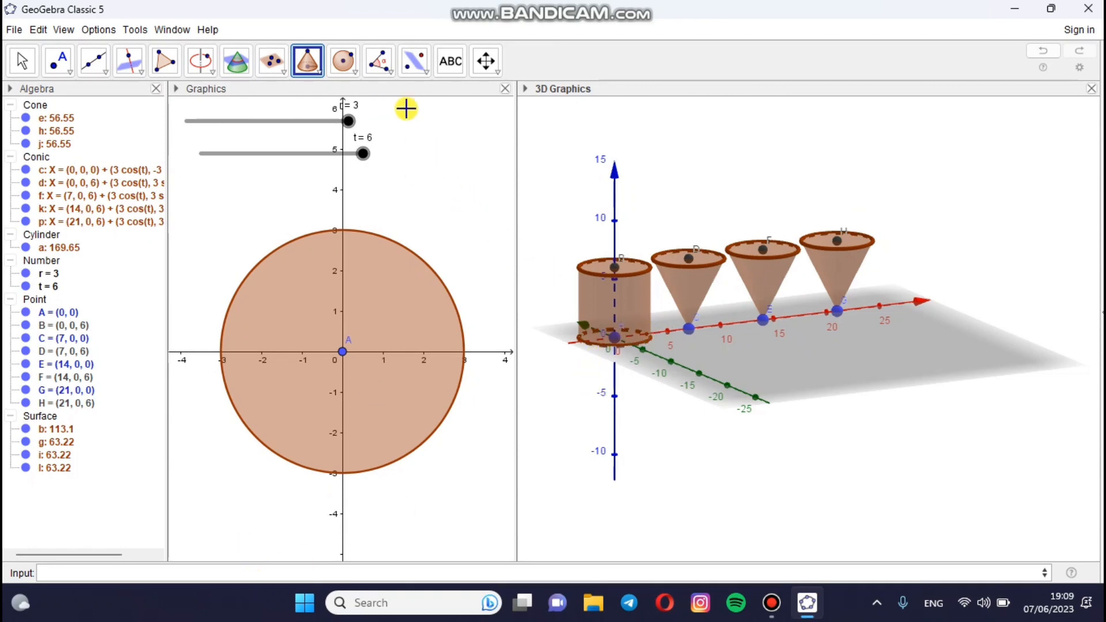
- Create a number slider n ranging from 0 to 6 below the t slider
left_click(280, 206)
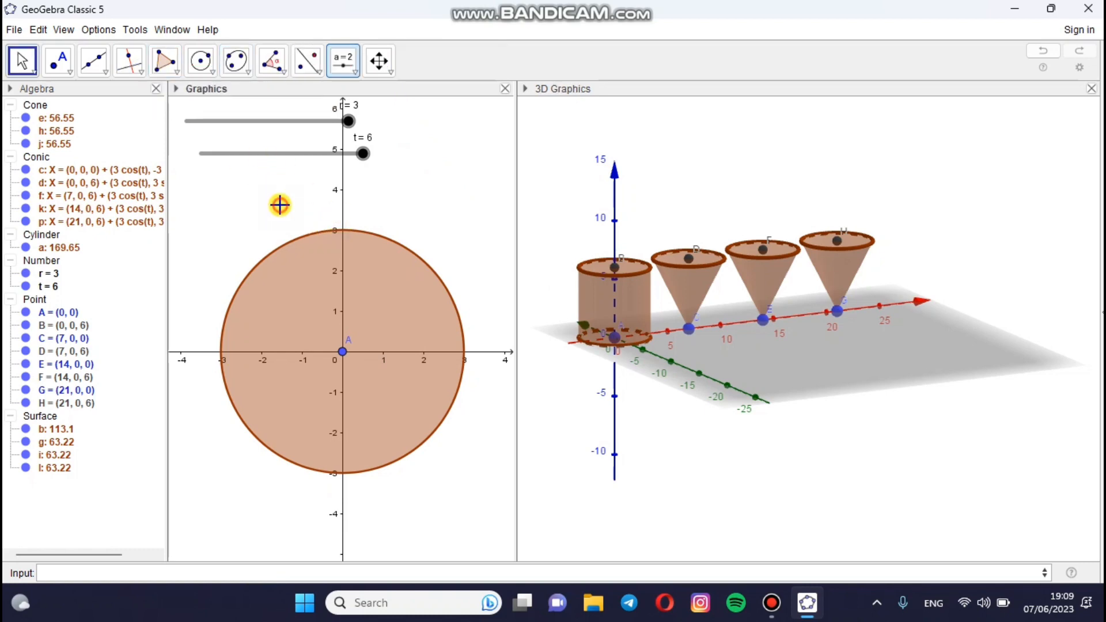
left_click(348, 62)
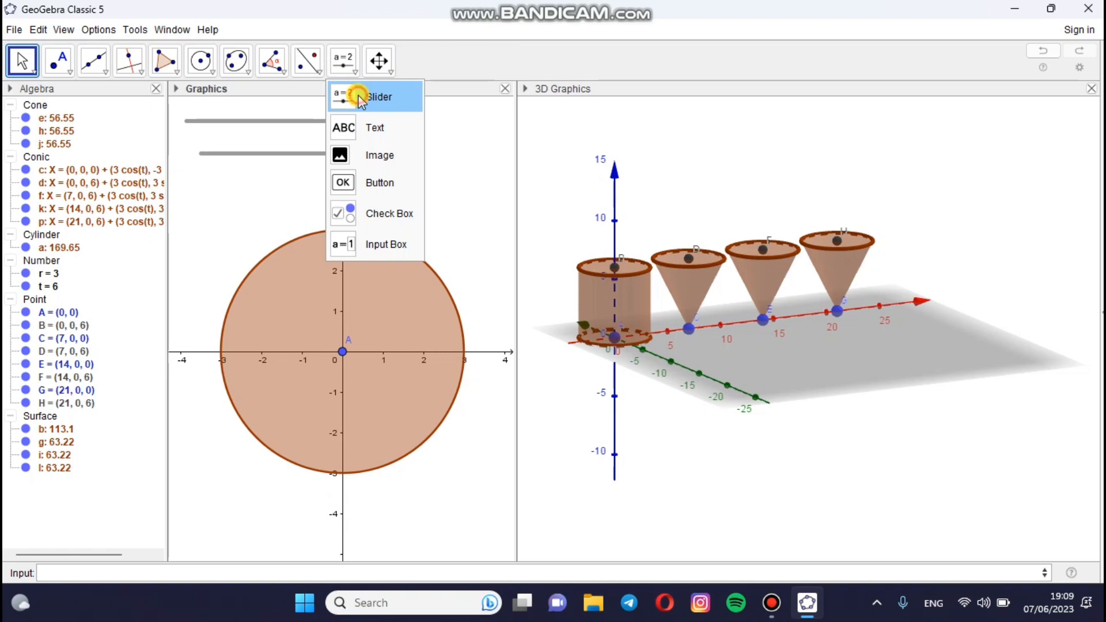
left_click(361, 99)
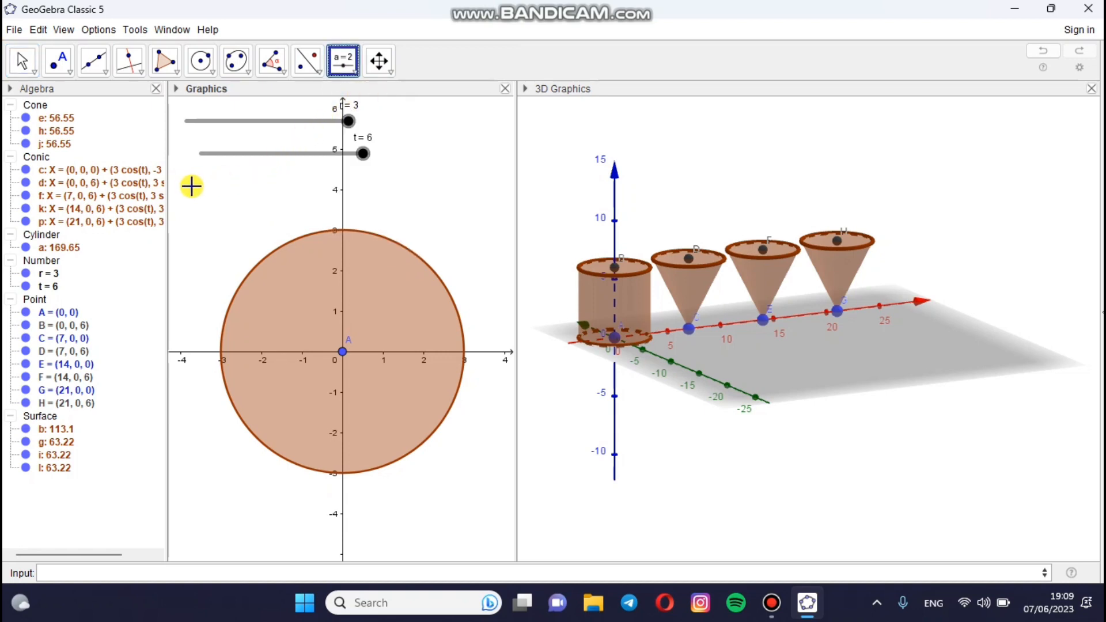
left_click(191, 186)
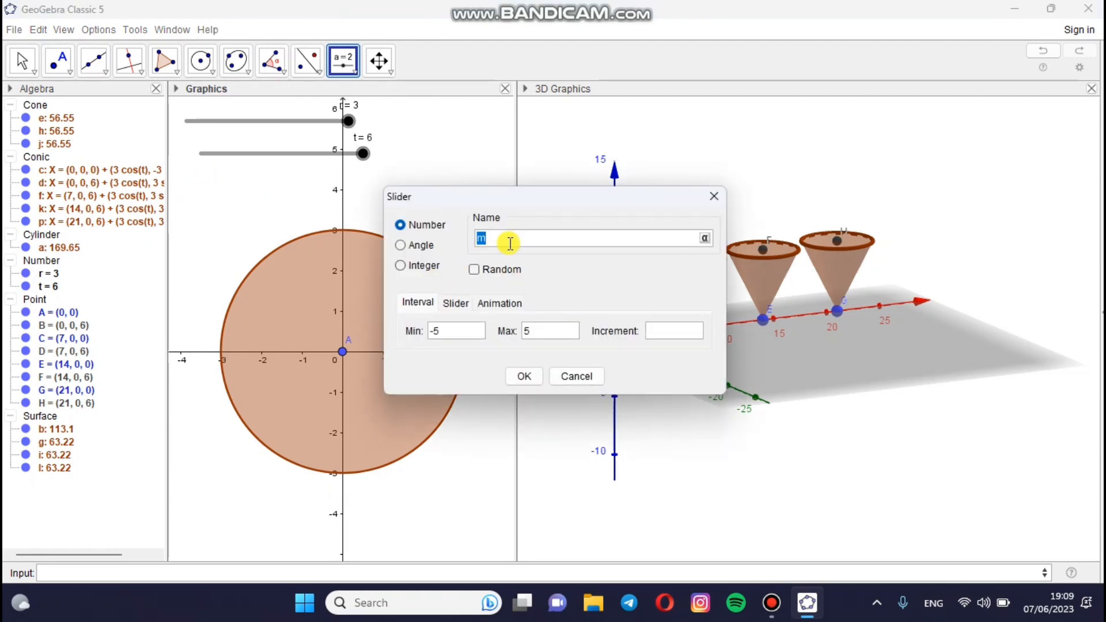
key("BackSpace")
left_click(455, 332)
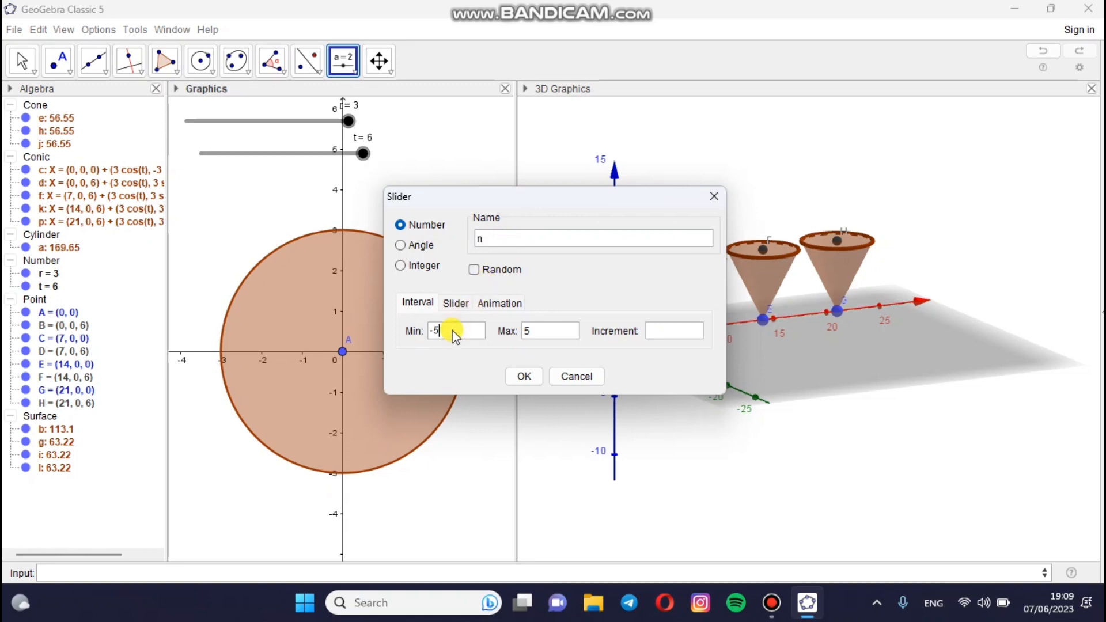
key("BackSpace")
key("BackSpace")
type("0")
left_click(558, 339)
key("BackSpace")
type("6")
left_click(662, 333)
left_click(523, 375)
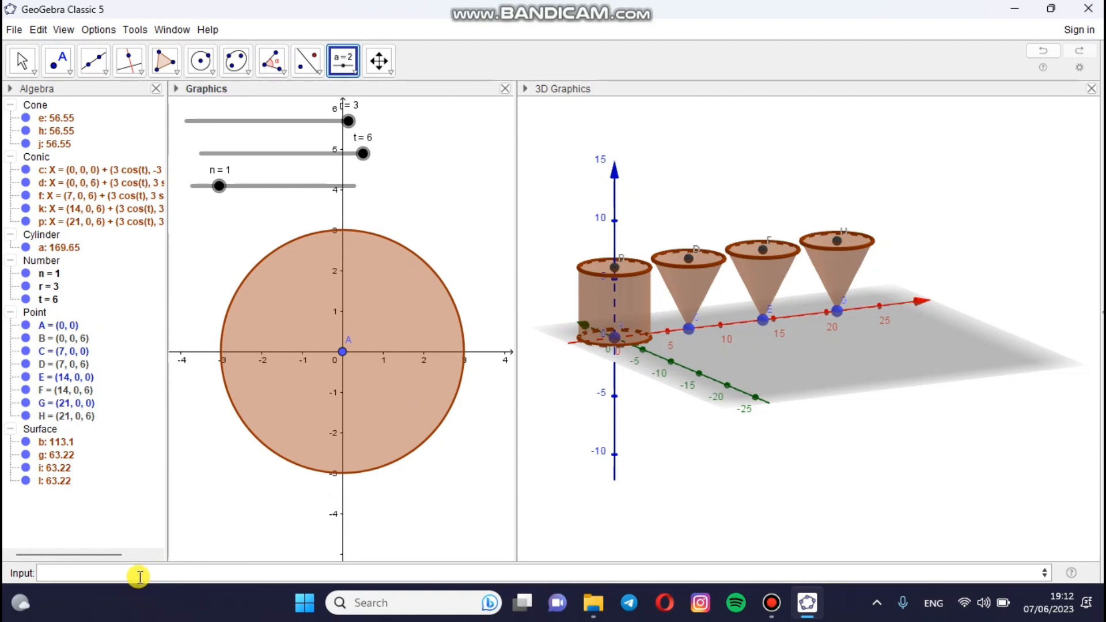
- Define point I=(0,0,n/3) on the z-axis inside the cylinder and set slider n to 6
left_click(116, 573)
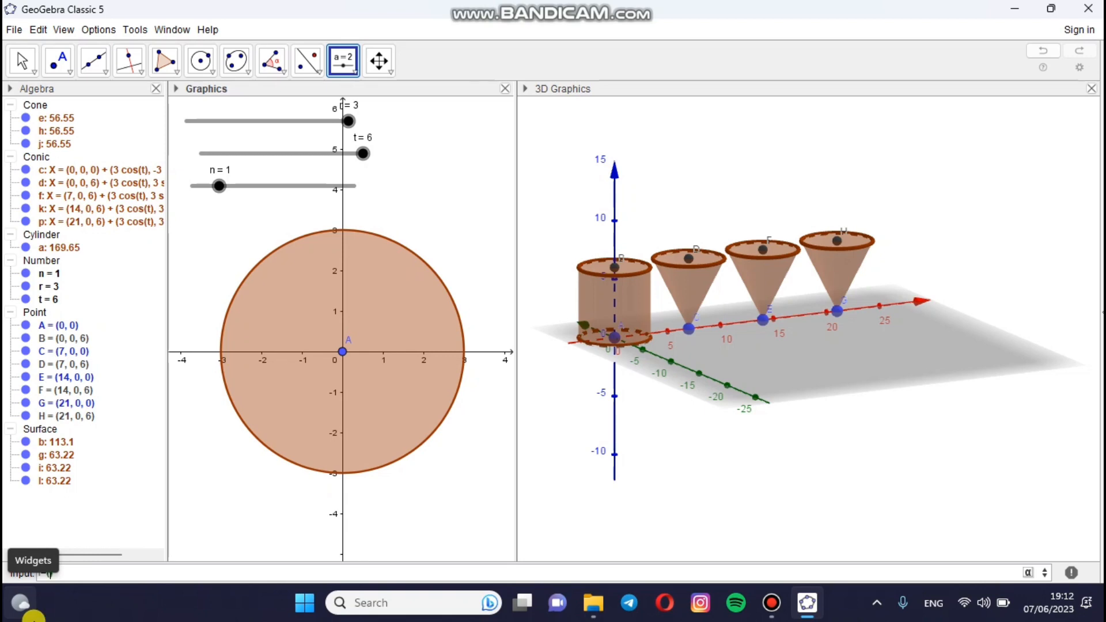
type("(")
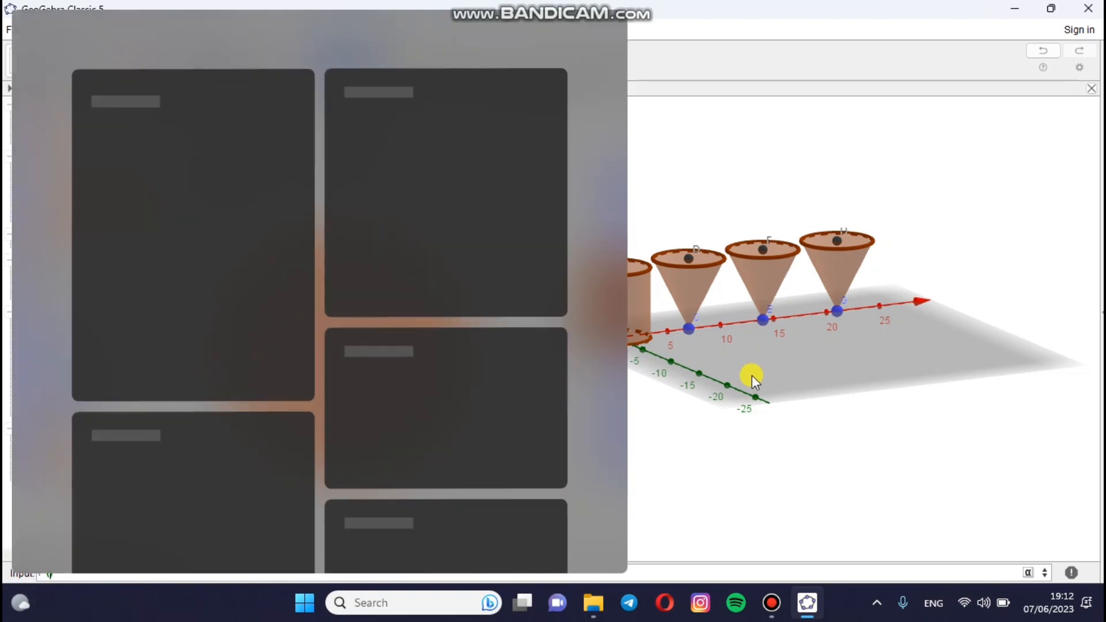
left_click(750, 374)
left_click(240, 536)
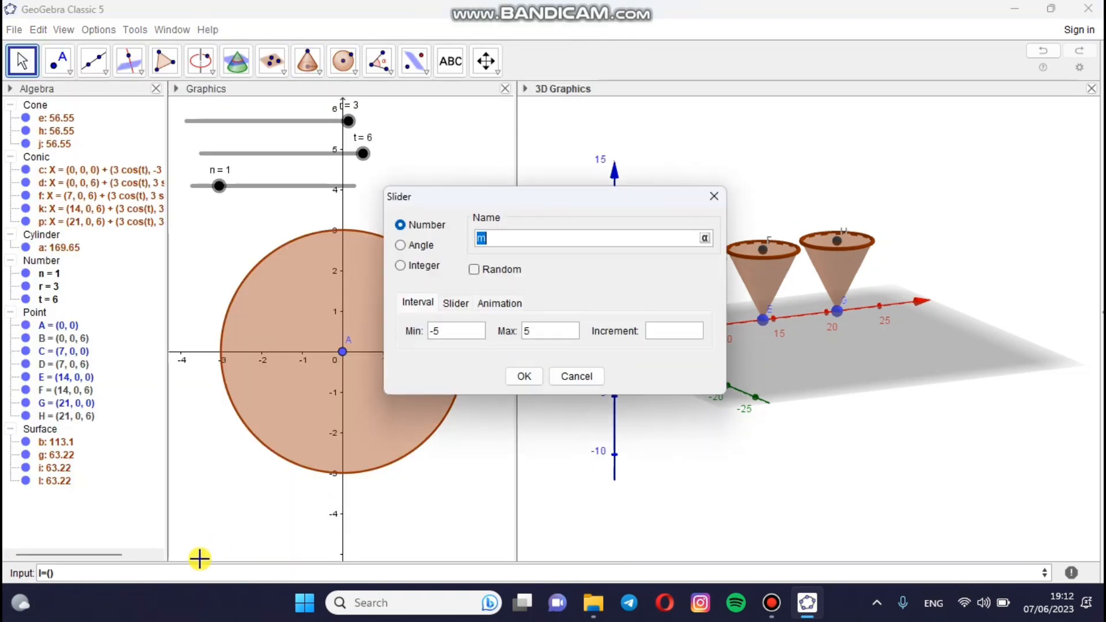
left_click(710, 197)
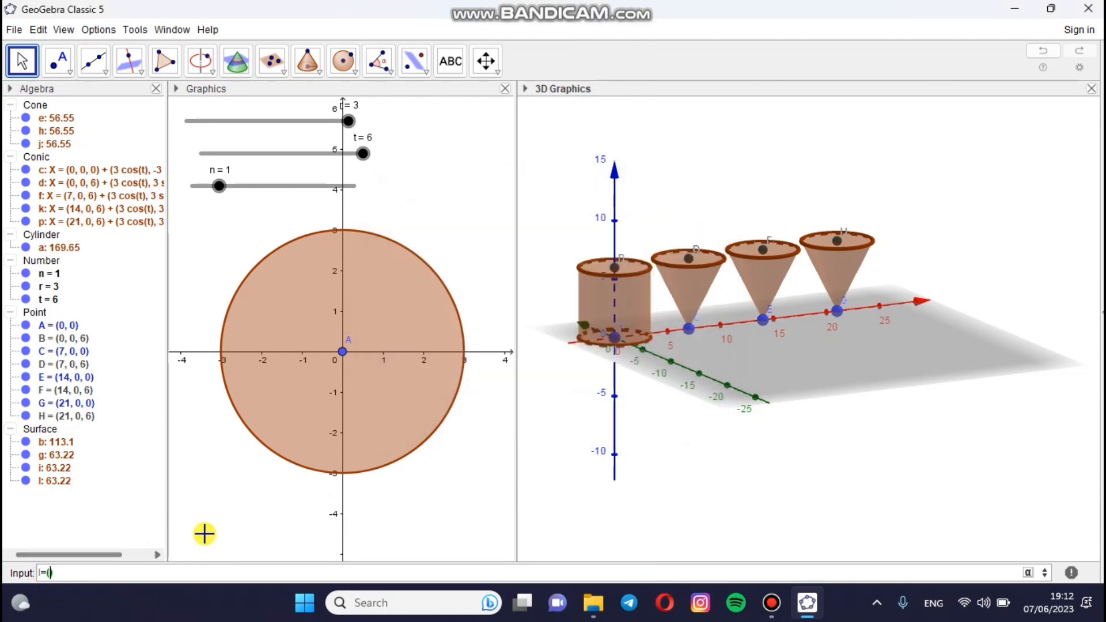
type("(0,")
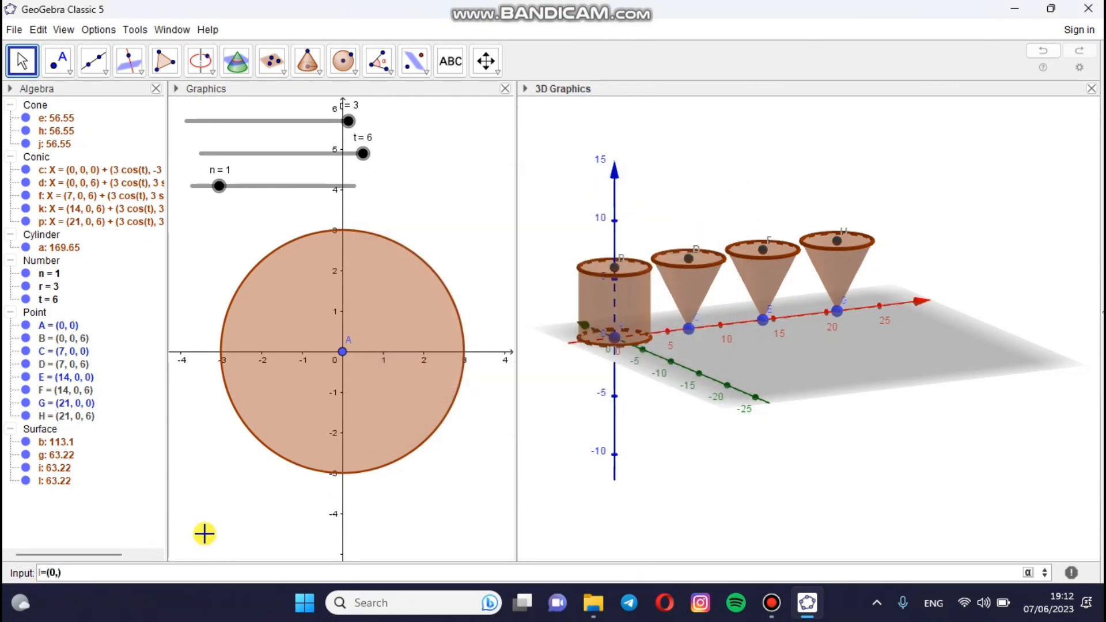
type("0,n/3")
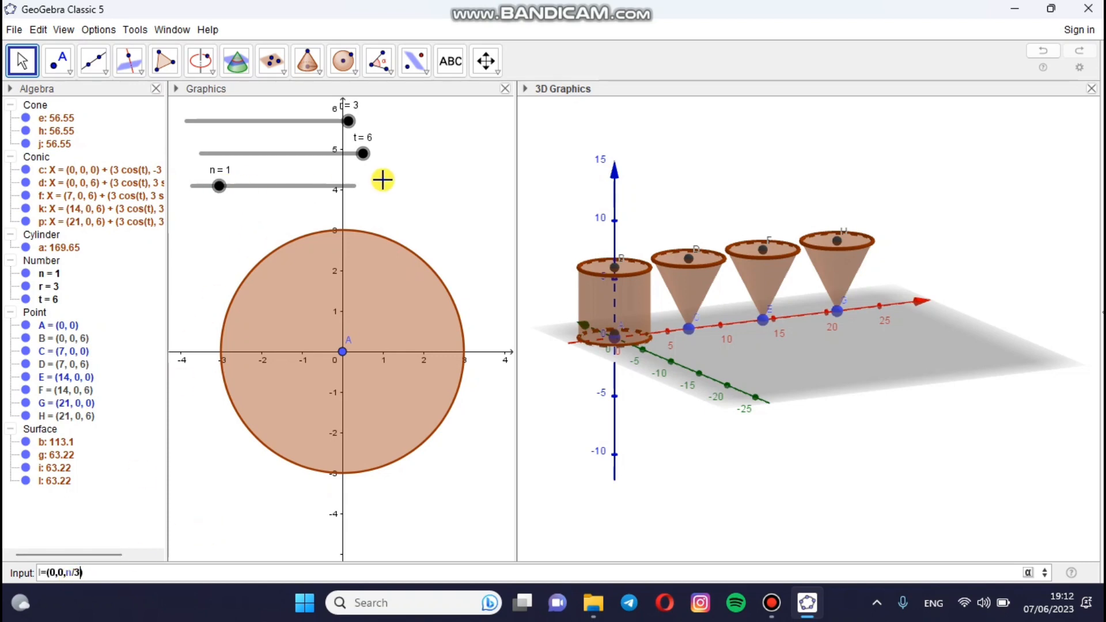
left_click(217, 195)
left_click_drag(216, 194, 382, 178)
key("Return")
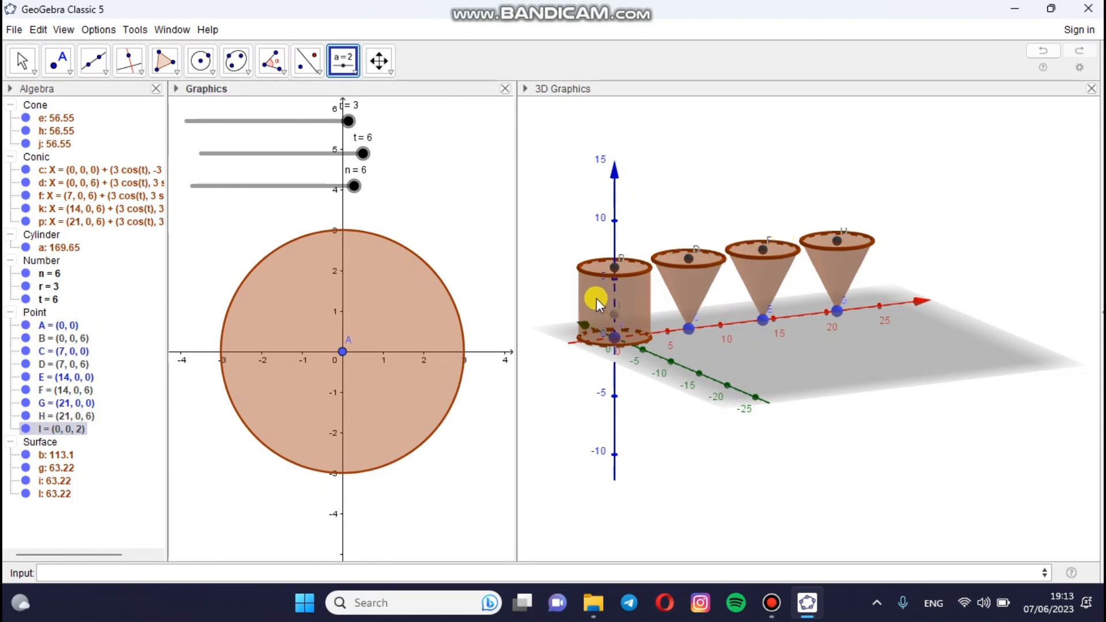
double_click(59, 249)
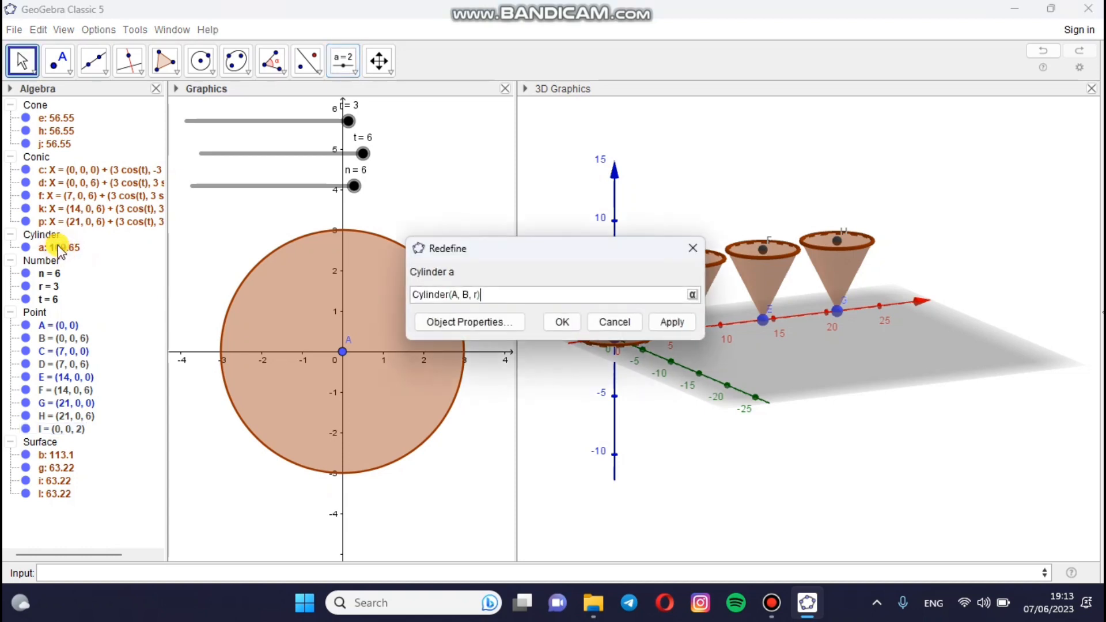
left_click(693, 248)
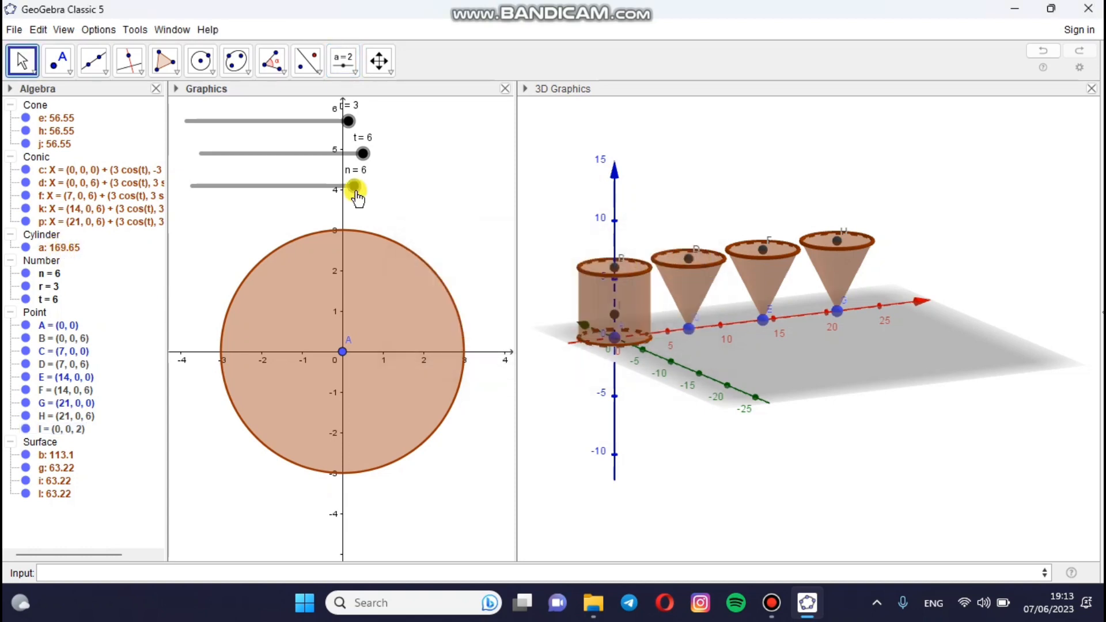
left_click(268, 235)
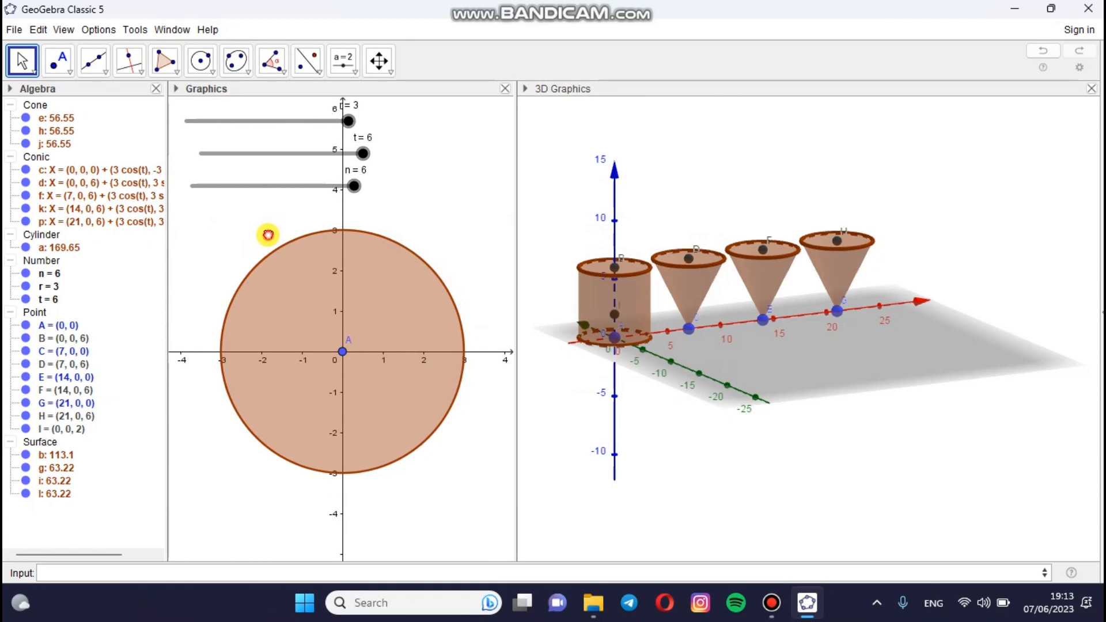
- Recolour cylinder a white and lower its opacity to about 25
right_click(44, 246)
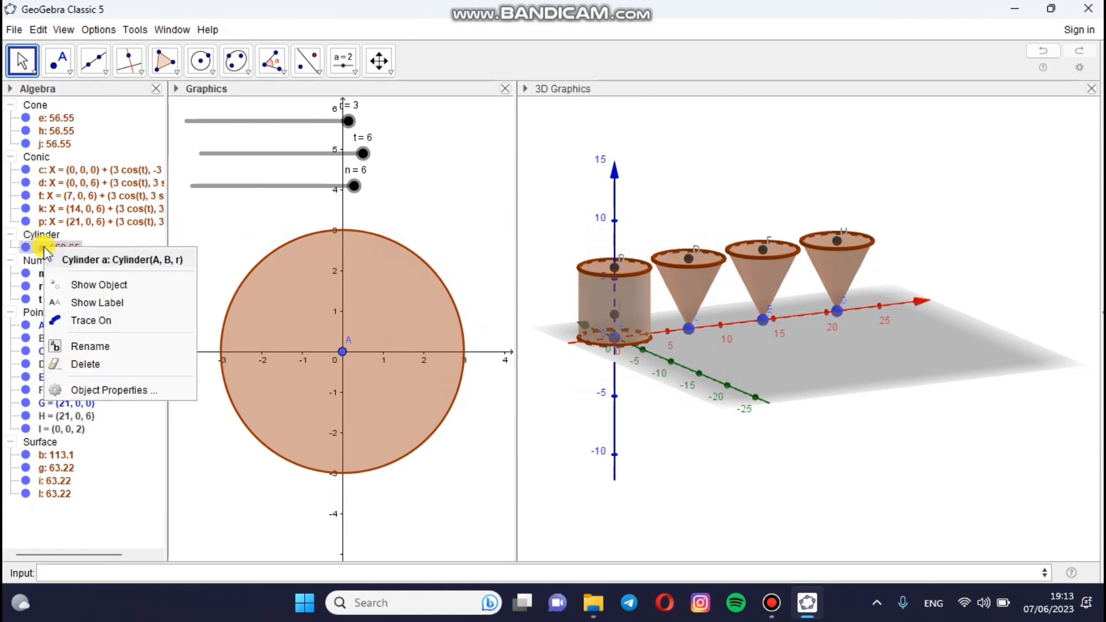
left_click(144, 390)
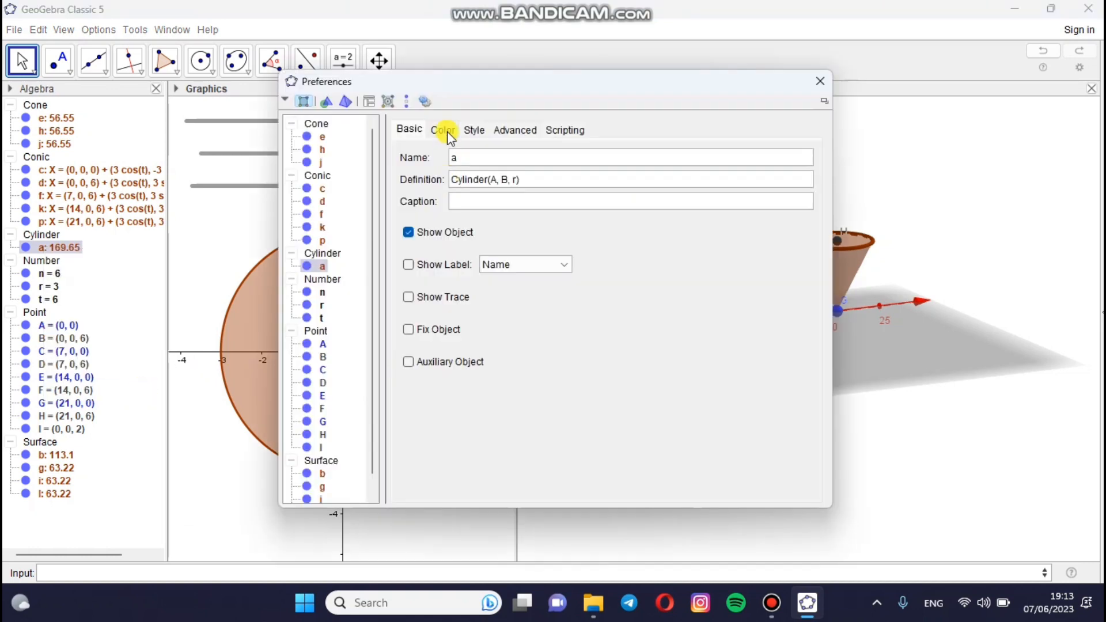
left_click(446, 132)
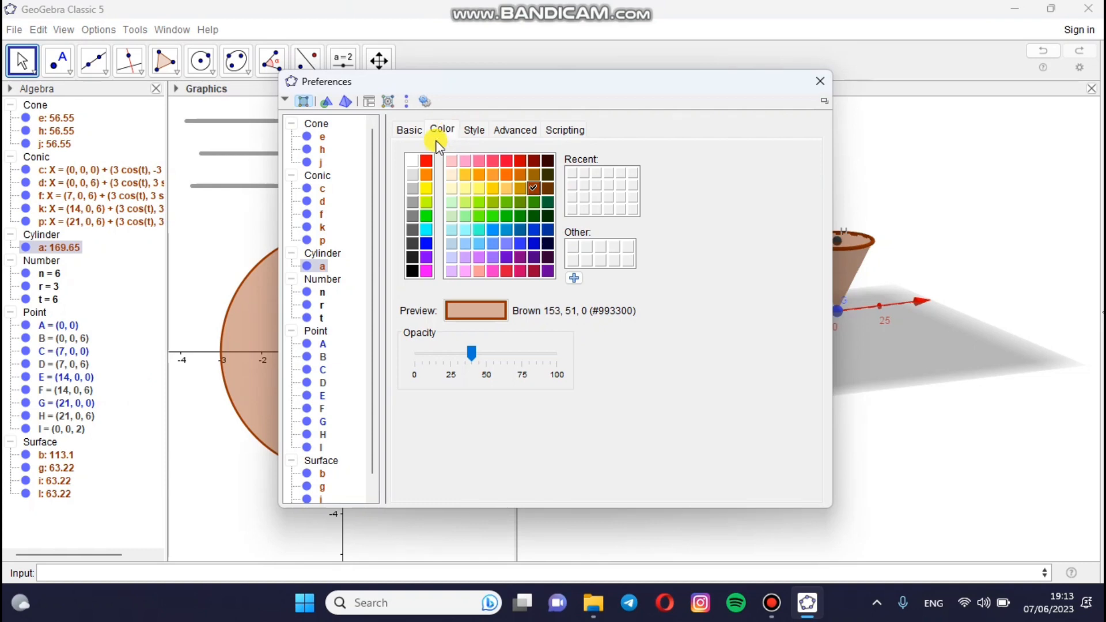
left_click(413, 162)
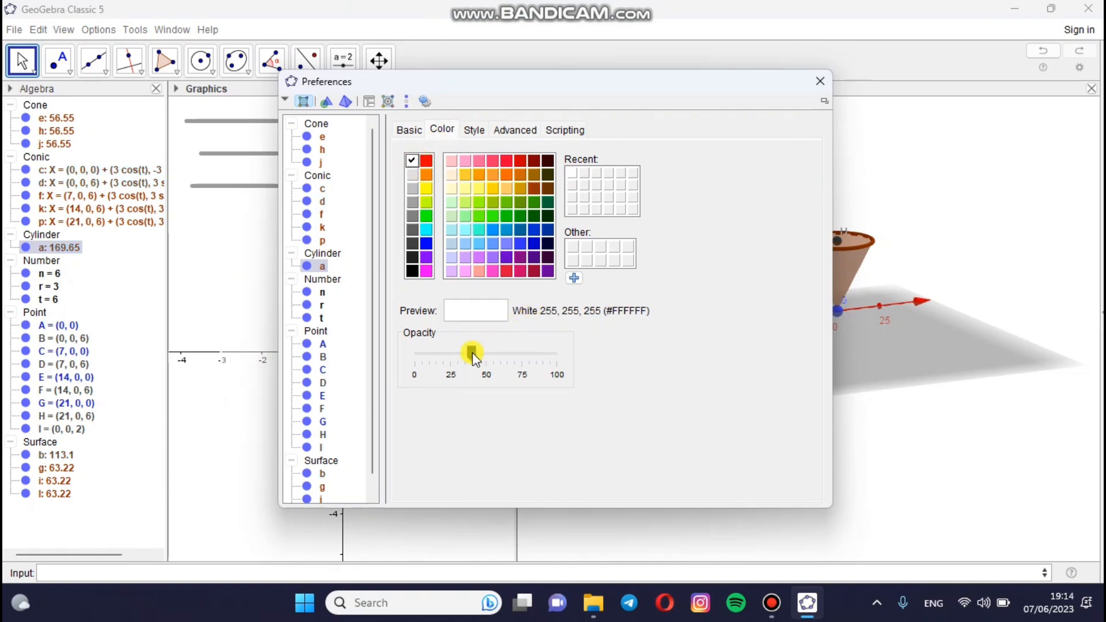
left_click_drag(470, 353, 452, 365)
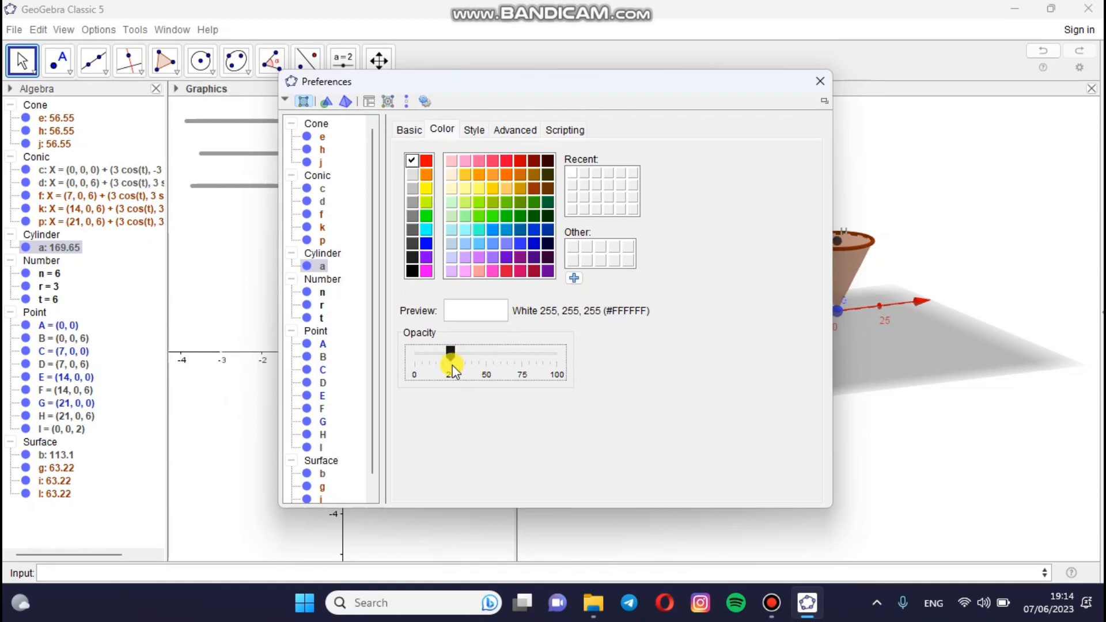
left_click(824, 87)
left_click(616, 305)
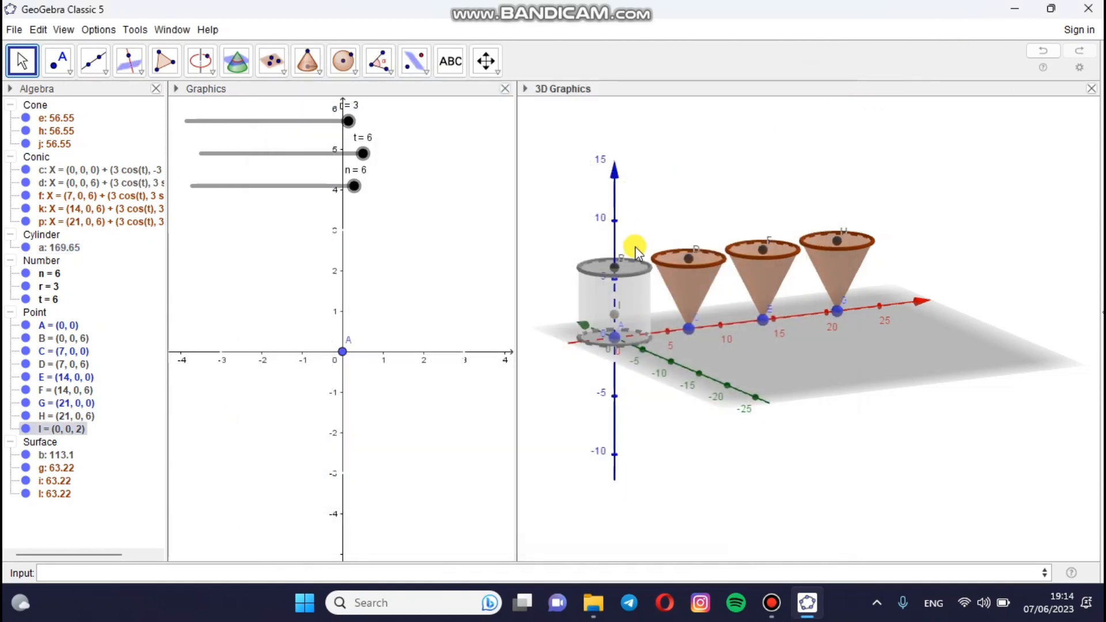
left_click(624, 269)
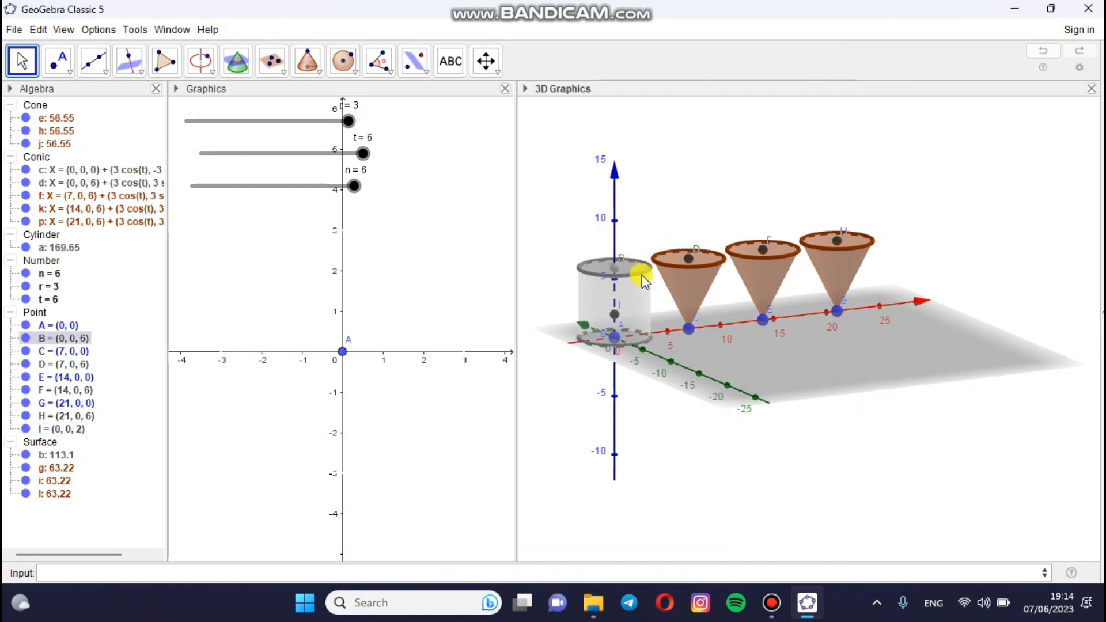
- Select and deselect the cylinder's top circle to refresh its white colour in the 3D view
left_click(643, 278)
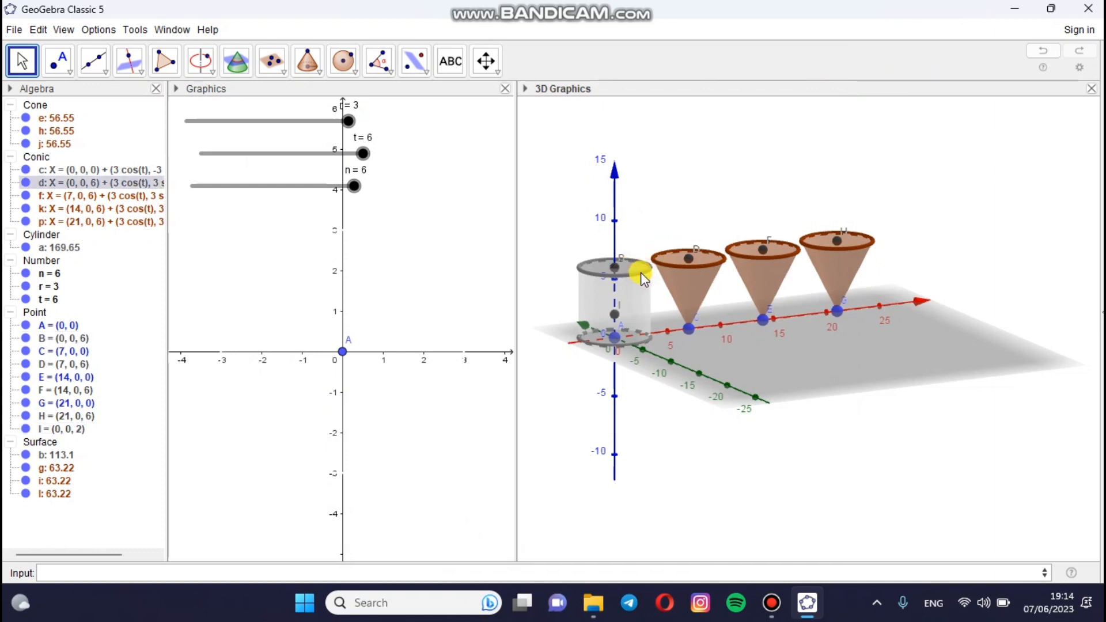
left_click(682, 218)
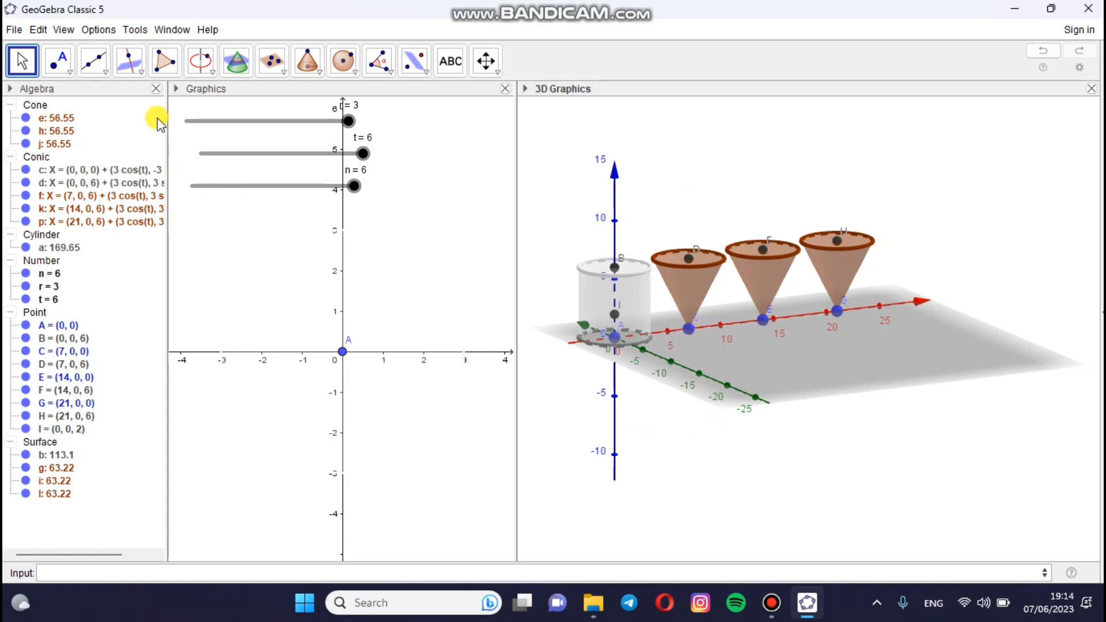
- Recolour the three cones e, h and j white and lower their opacity to about 25
left_click(58, 119)
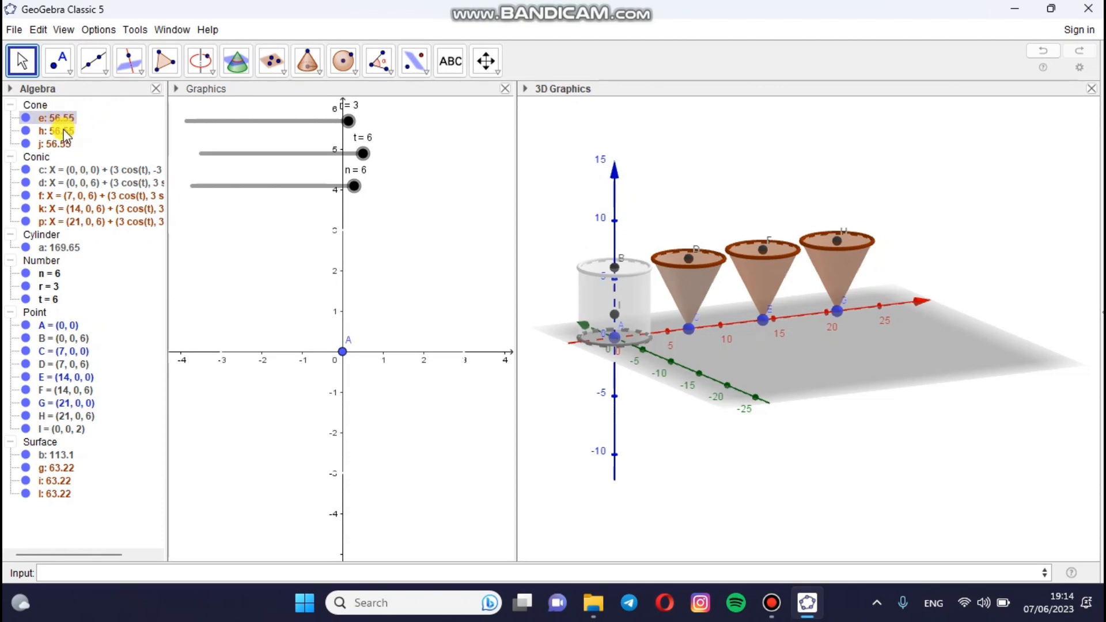
left_click(64, 131, "ctrl")
left_click(66, 144, "ctrl")
right_click(66, 144)
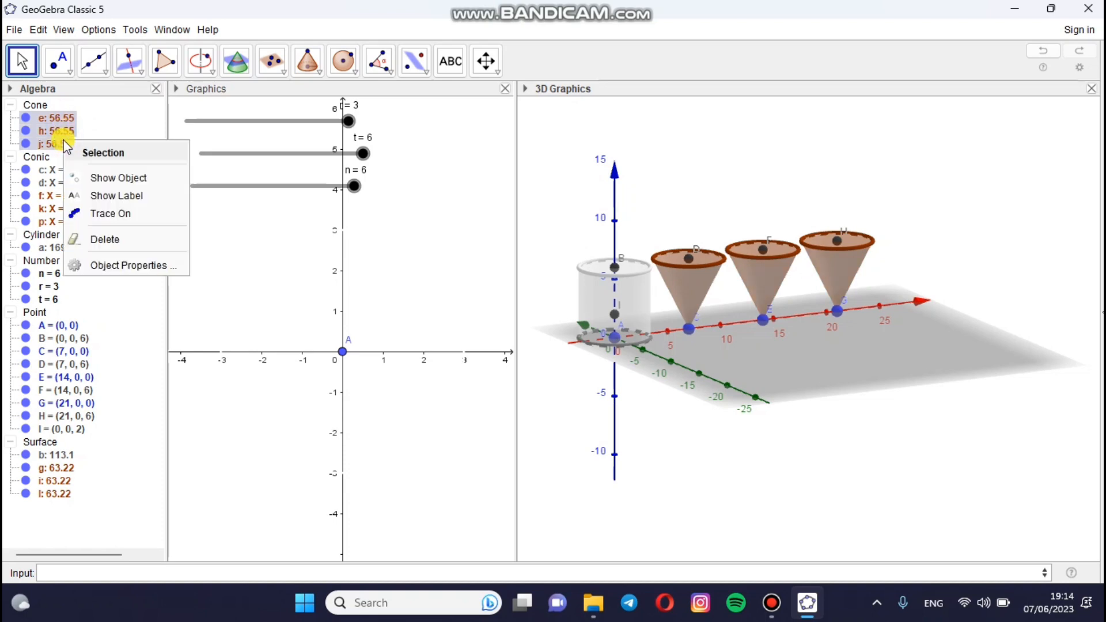
left_click(101, 266)
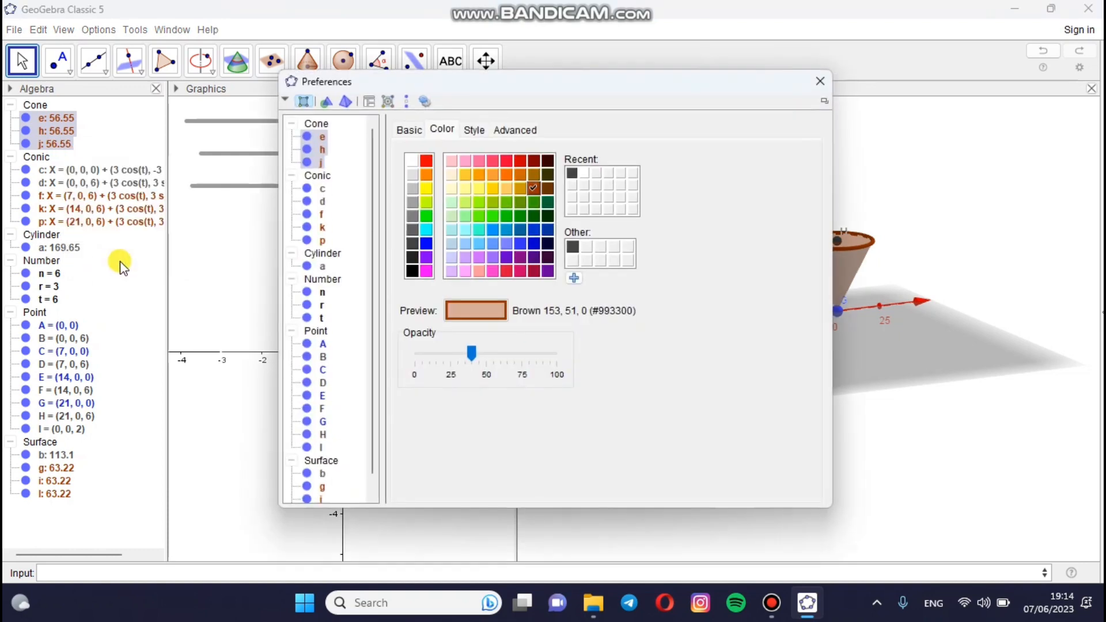
left_click(411, 160)
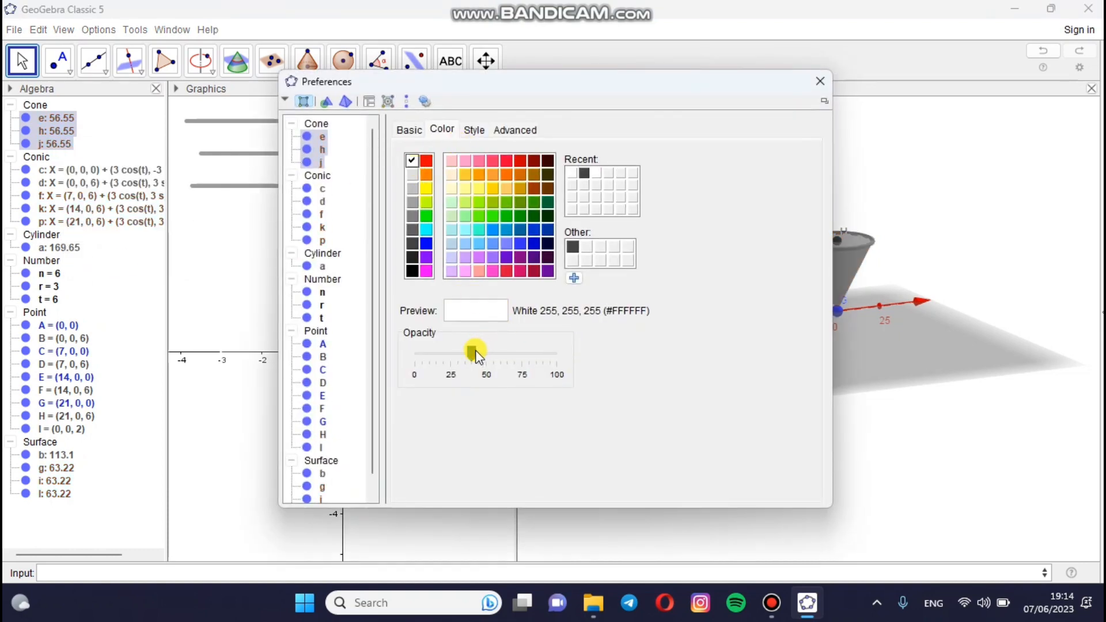
left_click_drag(475, 354, 455, 366)
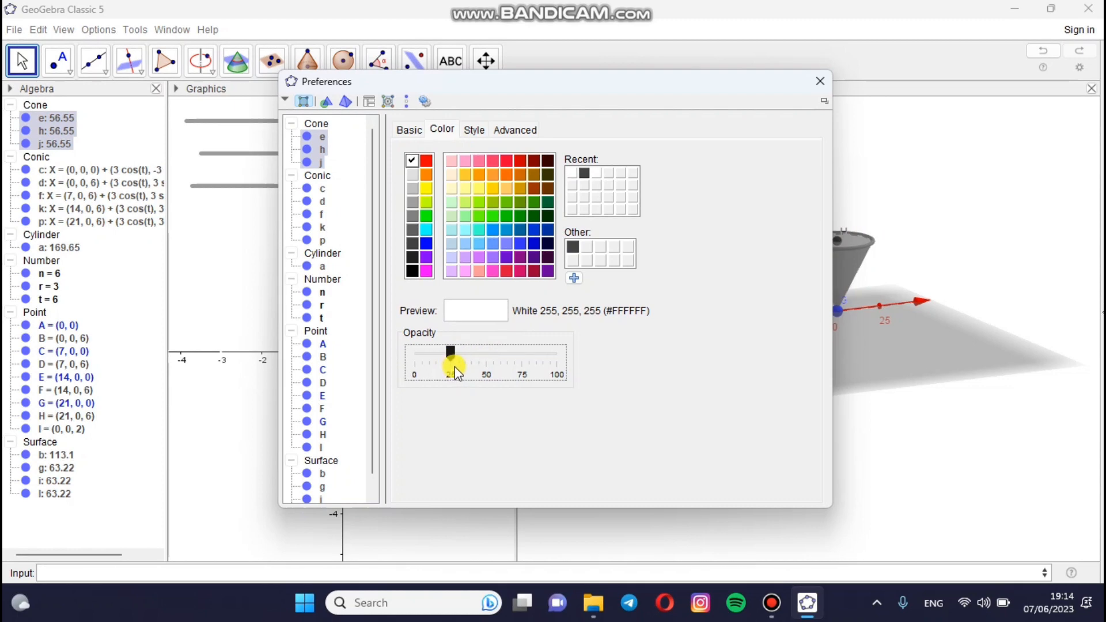
left_click(823, 82)
- Select and deselect the first cone's surface and the top circles of all three cones to refresh their white colour
left_click(696, 282)
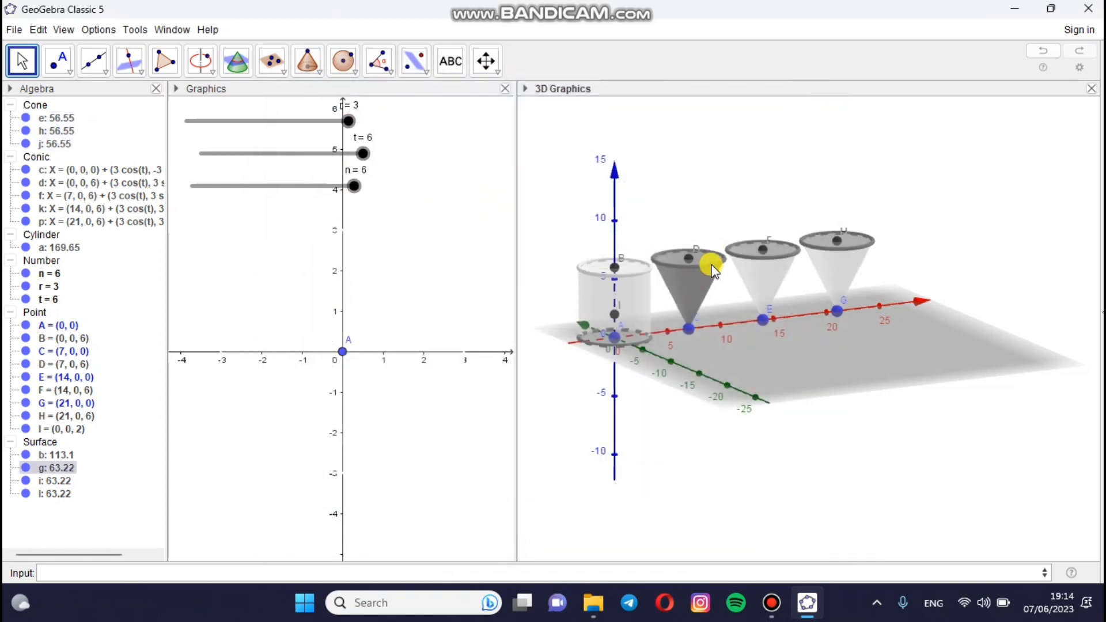
left_click(712, 269)
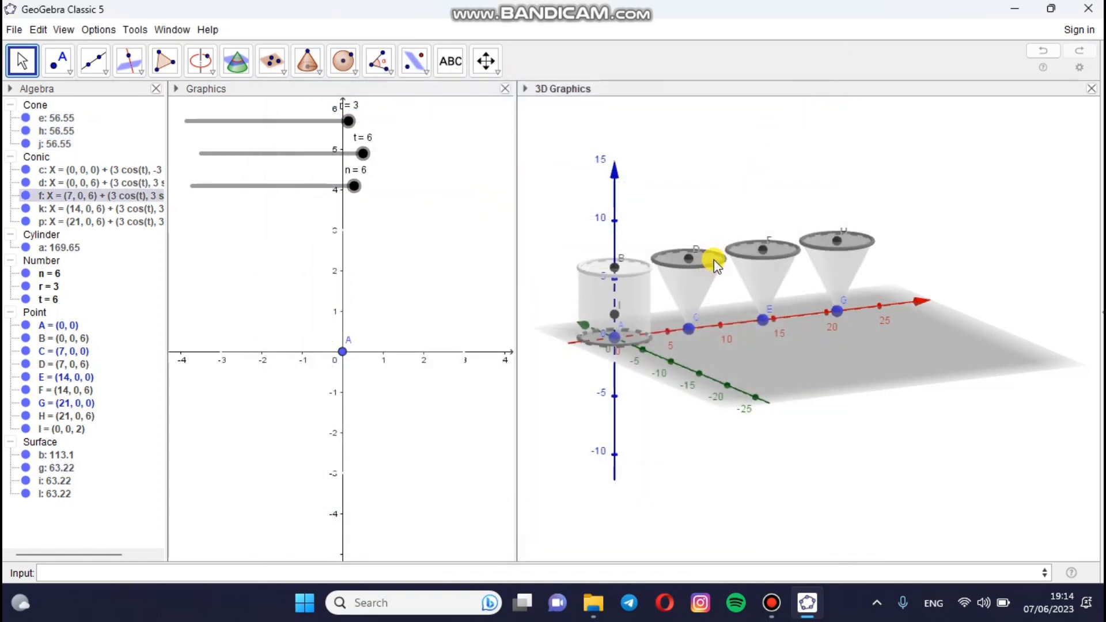
left_click(770, 253)
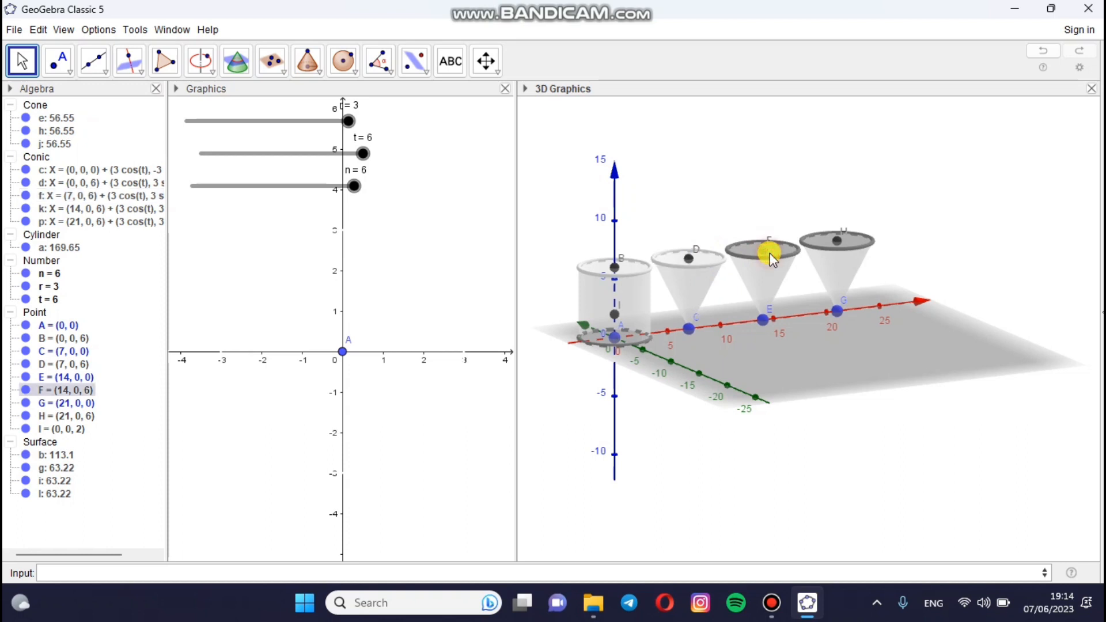
left_click(798, 253)
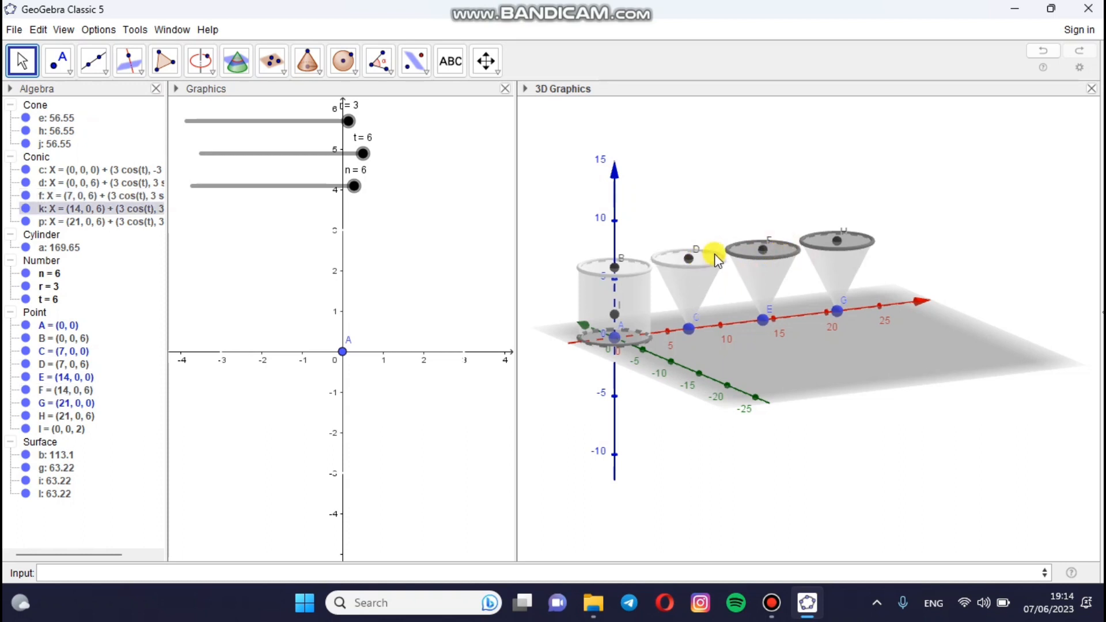
left_click(802, 199)
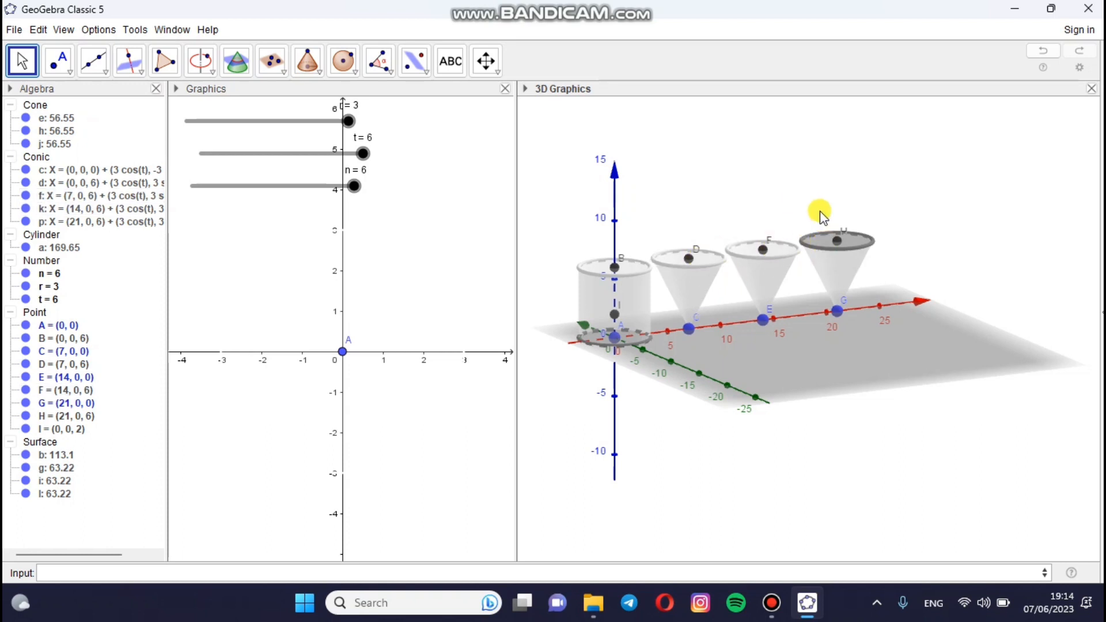
left_click(820, 237)
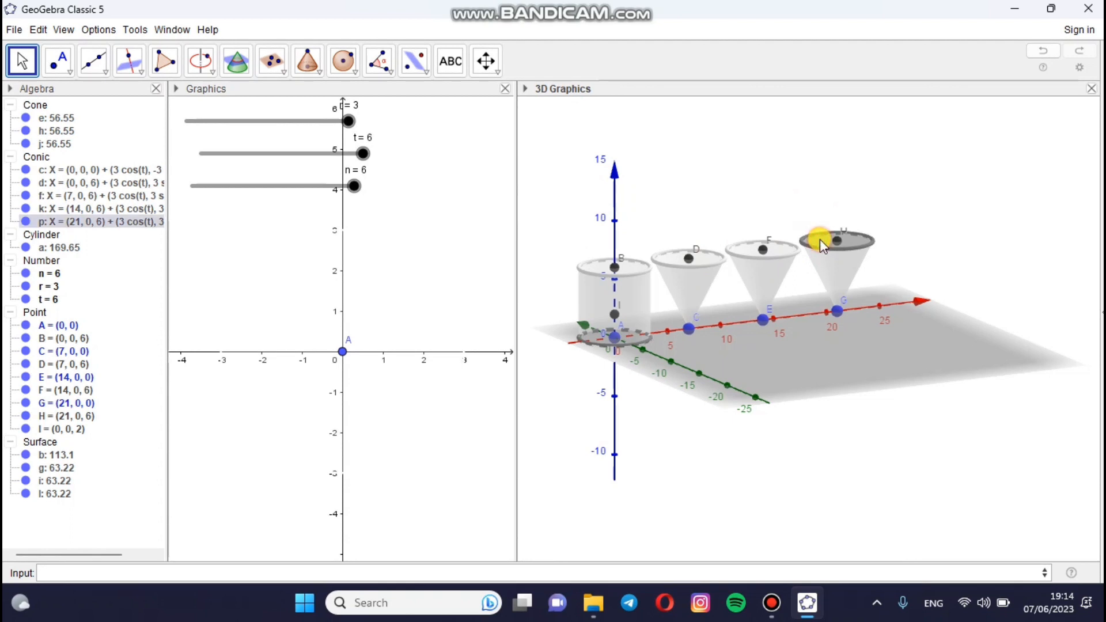
left_click(825, 206)
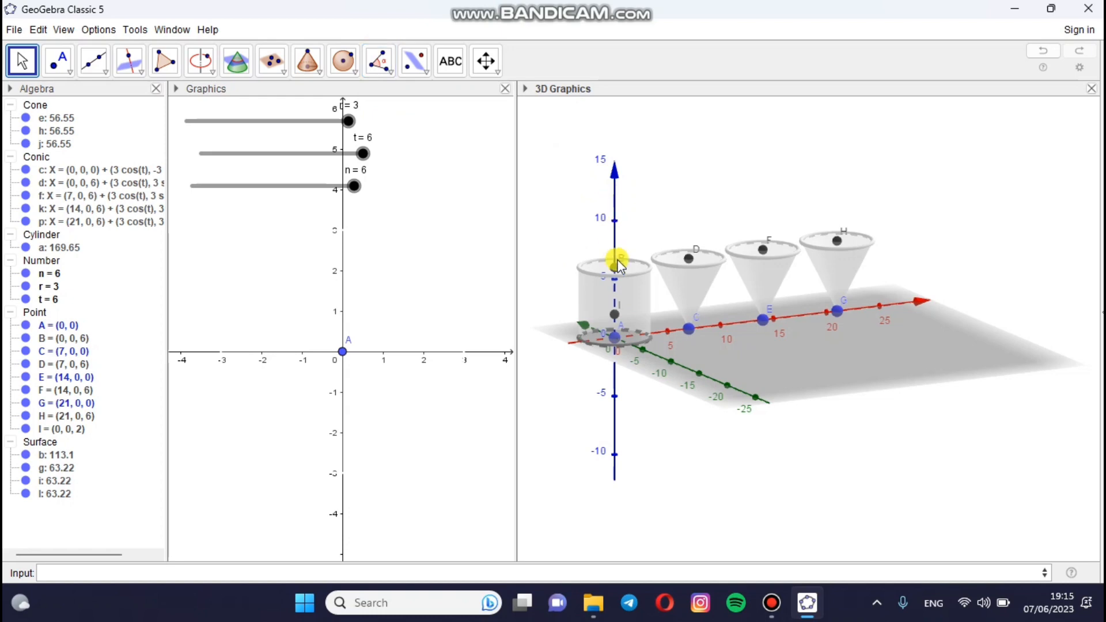
- Construct a cylinder from point A to point I with radius r, and test it with slider n
left_click(319, 73)
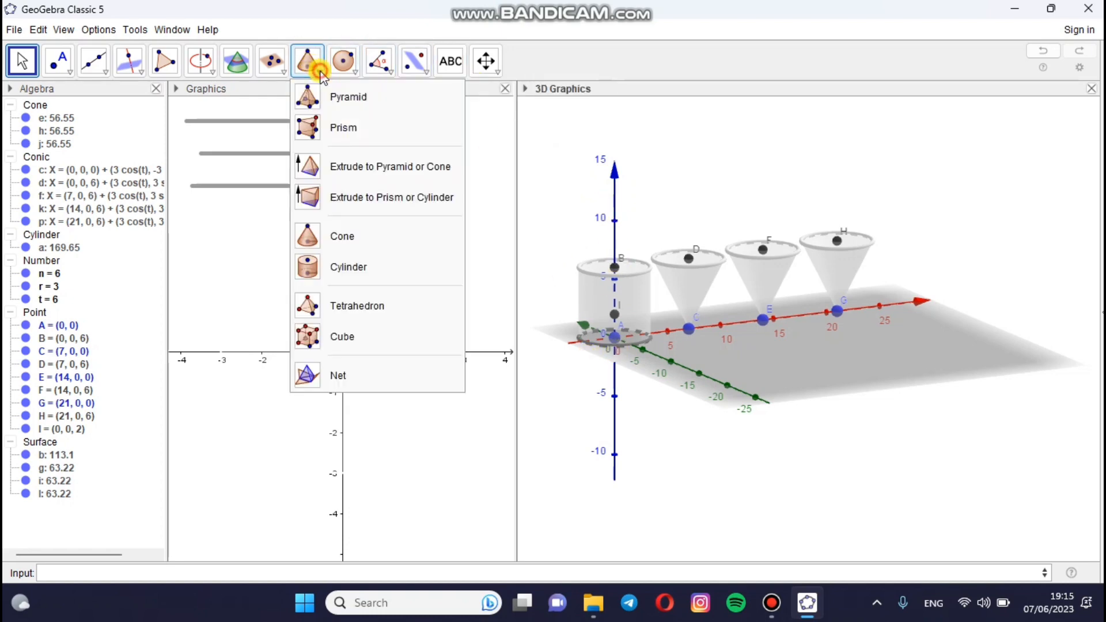
left_click(358, 270)
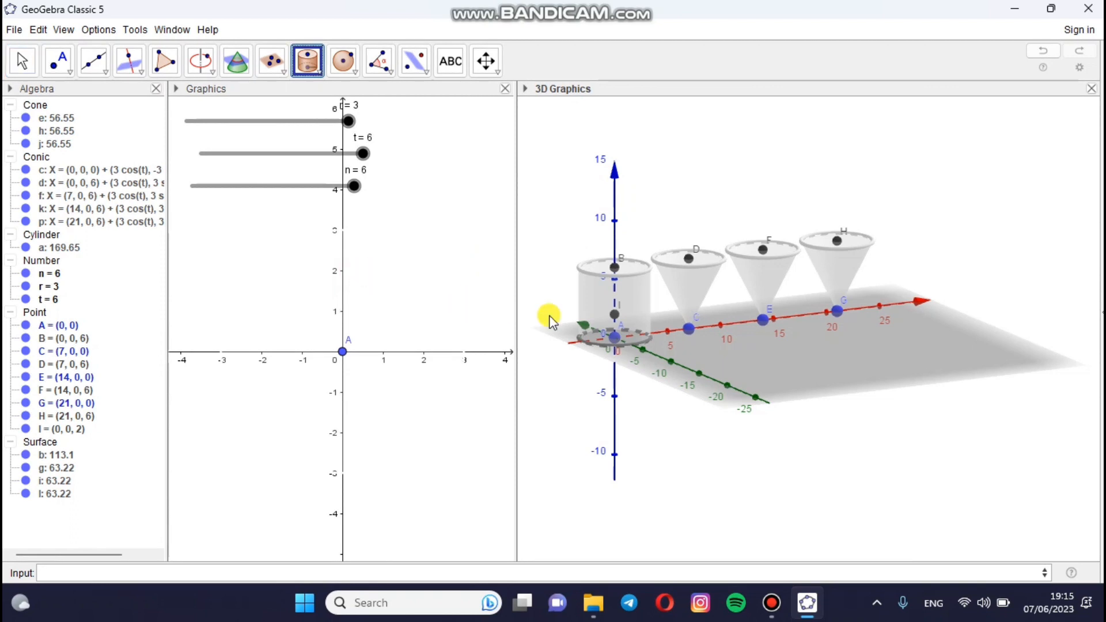
left_click(618, 337)
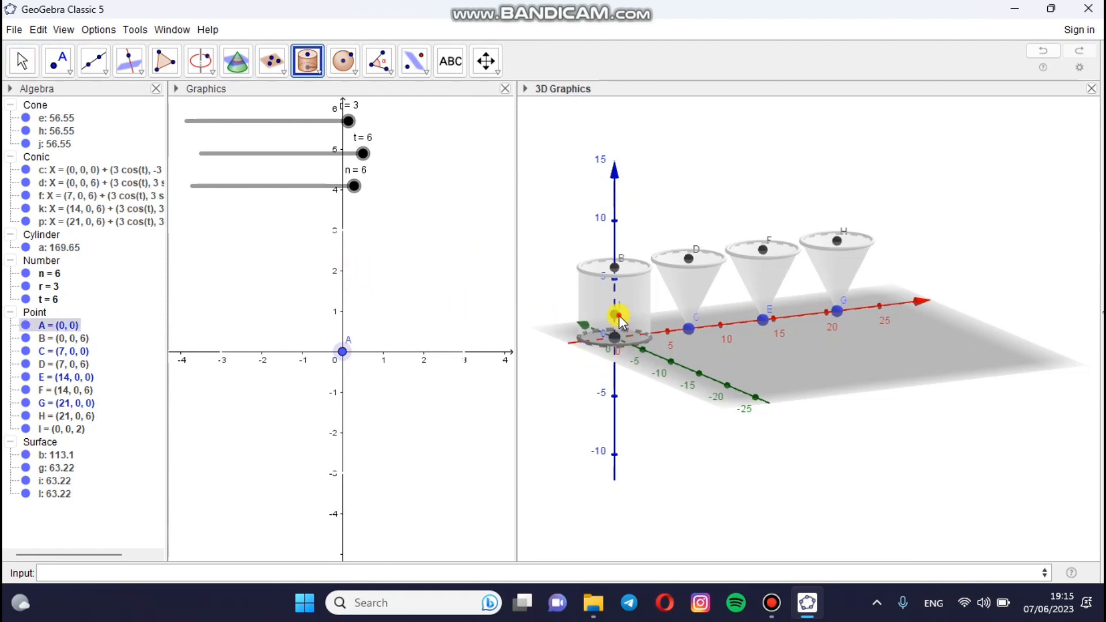
left_click(618, 316)
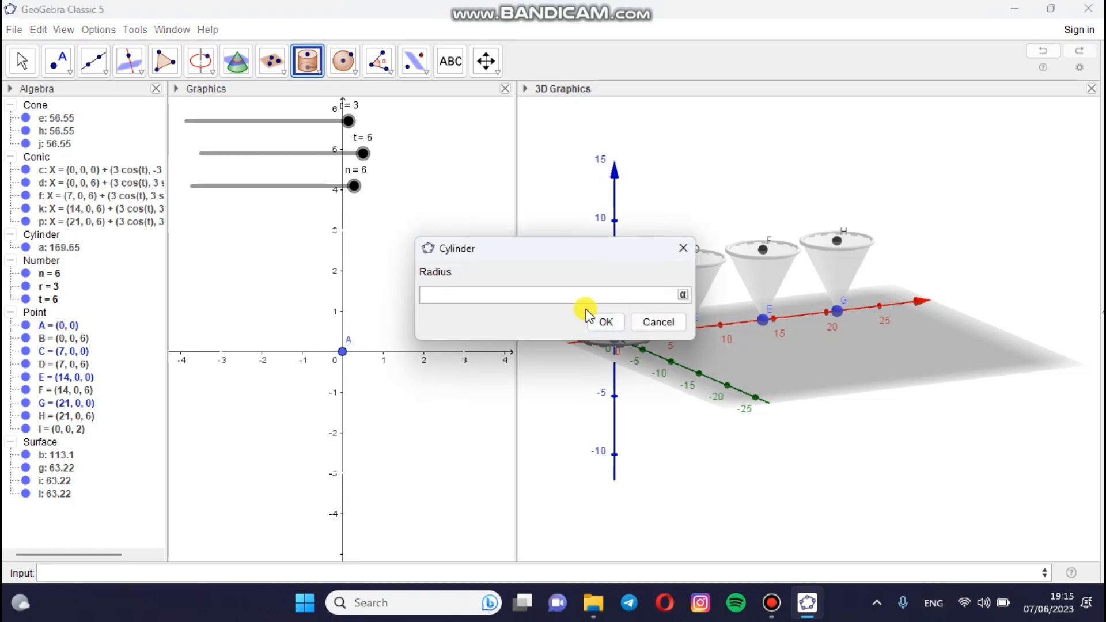
type("r")
left_click(599, 323)
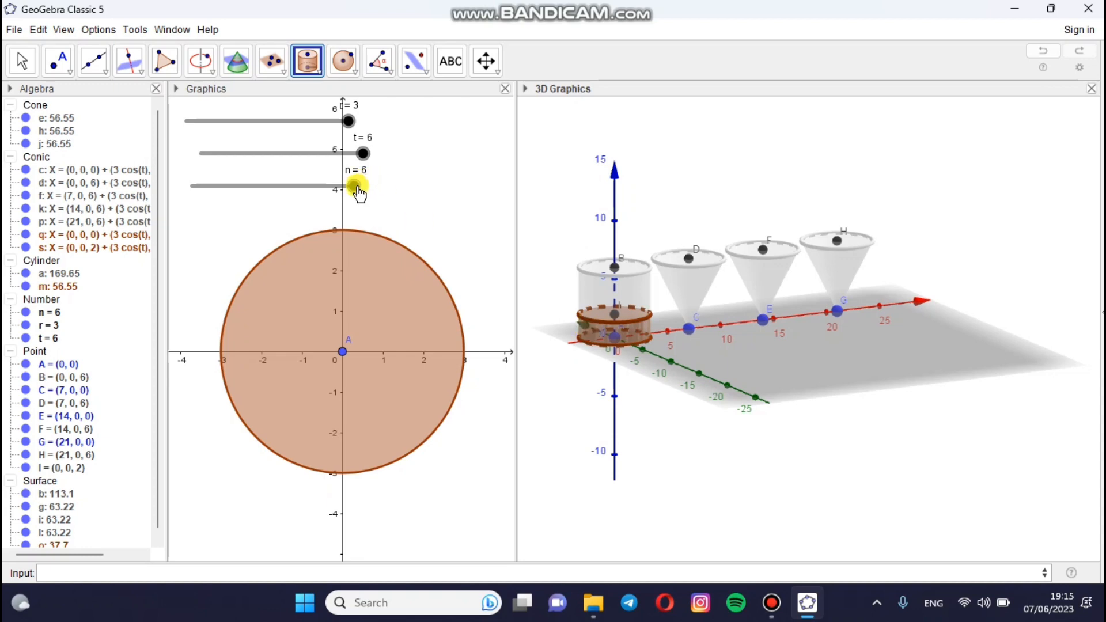
left_click_drag(357, 191, 369, 231)
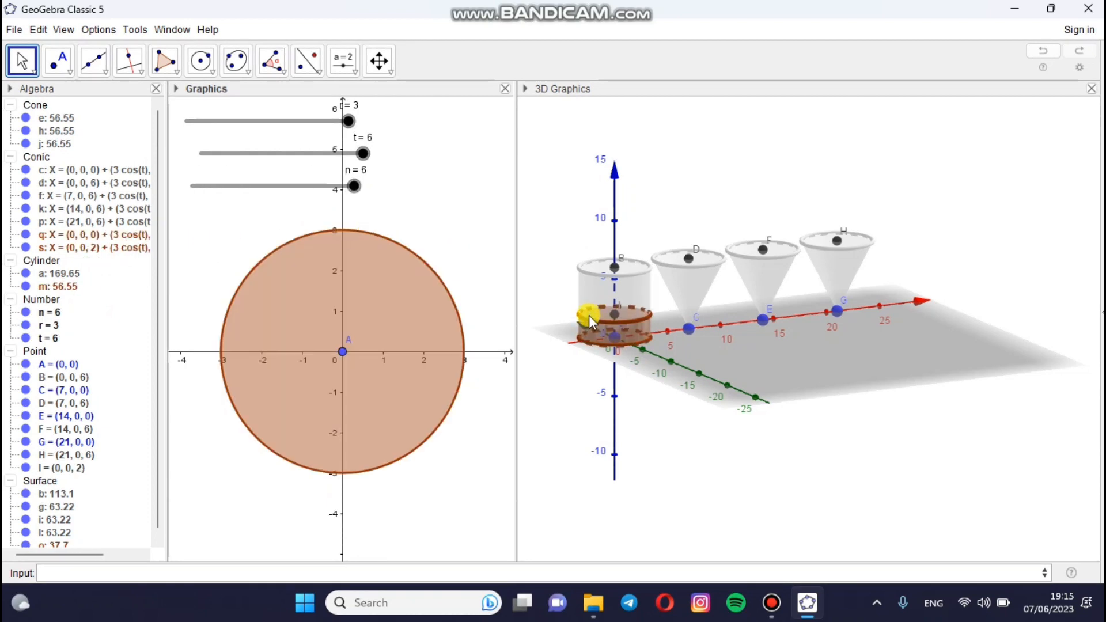
- Recolour the inner cylinder m yellow and raise its opacity to about 75
right_click(70, 290)
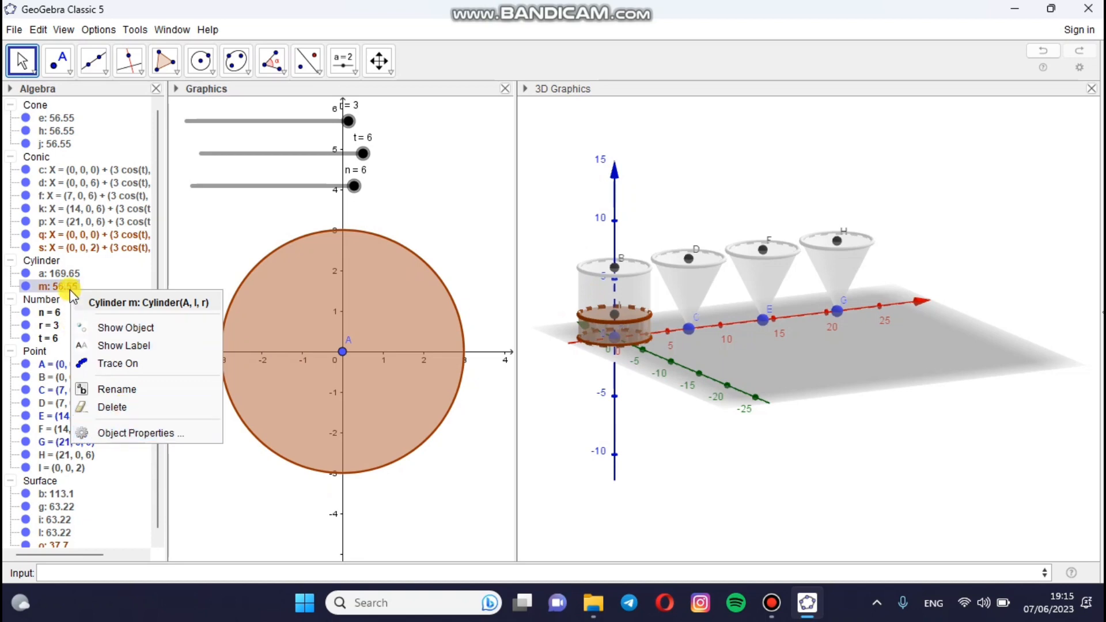
left_click(106, 436)
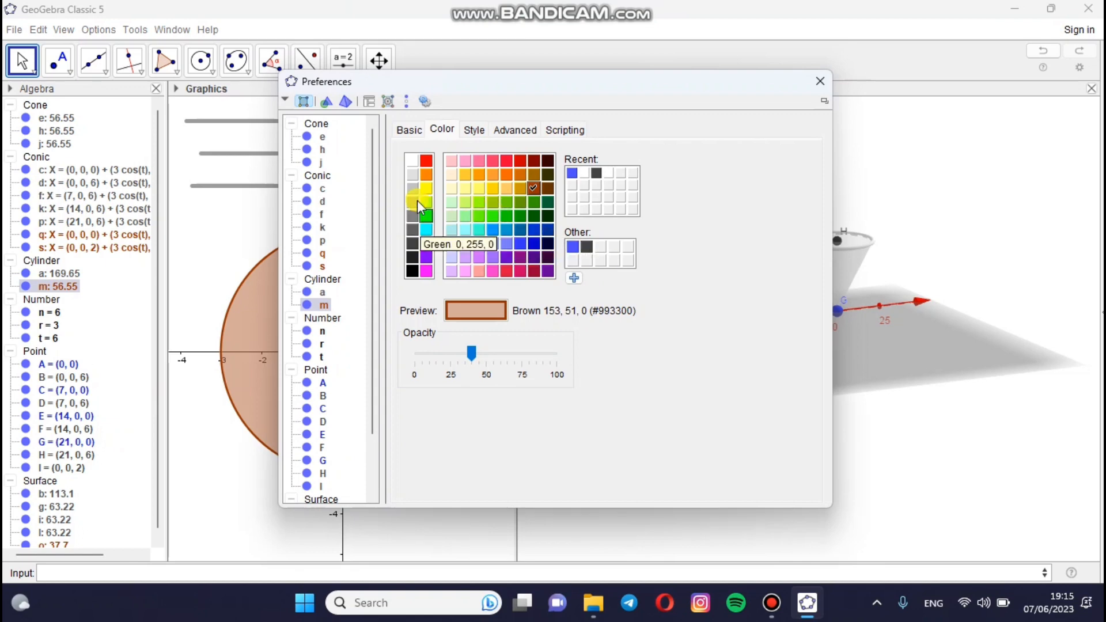
left_click(426, 189)
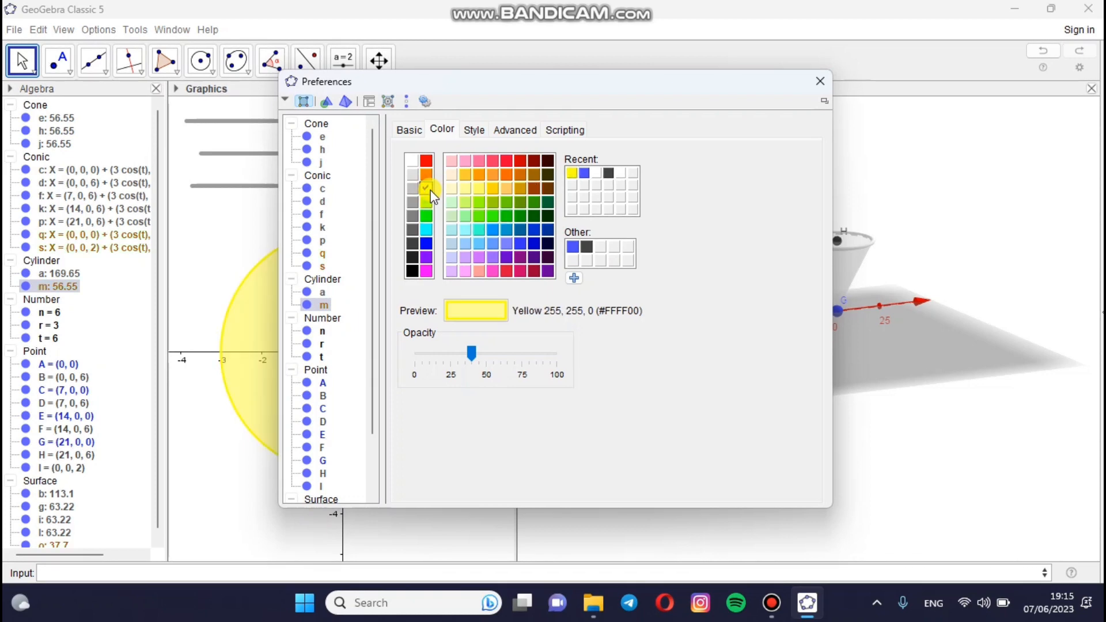
left_click_drag(476, 358, 526, 349)
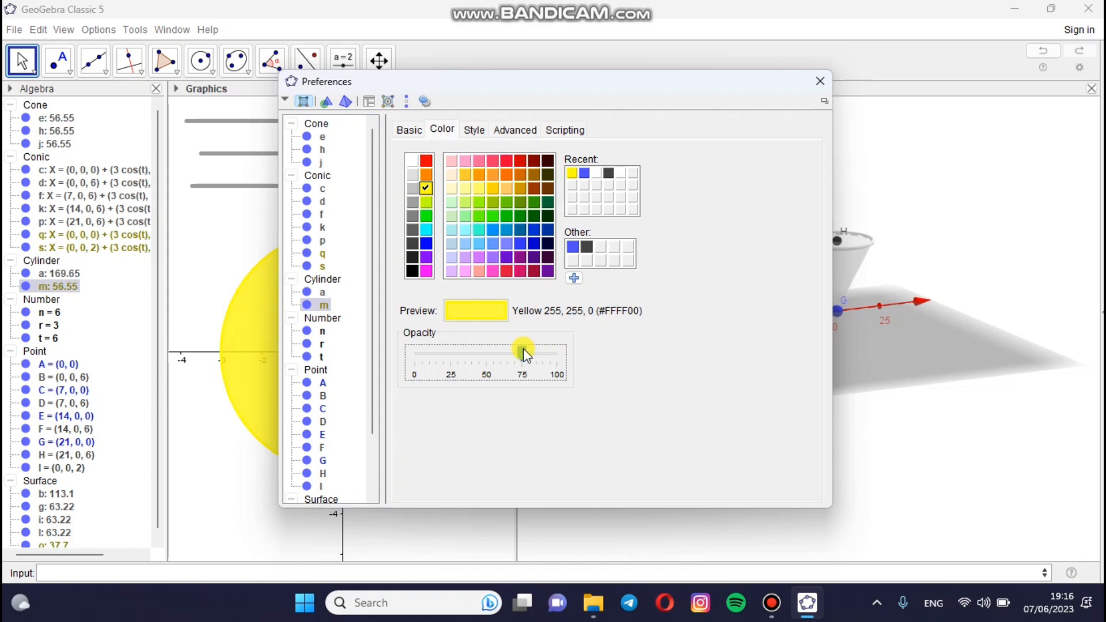
left_click(809, 82)
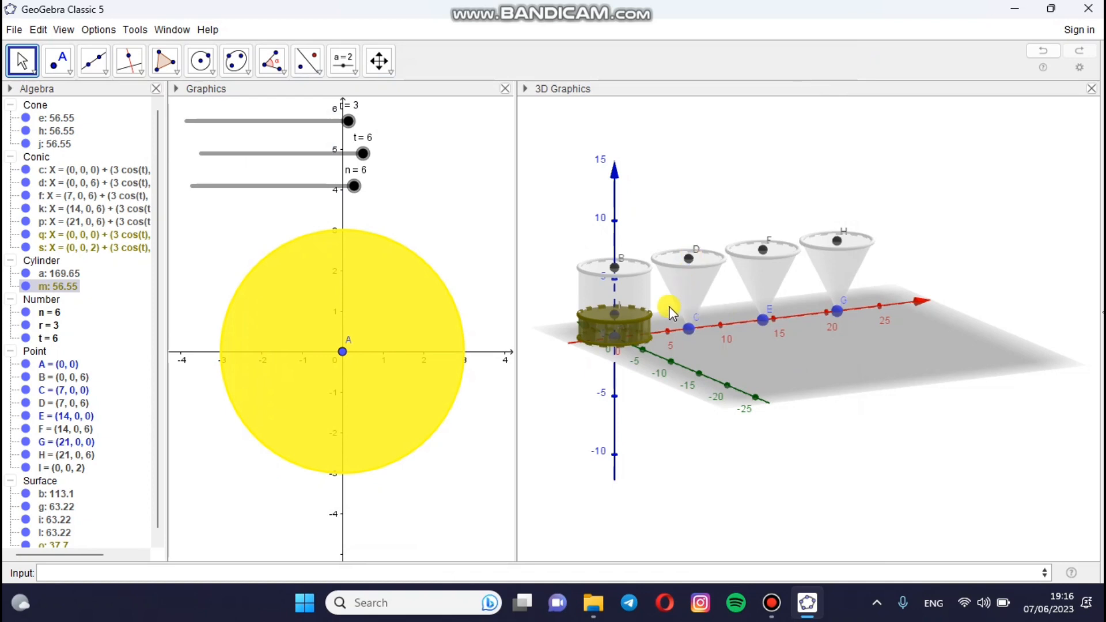
- Select and deselect the inner cylinder's side and top circle to refresh their yellow colour in the 3D view
left_click(636, 329)
left_click(658, 210)
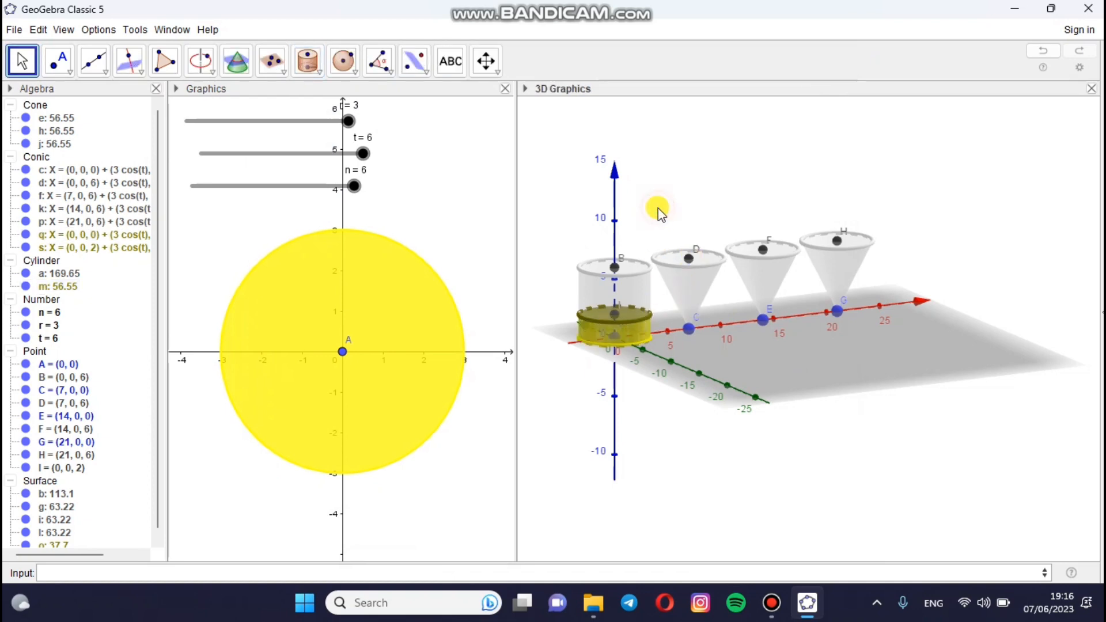
left_click(647, 319)
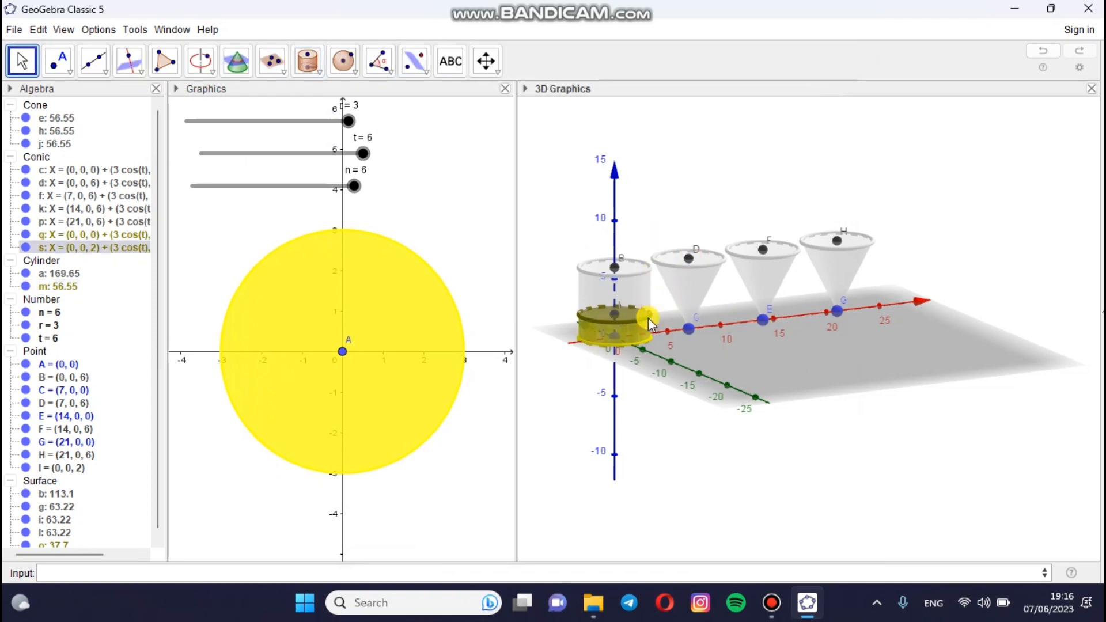
left_click(691, 210)
left_click(646, 304)
left_click(671, 215)
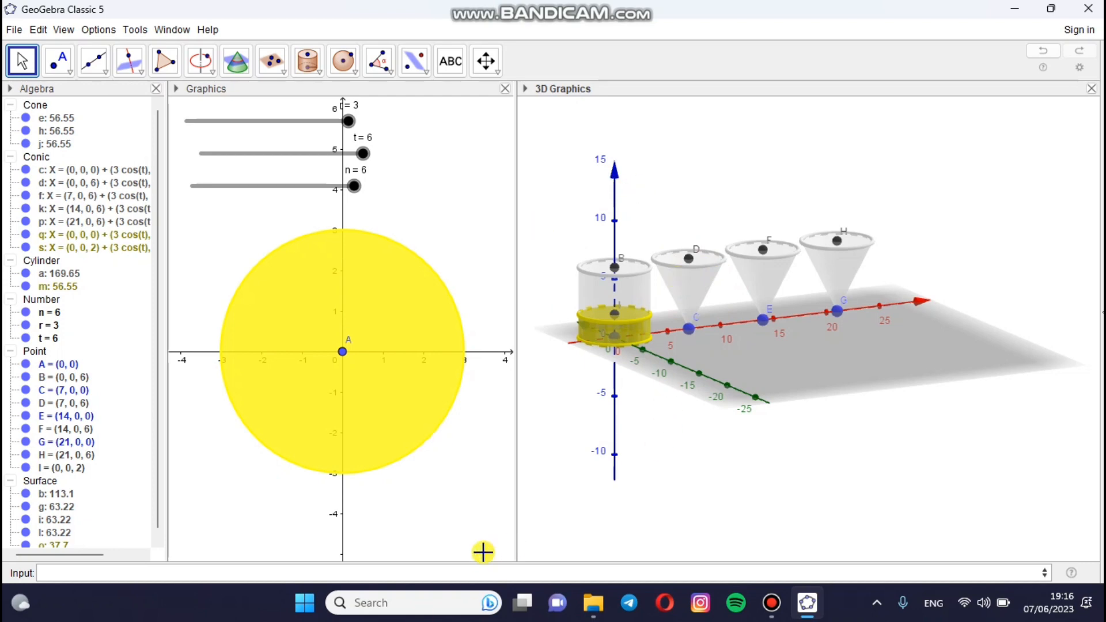
- Define point J=(7,0,n) on the axis of the first cone and set slider n to 4
left_click(107, 571)
type("J")
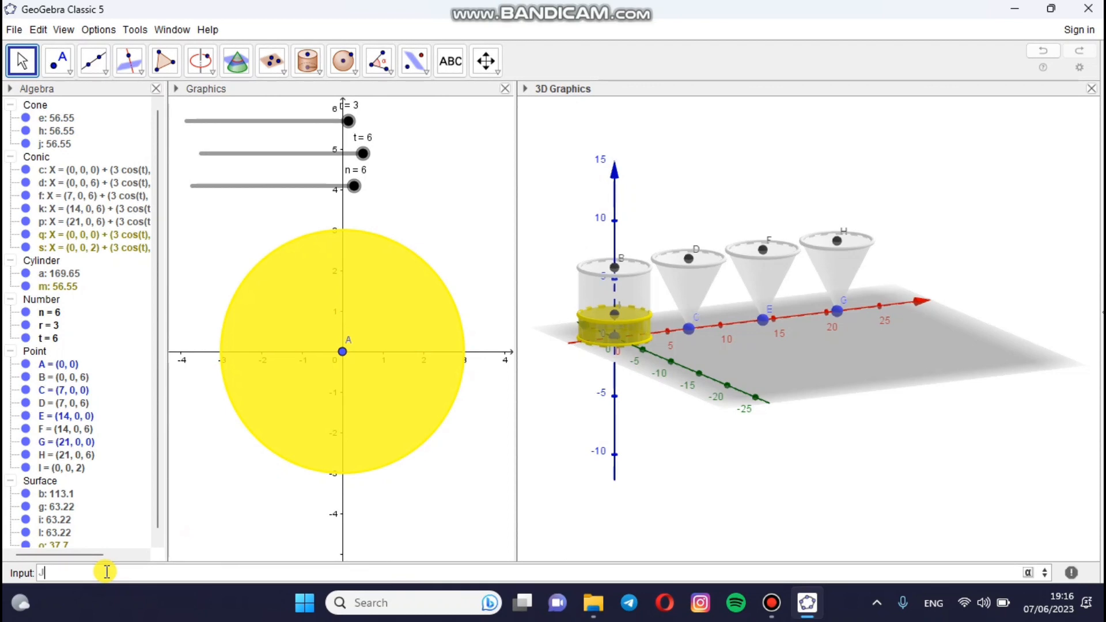
type("=")
type("7,")
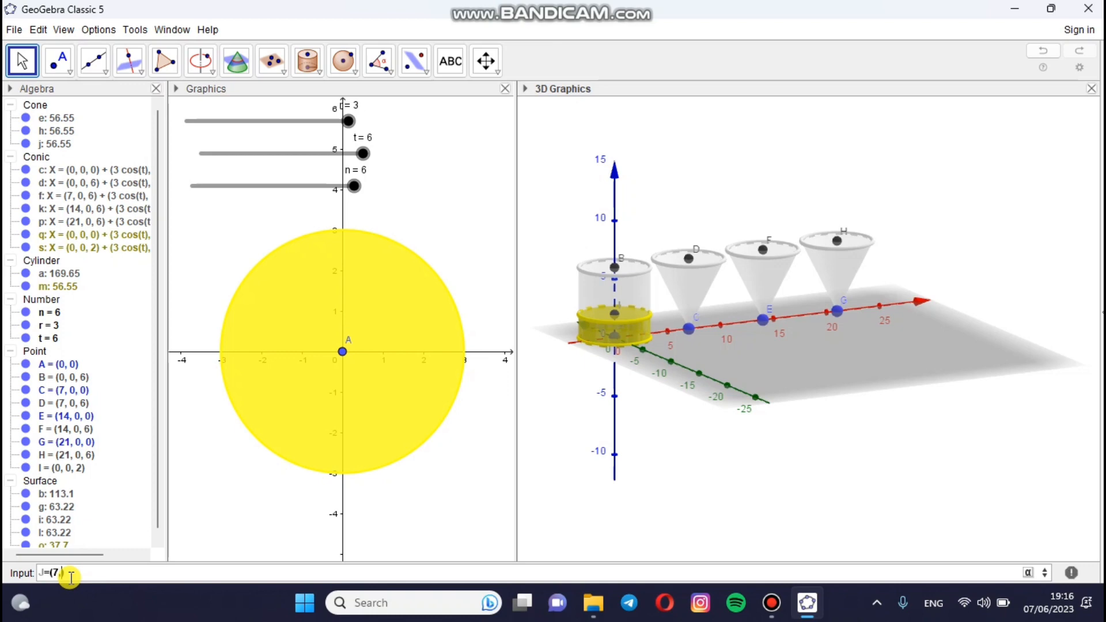
type("0,n")
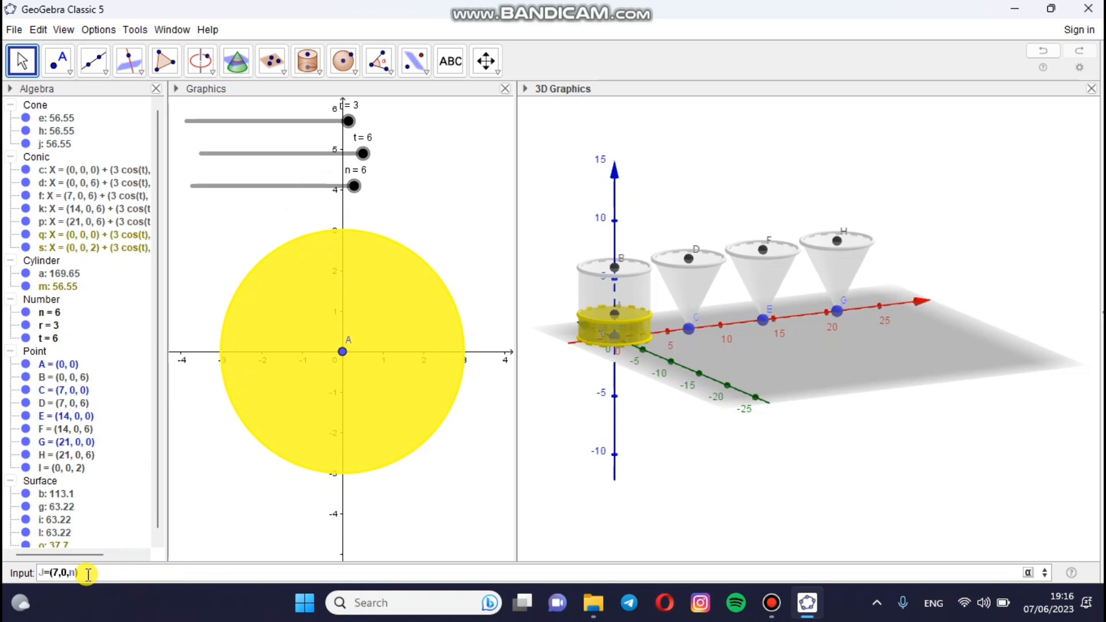
key("Return")
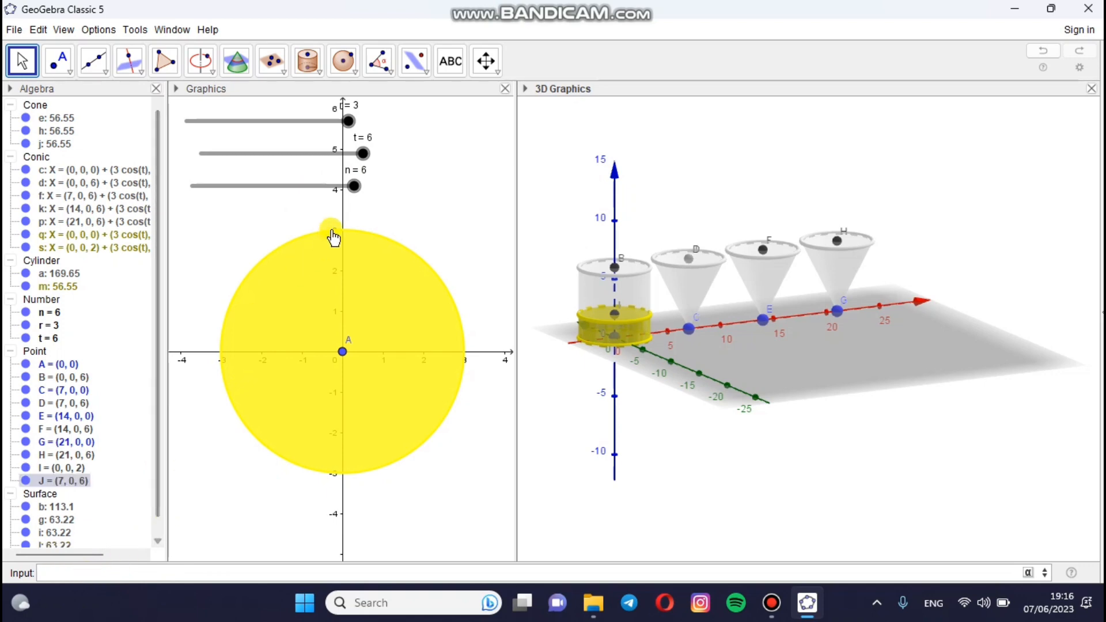
left_click(355, 187)
left_click_drag(355, 188, 300, 186)
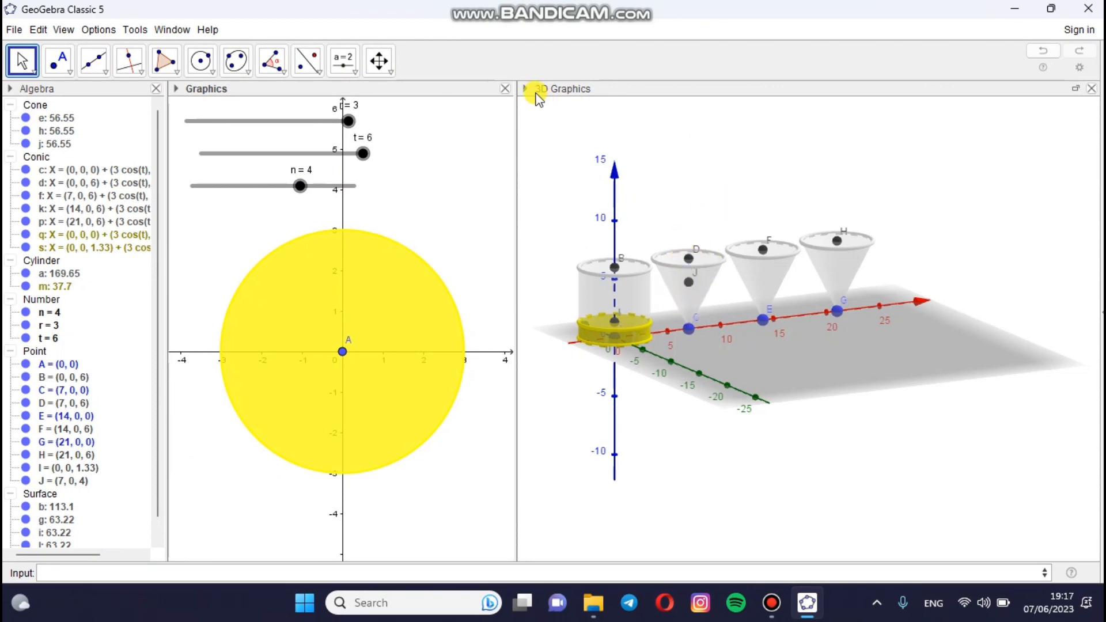
- Construct a cone with base centre J, apex C and radius r, and set slider n to 6
left_click(674, 179)
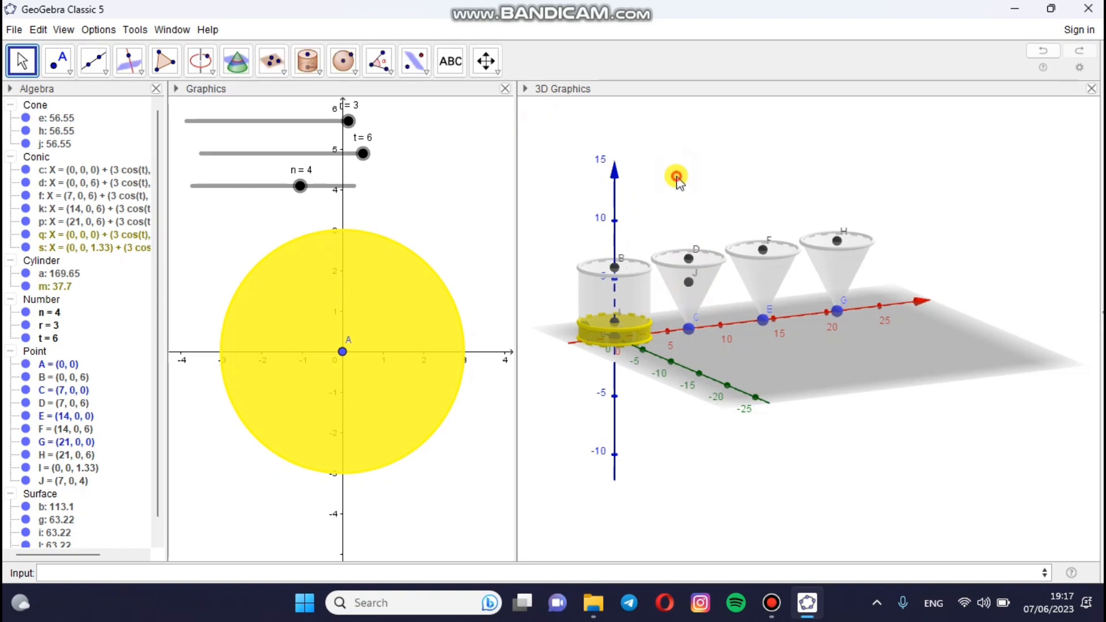
left_click(325, 75)
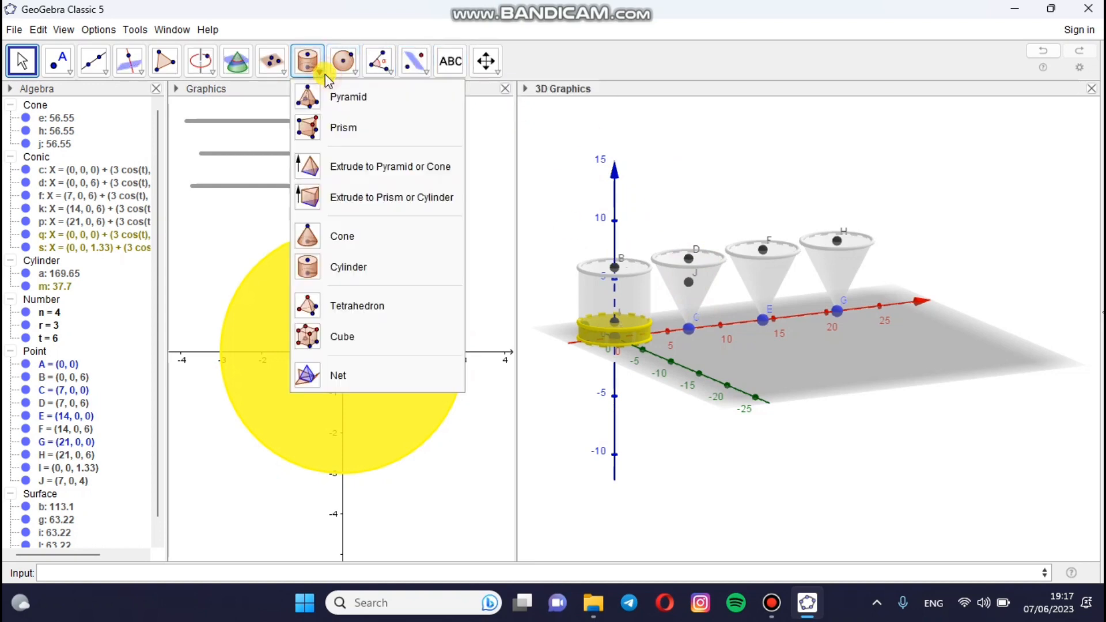
left_click(346, 242)
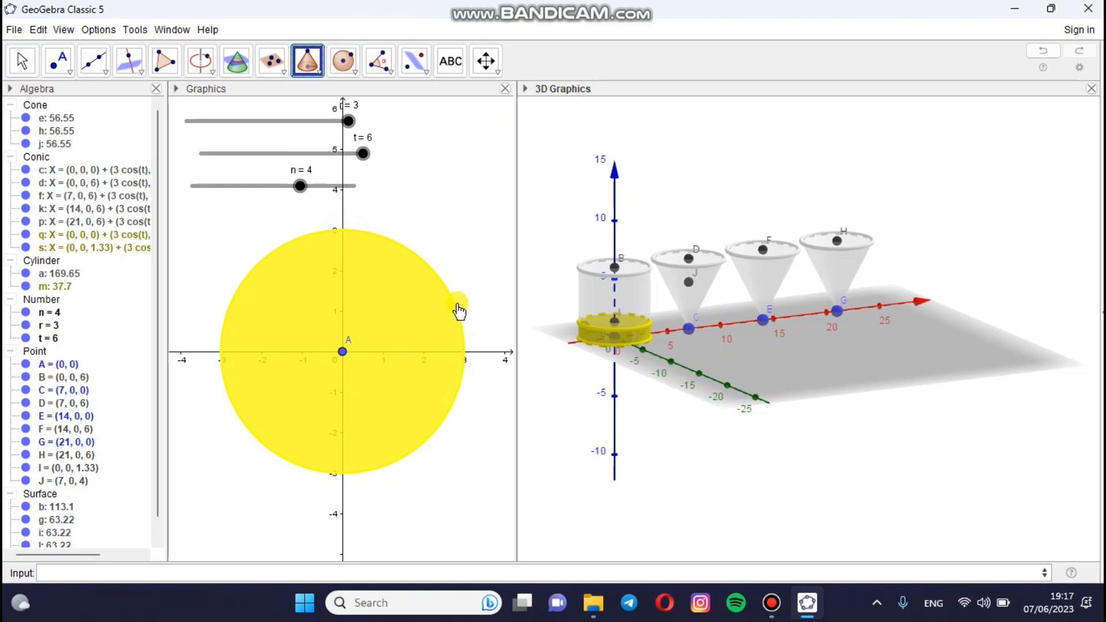
left_click(689, 283)
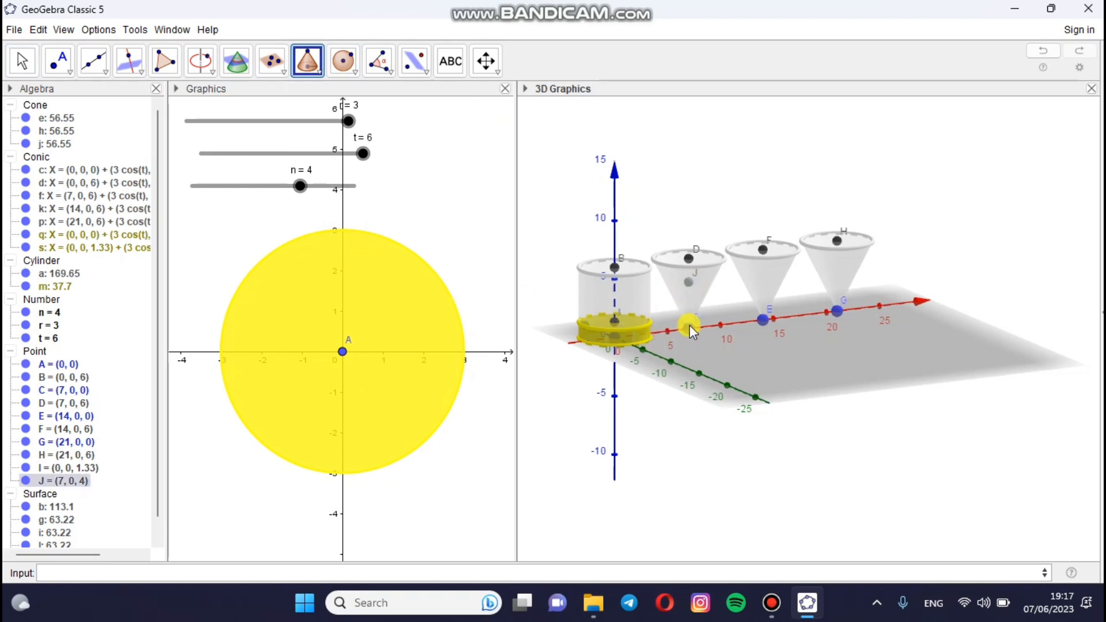
left_click(689, 326)
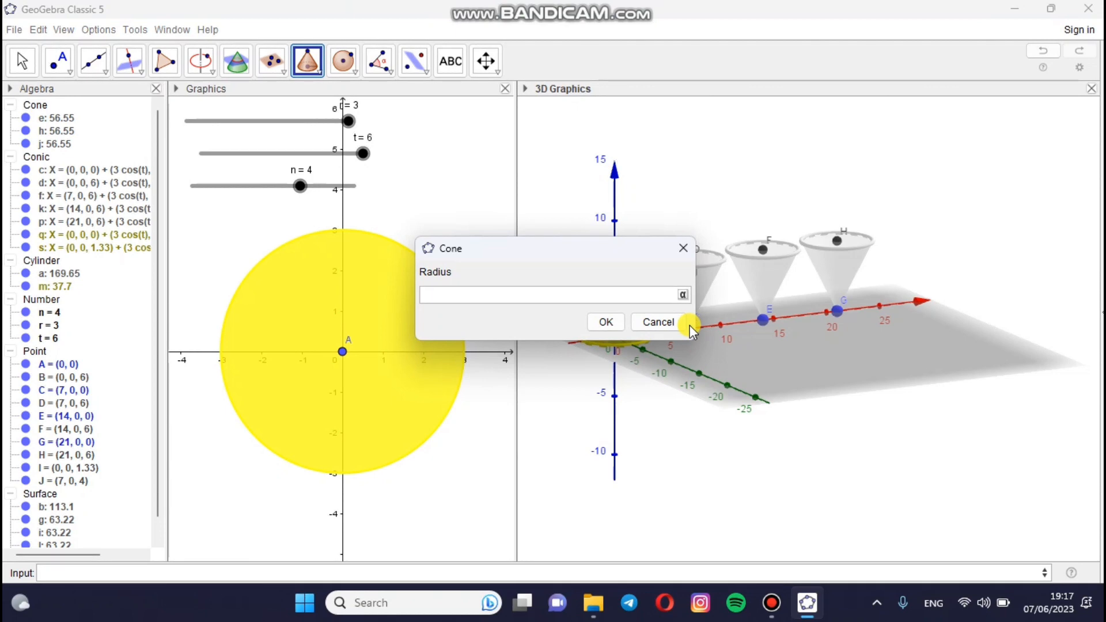
type("r")
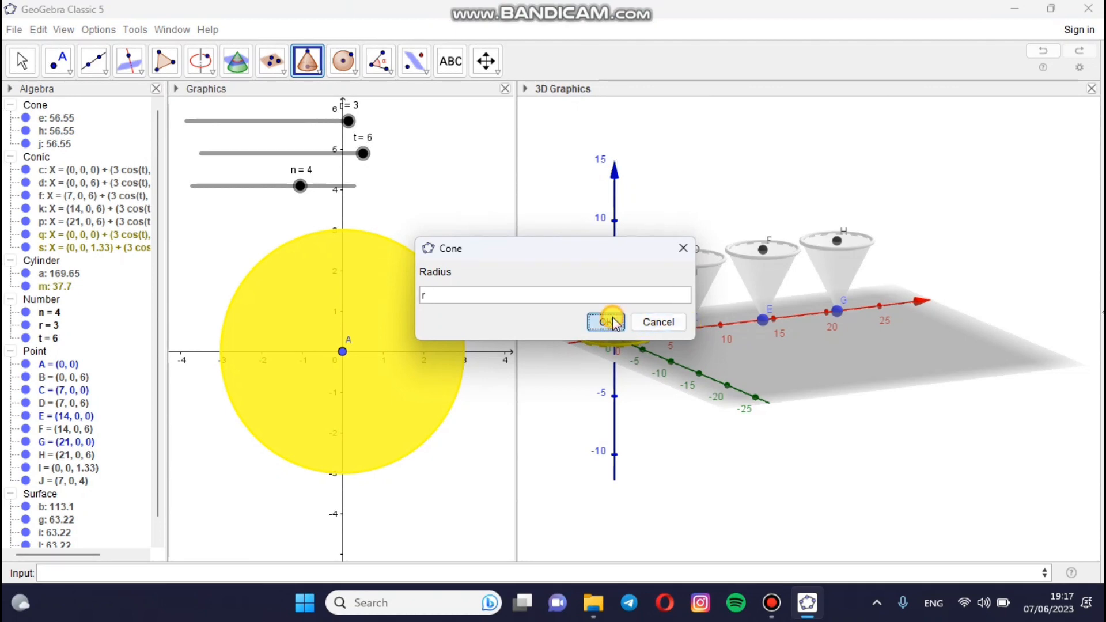
left_click(608, 320)
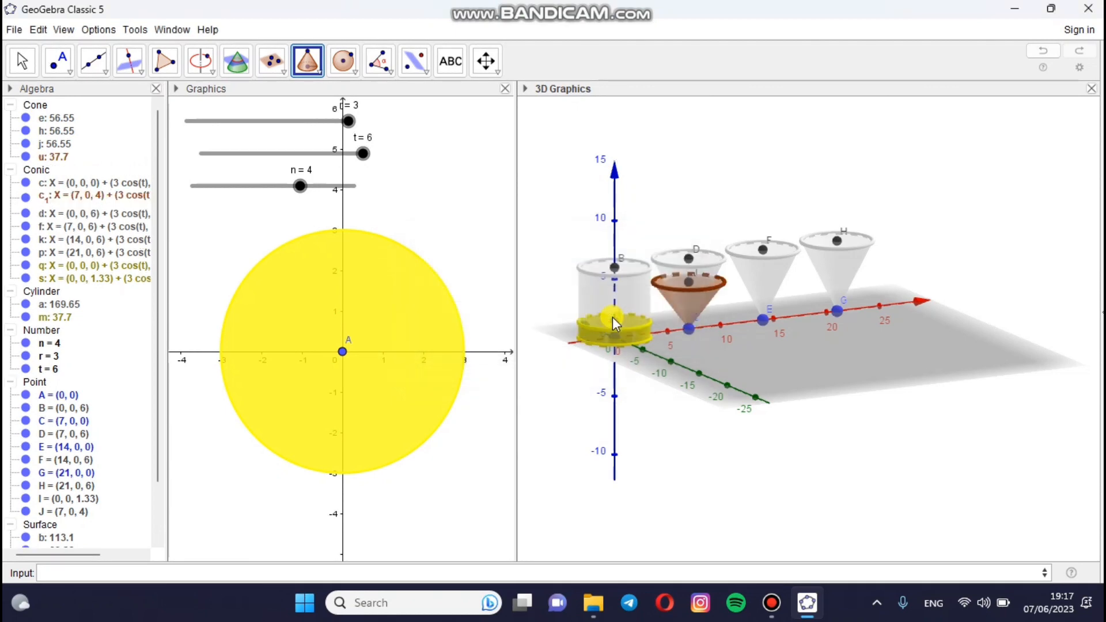
left_click(300, 186)
left_click_drag(357, 202, 377, 180)
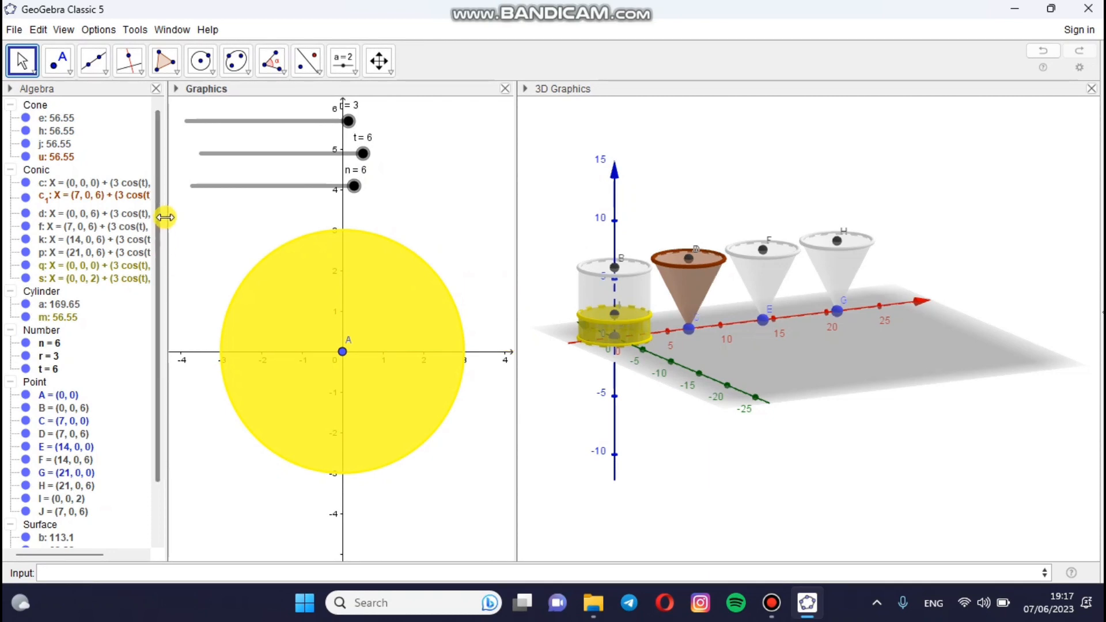
- Recolour the inner cone u yellow and raise its opacity to about 75
right_click(69, 160)
left_click(103, 297)
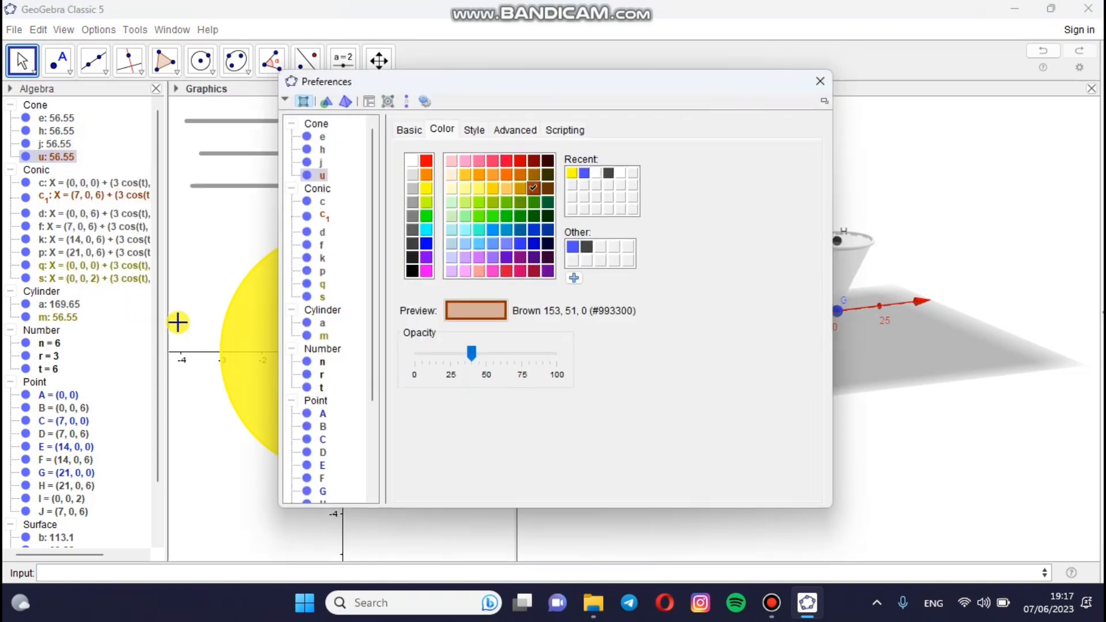
left_click(428, 188)
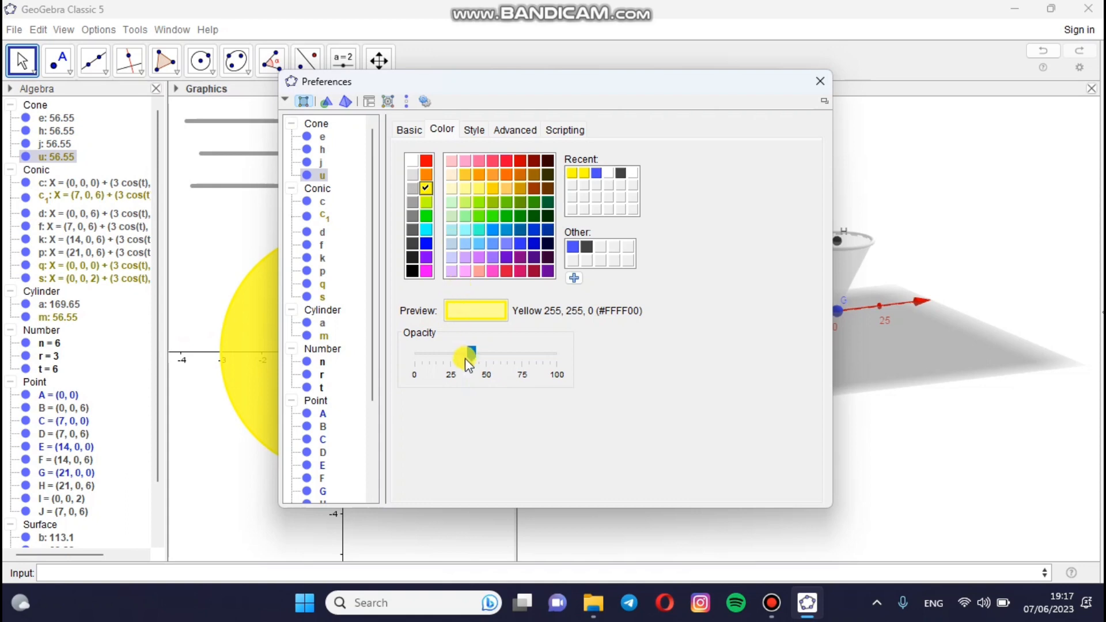
left_click_drag(470, 353, 531, 383)
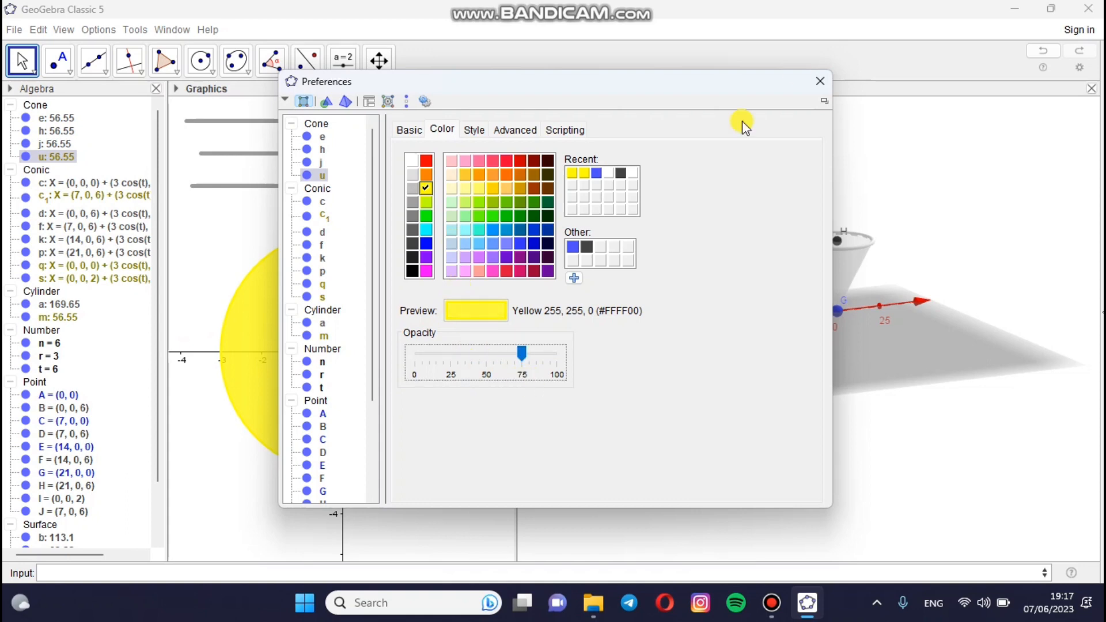
left_click(826, 80)
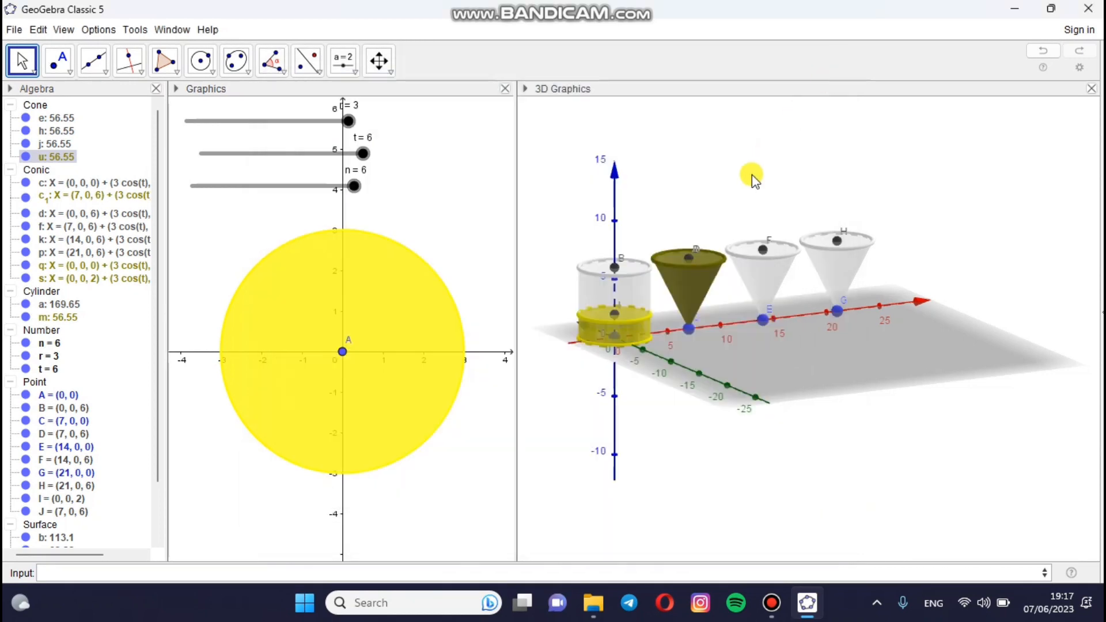
left_click(689, 275)
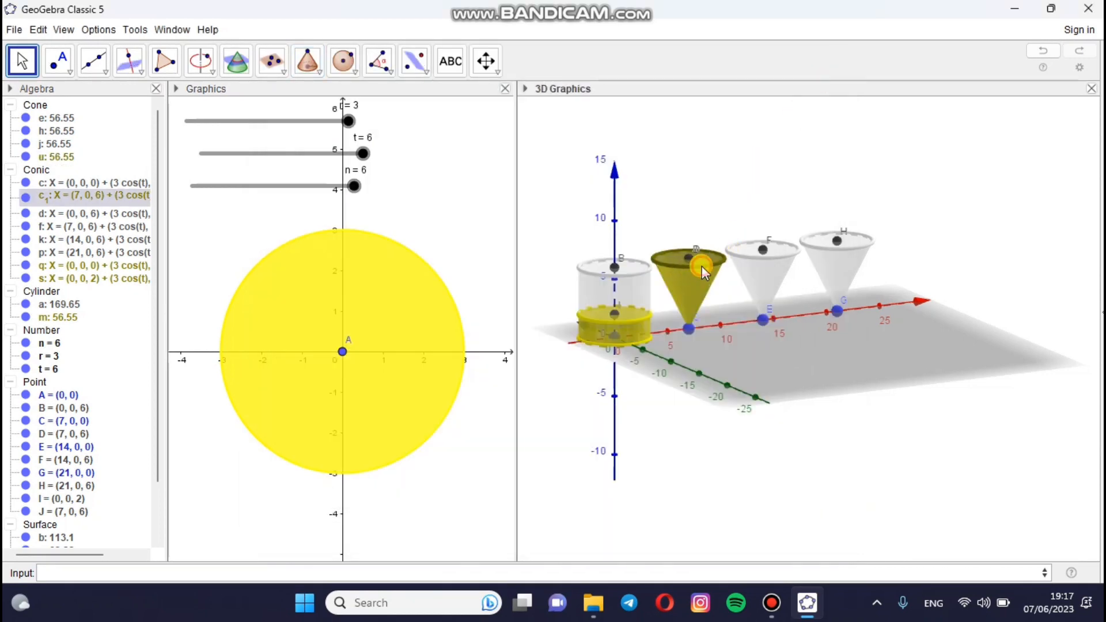
left_click(733, 193)
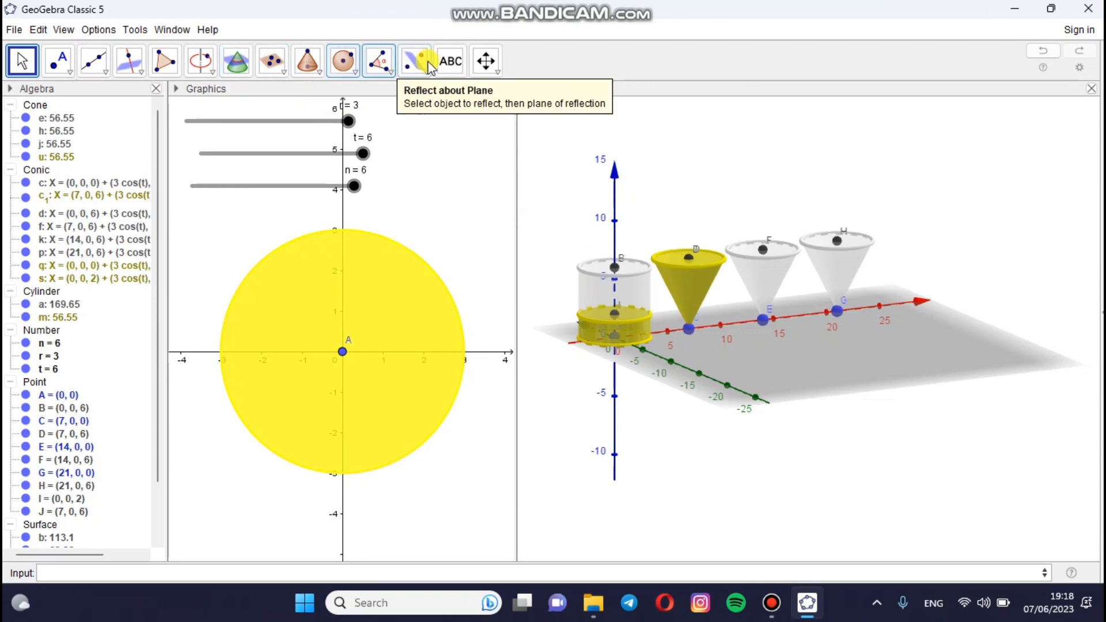
left_click(454, 162)
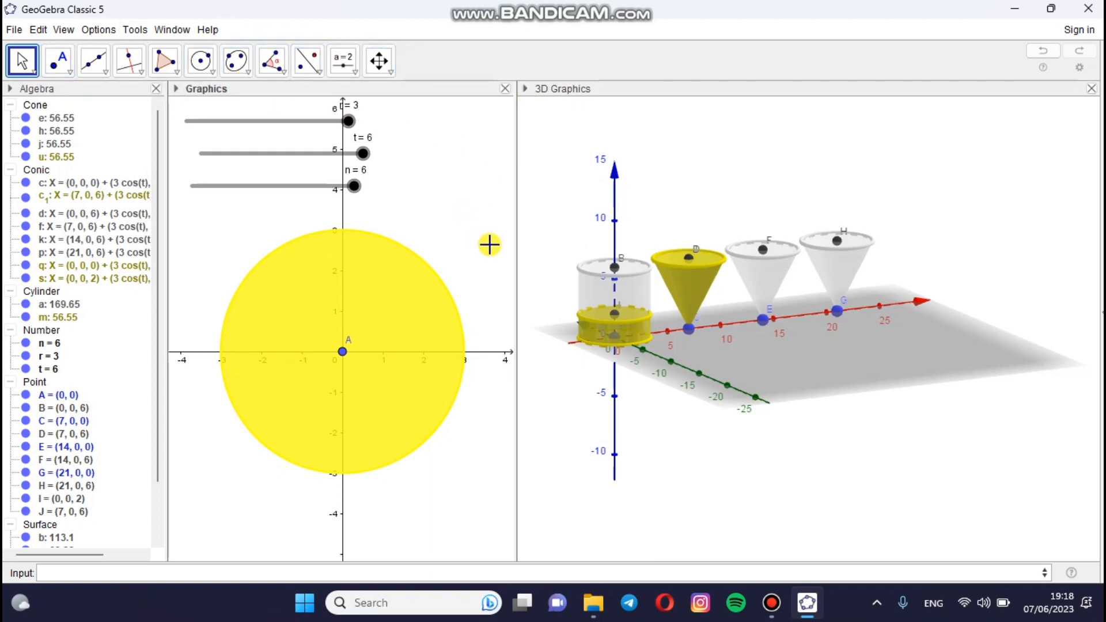
left_click(579, 214)
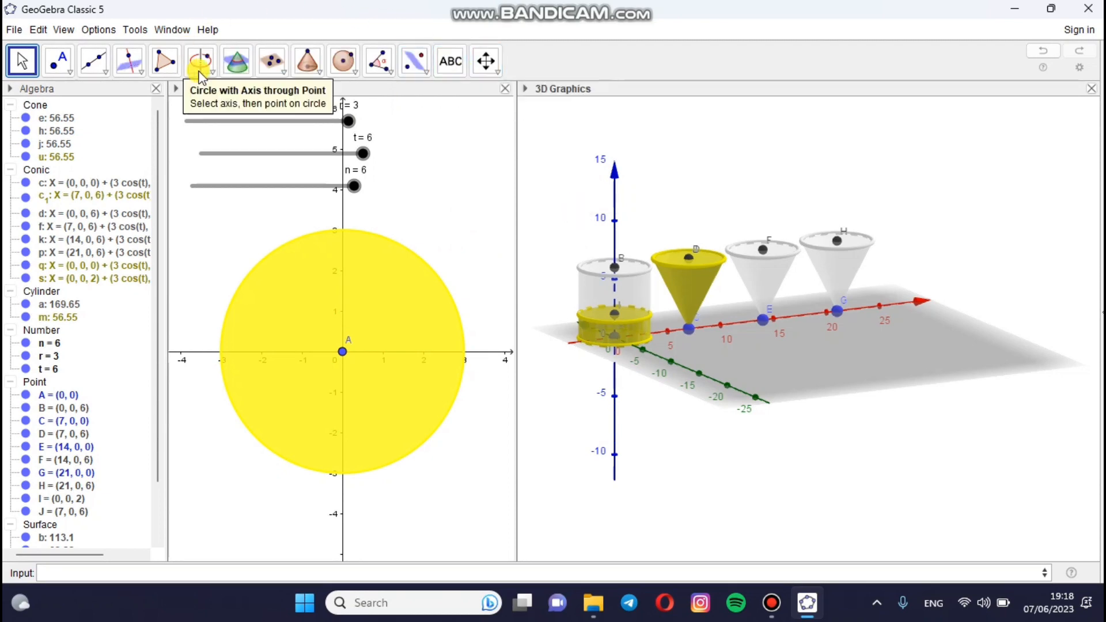
- Create a number slider named h below slider n, with the same range as n
left_click(442, 169)
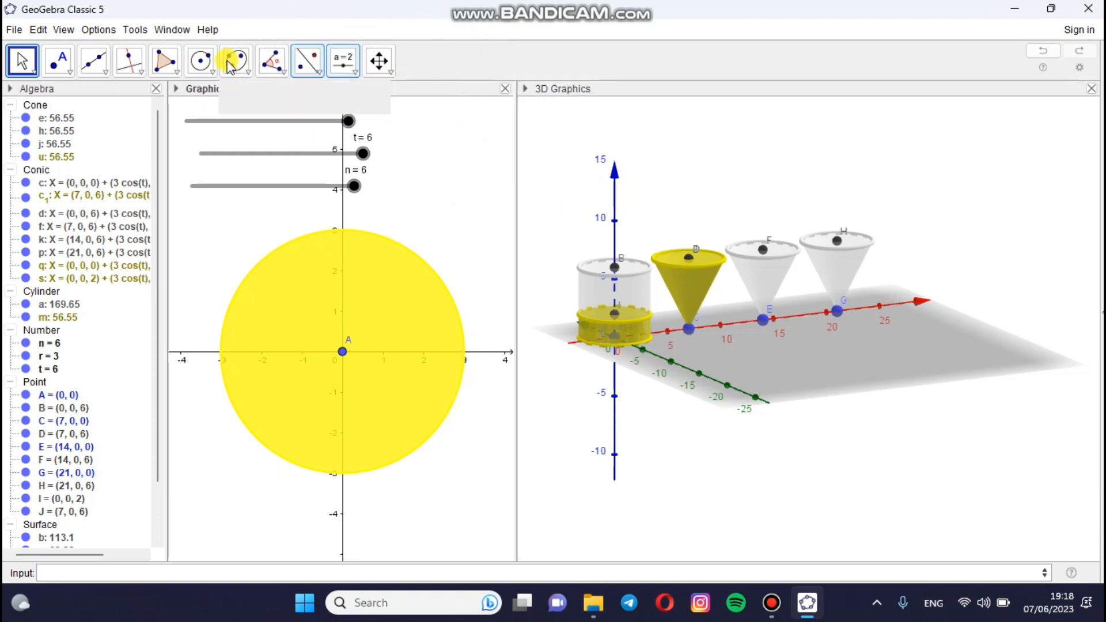
left_click(354, 73)
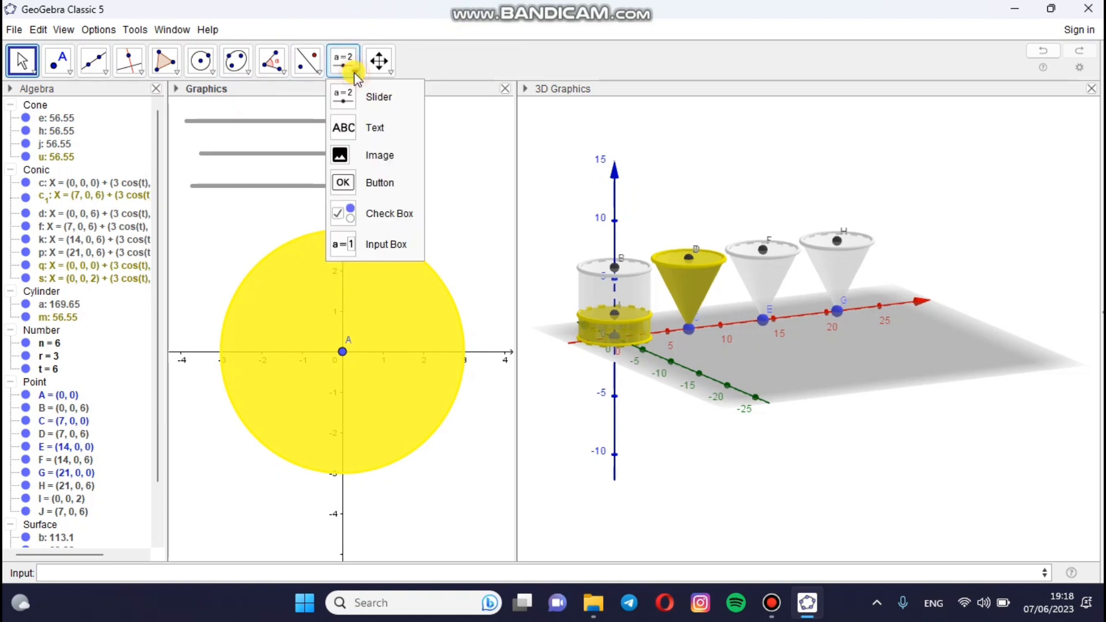
left_click(393, 95)
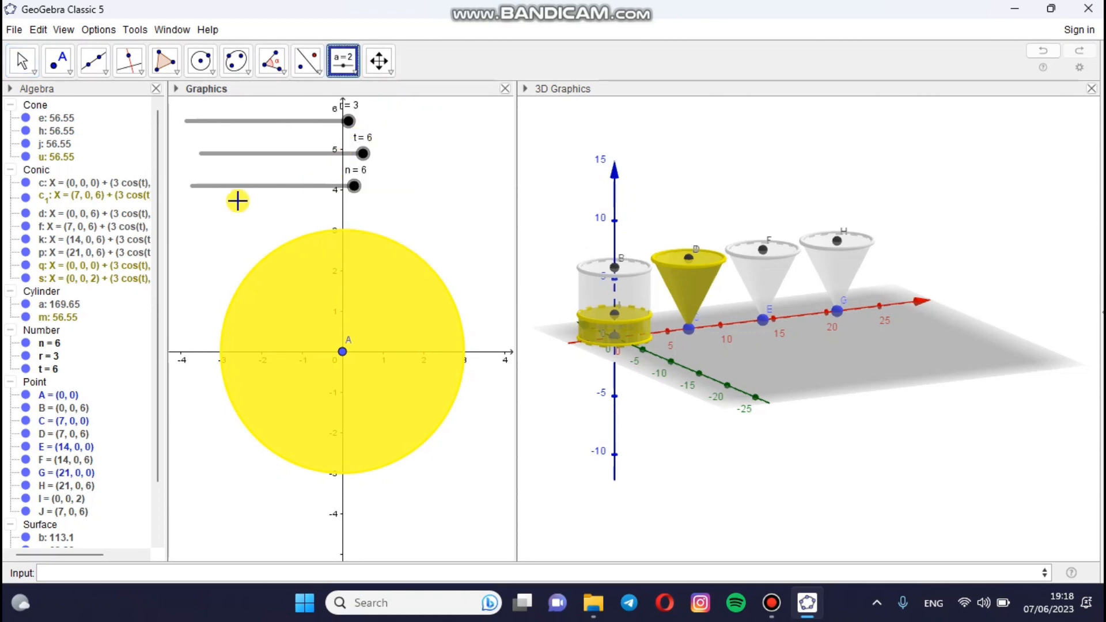
left_click(190, 217)
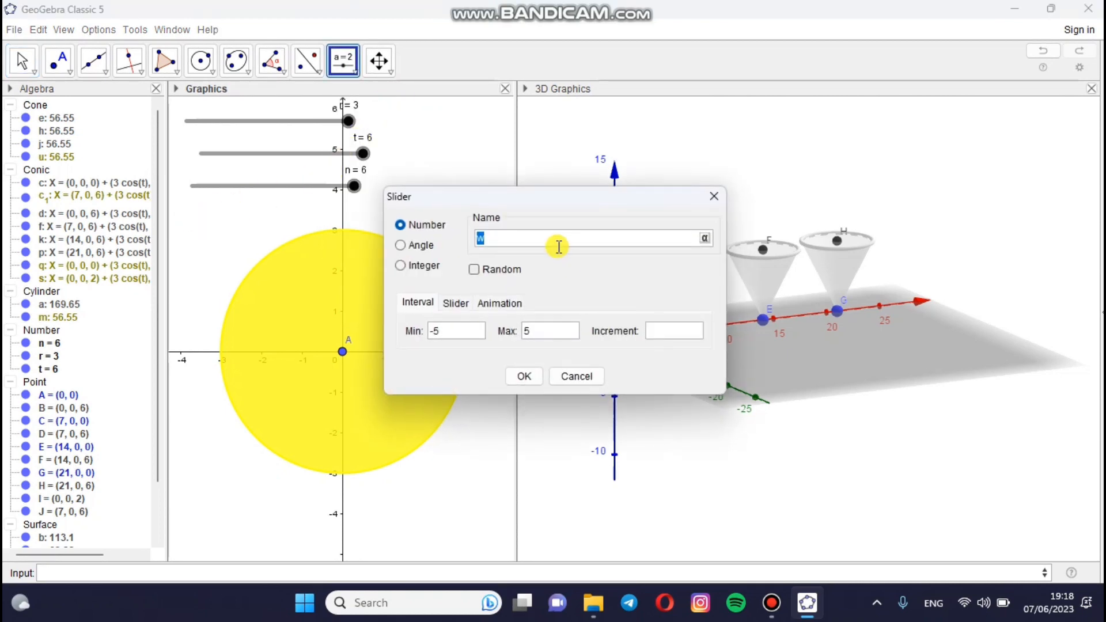
key("BackSpace")
left_click(462, 330)
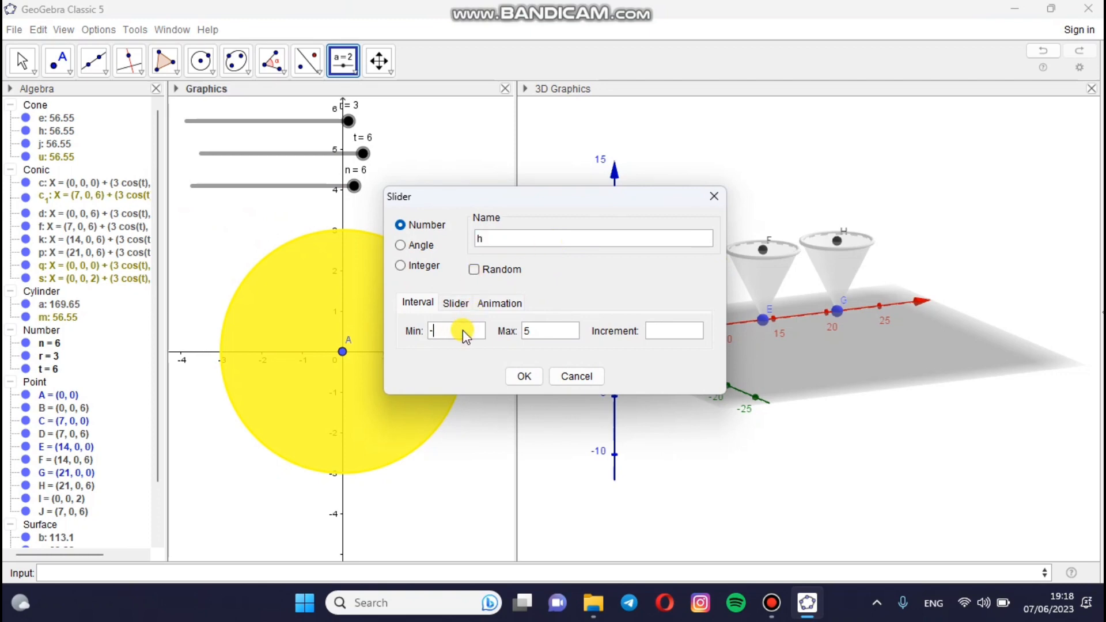
left_click(553, 332)
left_click(656, 333)
left_click(511, 376)
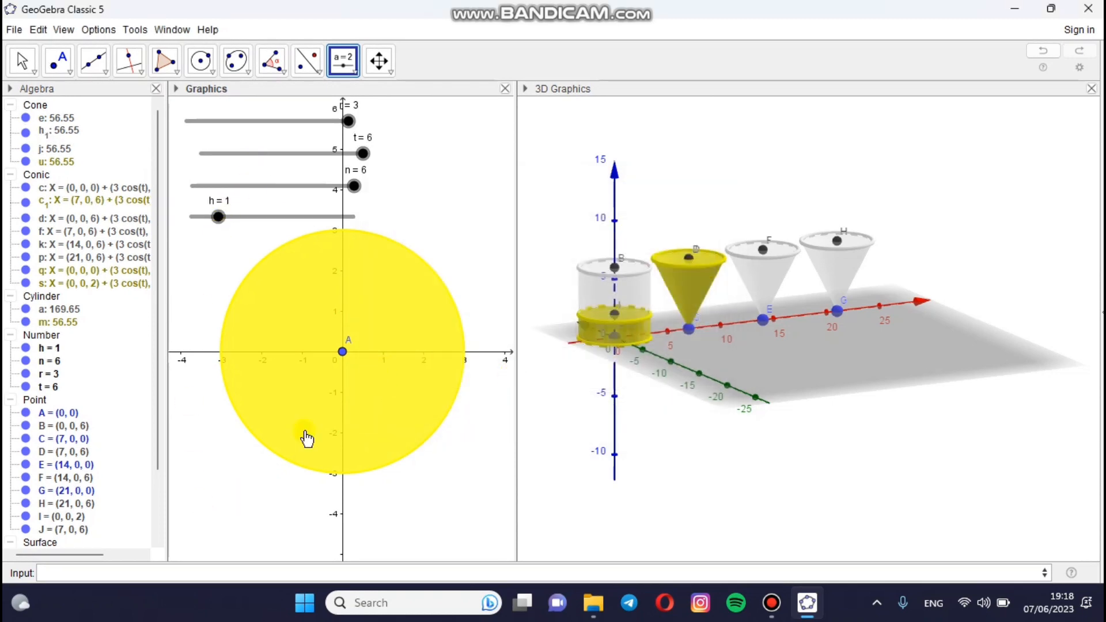
- Define point K=(0,0,2h/3) on the cylinder's axis and set slider h to 6
left_click(109, 575)
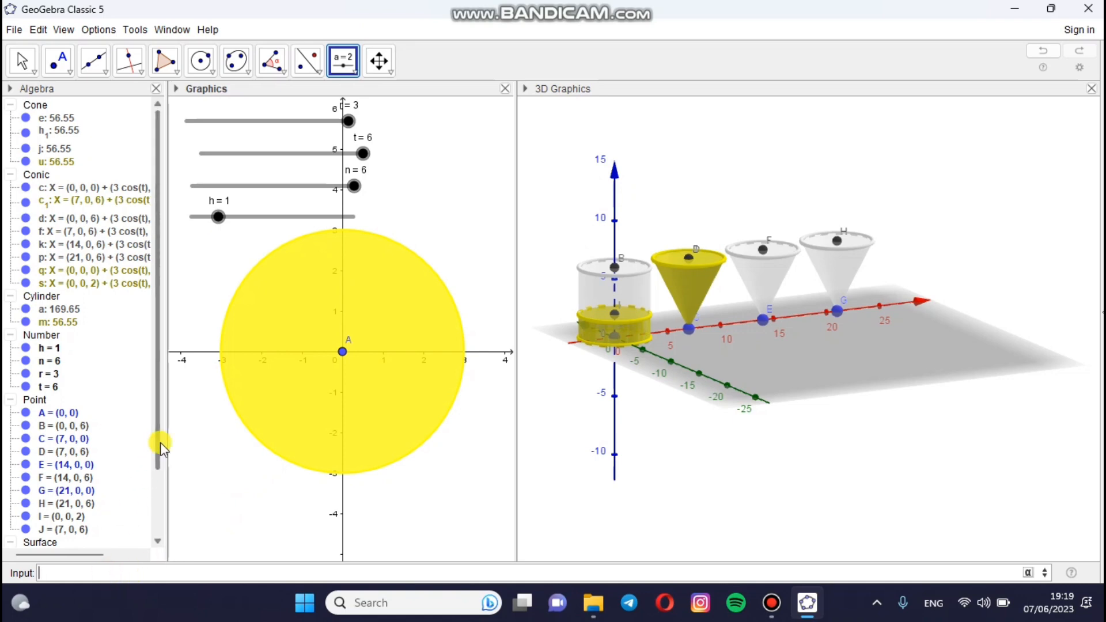
left_click_drag(158, 445, 159, 470)
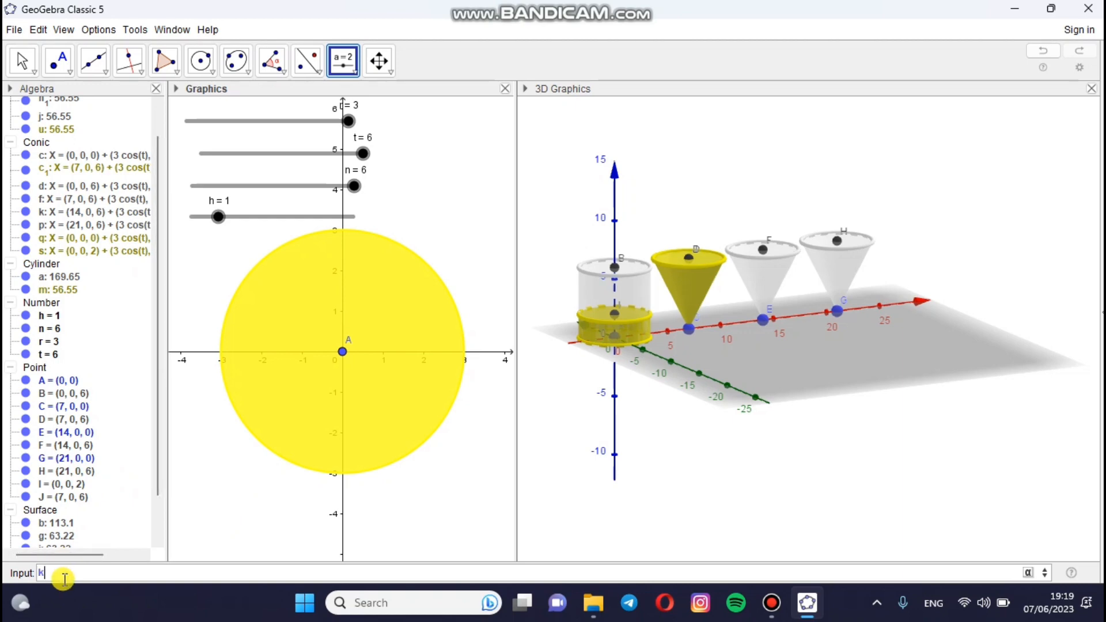
type("K=")
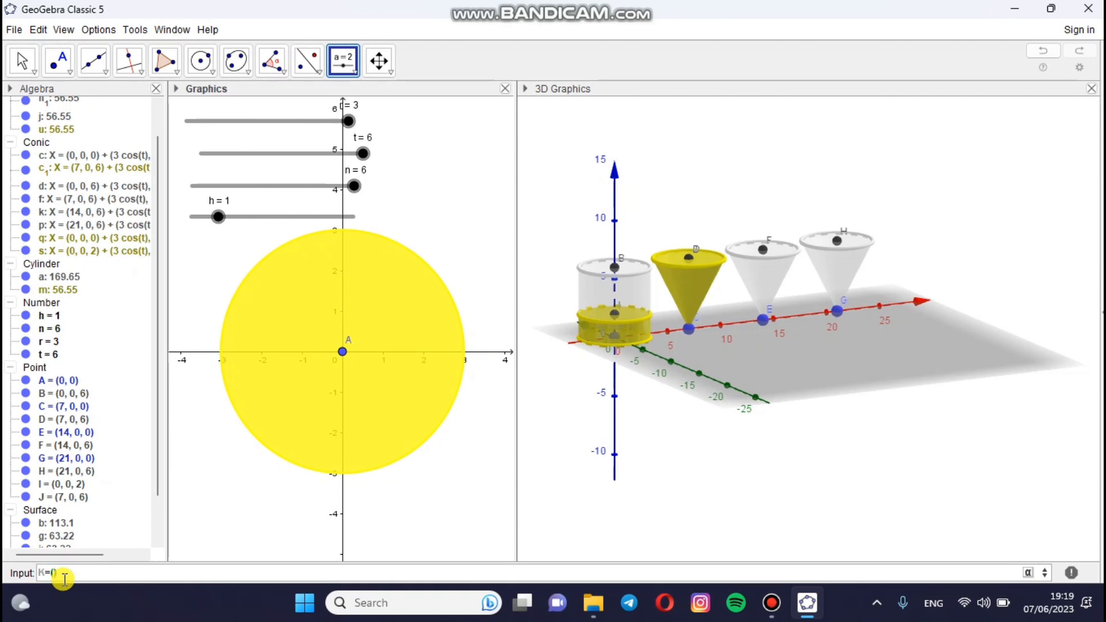
type("(0,0,2h/3")
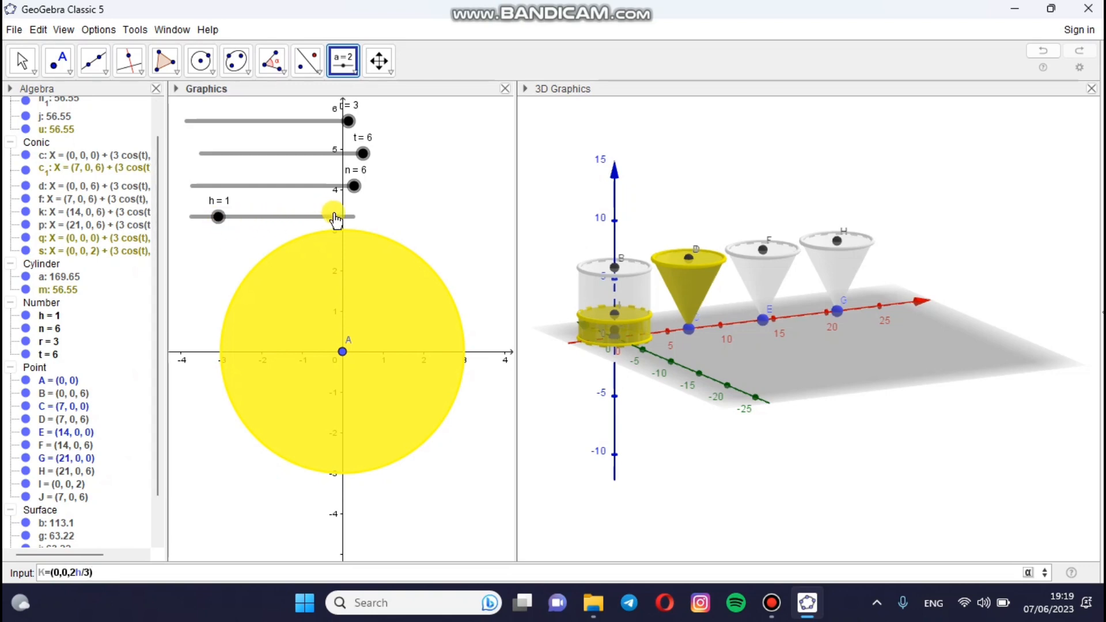
left_click(228, 219)
left_click_drag(232, 229, 346, 227)
key("Return")
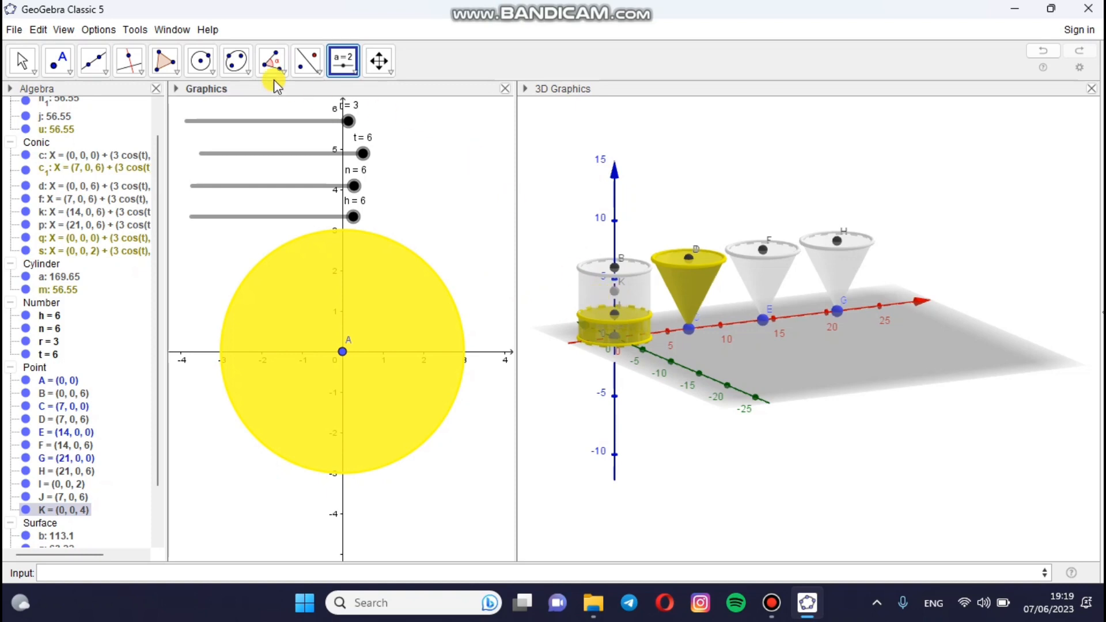
- Construct a cylinder from point I to point K with radius r
left_click(677, 167)
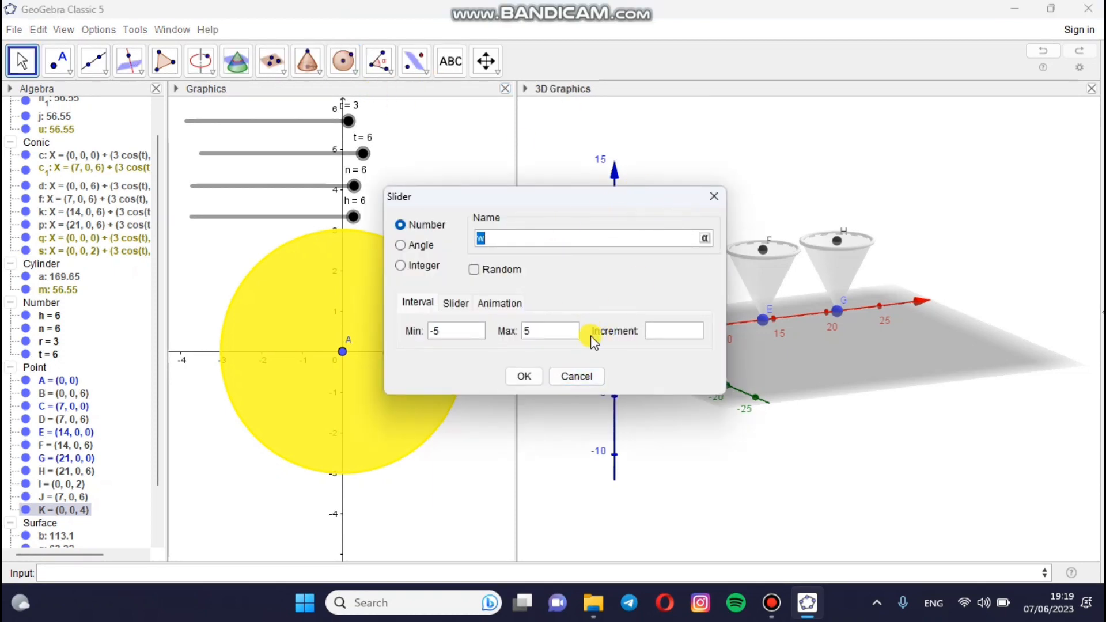
left_click(584, 377)
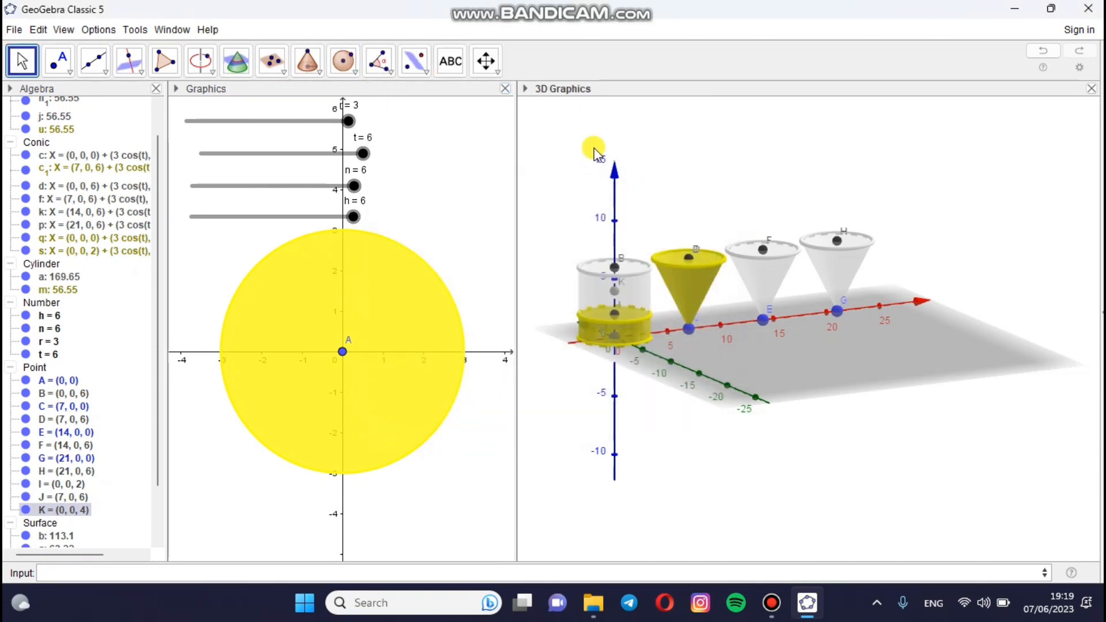
left_click(321, 79)
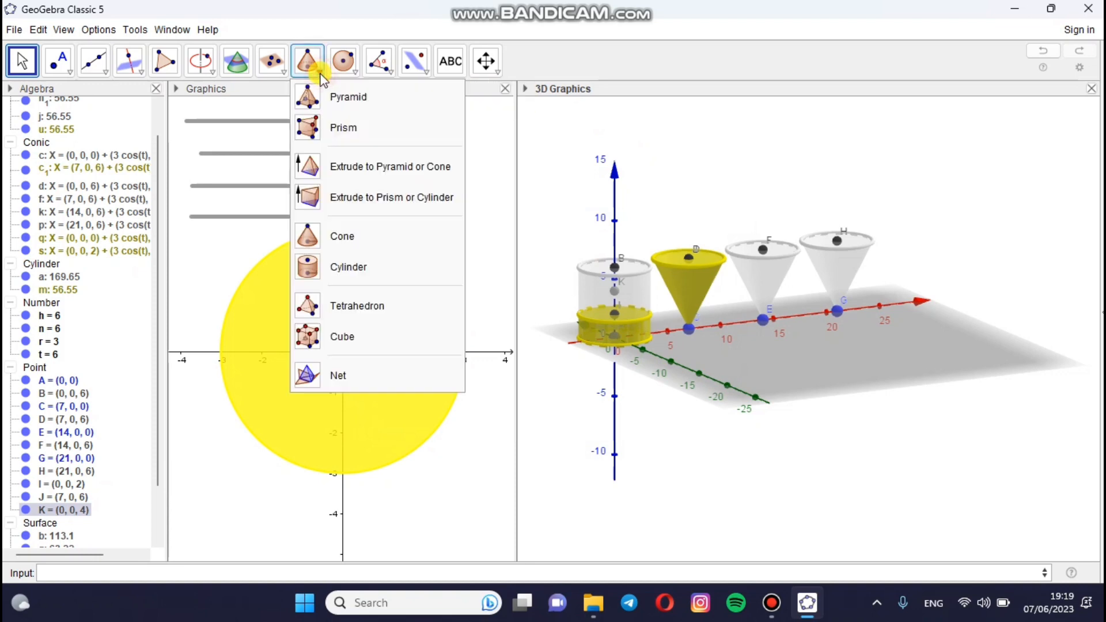
left_click(346, 269)
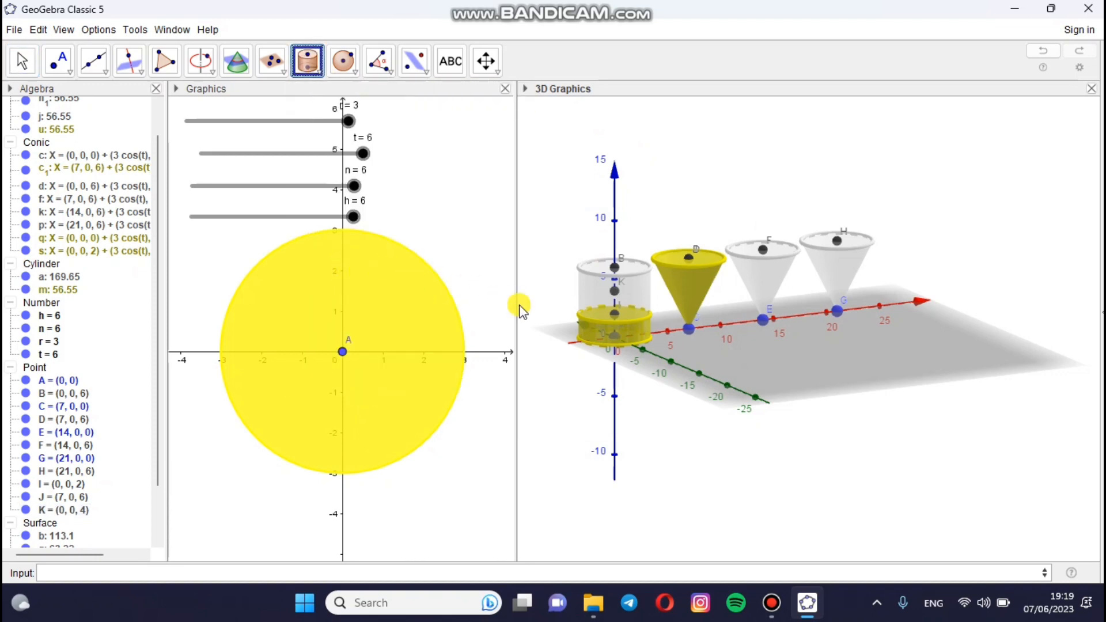
left_click(616, 310)
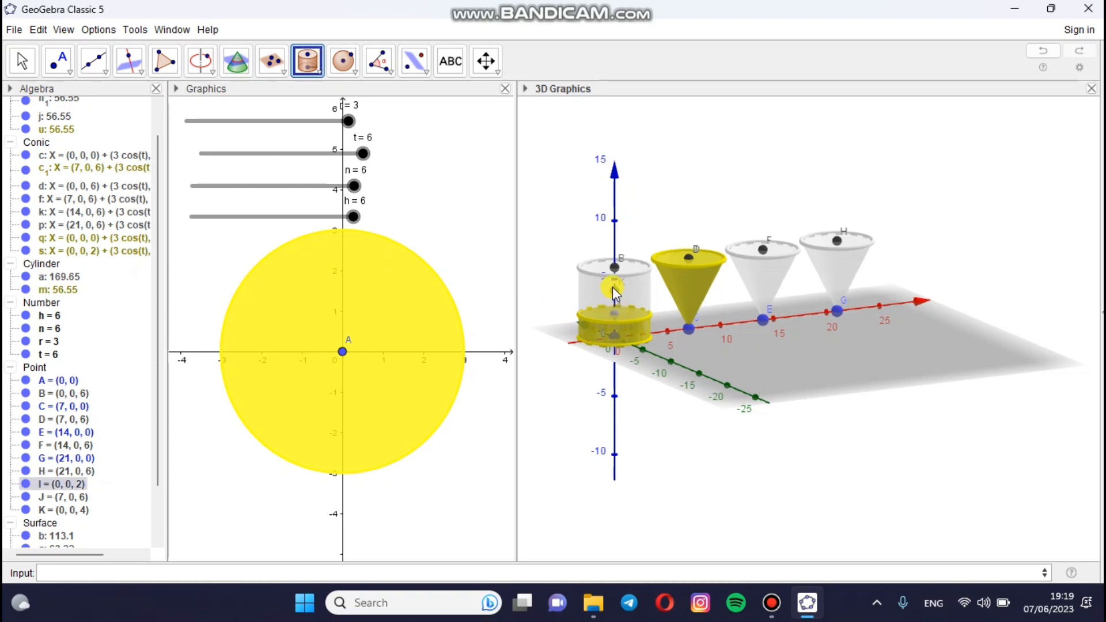
left_click(612, 287)
type("r")
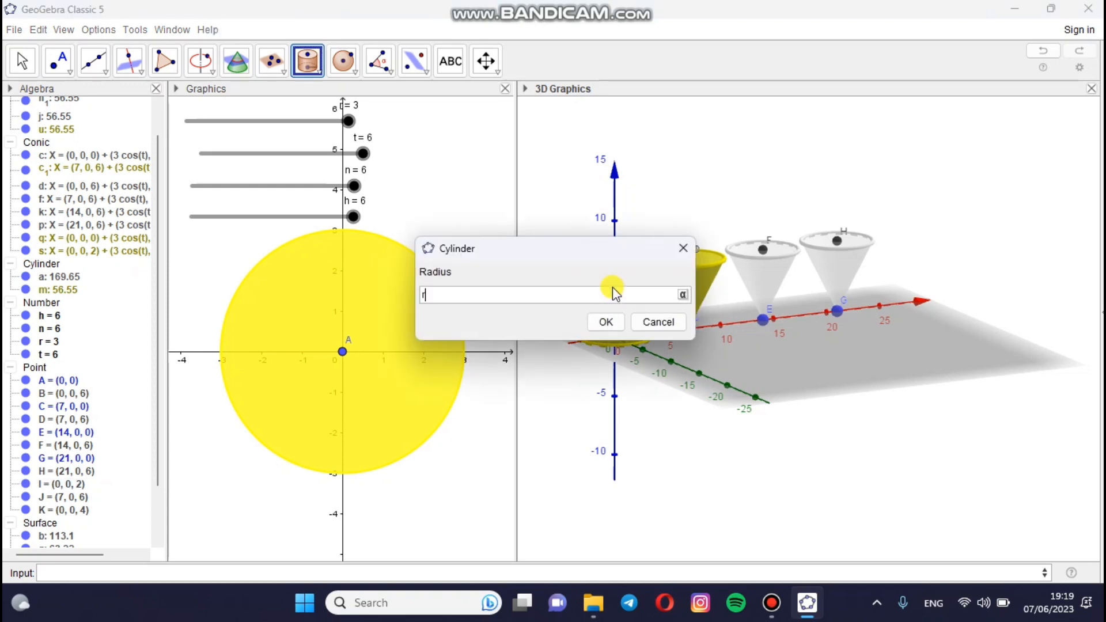
left_click(611, 323)
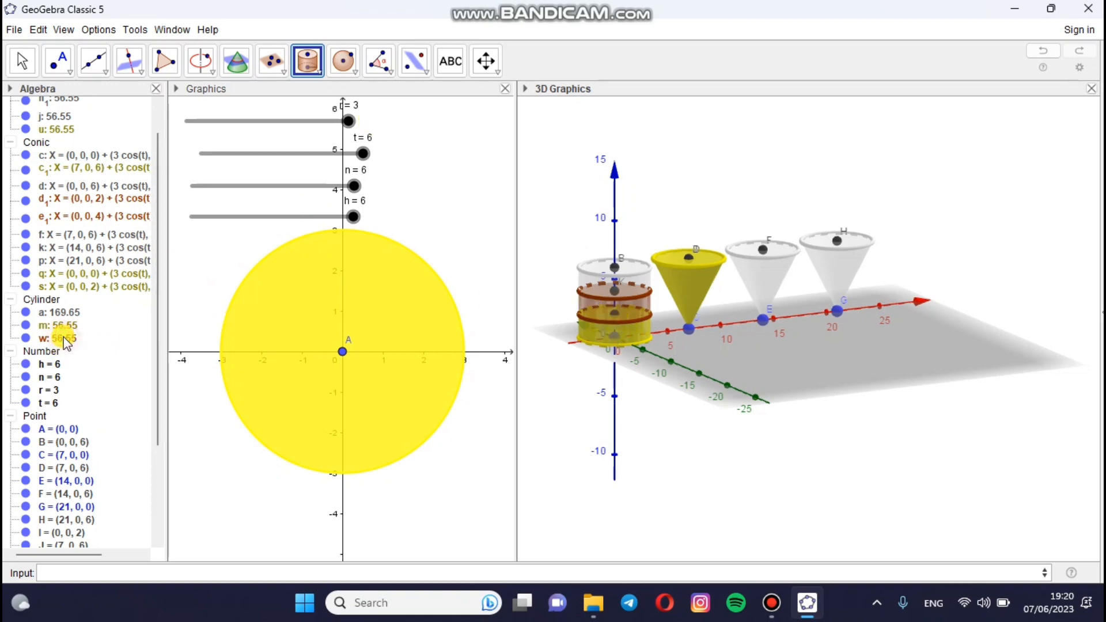
left_click(223, 296)
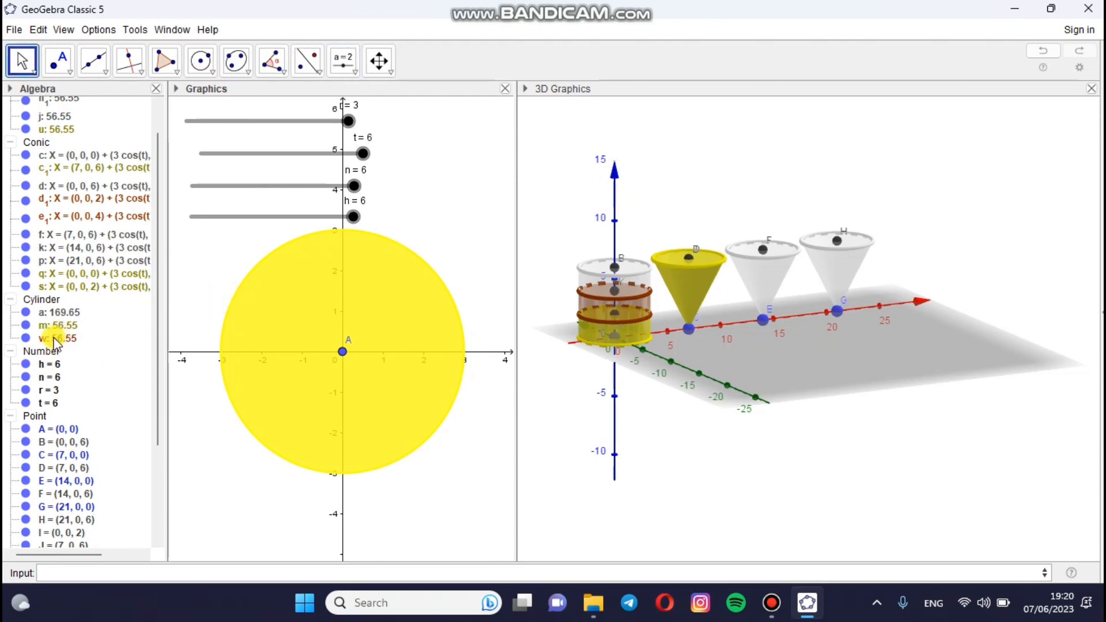
double_click(57, 338)
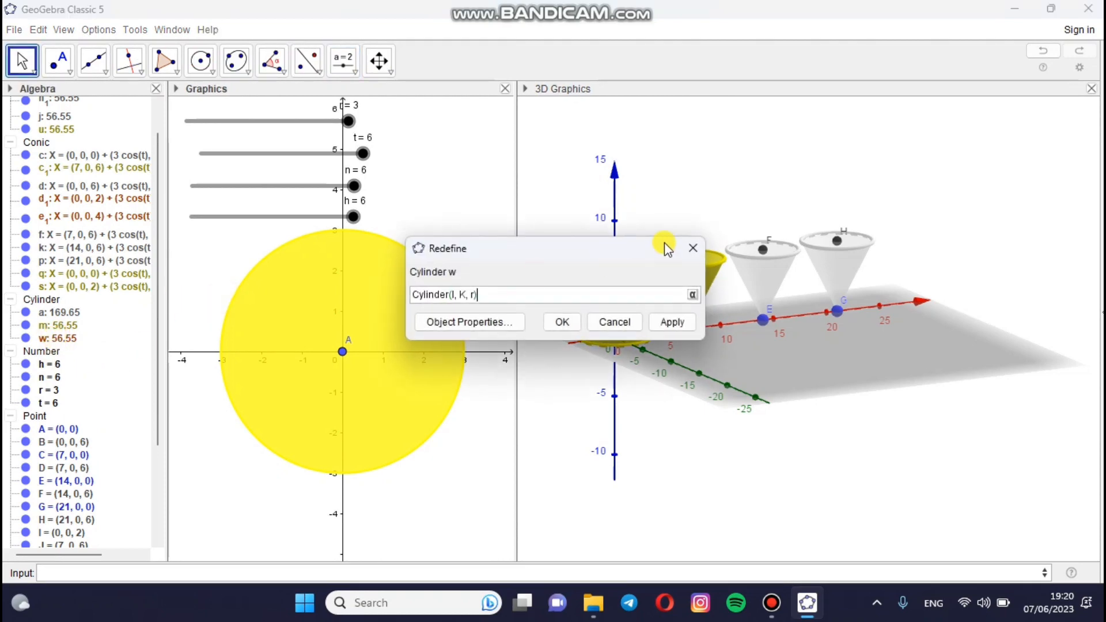
left_click(693, 247)
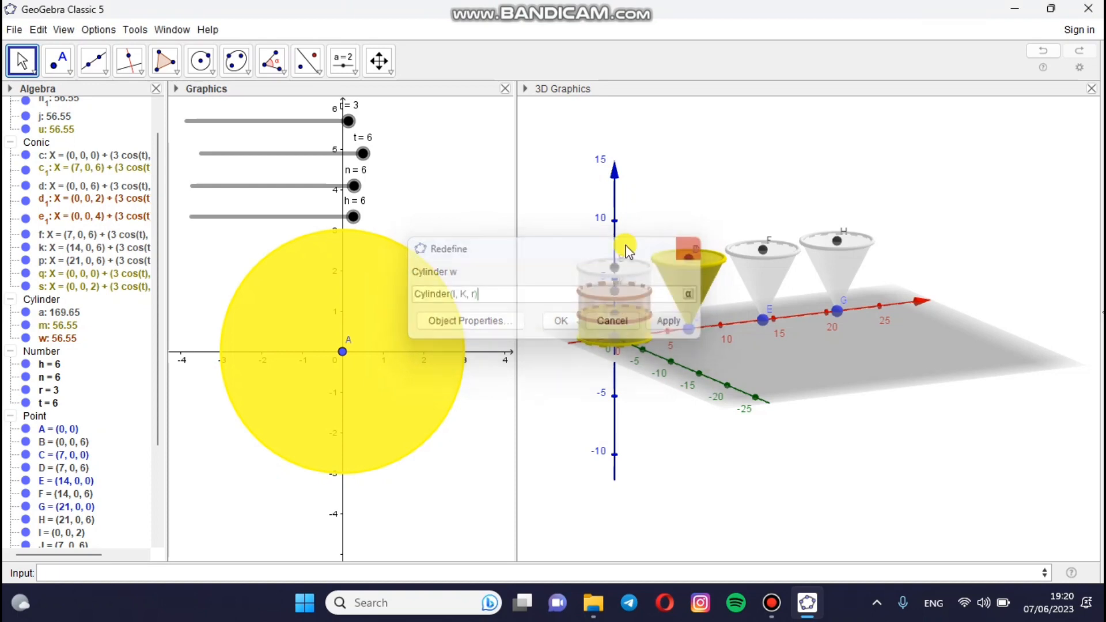
double_click(55, 339)
right_click(55, 341)
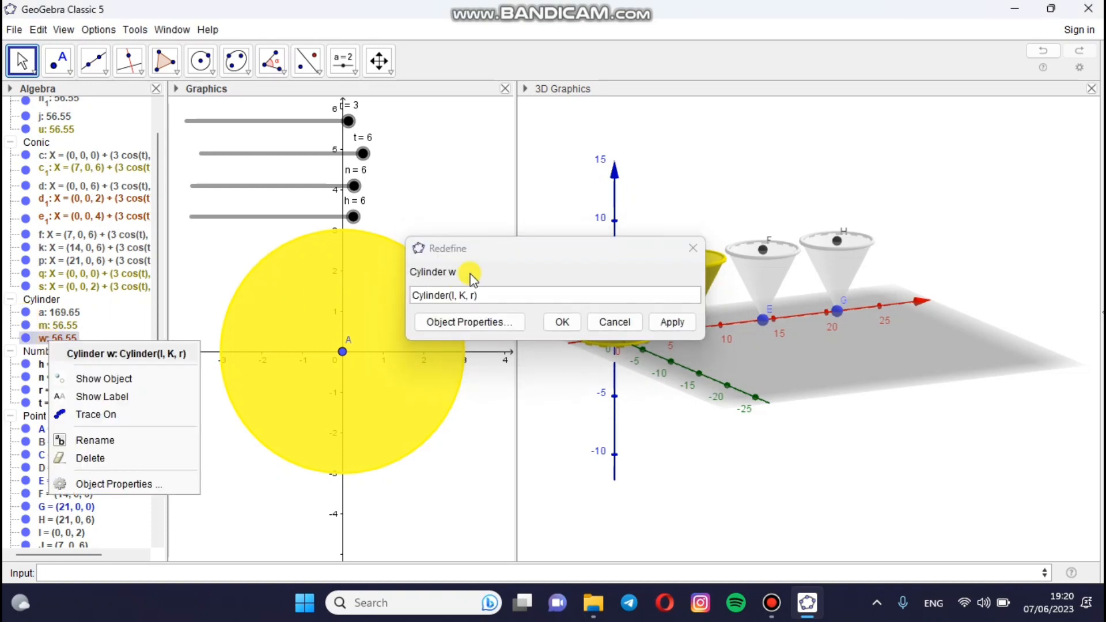
left_click(692, 251)
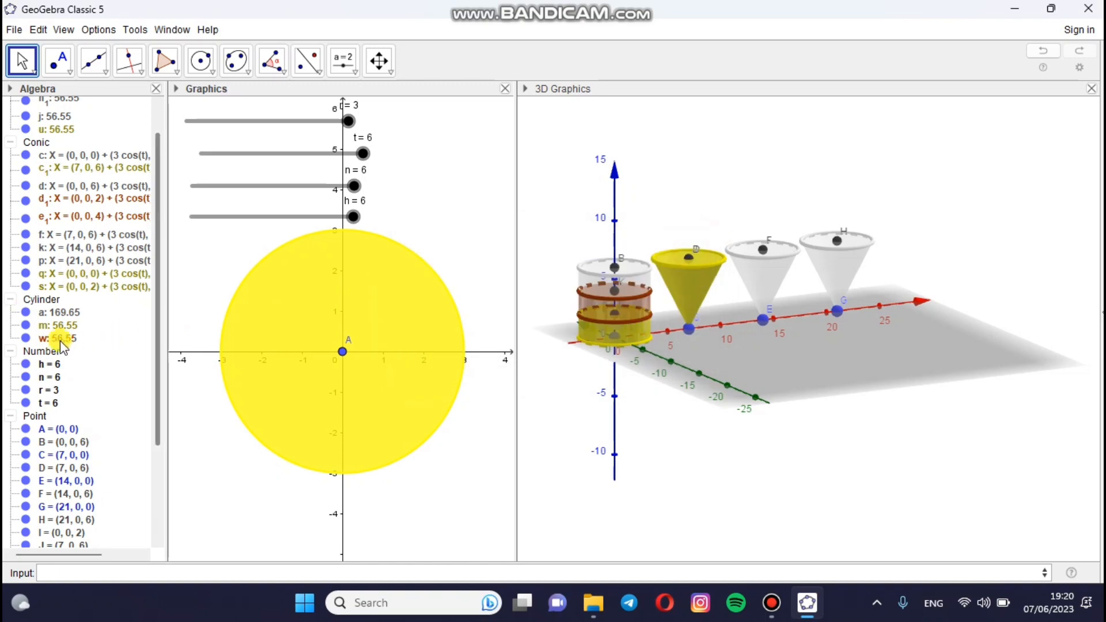
- Recolour cylinder w, between points I and K, blue and raise its opacity to about 75
right_click(60, 340)
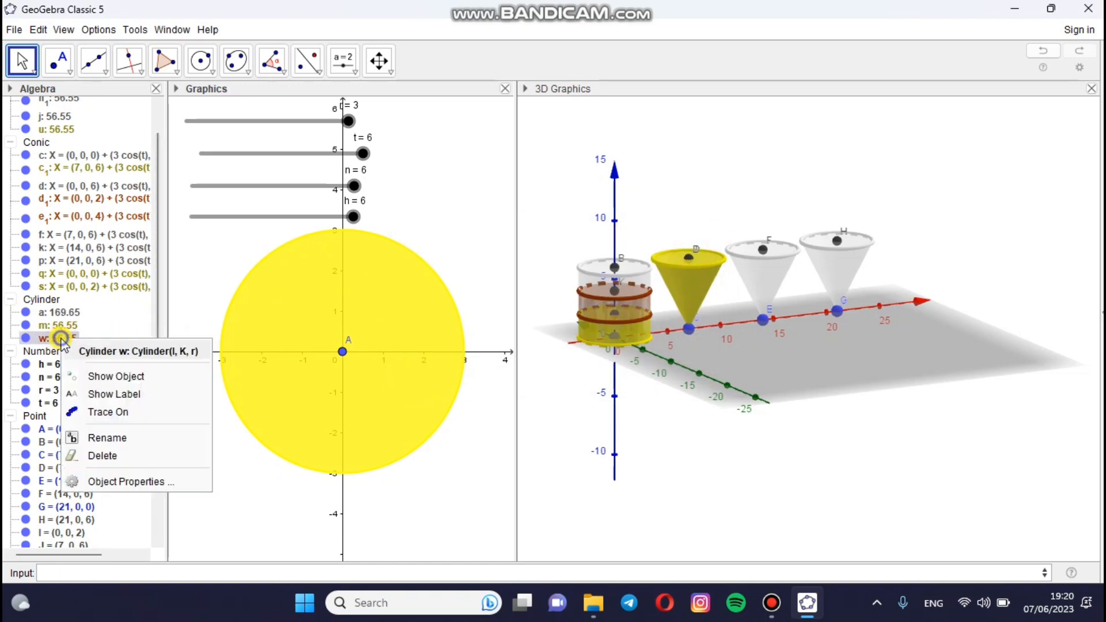
left_click(134, 486)
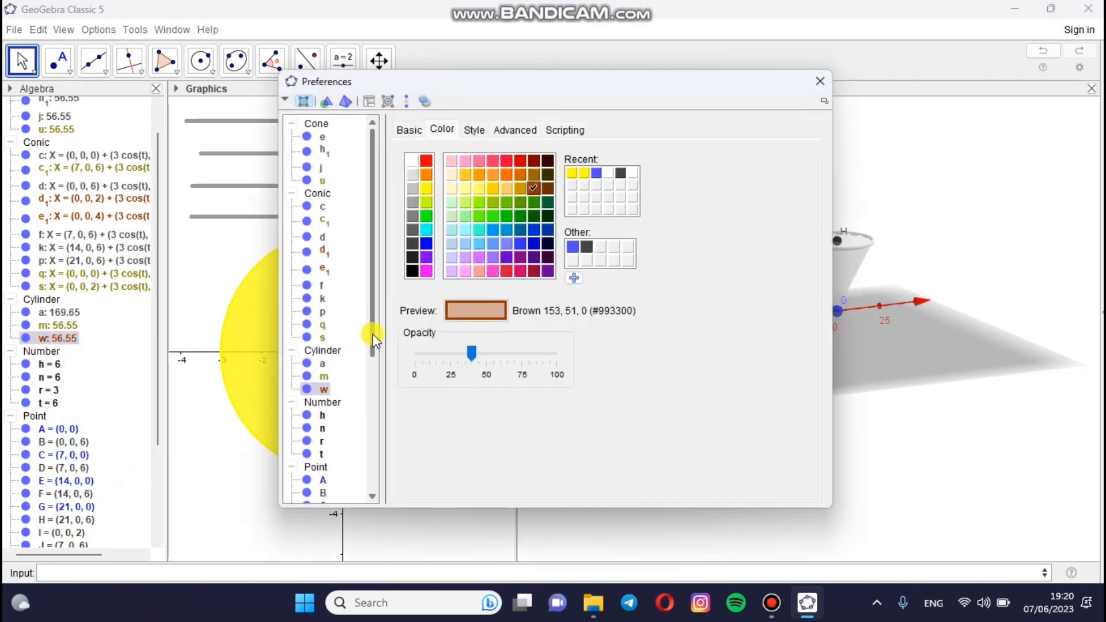
left_click(425, 242)
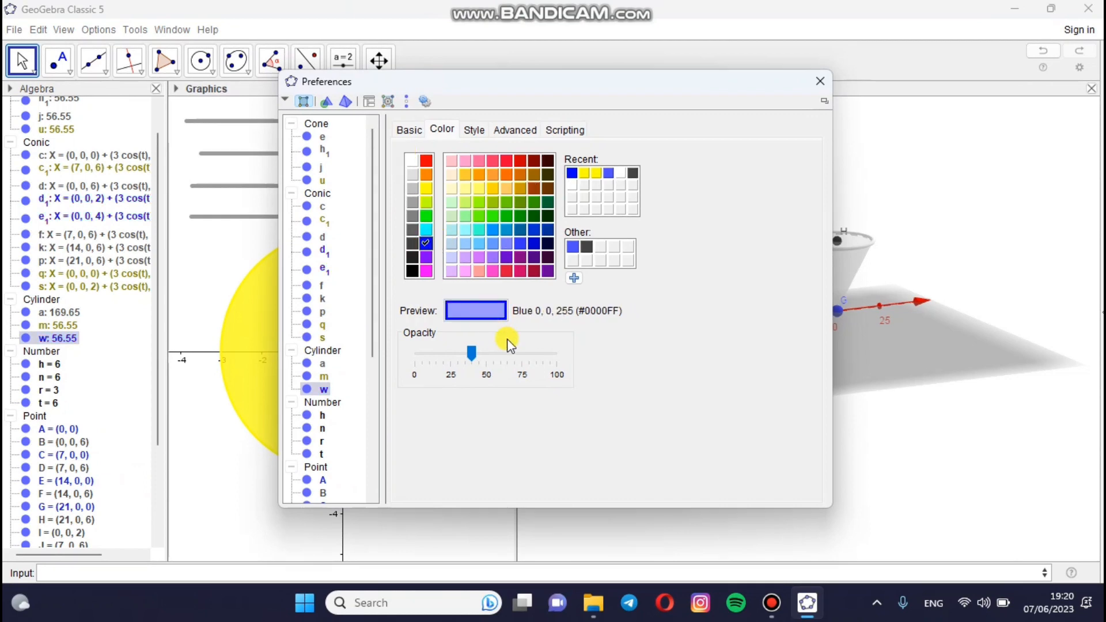
left_click_drag(472, 351, 528, 359)
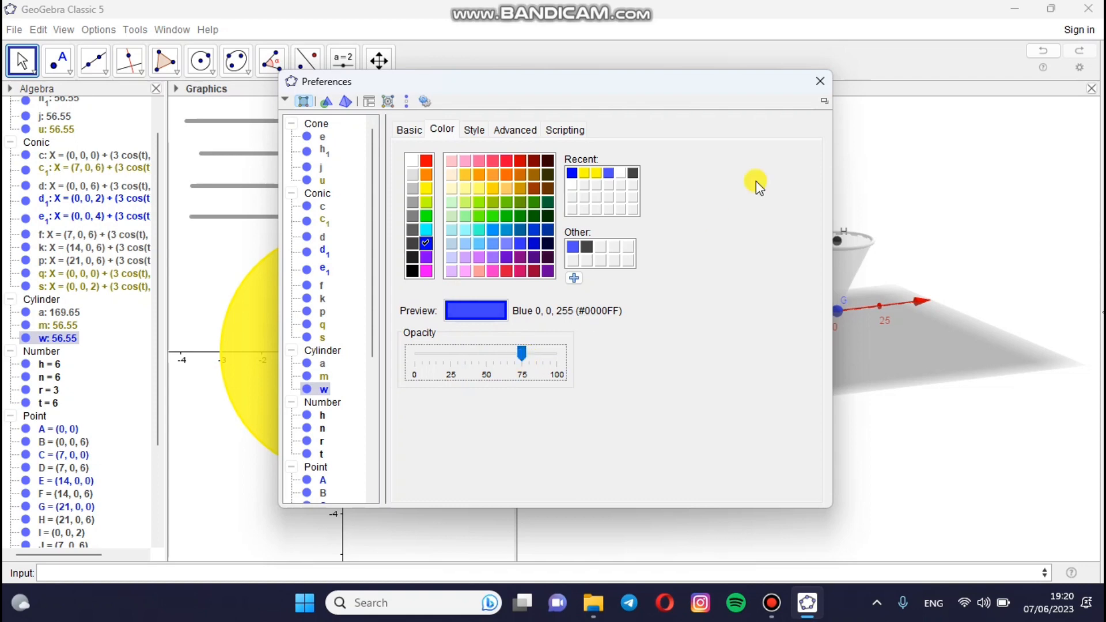
left_click(820, 81)
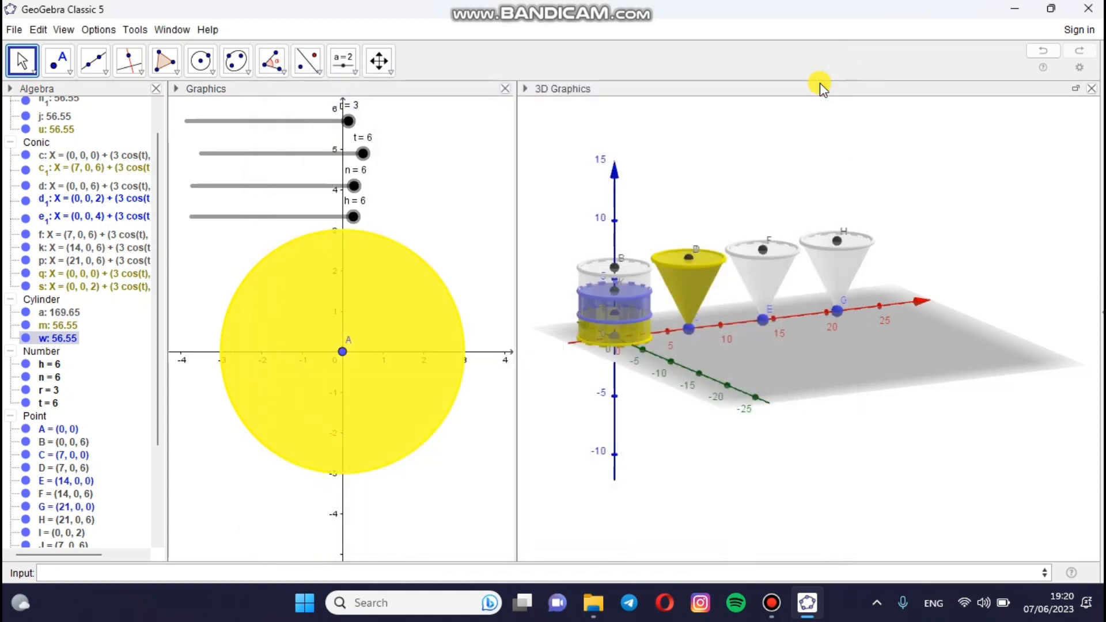
left_click(620, 307)
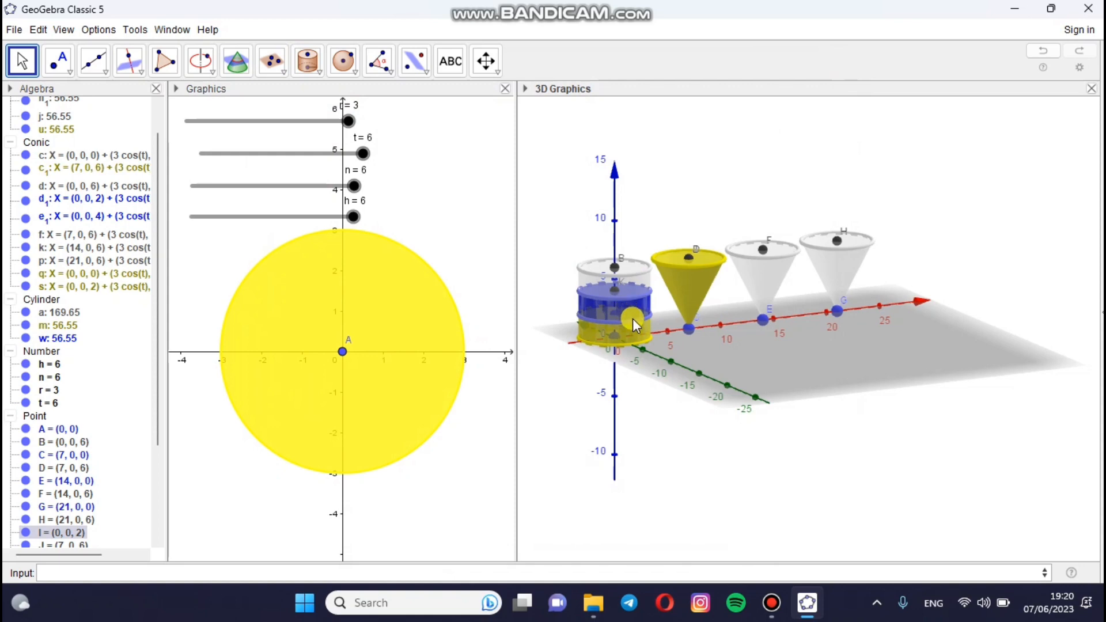
left_click(634, 299)
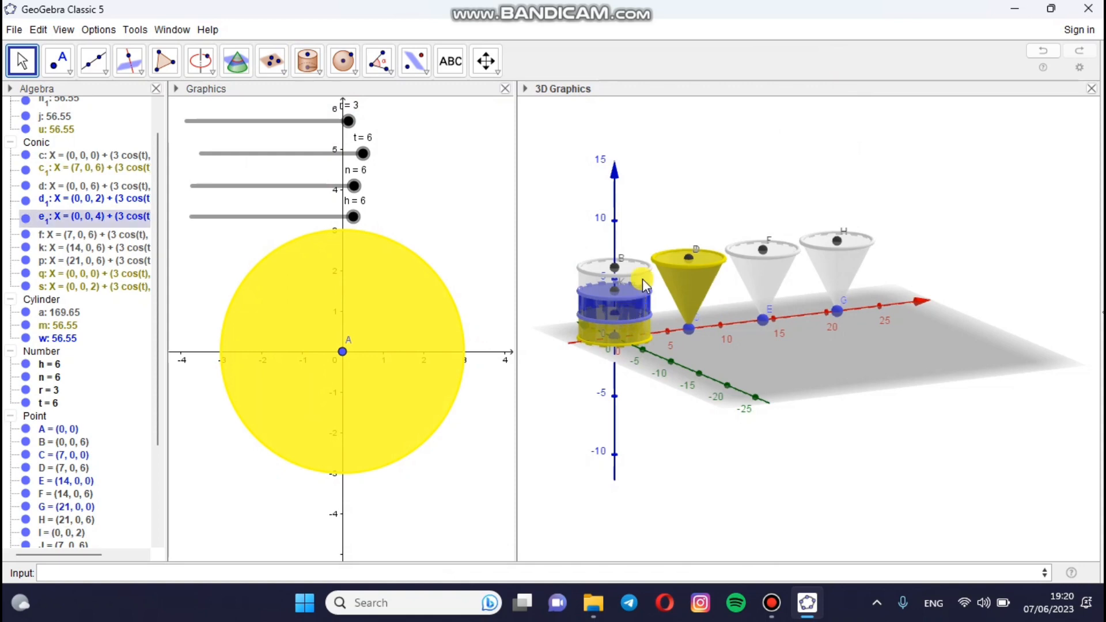
left_click(671, 221)
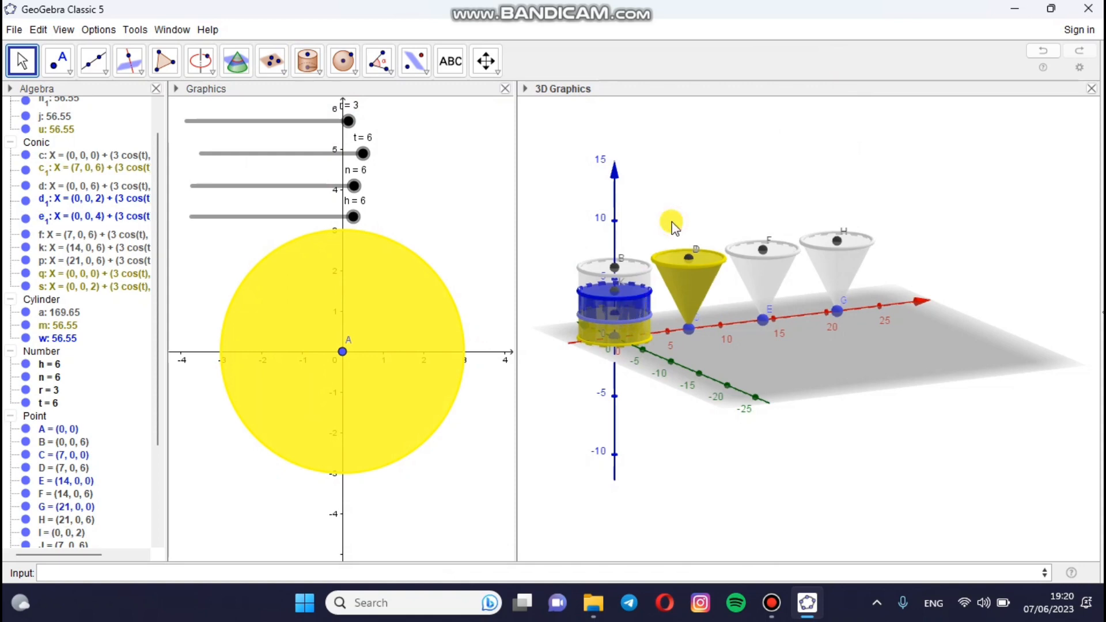
left_click(635, 321)
left_click(672, 134)
- Define point L=(14,0,h) on the axis of the second cone and set slider h to 4
left_click(112, 573)
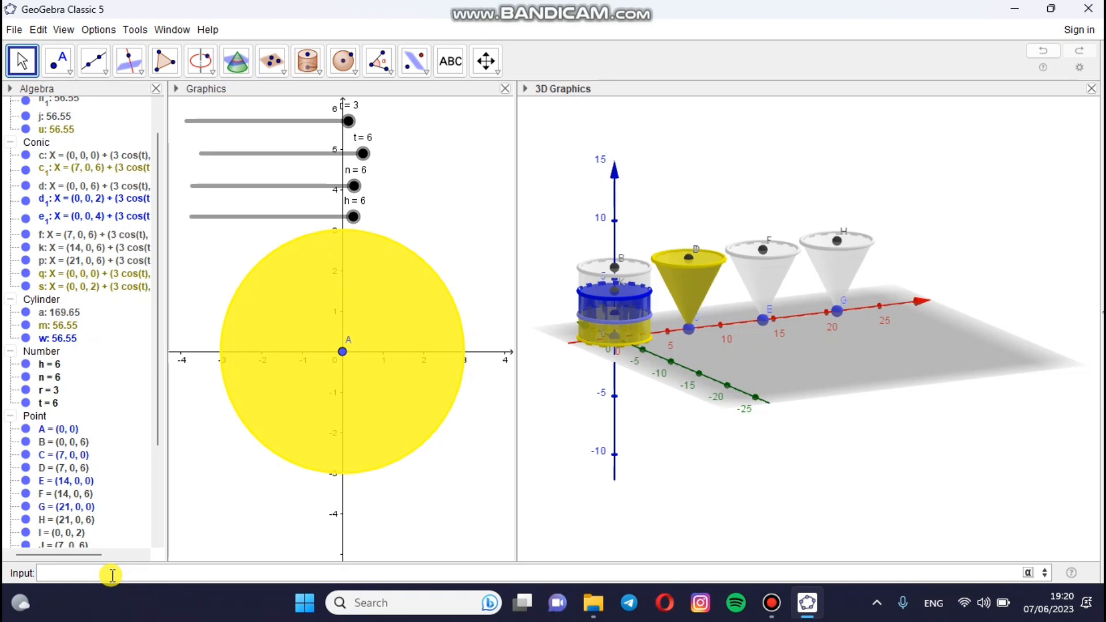
type("L=(")
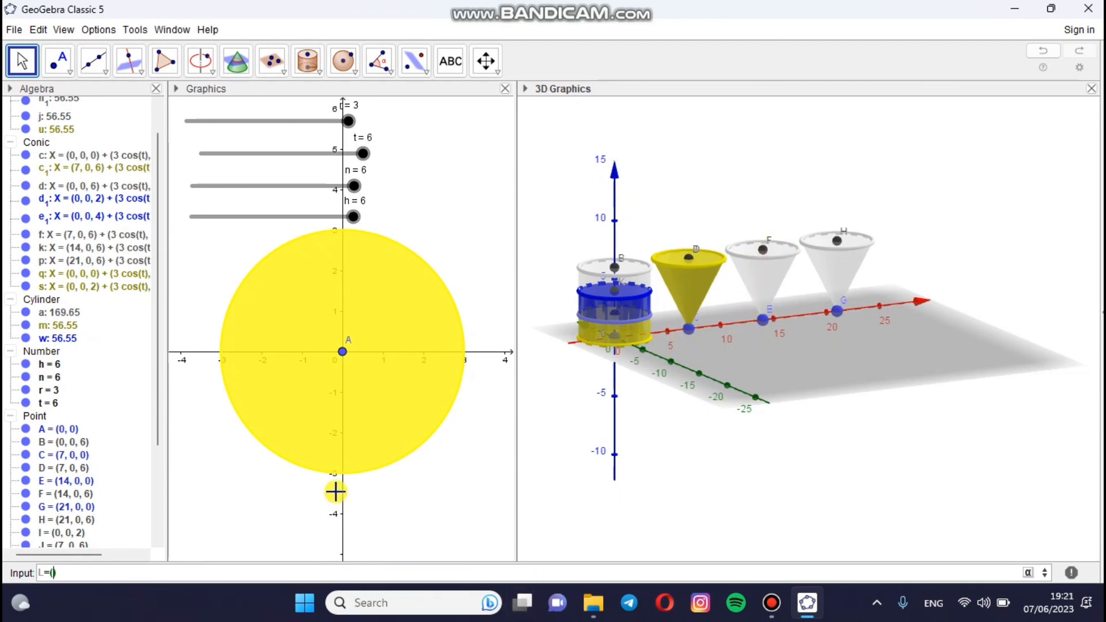
type("14,0,")
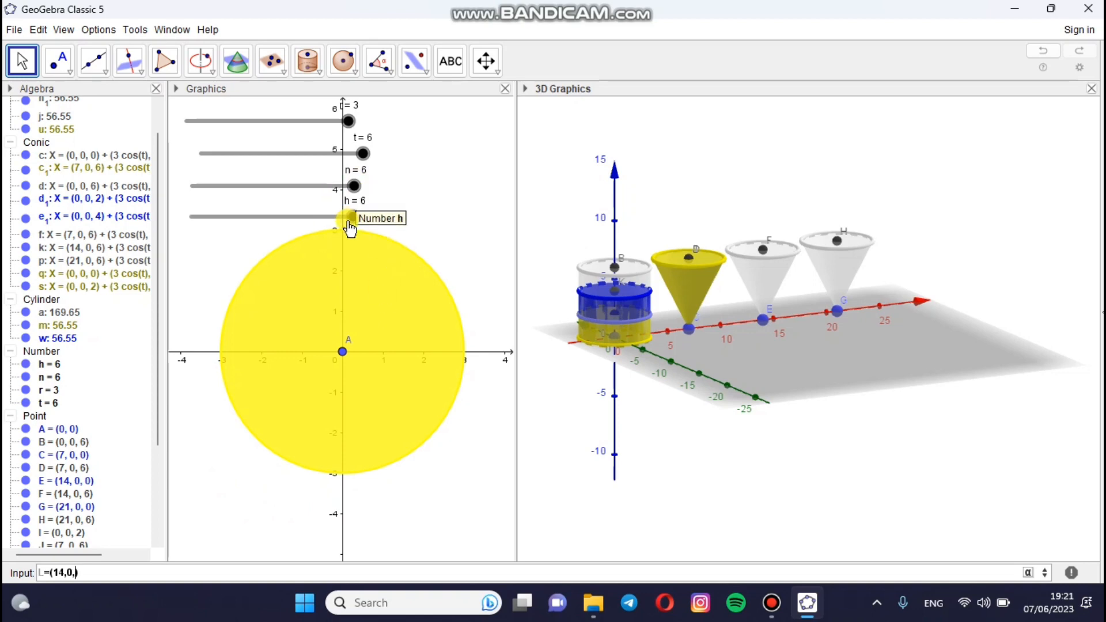
left_click(78, 572)
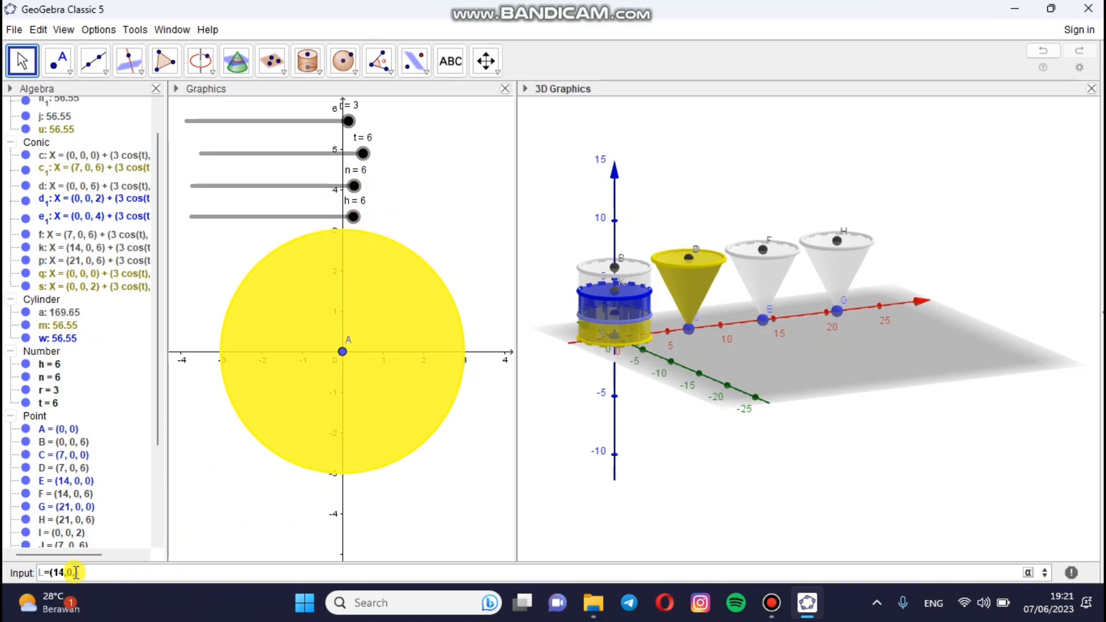
type("h")
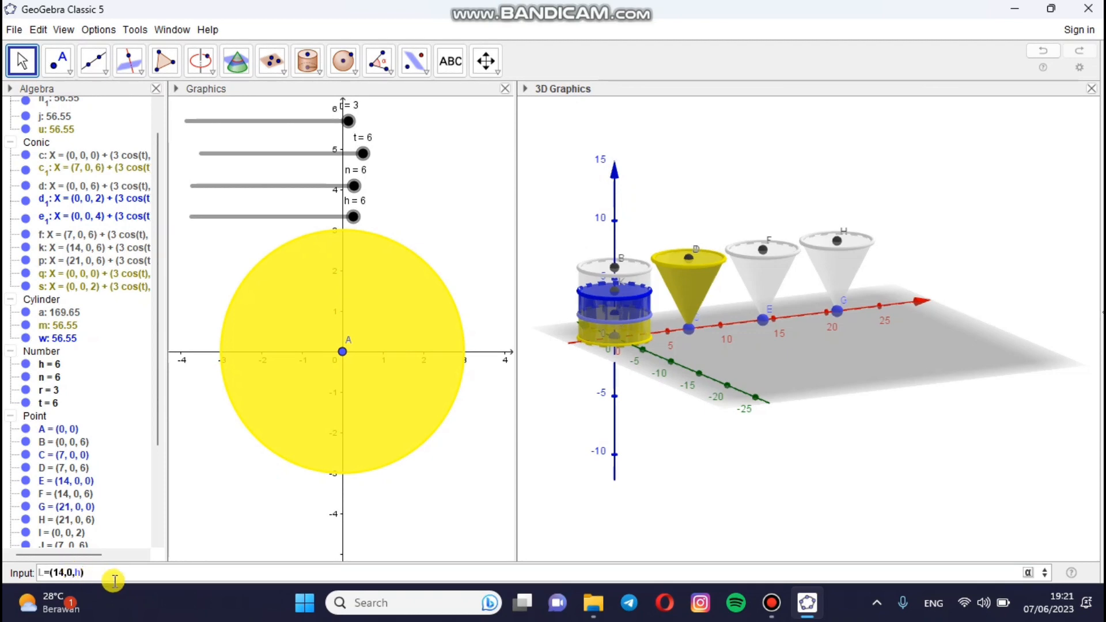
key("Return")
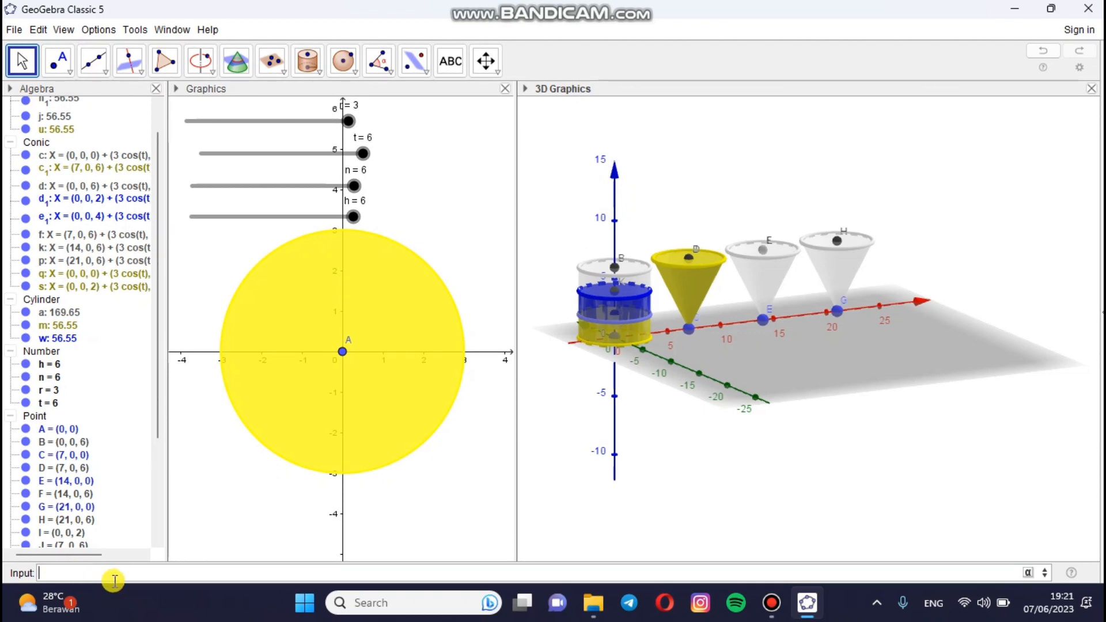
left_click(358, 217)
left_click_drag(357, 218, 299, 217)
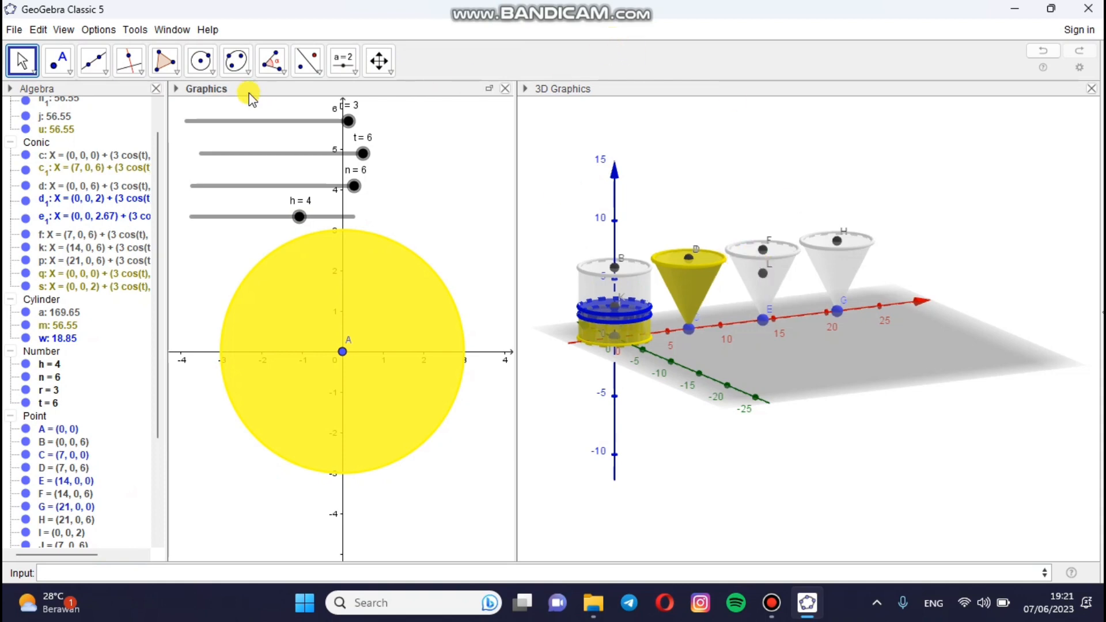
- Construct a cone with base centre L, apex E and radius r, and set slider h to 6
left_click(720, 167)
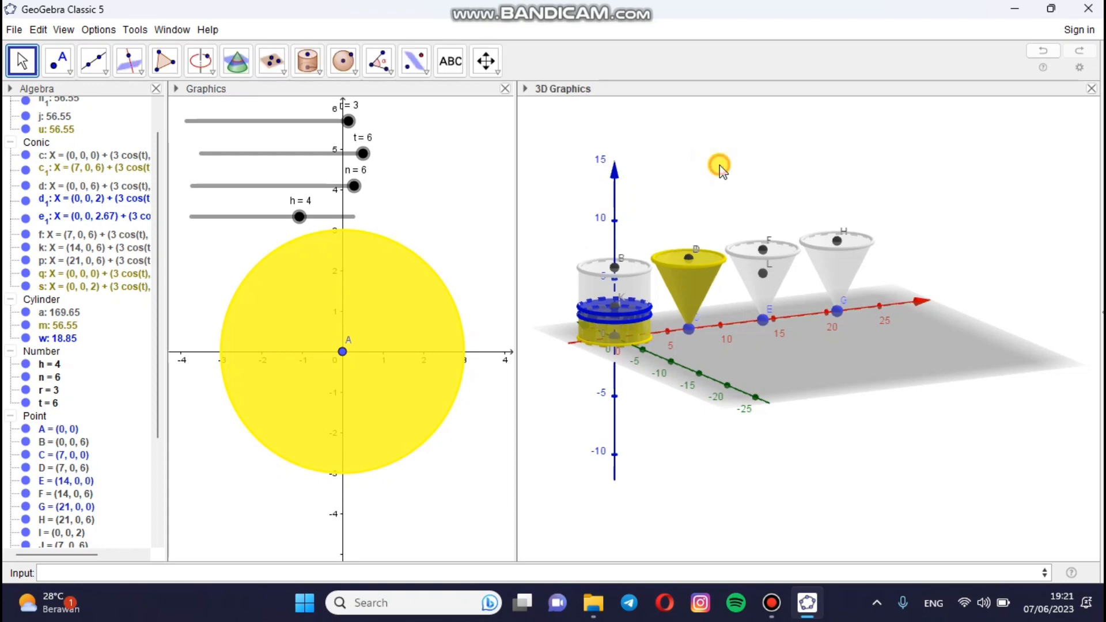
left_click(315, 70)
left_click(307, 236)
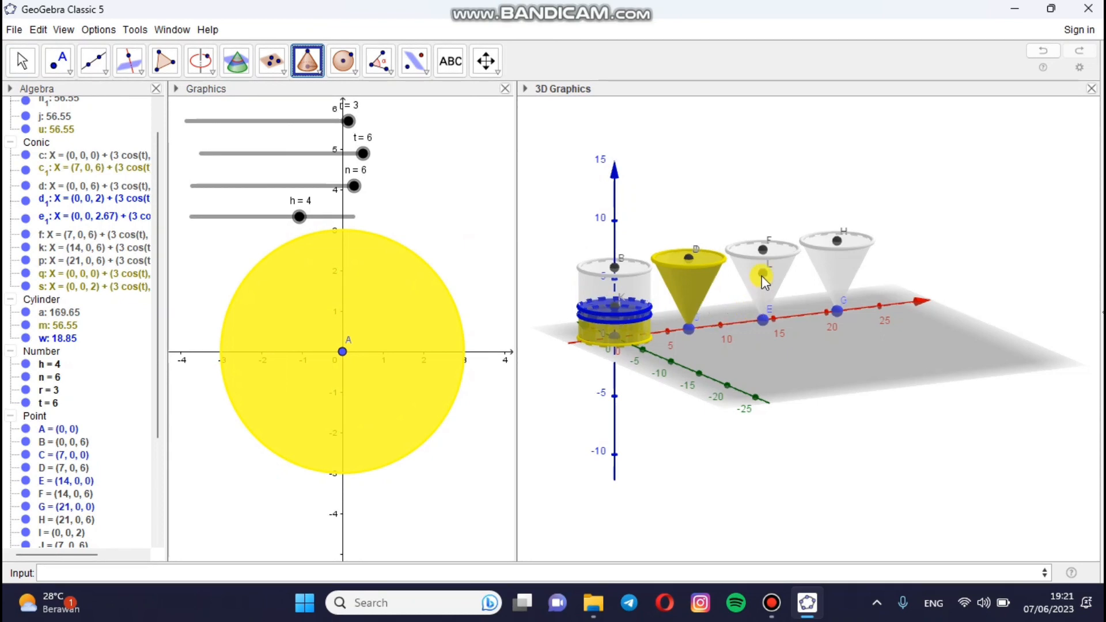
left_click(764, 317)
type("r")
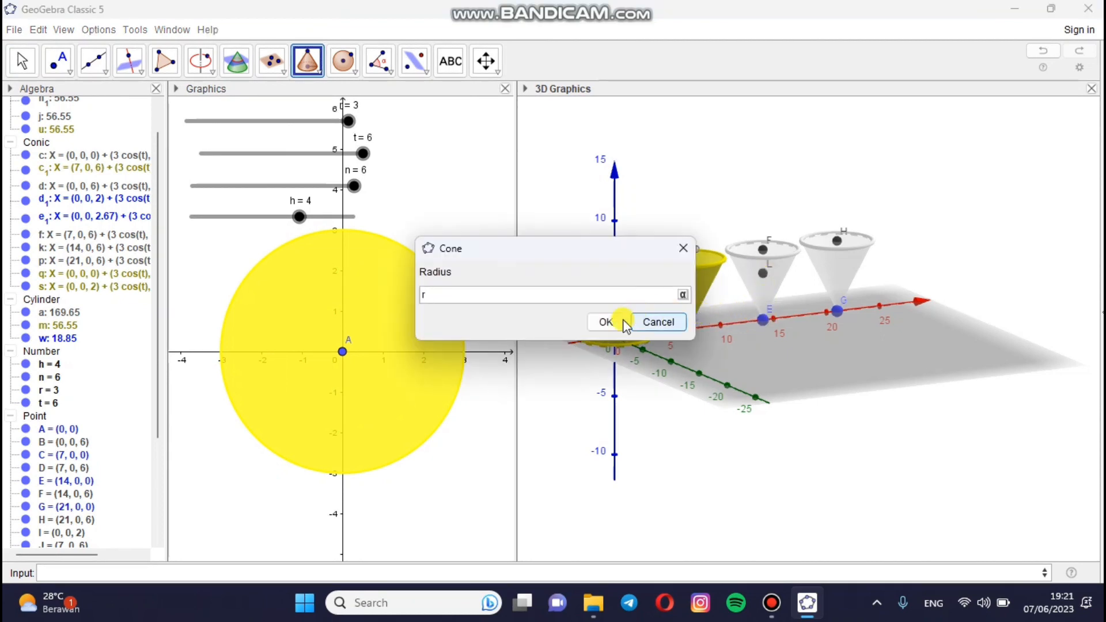
left_click(610, 323)
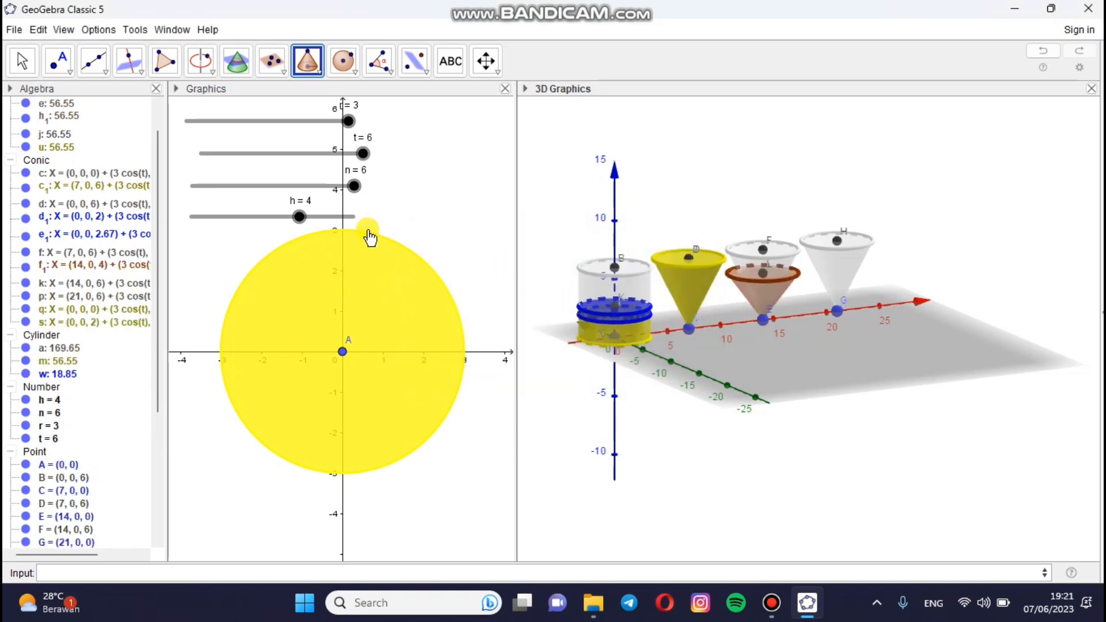
left_click(299, 217)
left_click_drag(298, 216, 368, 227)
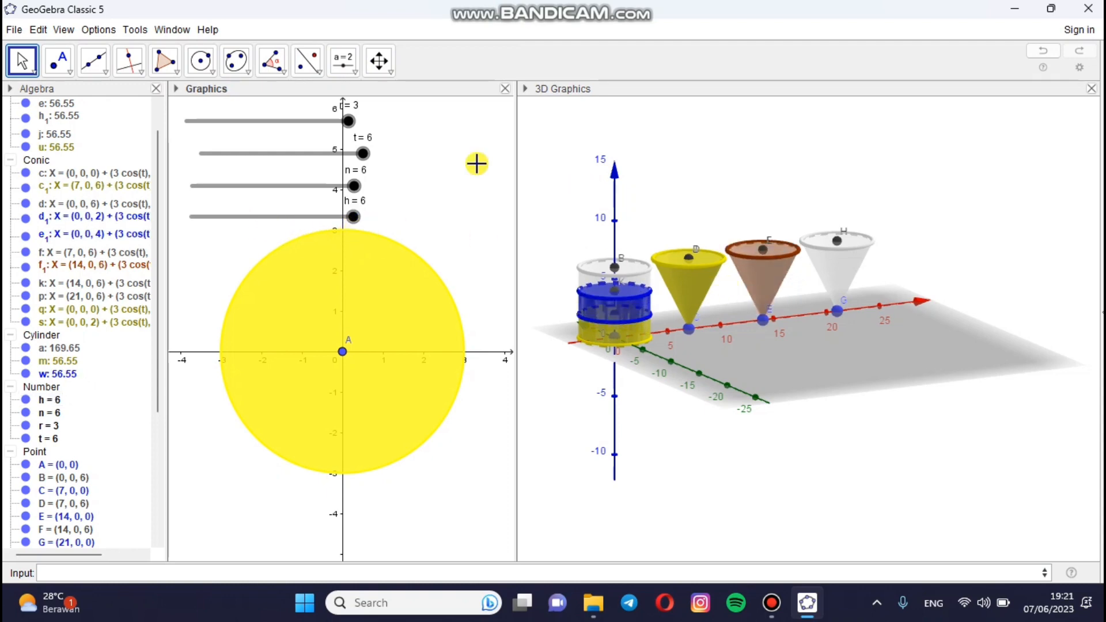
- Recolour the new inner cone at E blue and raise its opacity to about 75
left_click_drag(157, 154, 163, 116)
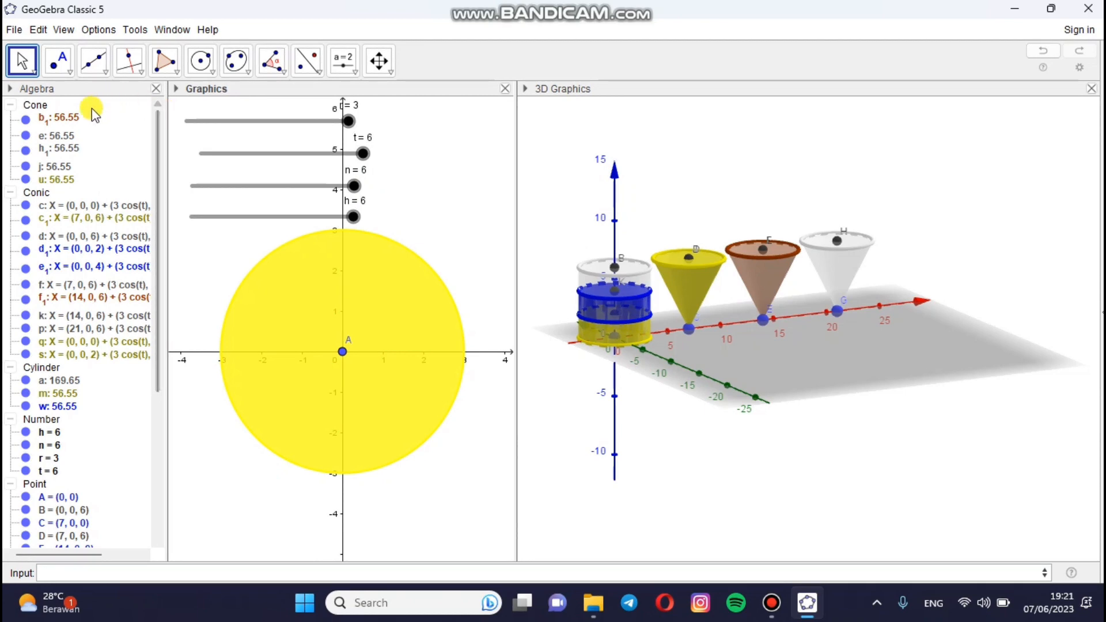
right_click(65, 119)
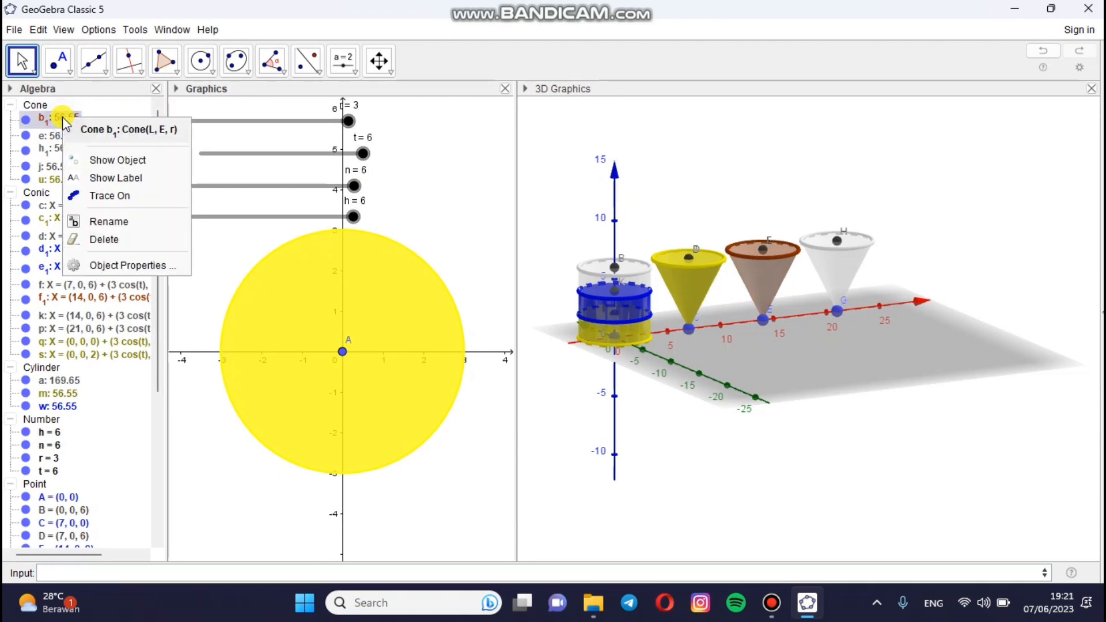
left_click(131, 266)
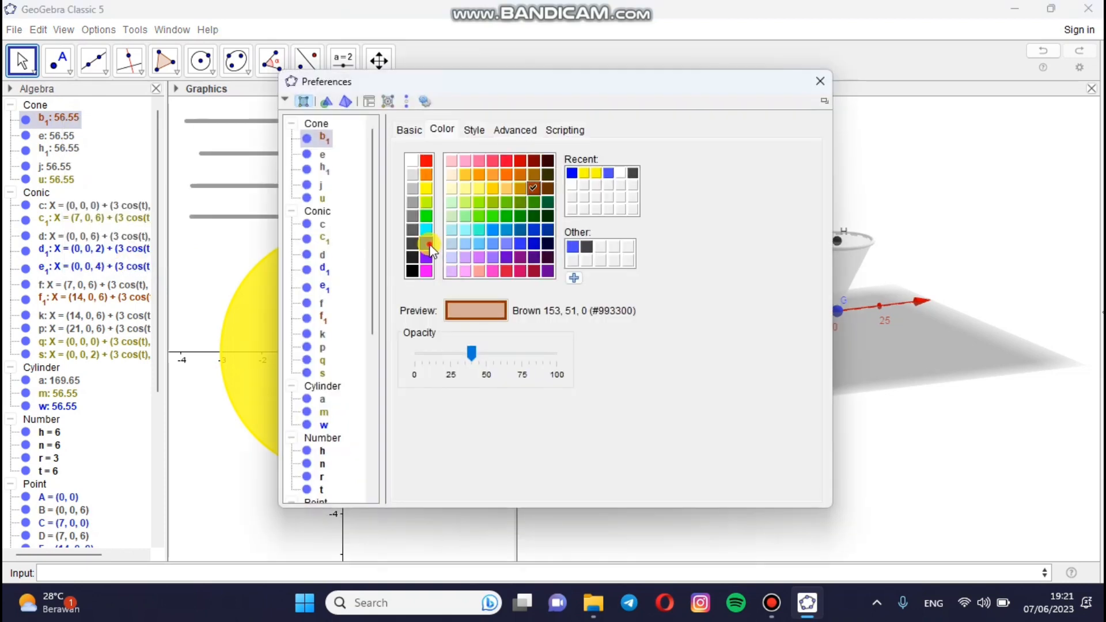
left_click(429, 244)
left_click(470, 353)
left_click_drag(469, 356, 518, 379)
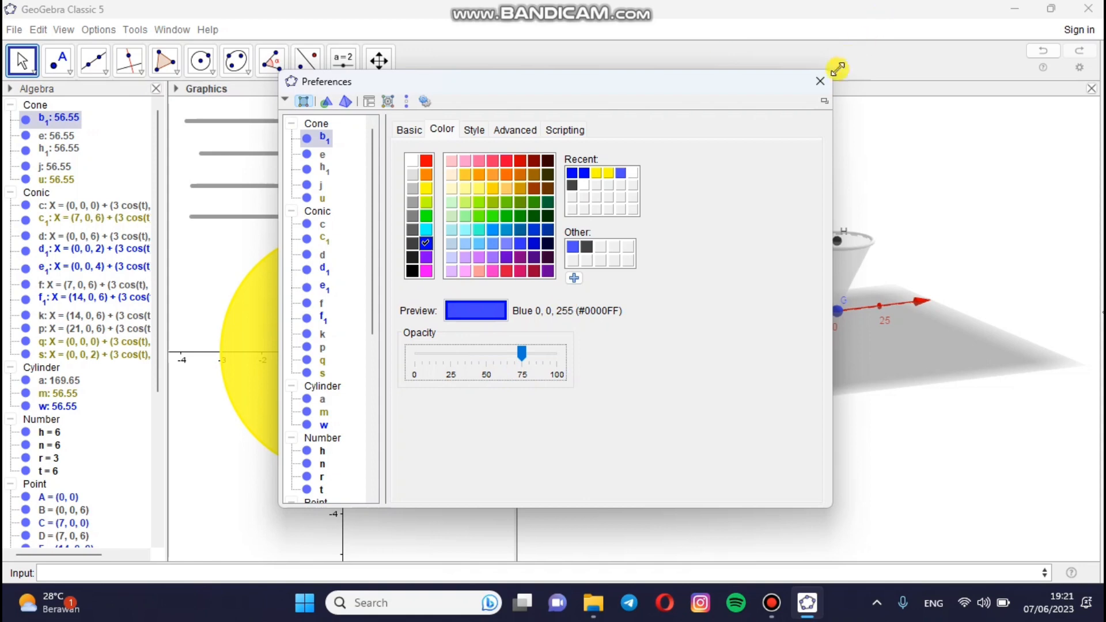
left_click(820, 81)
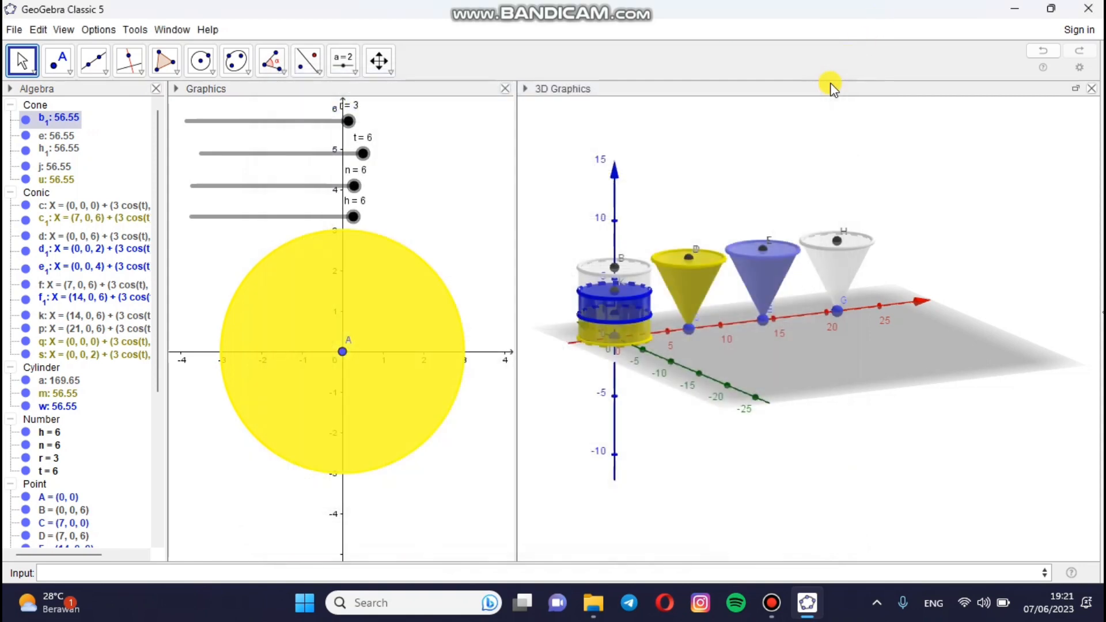
left_click(762, 248)
left_click(782, 251)
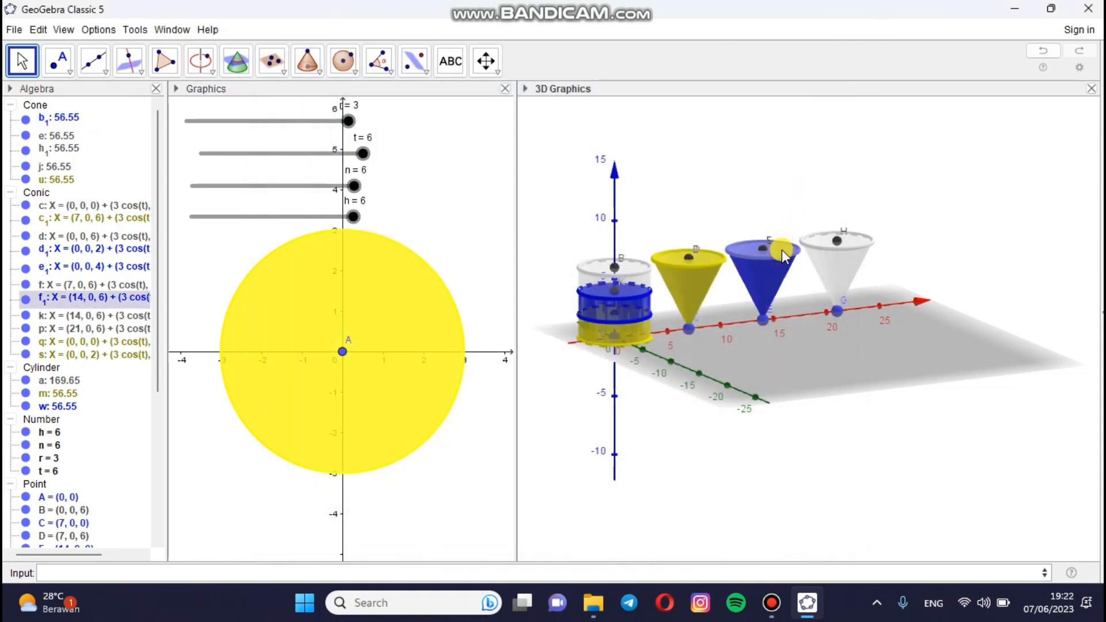
left_click(809, 204)
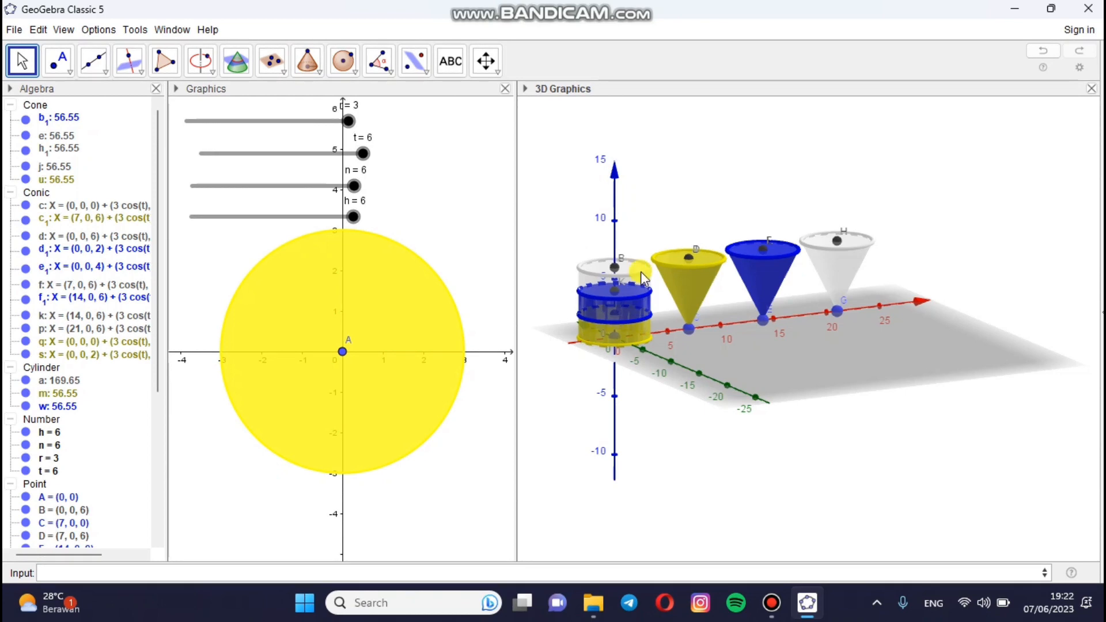
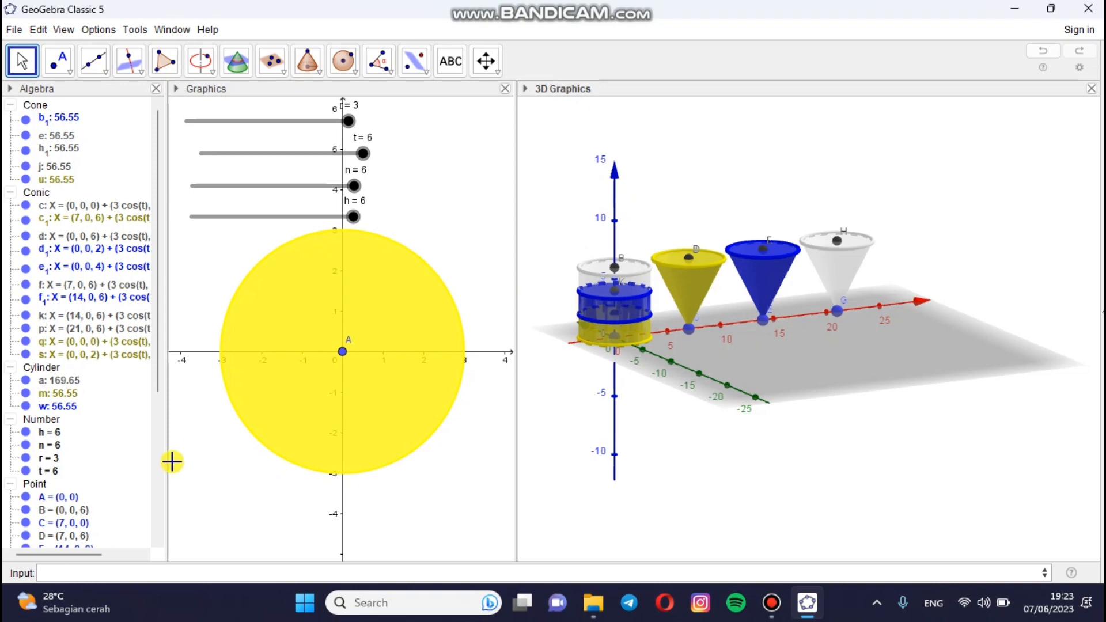
left_click_drag(156, 375, 144, 492)
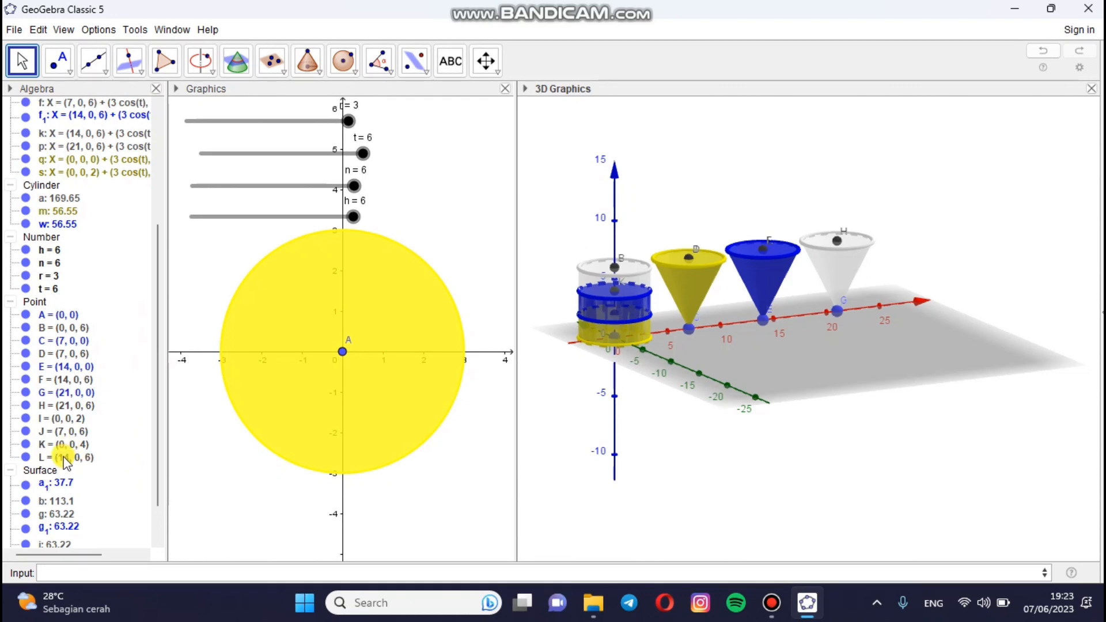
left_click(72, 575)
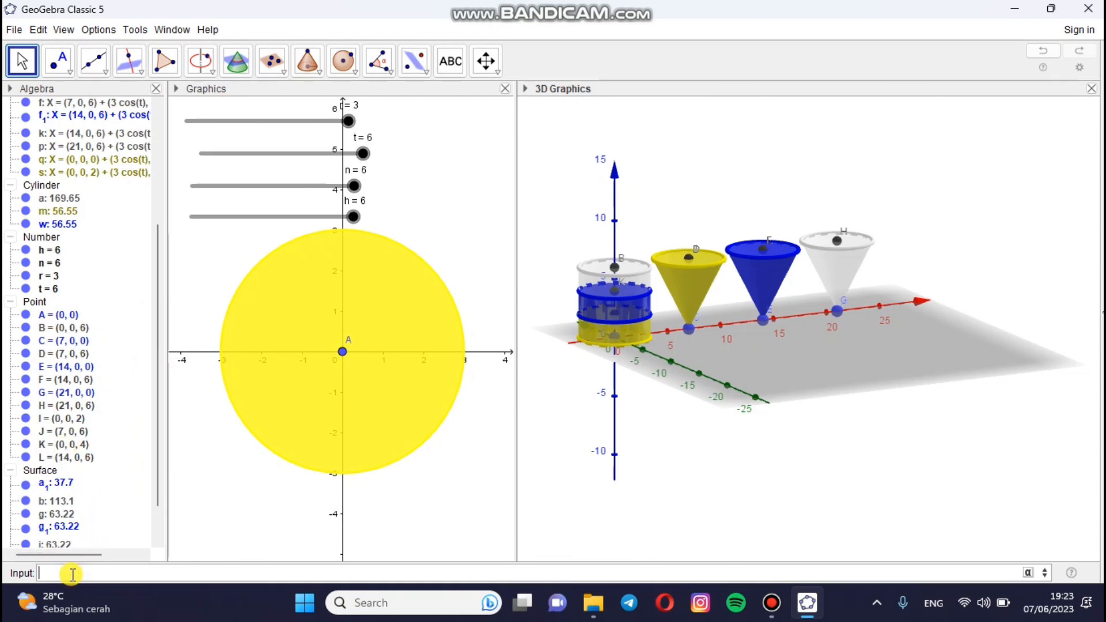
type("M=(0,0")
key("BackSpace")
key("BackSpace")
key("BackSpace")
key("BackSpace")
key("BackSpace")
key("BackSpace")
key("BackSpace")
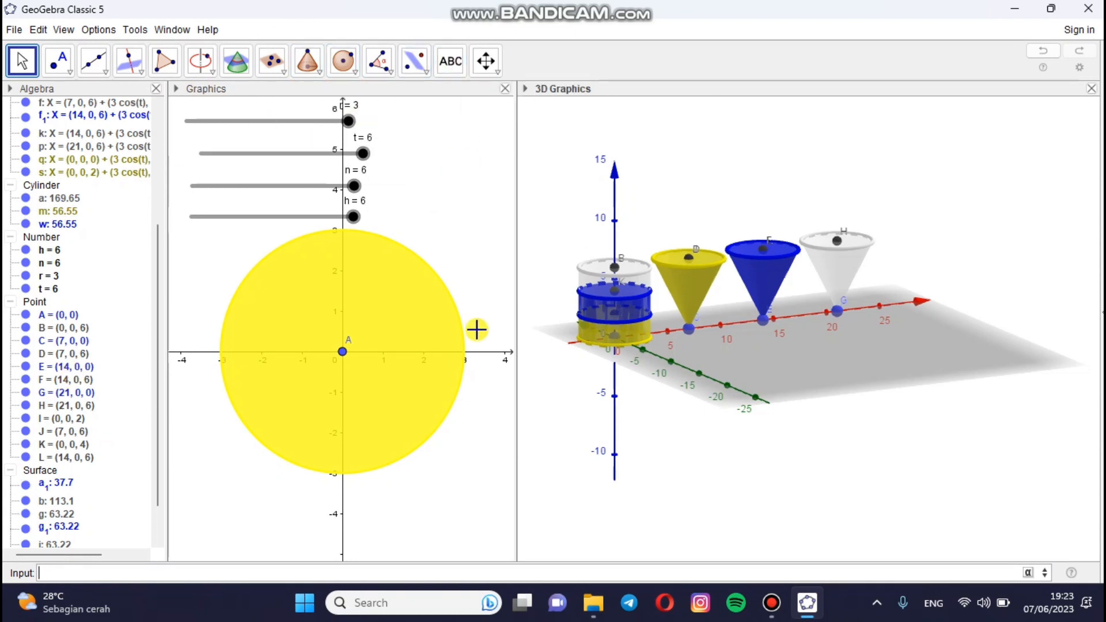
- Create a number slider q with minimum 0, maximum 6 and increment 1 below slider h
left_click(454, 226)
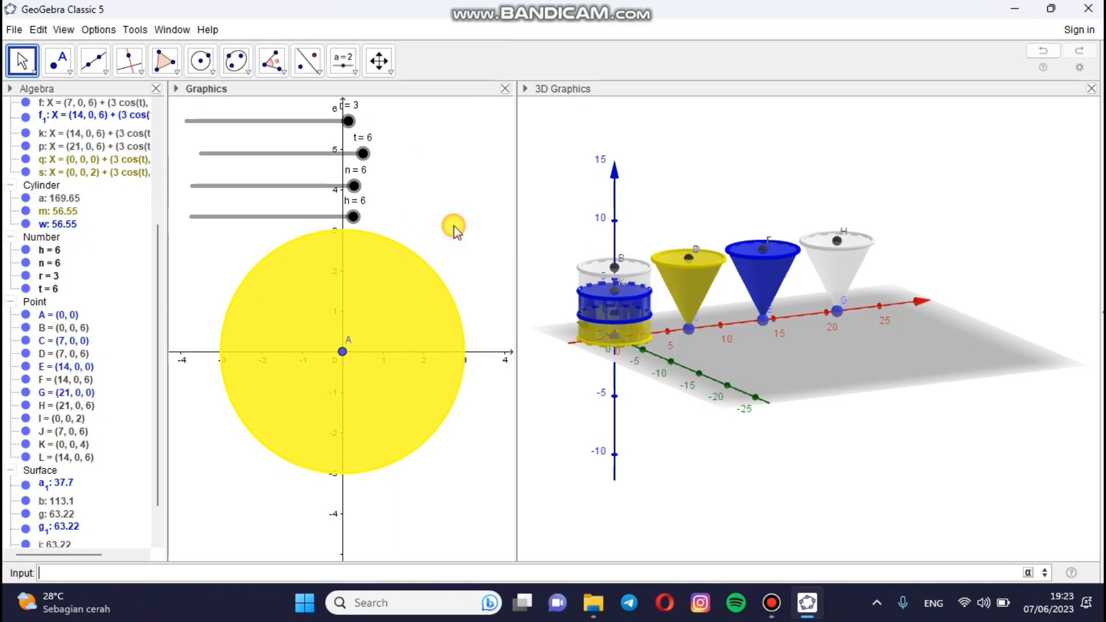
left_click(351, 72)
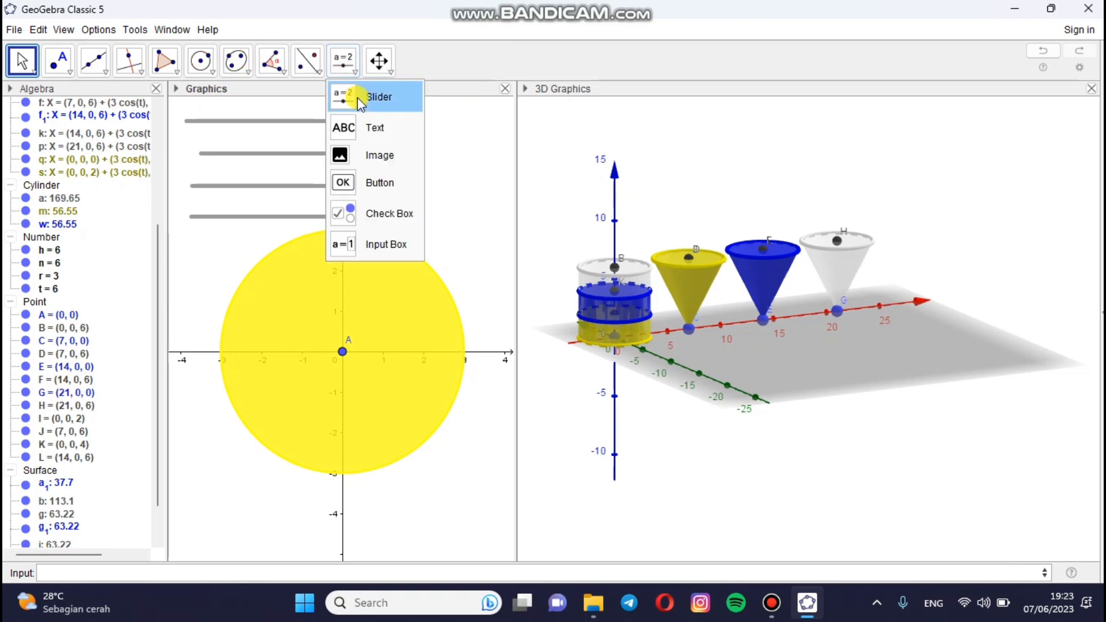
left_click(358, 97)
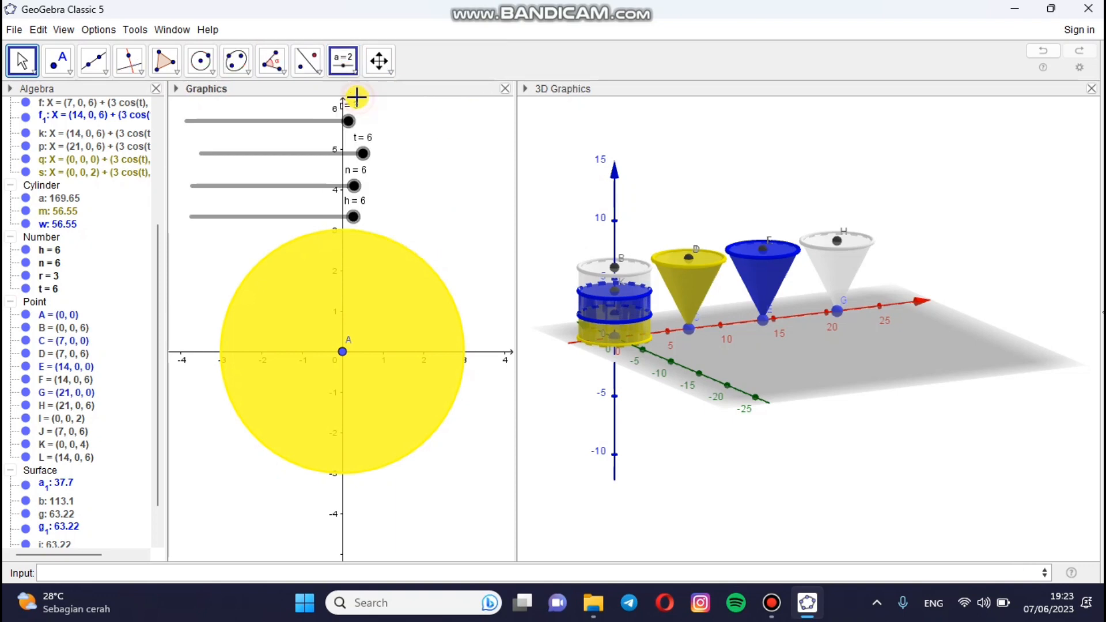
left_click(192, 249)
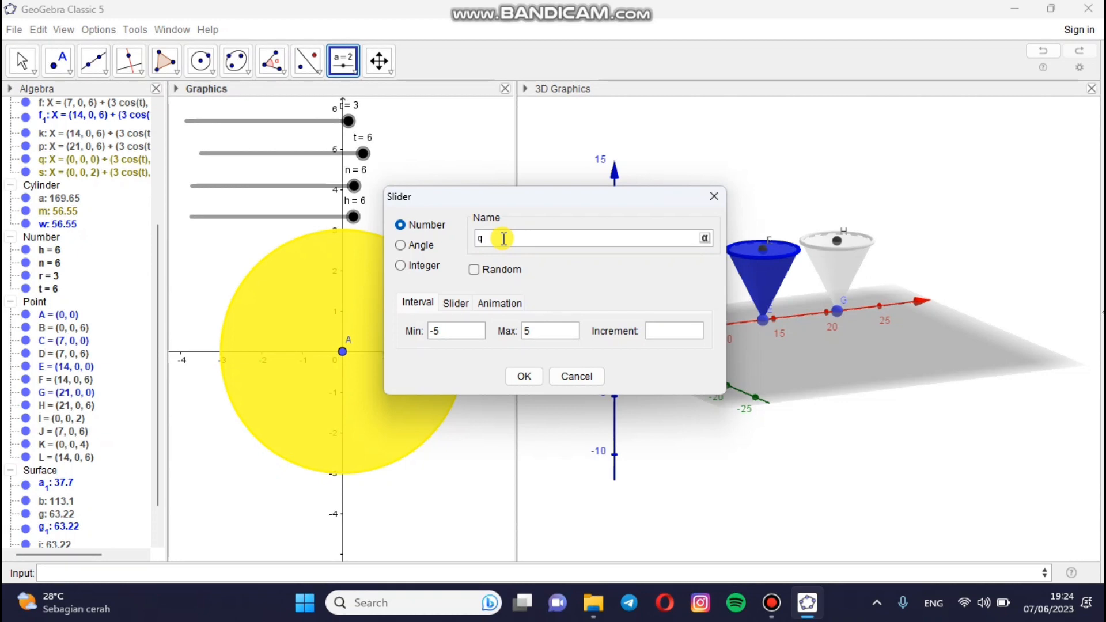
left_click(459, 331)
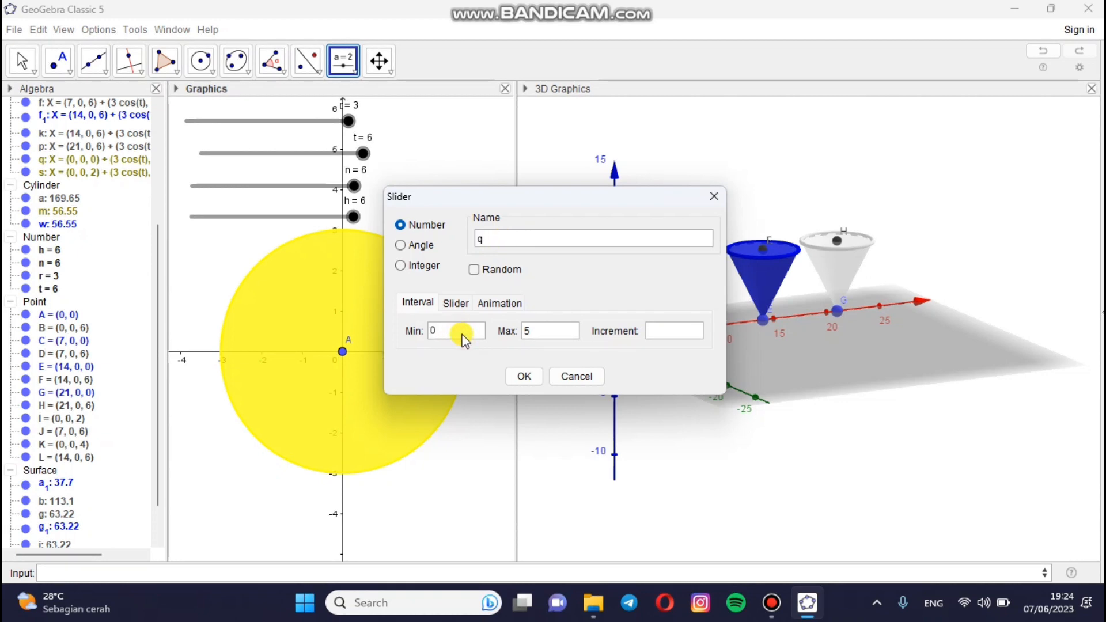
left_click(555, 332)
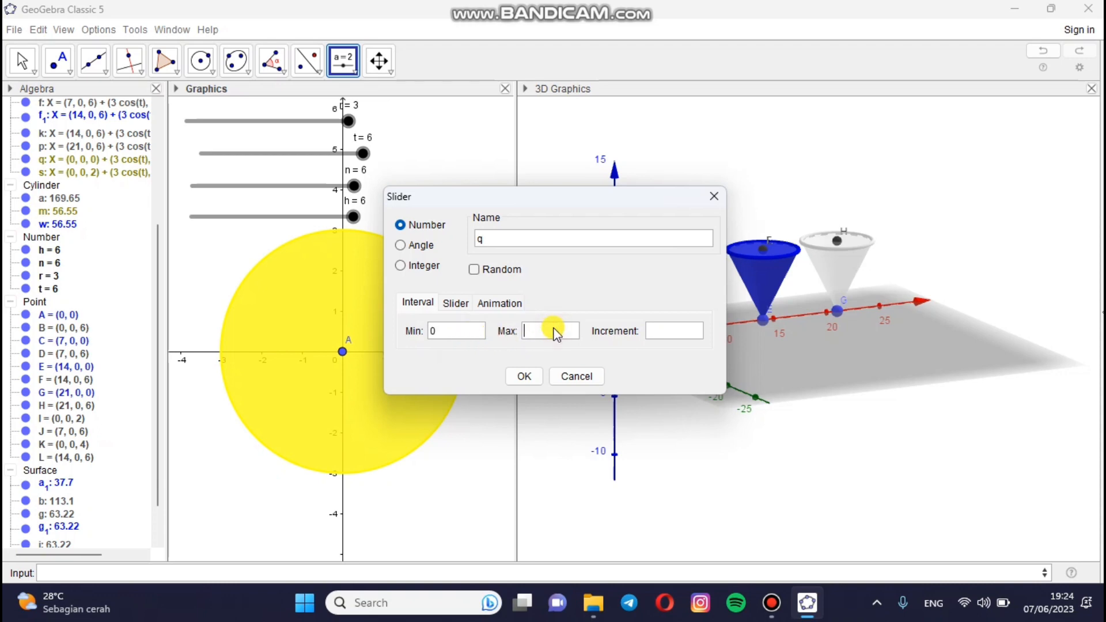
left_click(673, 332)
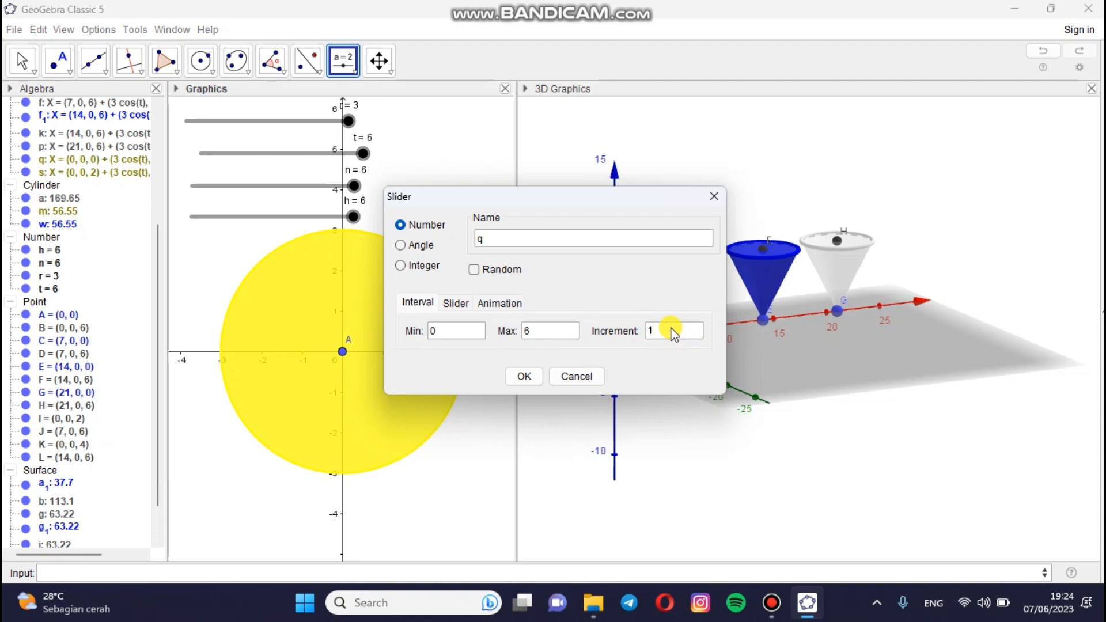
left_click(521, 376)
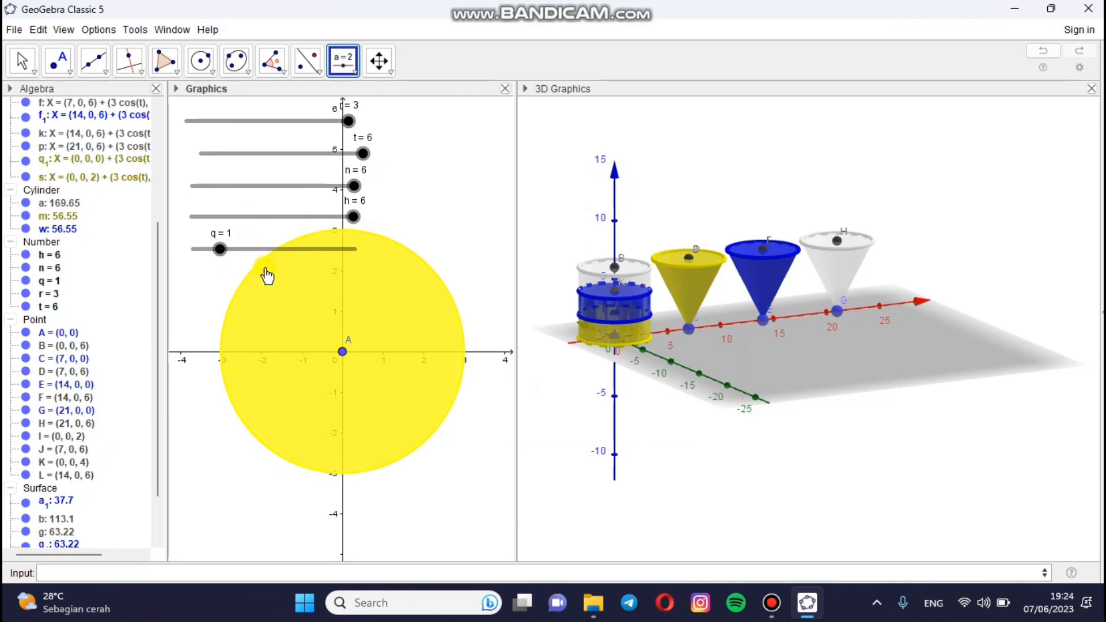
left_click(60, 583)
left_click(827, 179)
left_click(249, 436)
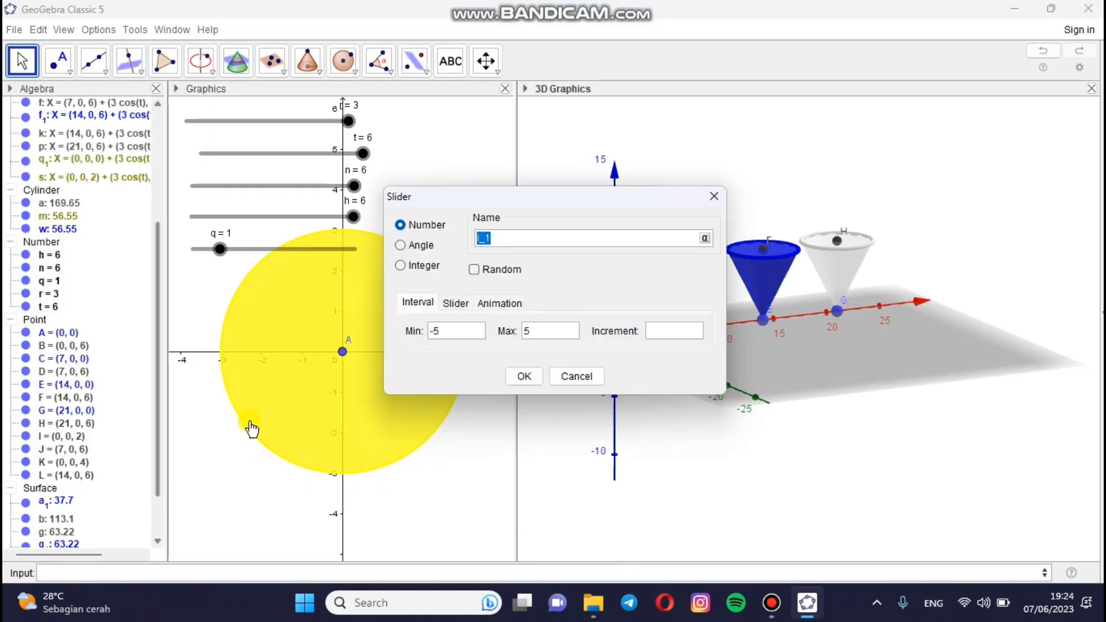
left_click(576, 376)
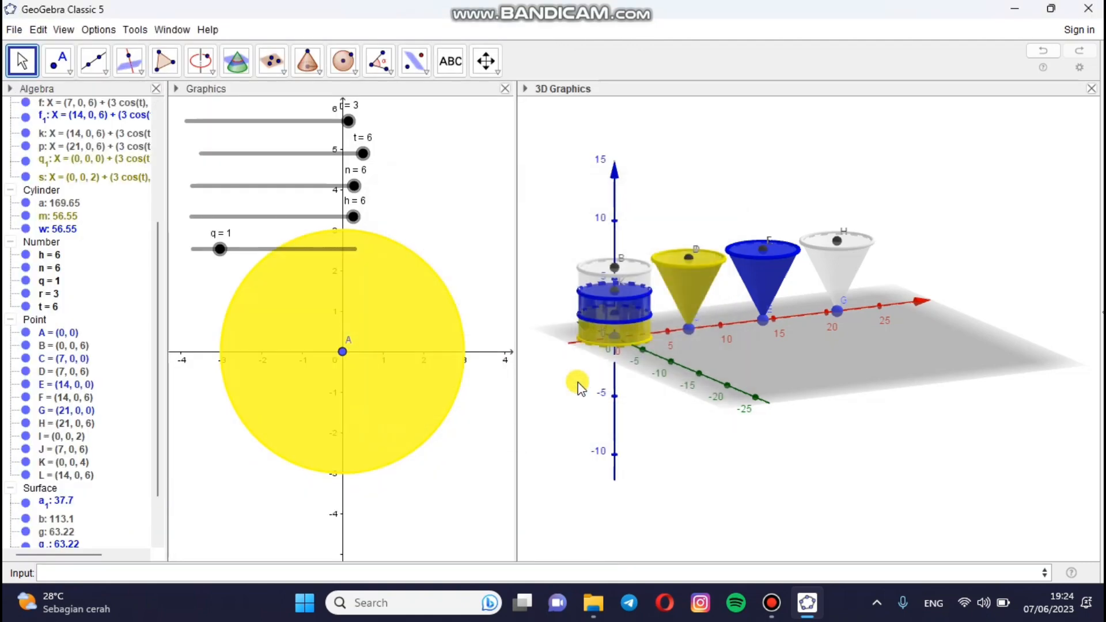
- Define point M=(0,0,q) on the cylinder's axis and set slider q to 5
left_click(111, 571)
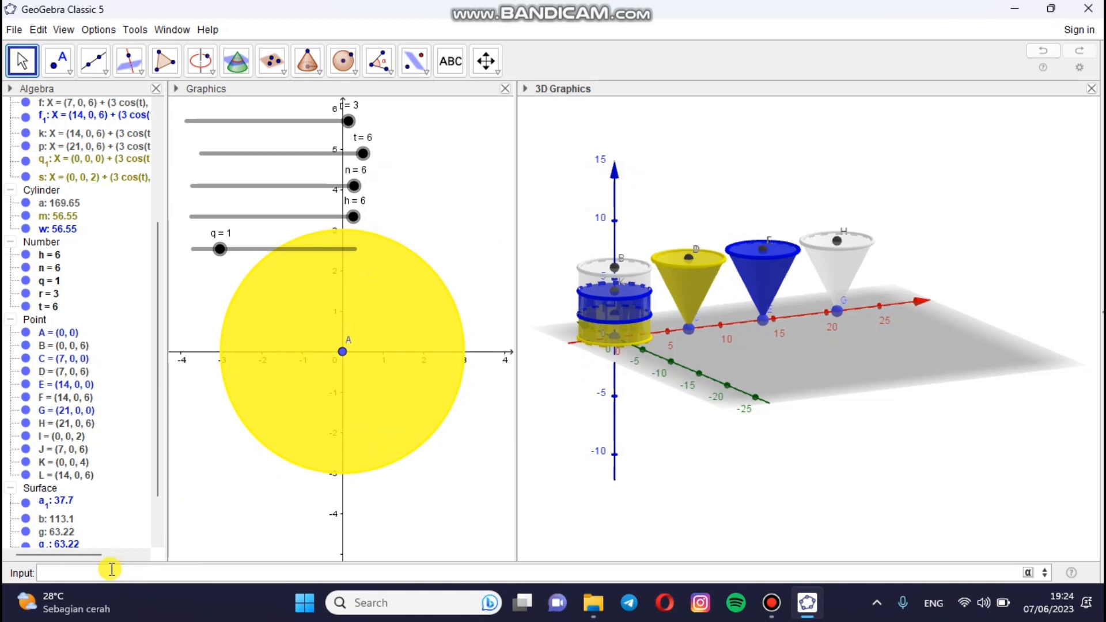
type("M=(0,0,")
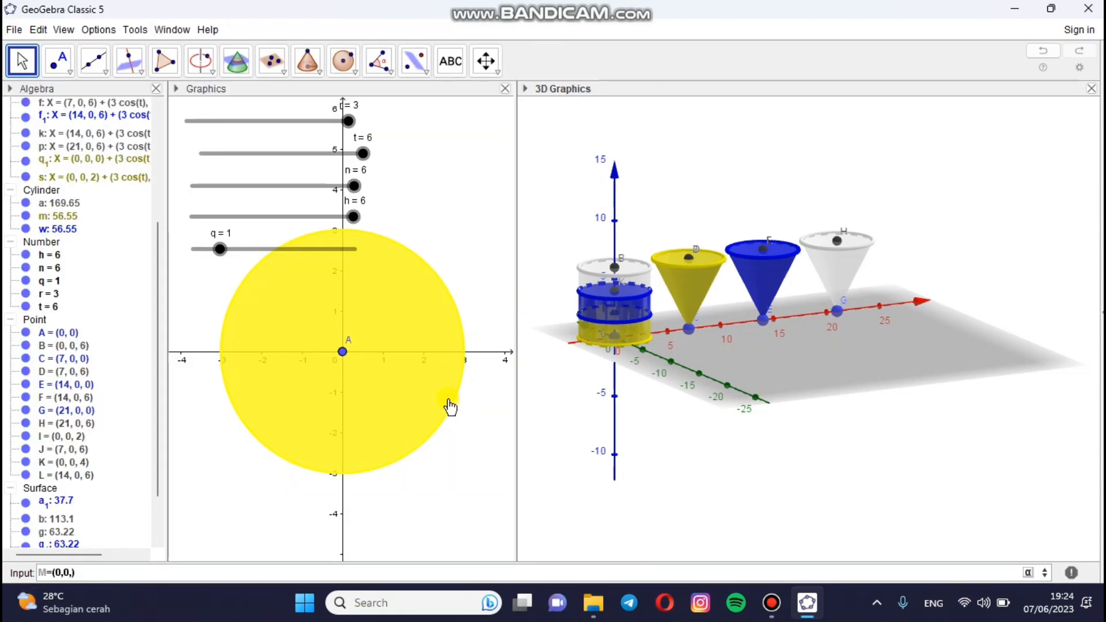
type("1")
key("Return")
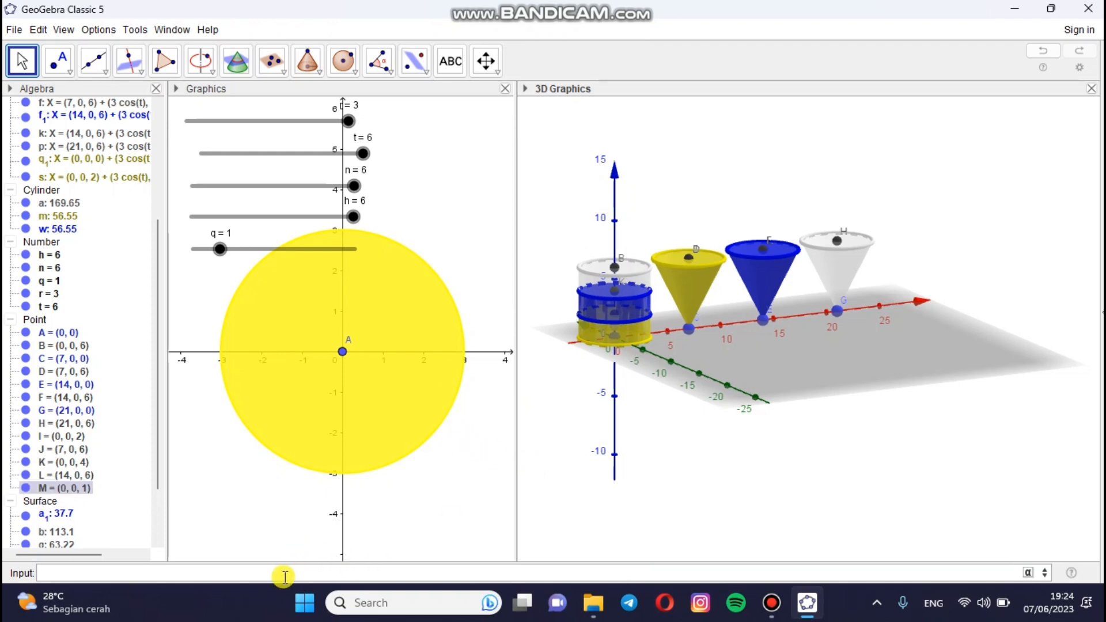
left_click_drag(219, 248, 327, 249)
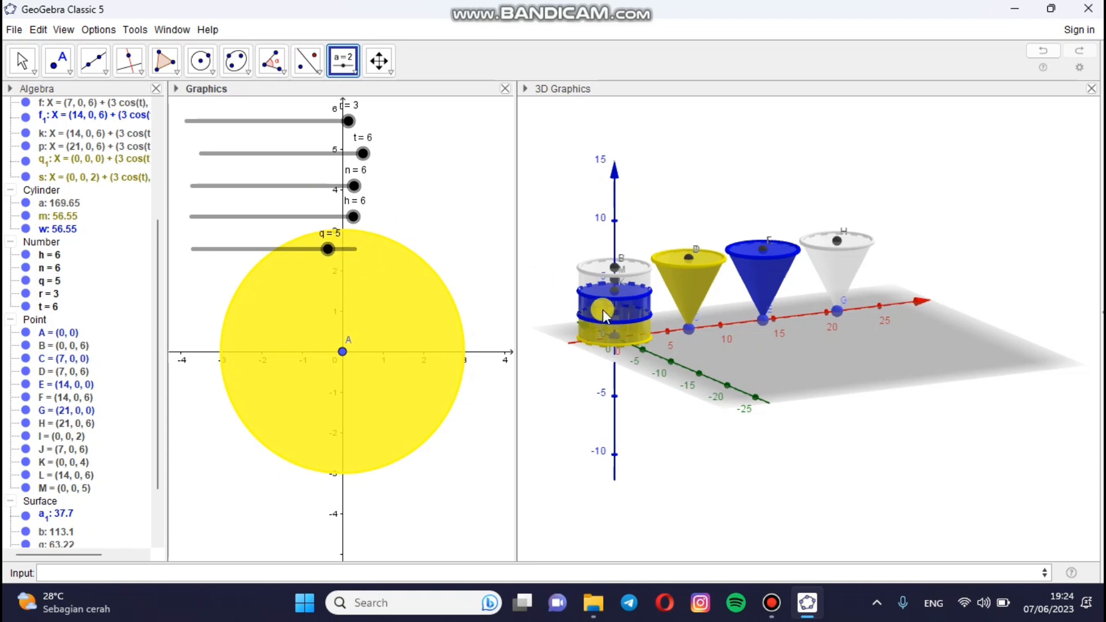
left_click(566, 146)
left_click(432, 98)
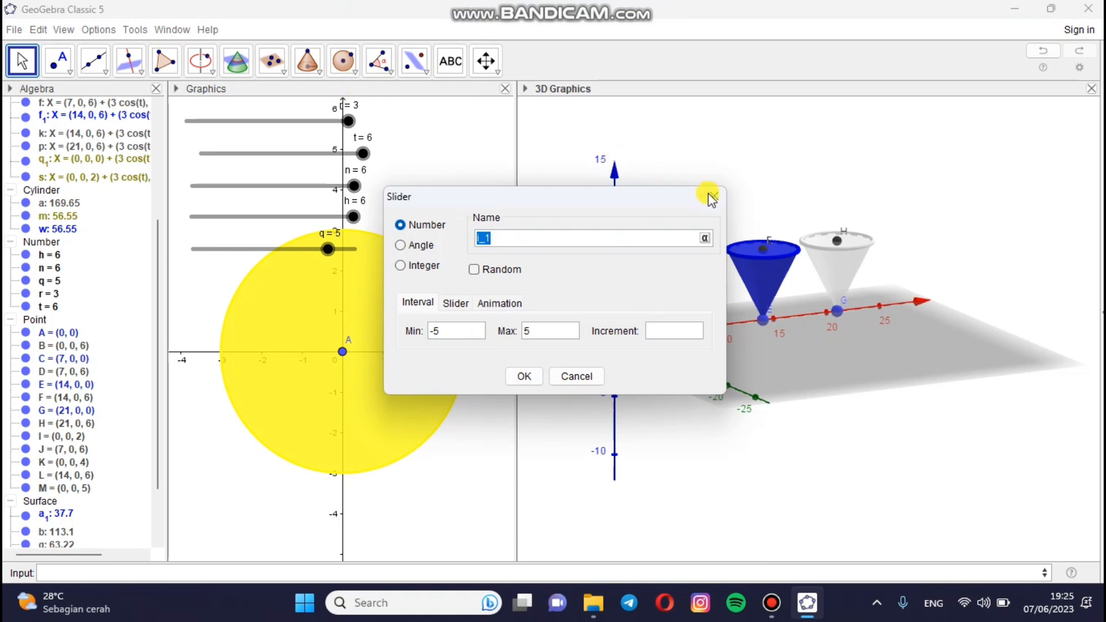
left_click(574, 377)
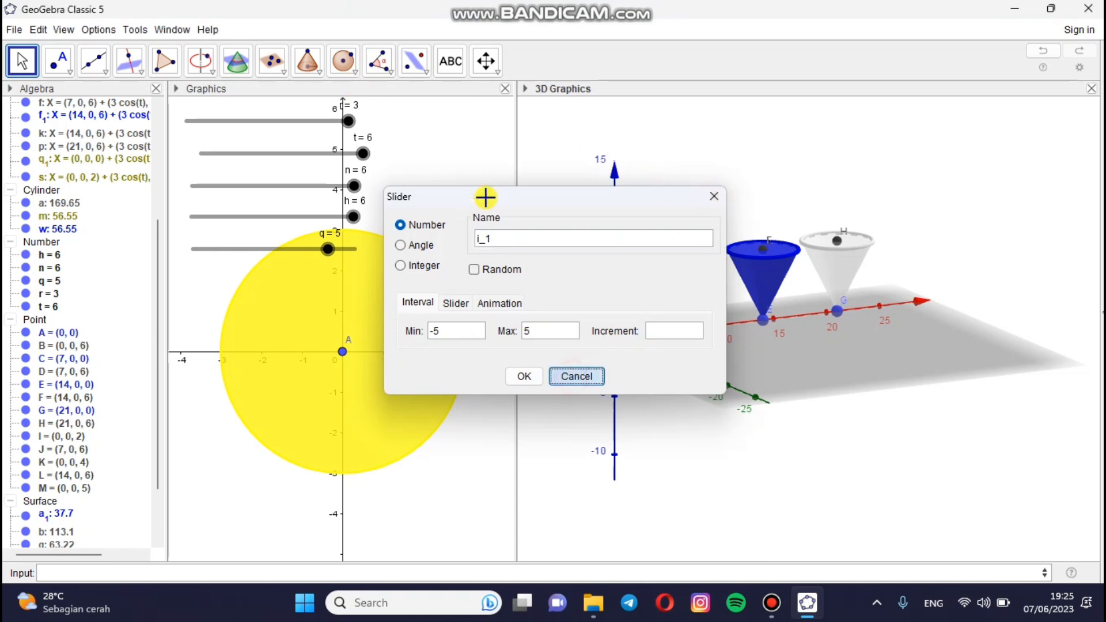
- Try to construct a cylinder between points M and K, then undo the stray point placed near K
left_click(319, 73)
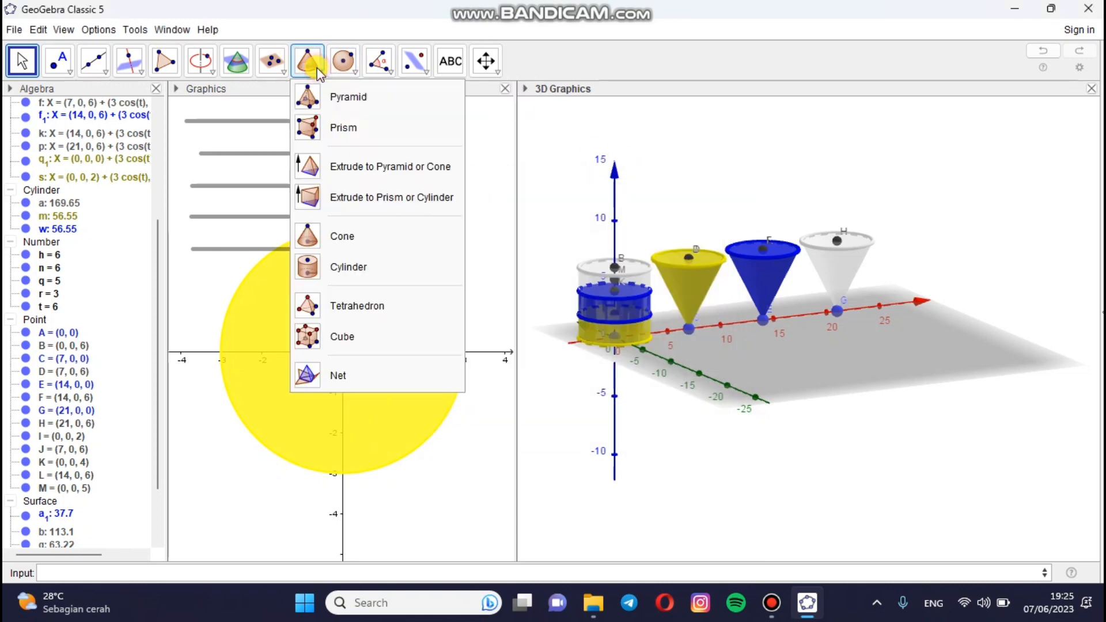
left_click(324, 265)
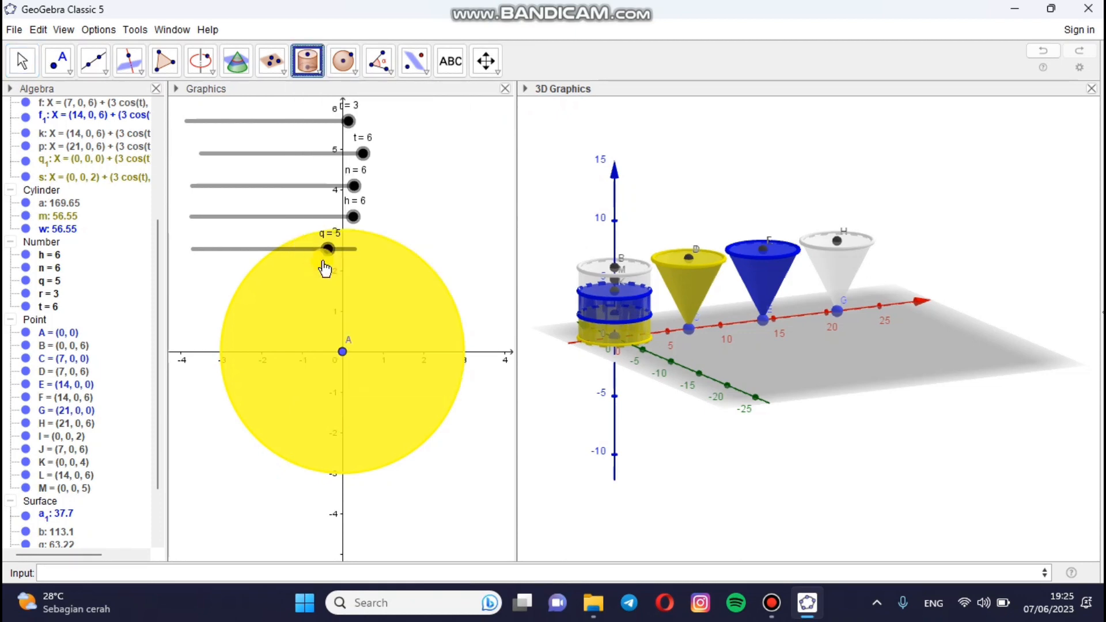
left_click(613, 292)
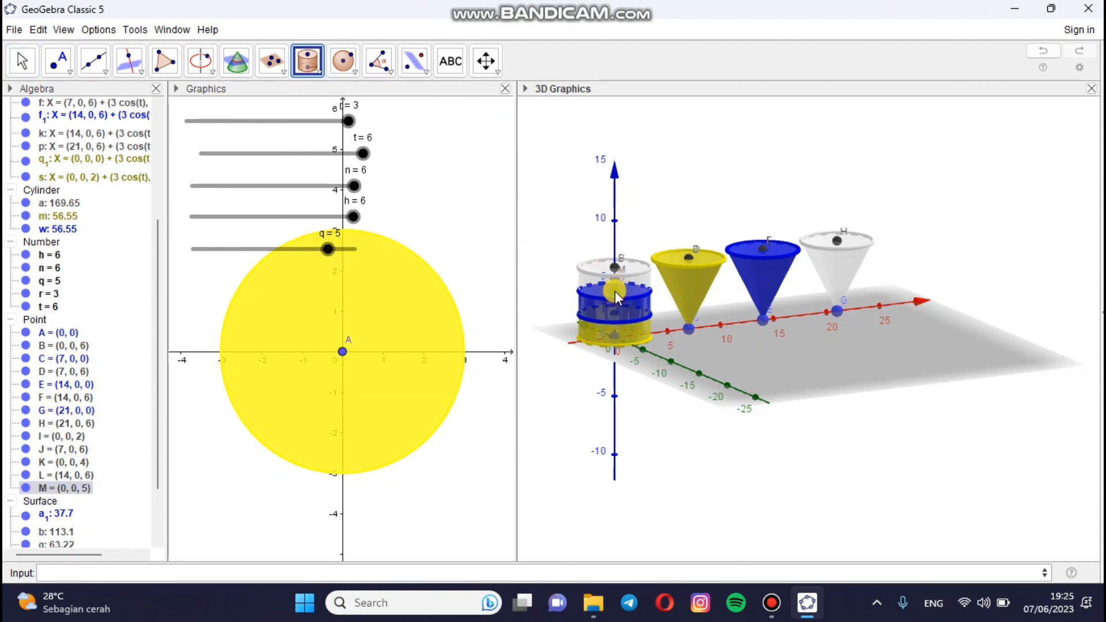
left_click(613, 293)
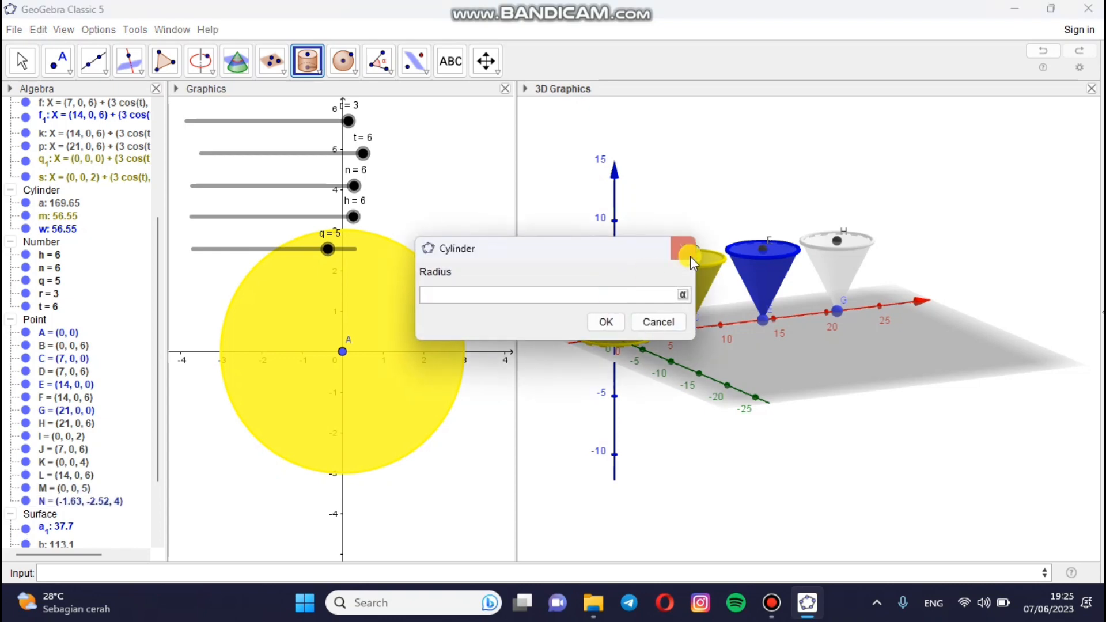
key("Escape")
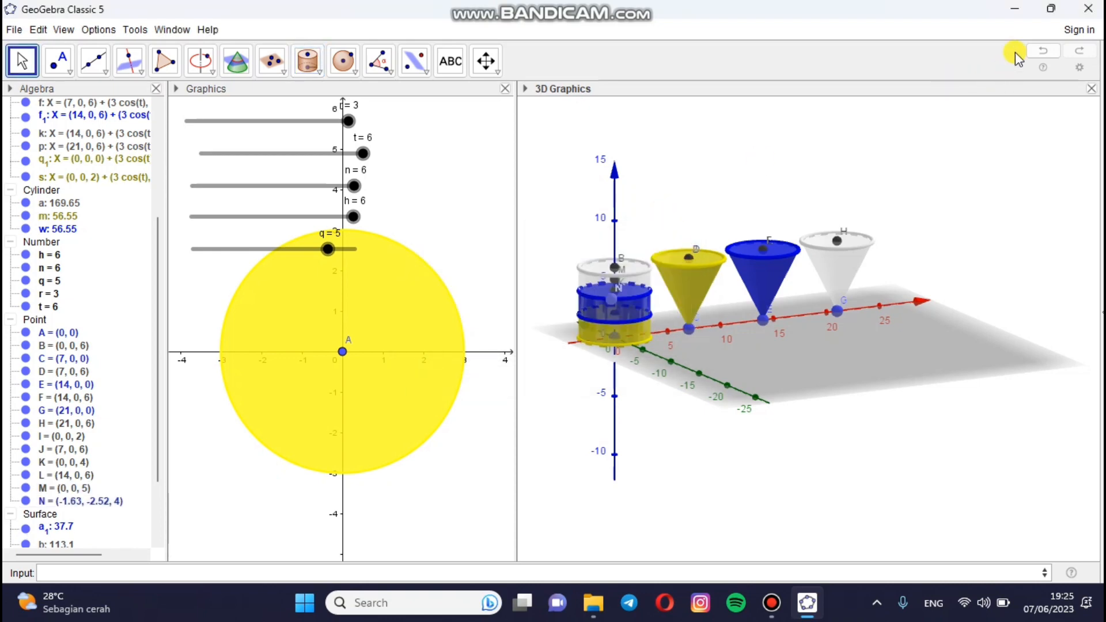
left_click(1038, 49)
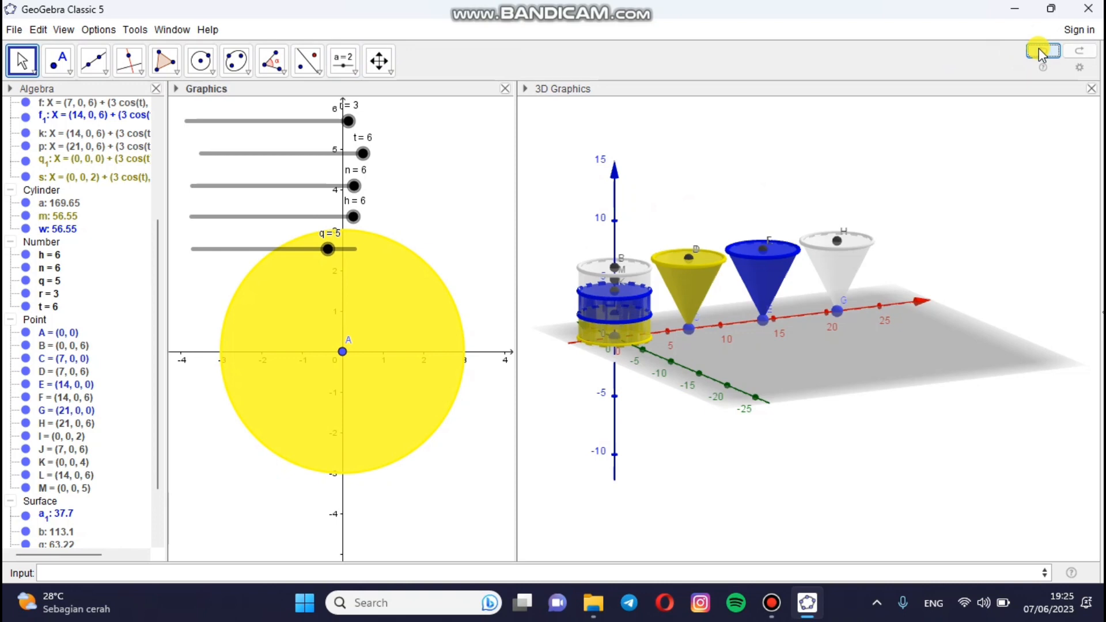
left_click(576, 196)
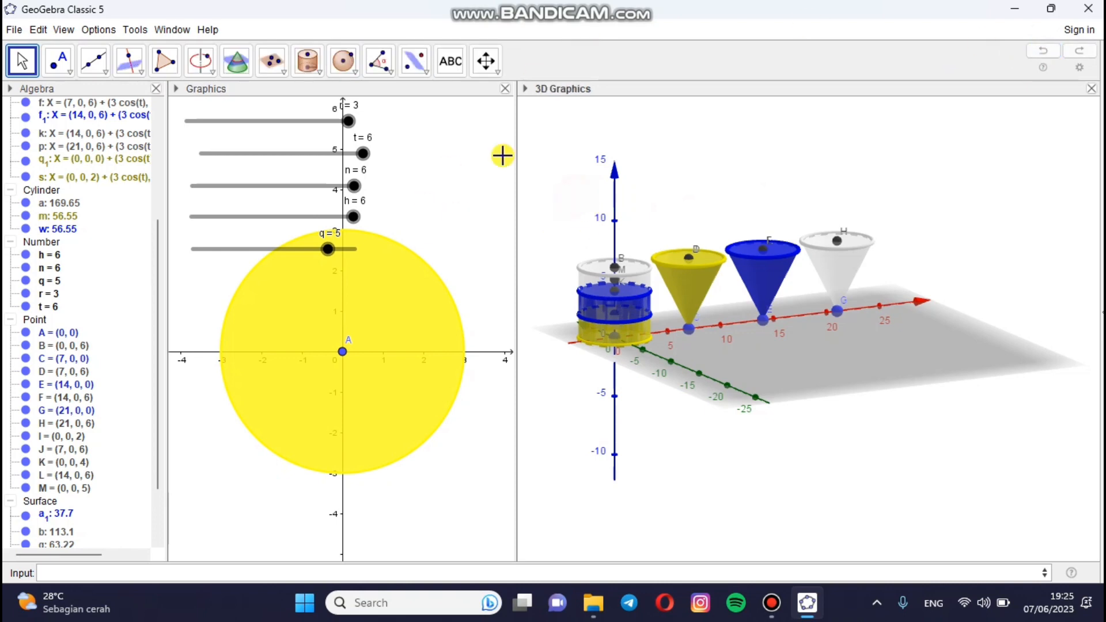
left_click(318, 70)
left_click(320, 71)
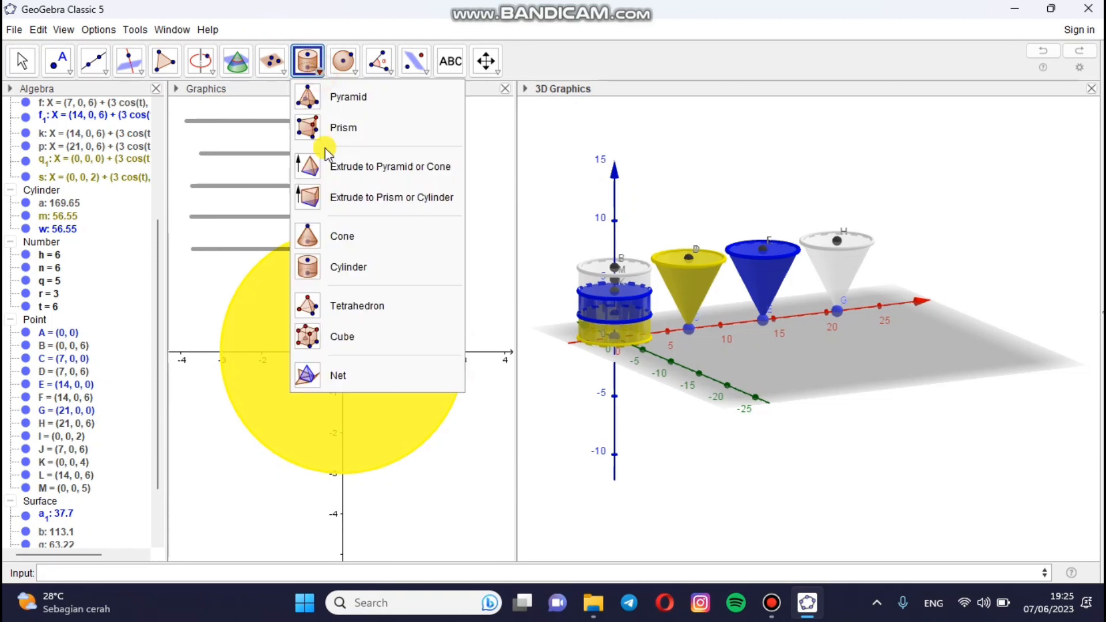
left_click(350, 267)
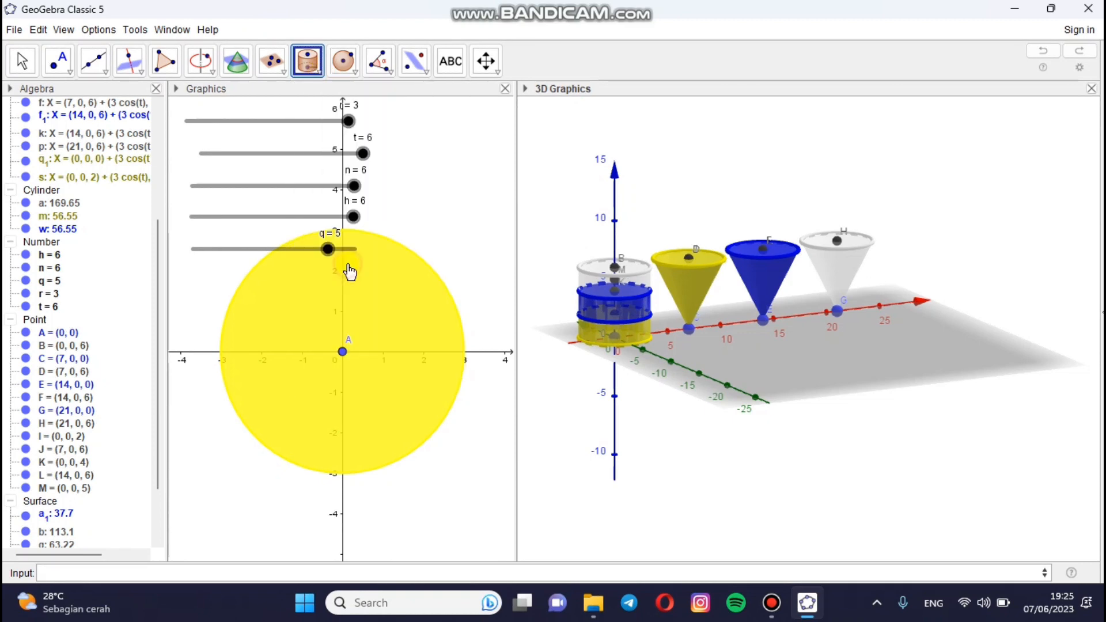
left_click(613, 290)
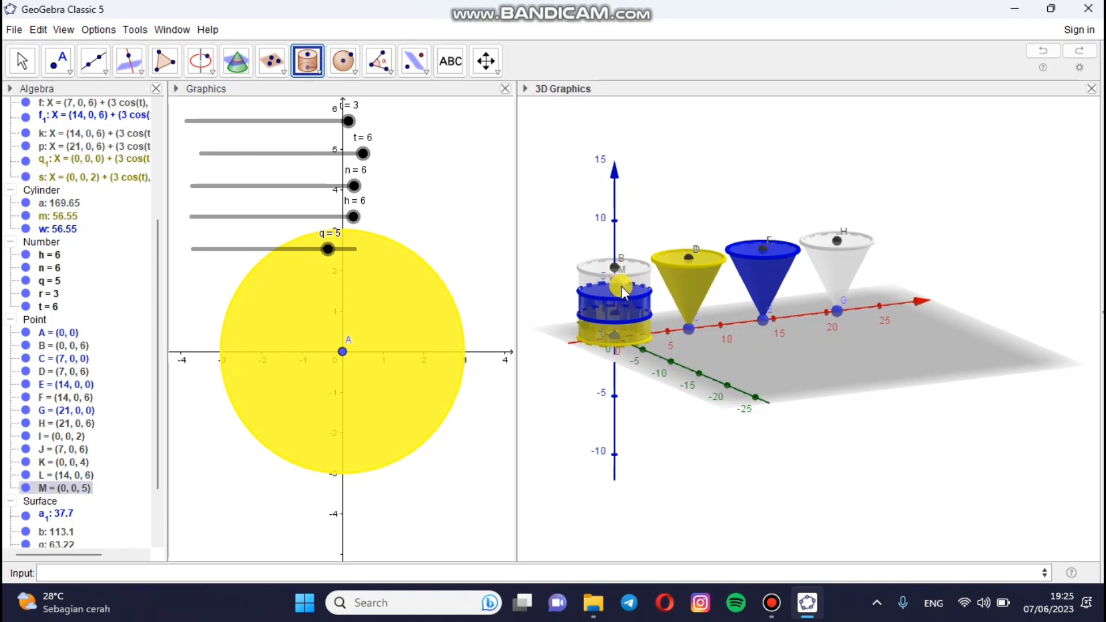
left_click(614, 291)
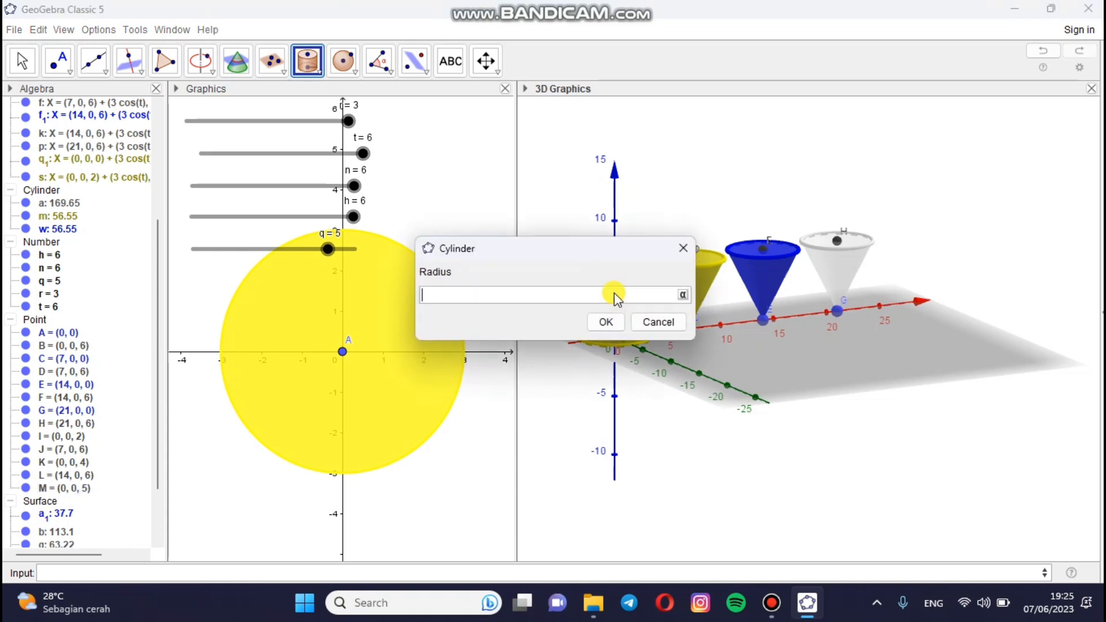
left_click(683, 247)
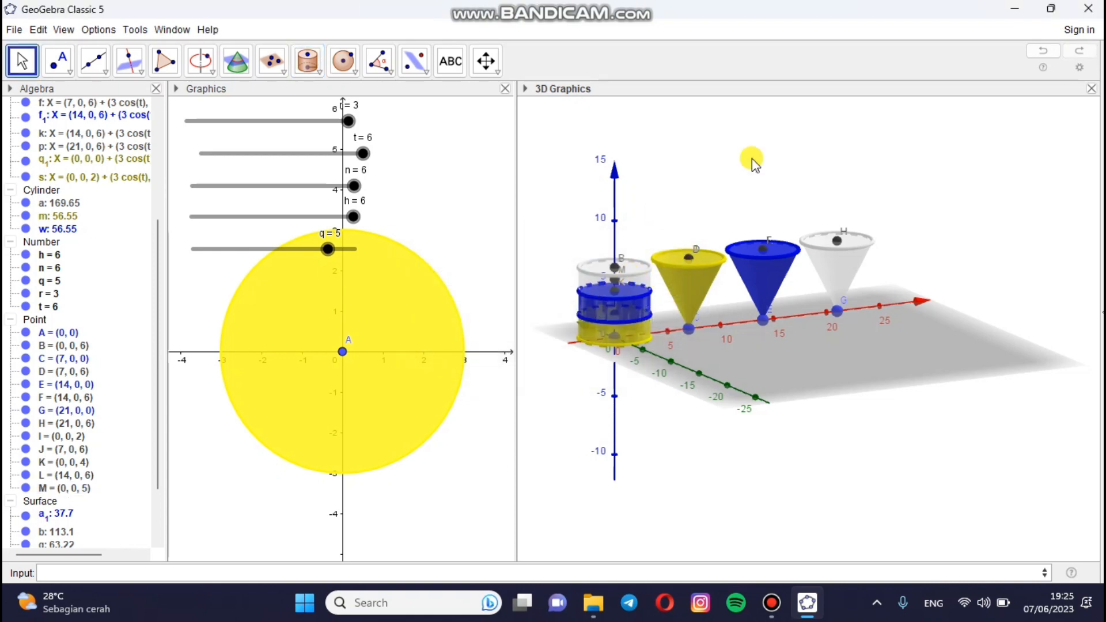
- Set slider q to 6 and construct a cylinder of radius r from point K to the top point at (0,0,6)
left_click_drag(330, 253, 367, 229)
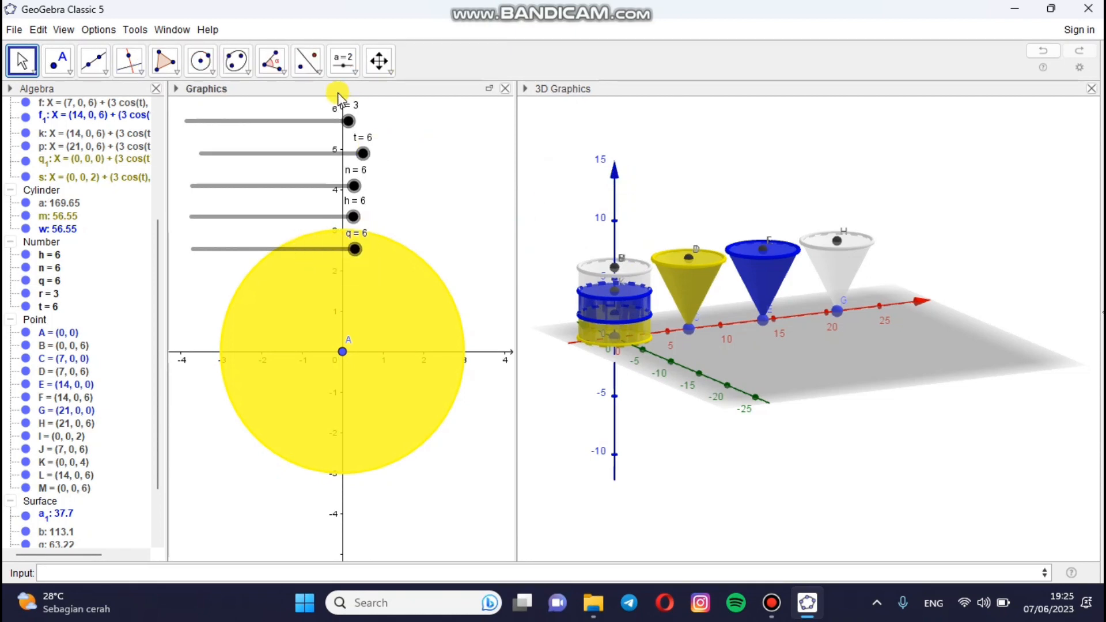
left_click(687, 112)
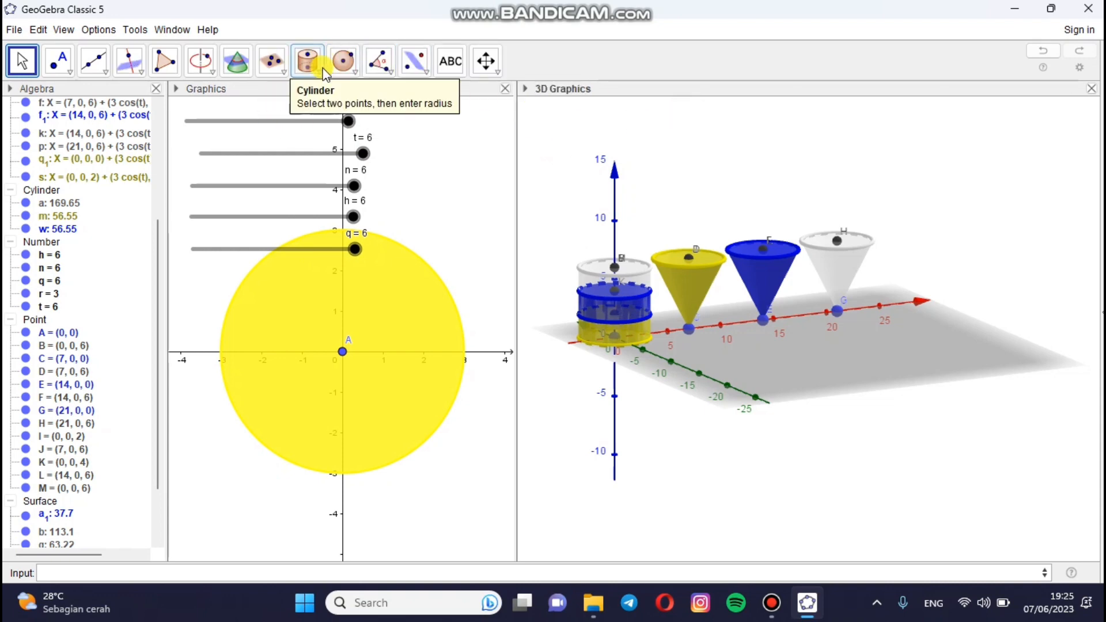
left_click(308, 62)
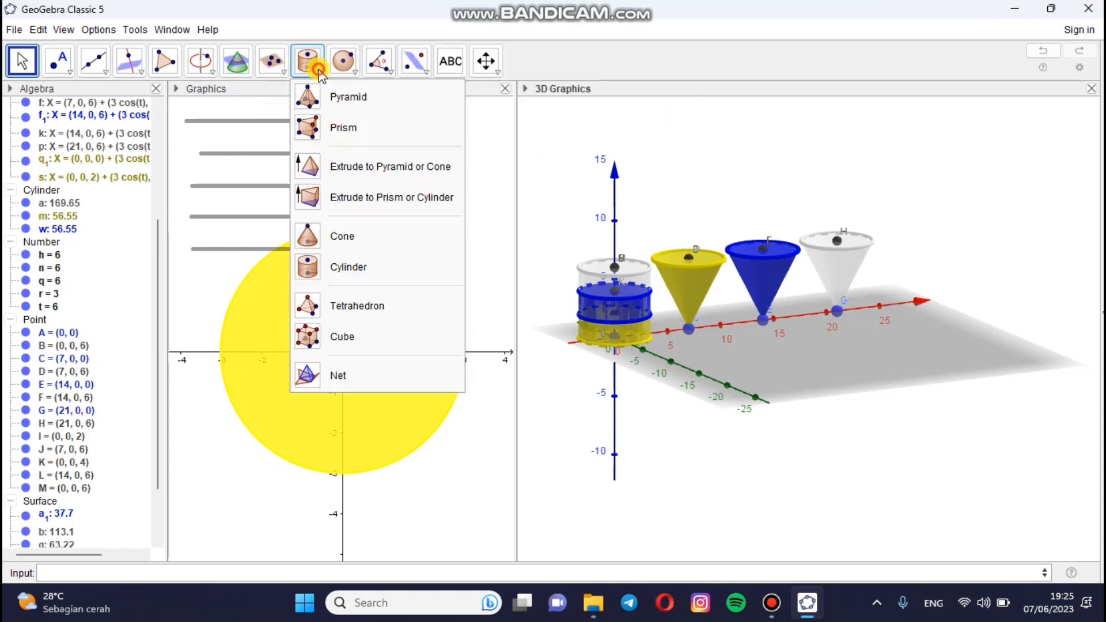
left_click(351, 264)
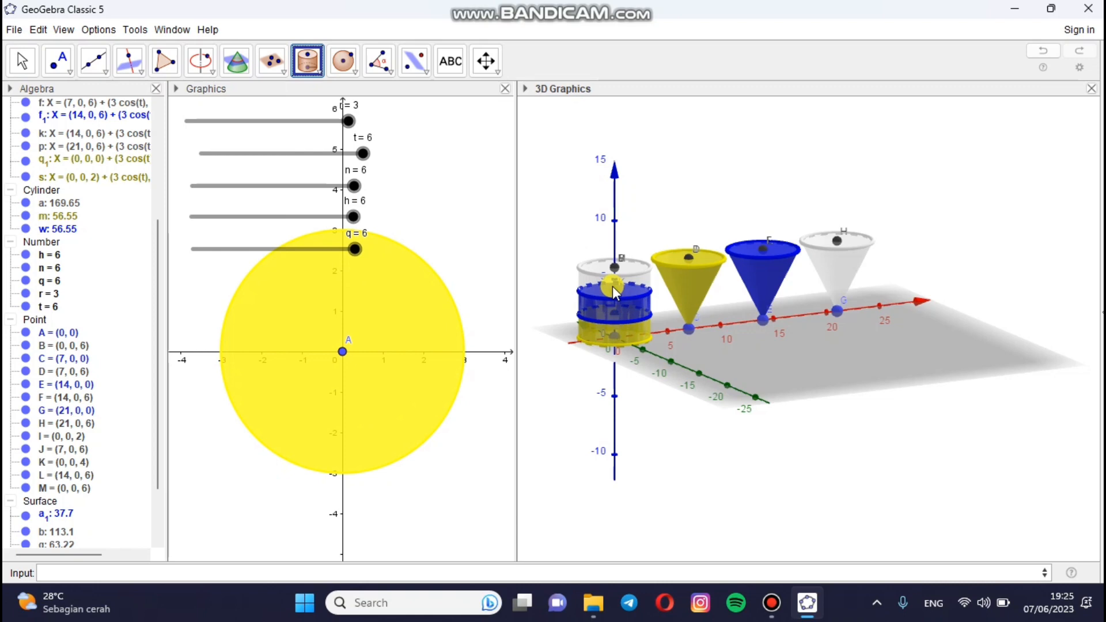
left_click(612, 285)
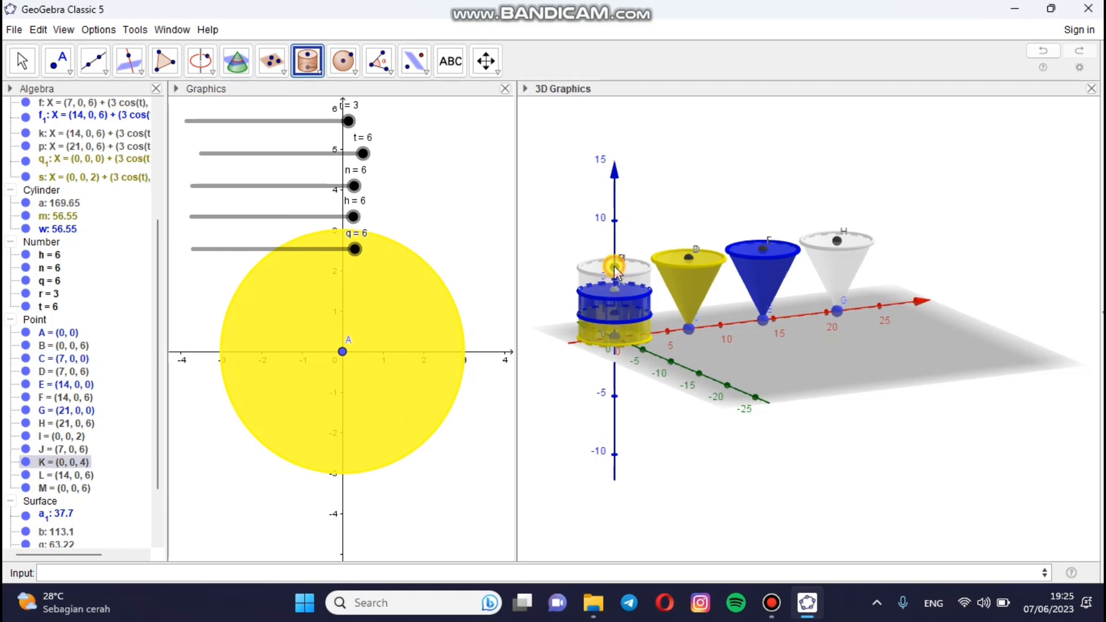
left_click(614, 266)
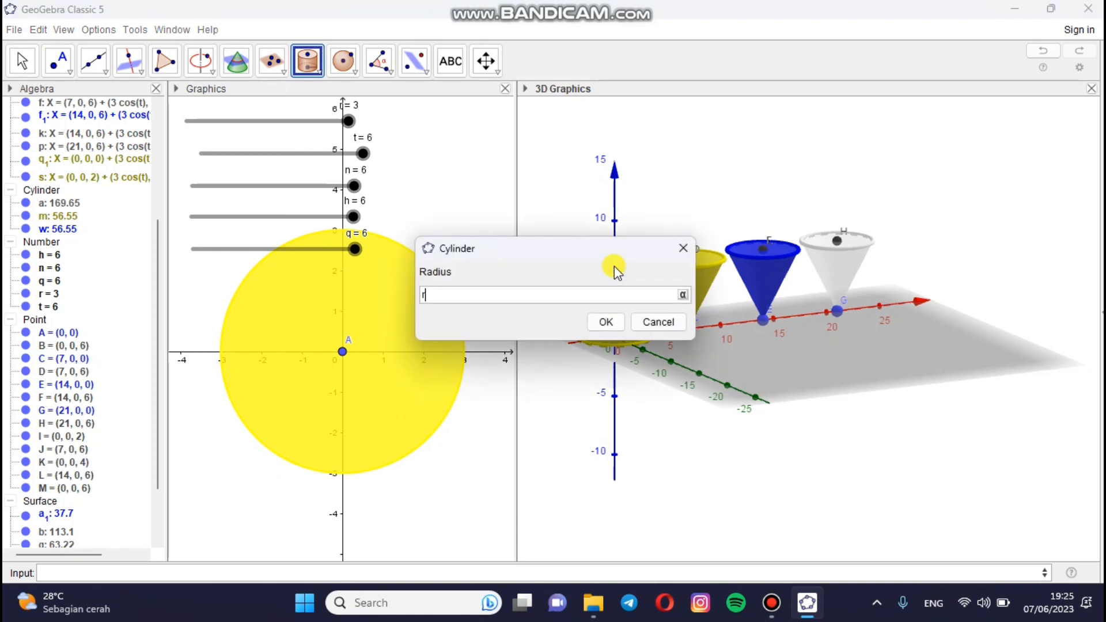
left_click(605, 321)
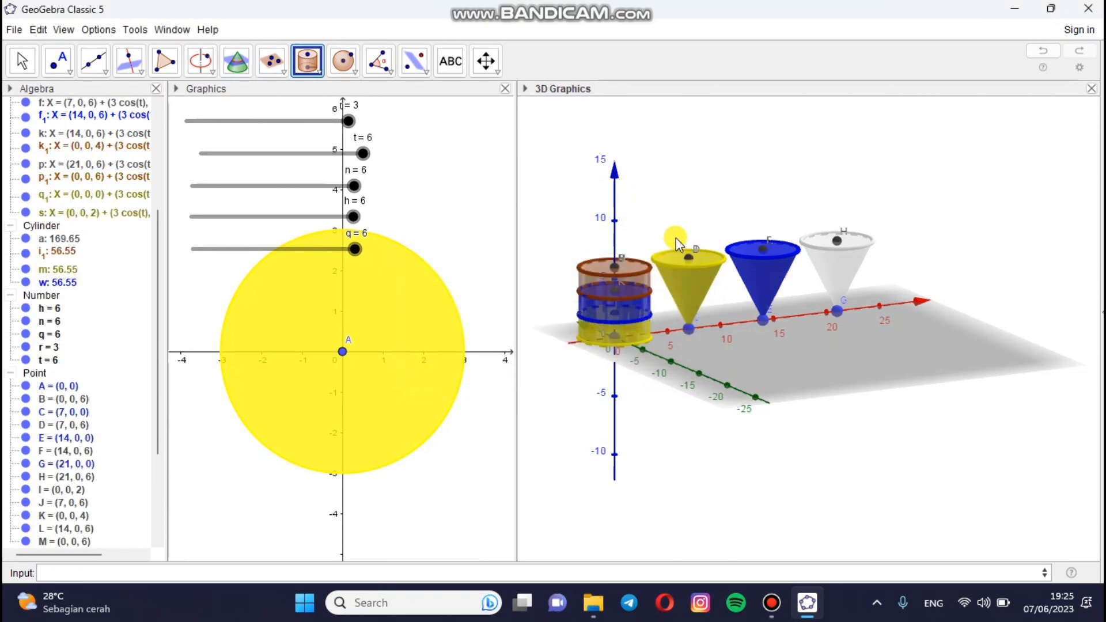
- Colour the upper cylinder between points K and M red with an opacity of 75
left_click(682, 224)
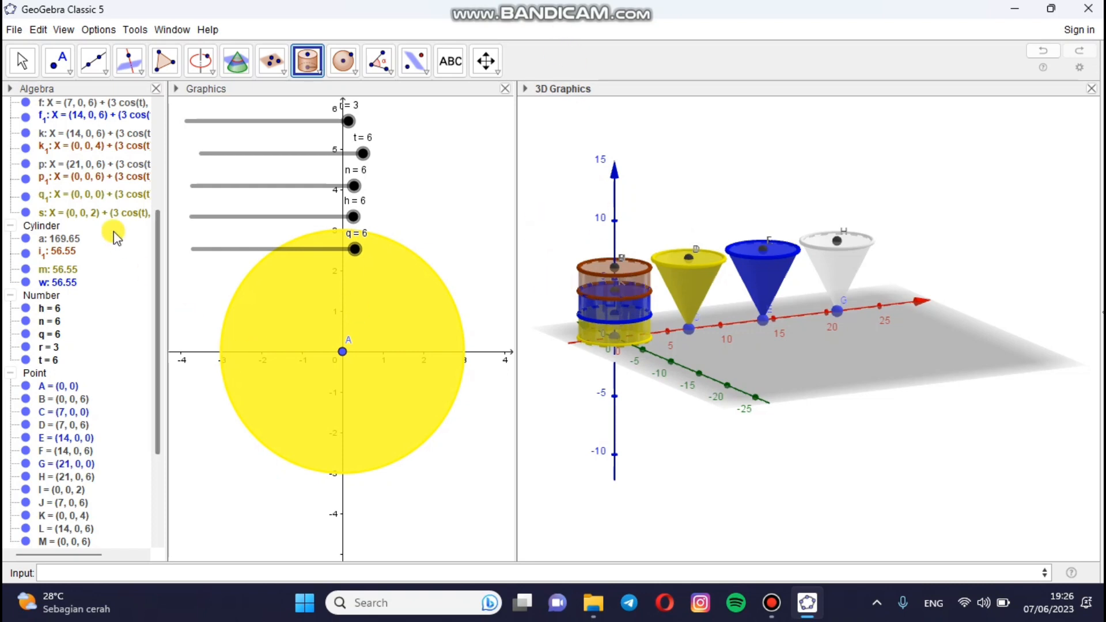
left_click(68, 252)
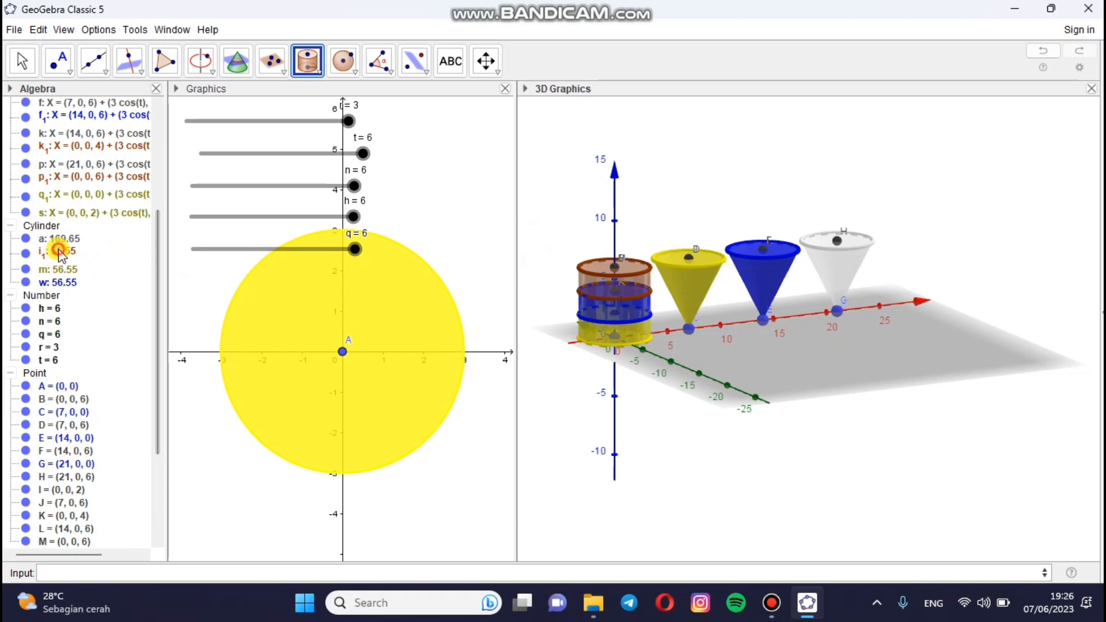
double_click(59, 251)
right_click(59, 251)
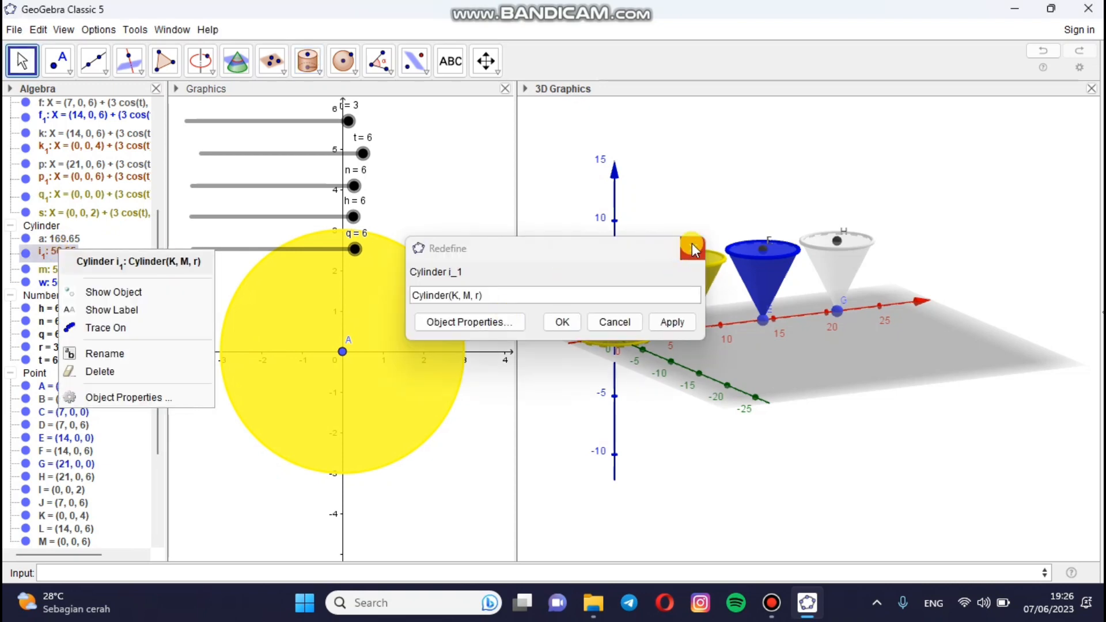
key("Return")
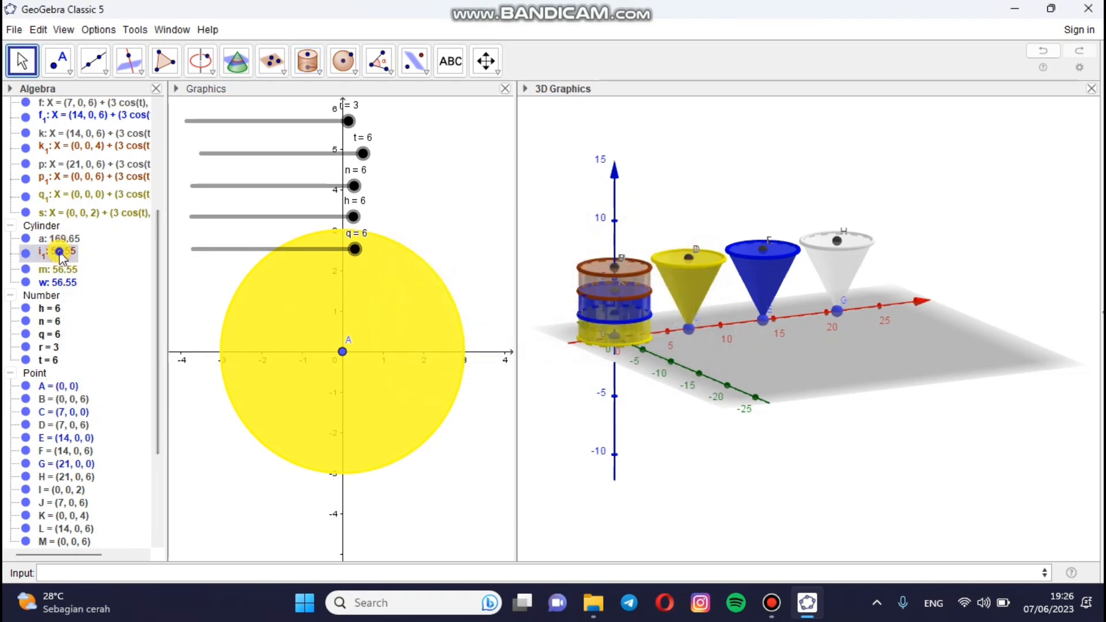
right_click(60, 252)
left_click(113, 397)
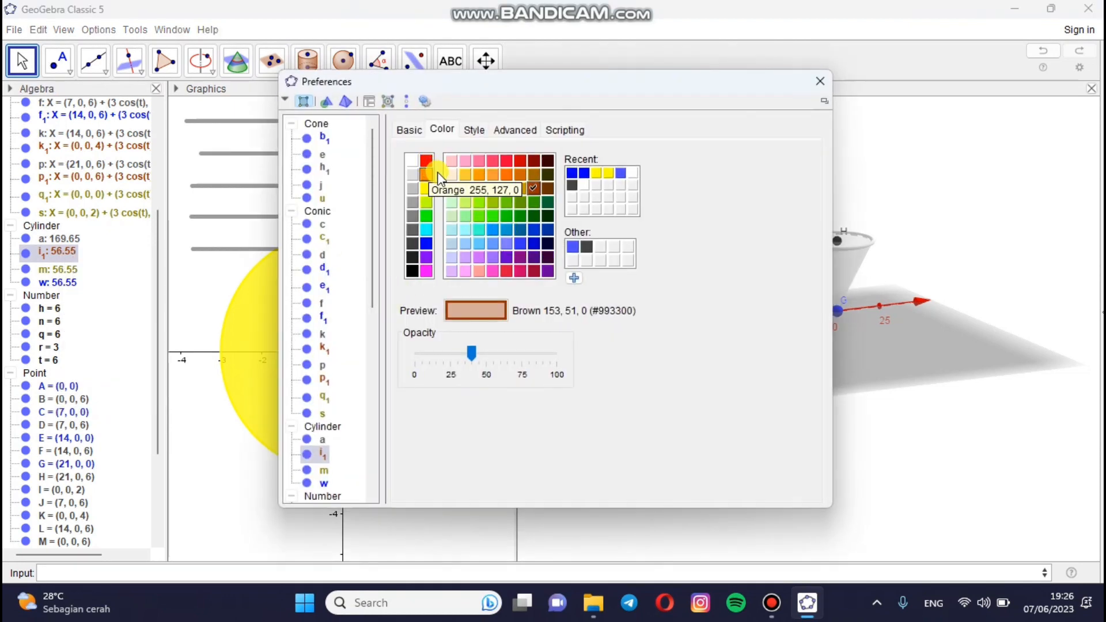
left_click(425, 162)
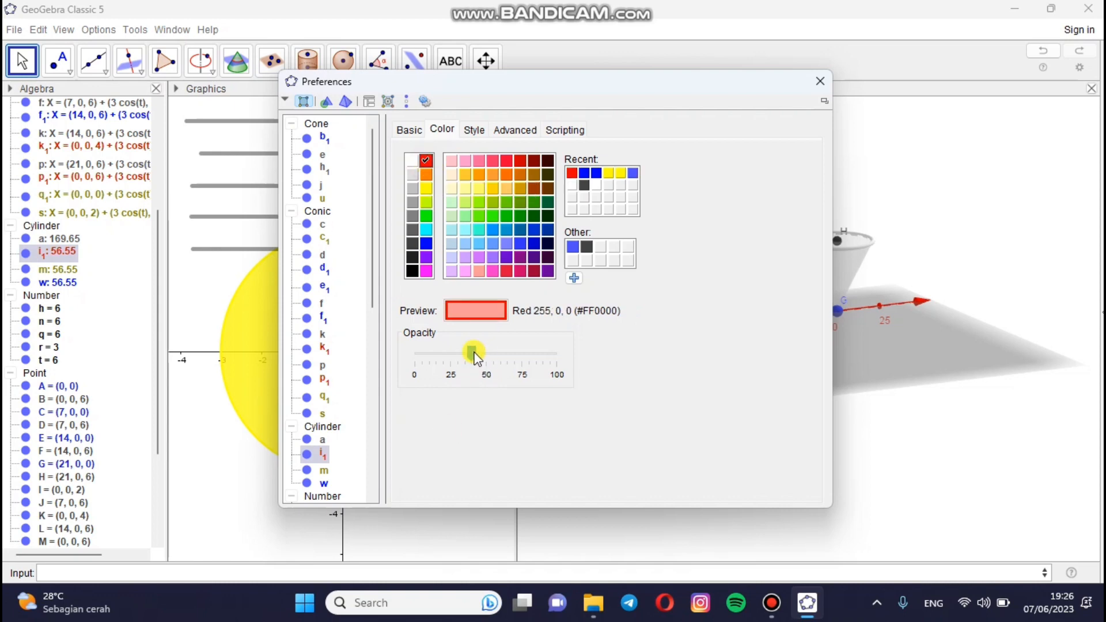
left_click_drag(473, 354, 528, 356)
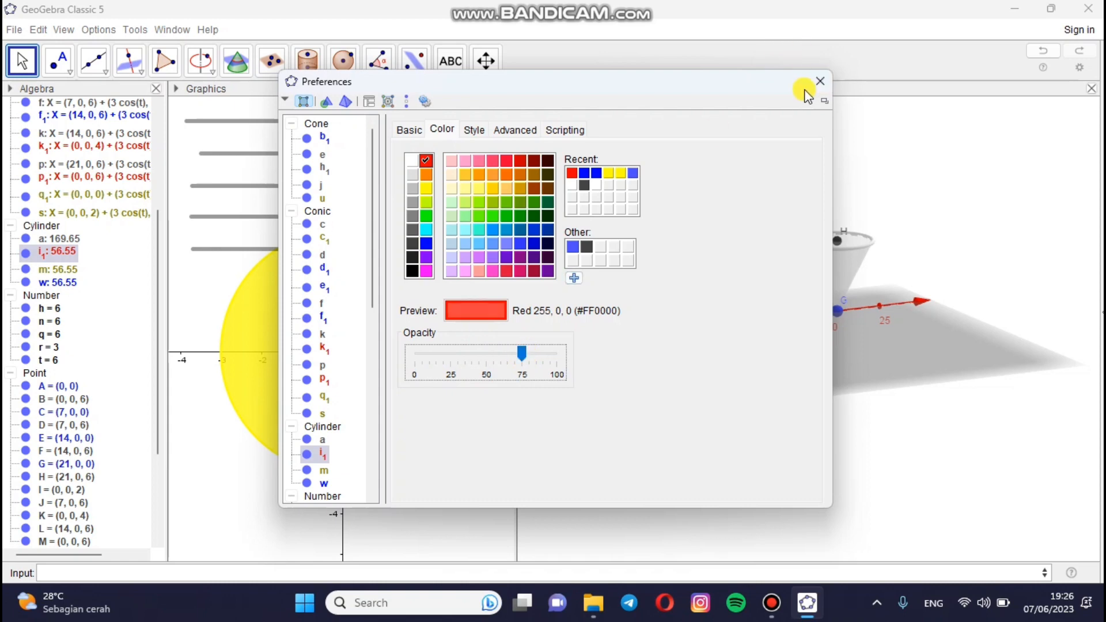
left_click(820, 81)
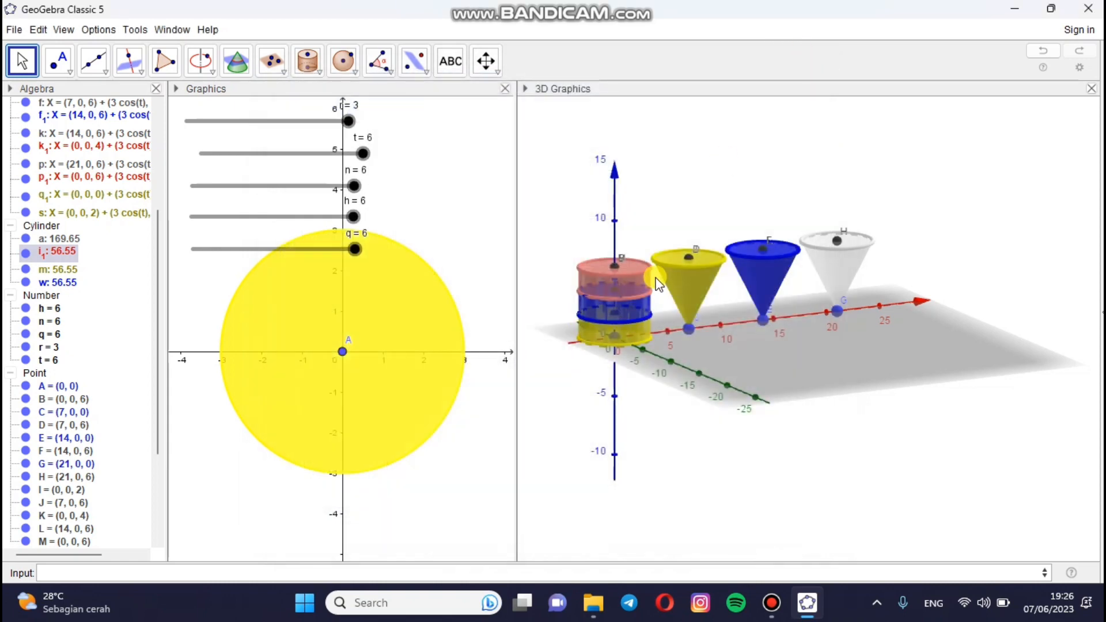
- Refresh the upper cylinder's displayed colours by selecting its top and lower circles in turn and clearing the selection
left_click(642, 277)
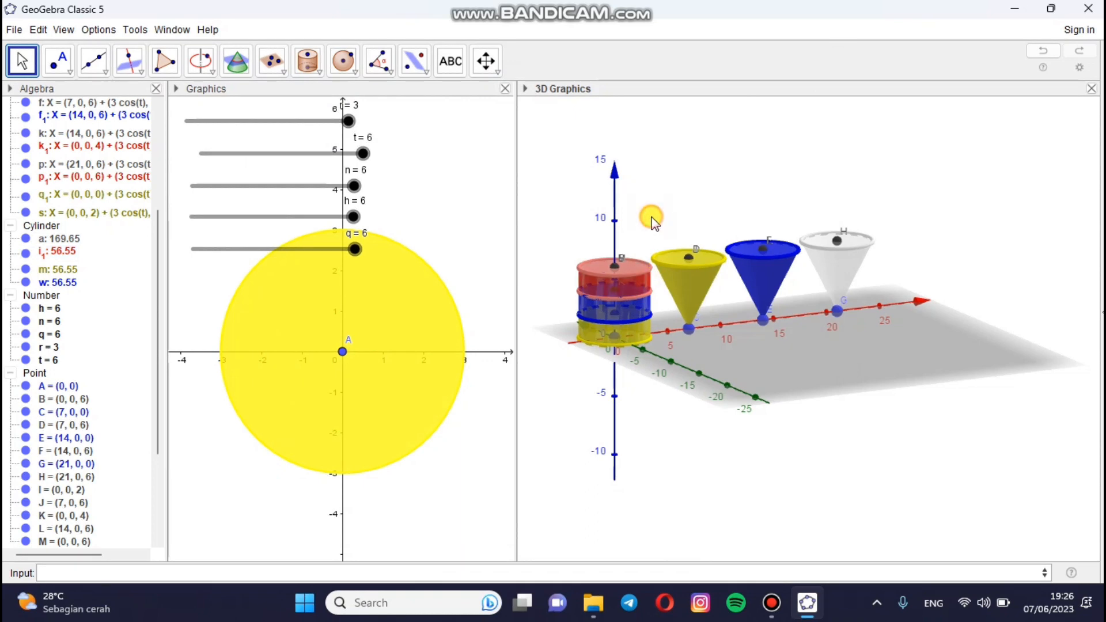
left_click(632, 271)
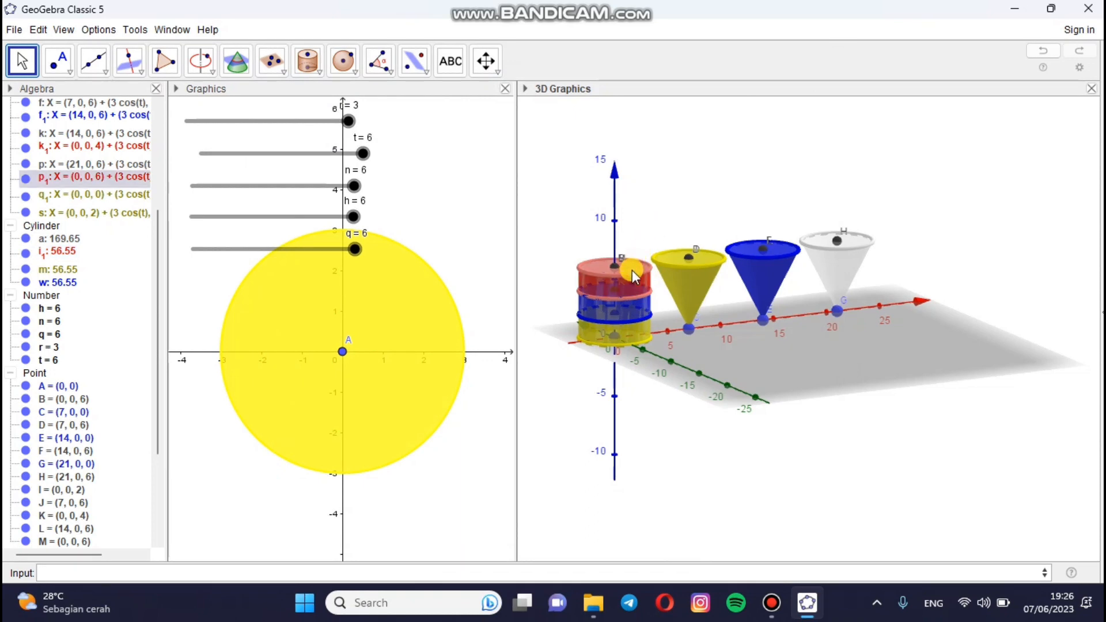
left_click(644, 229)
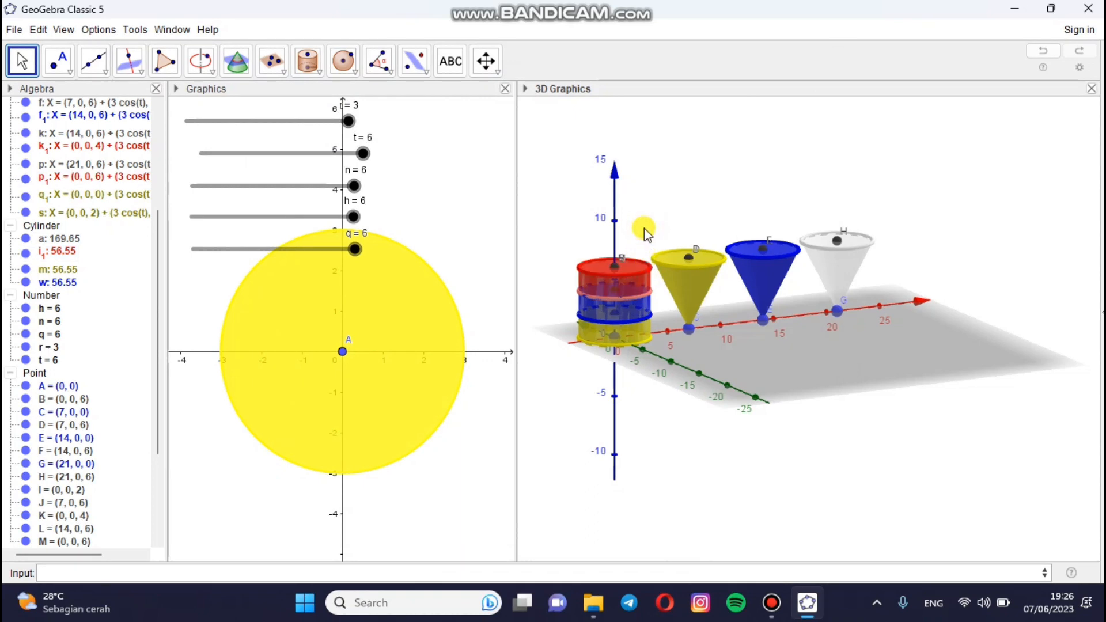
left_click(641, 297)
left_click(697, 196)
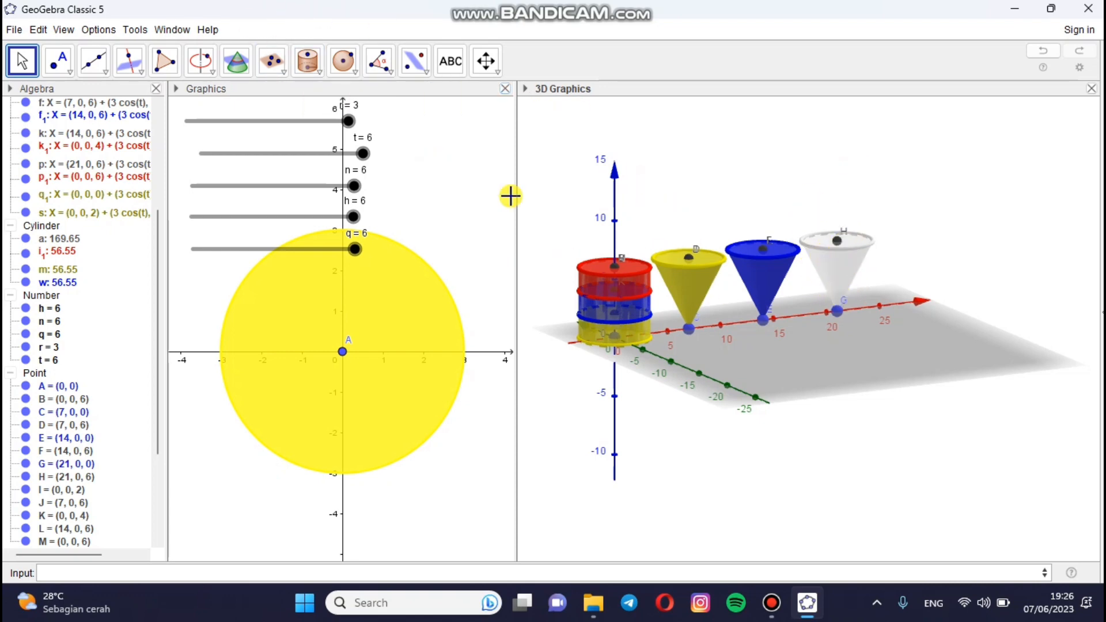
- Define point N=(21,0,q) on the third cone's axis and set slider q to 4
left_click(282, 565)
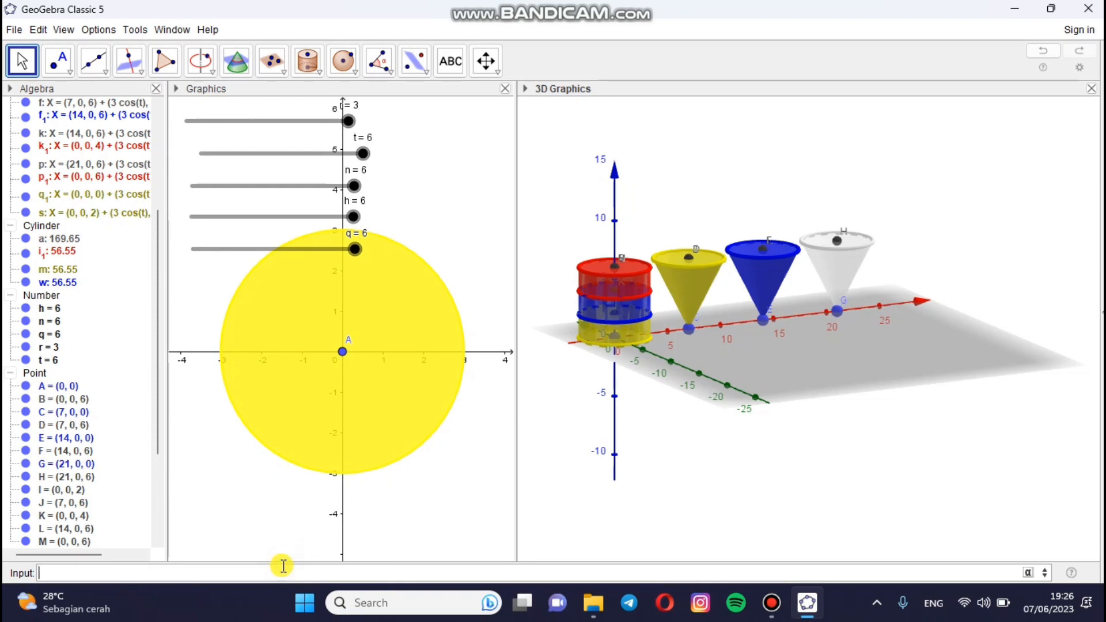
type("N=(21,0,q")
key("Return")
mouse_move(355, 249)
left_mouse_down()
mouse_move(279, 249)
mouse_move(348, 267)
left_mouse_up()
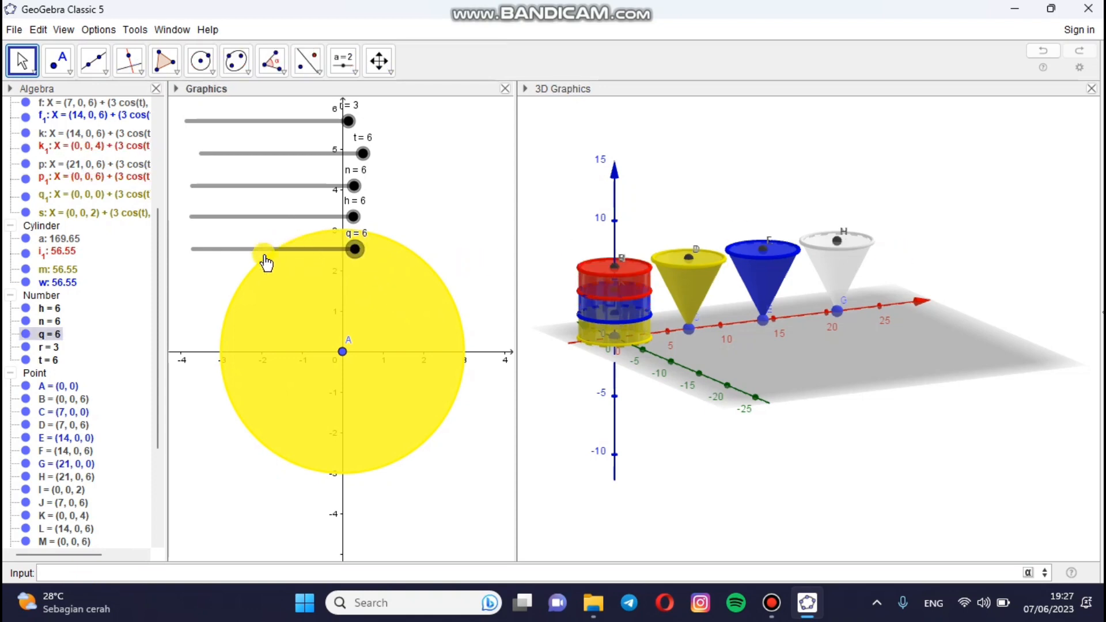
left_click_drag(266, 263, 308, 264)
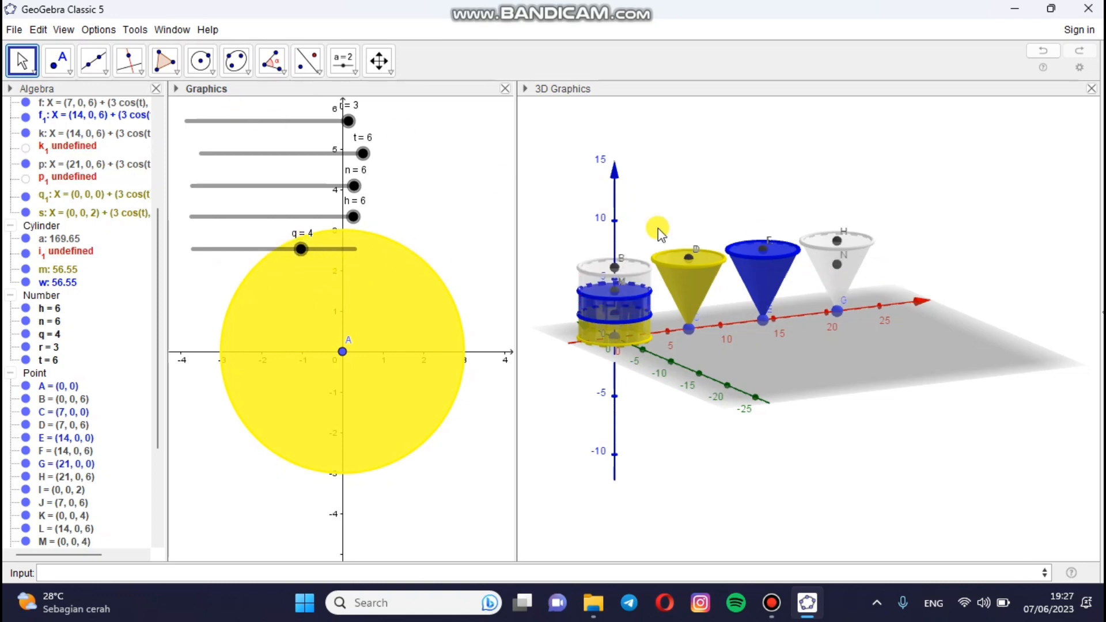
- Construct a cone of radius r with base centre N and apex G, and set slider q to 6
left_click(723, 189)
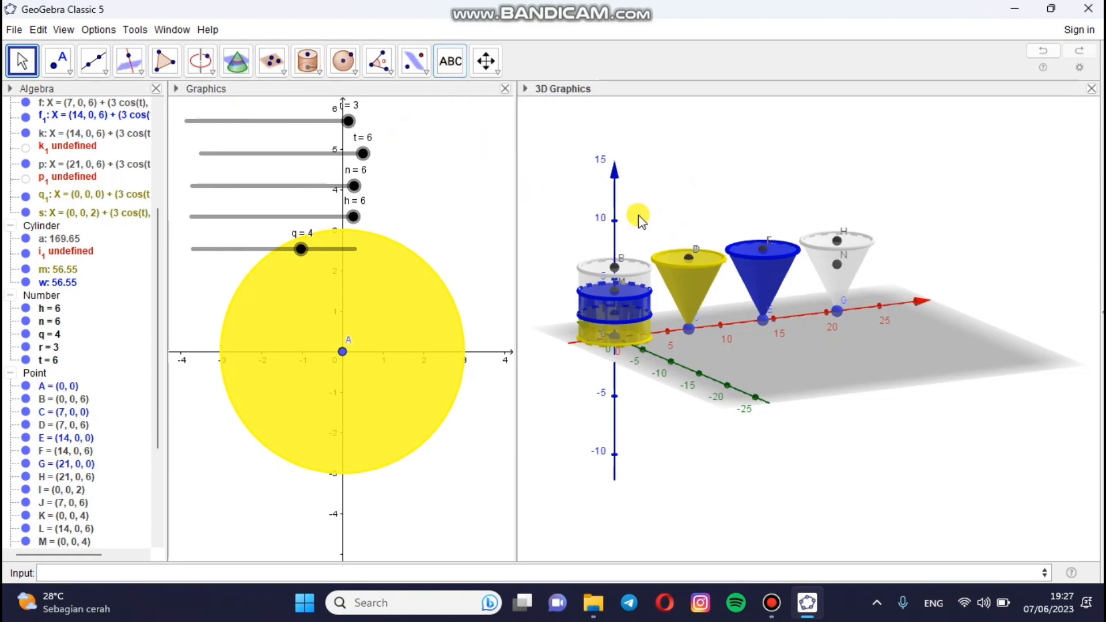
left_click(316, 78)
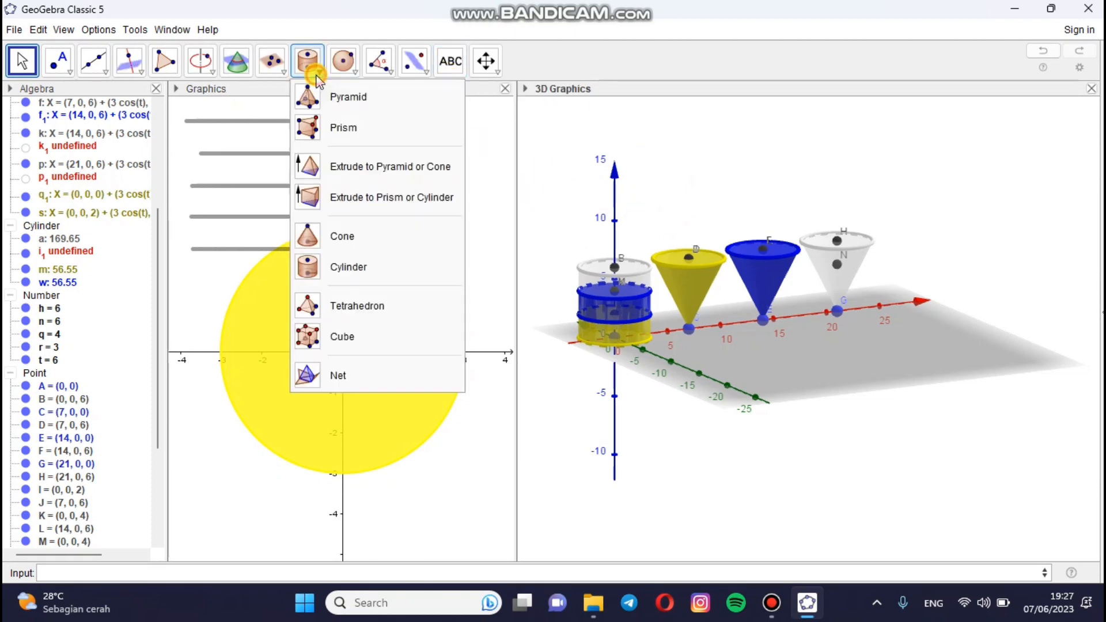
left_click(328, 249)
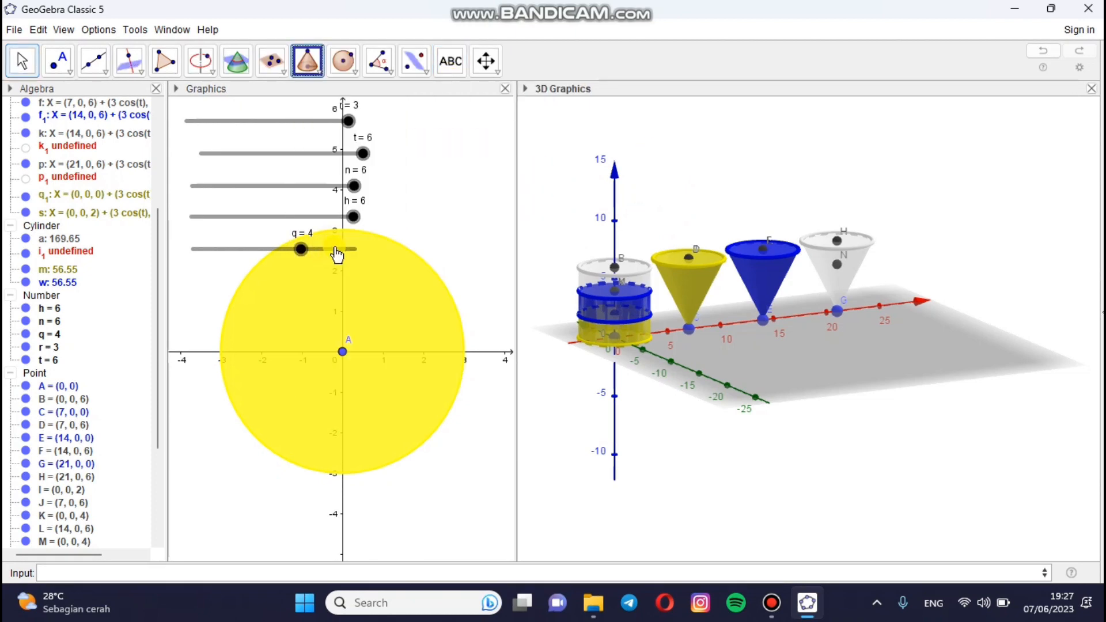
left_click(836, 267)
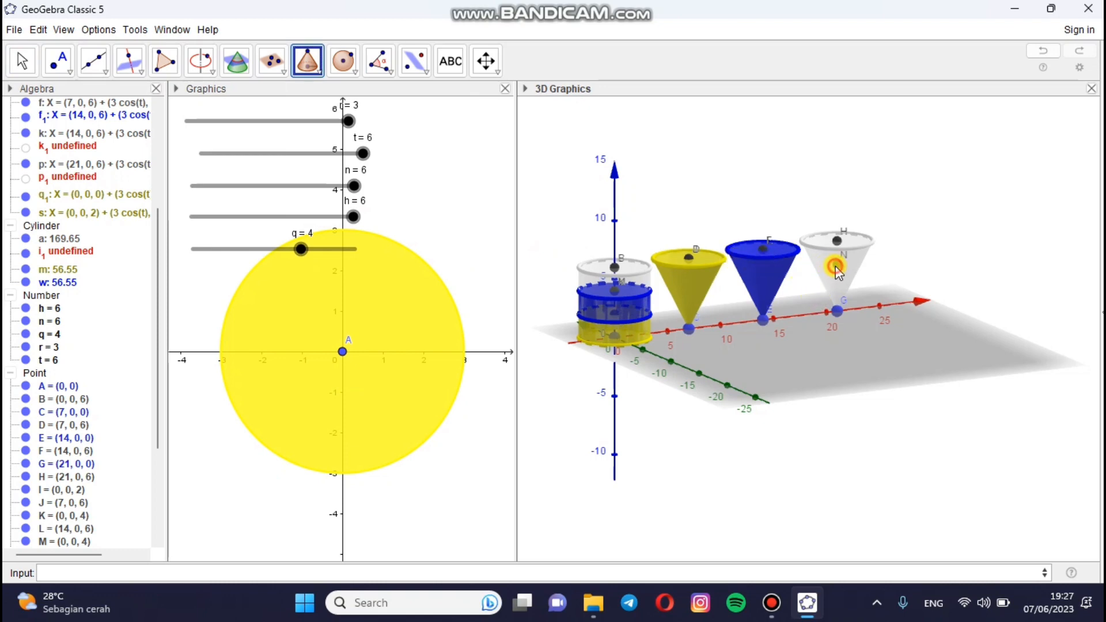
left_click(838, 314)
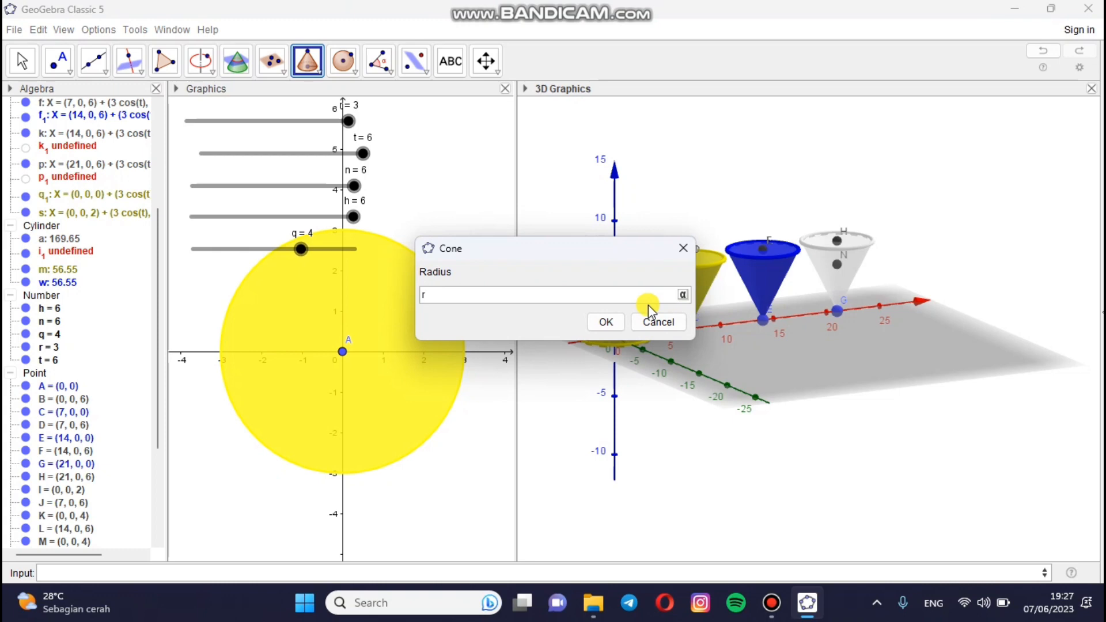
type("r")
left_click(605, 321)
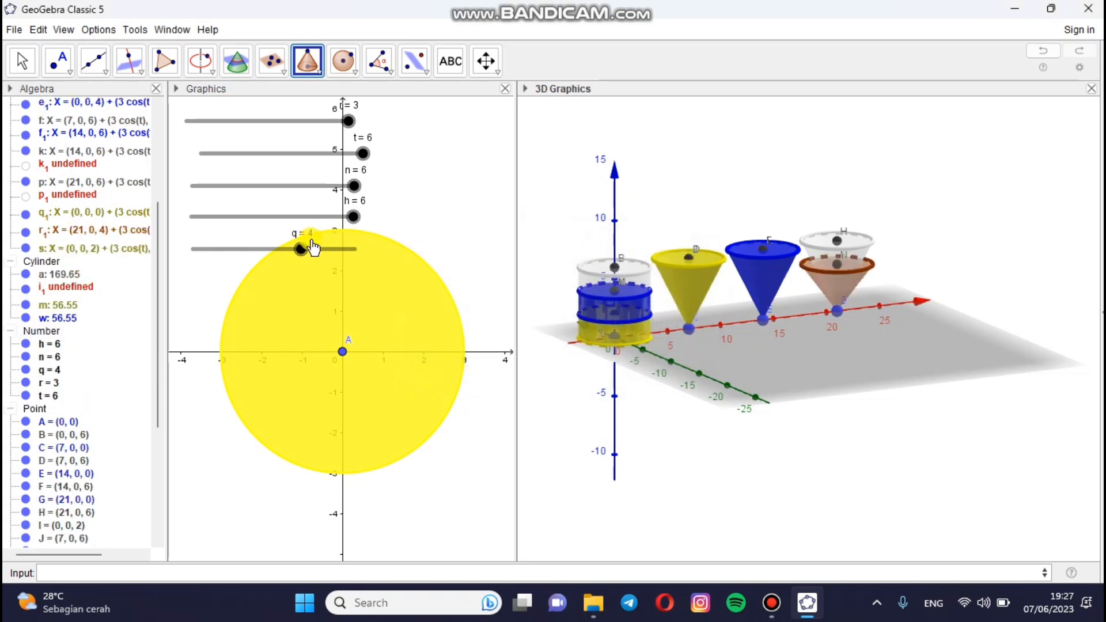
left_click_drag(305, 248, 362, 249)
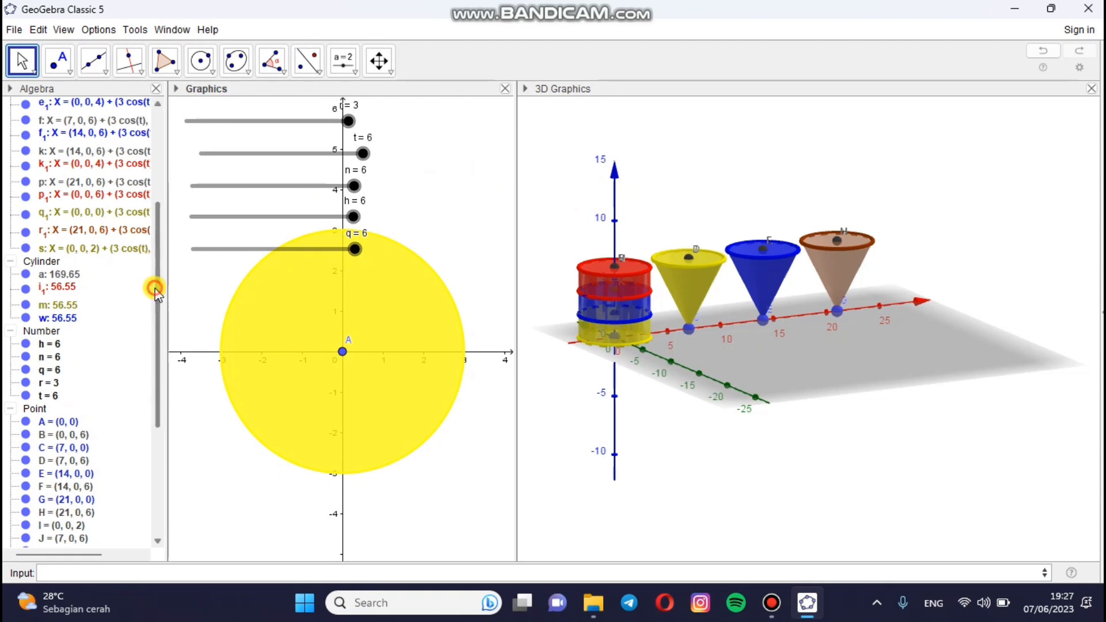
- Colour the new cone between N and G red with an opacity of about 75 and refresh its top circle's display
left_click_drag(156, 288, 153, 155)
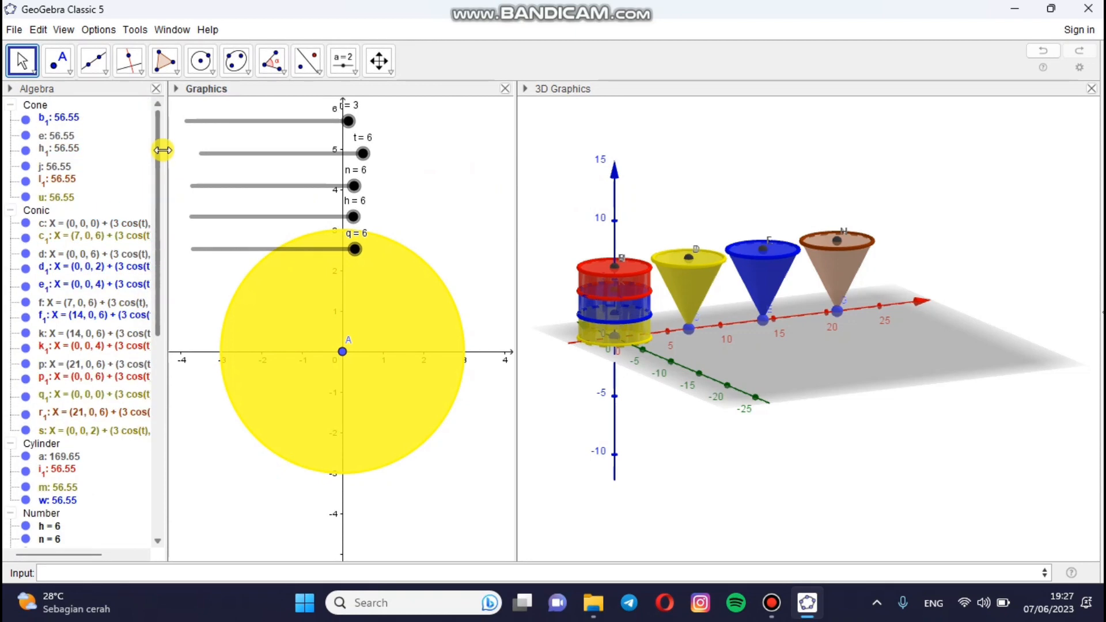
right_click(65, 183)
left_click(115, 324)
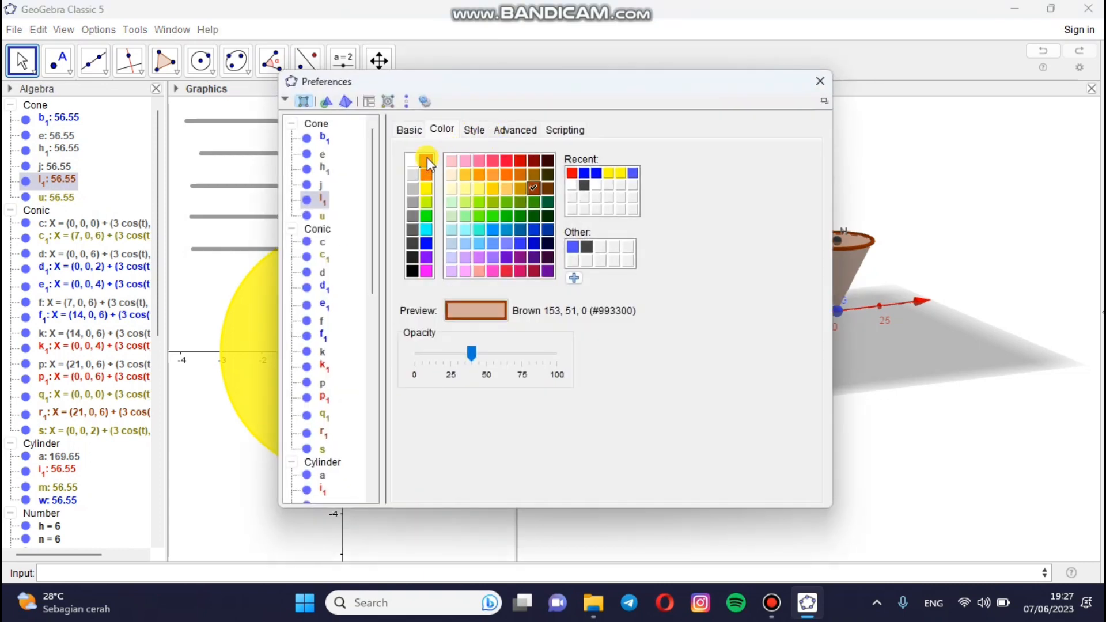
left_click(426, 157)
left_click_drag(471, 353, 524, 396)
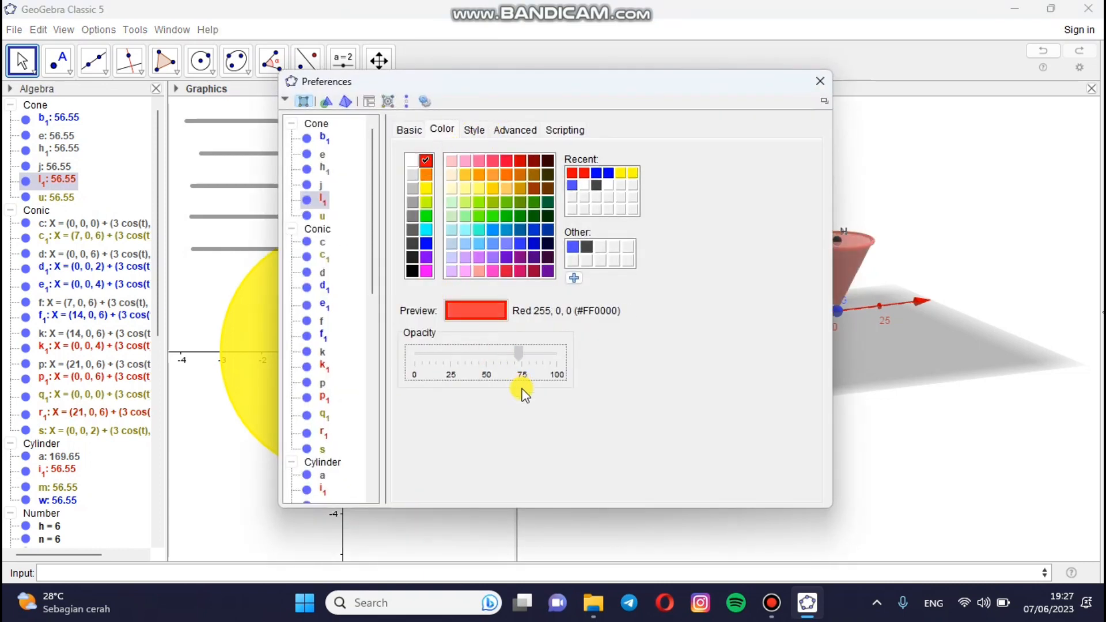
left_click(820, 80)
left_click(831, 278)
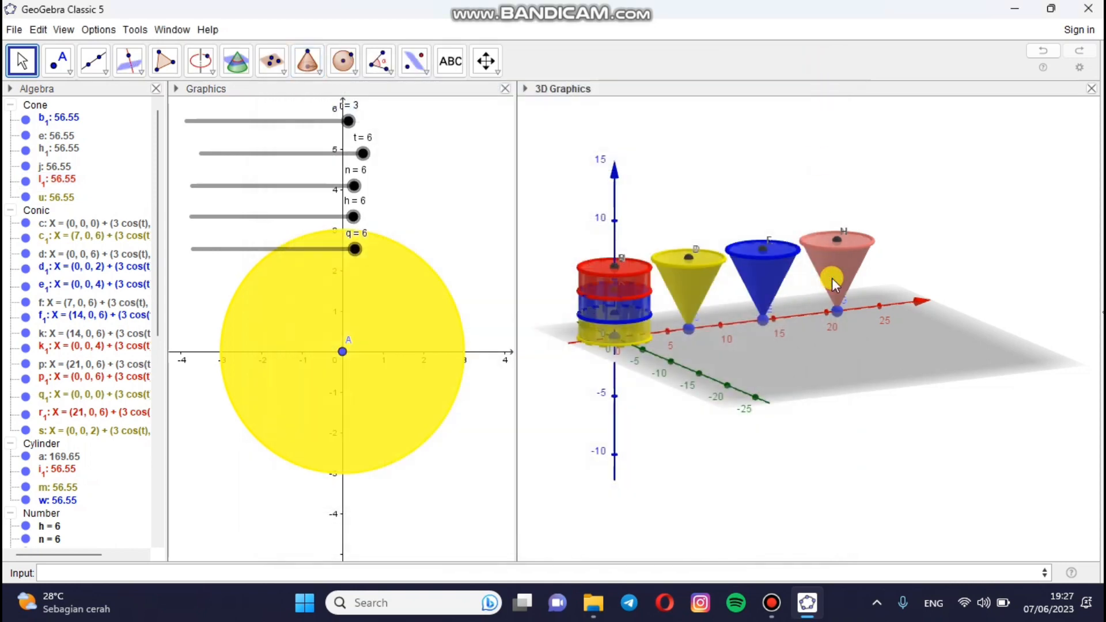
left_click(861, 252)
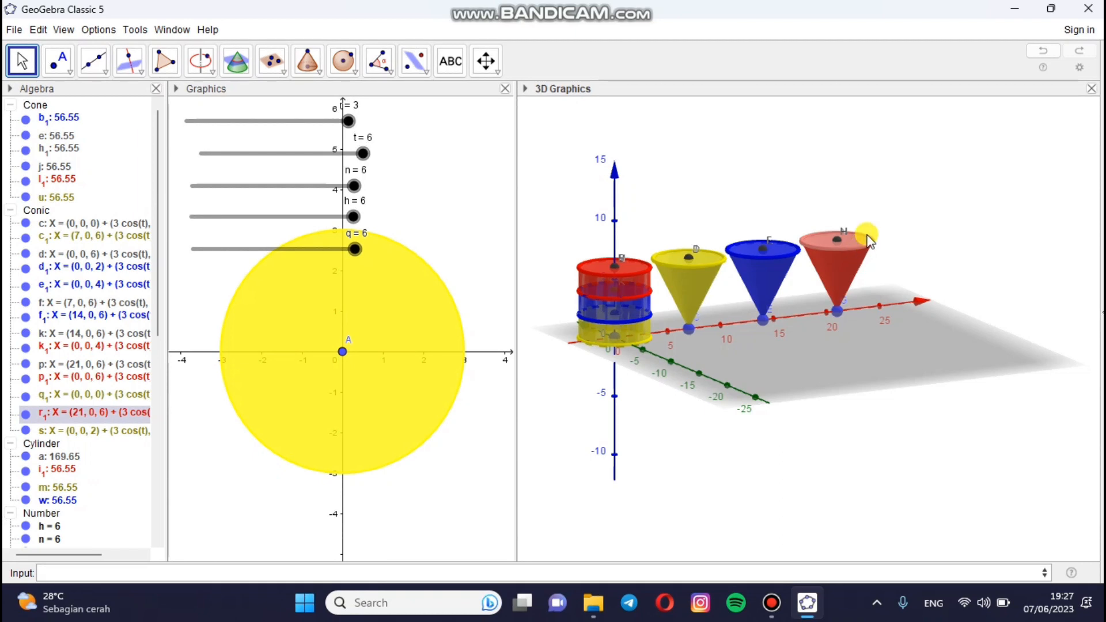
left_click(872, 215)
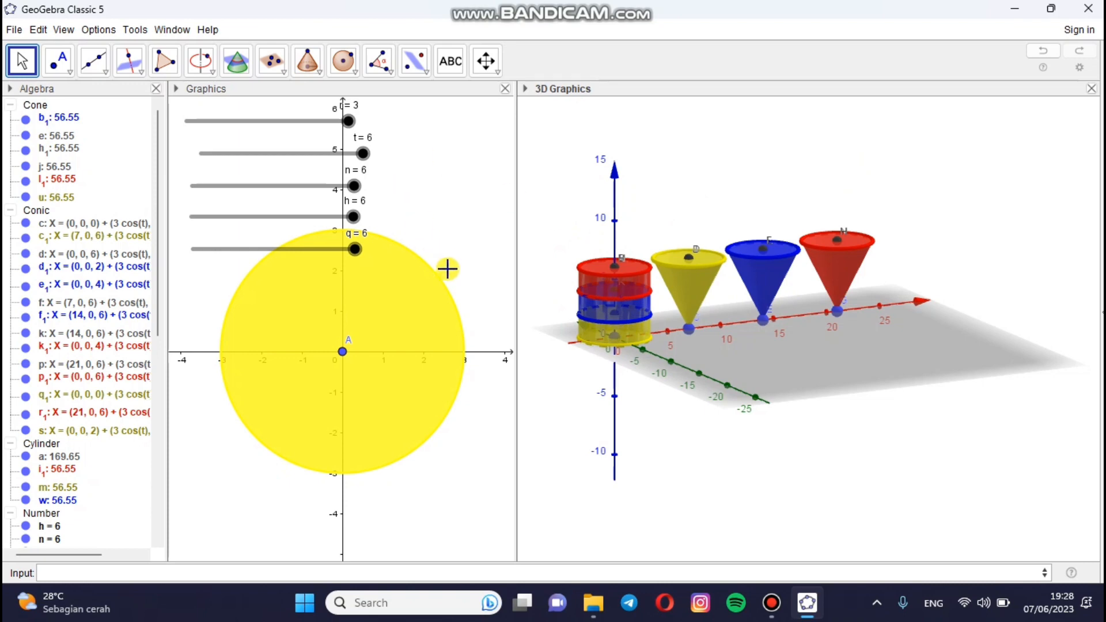
- Set sliders n, h and q to 0 one after another to test emptying the coloured fills
left_click_drag(353, 186, 192, 185)
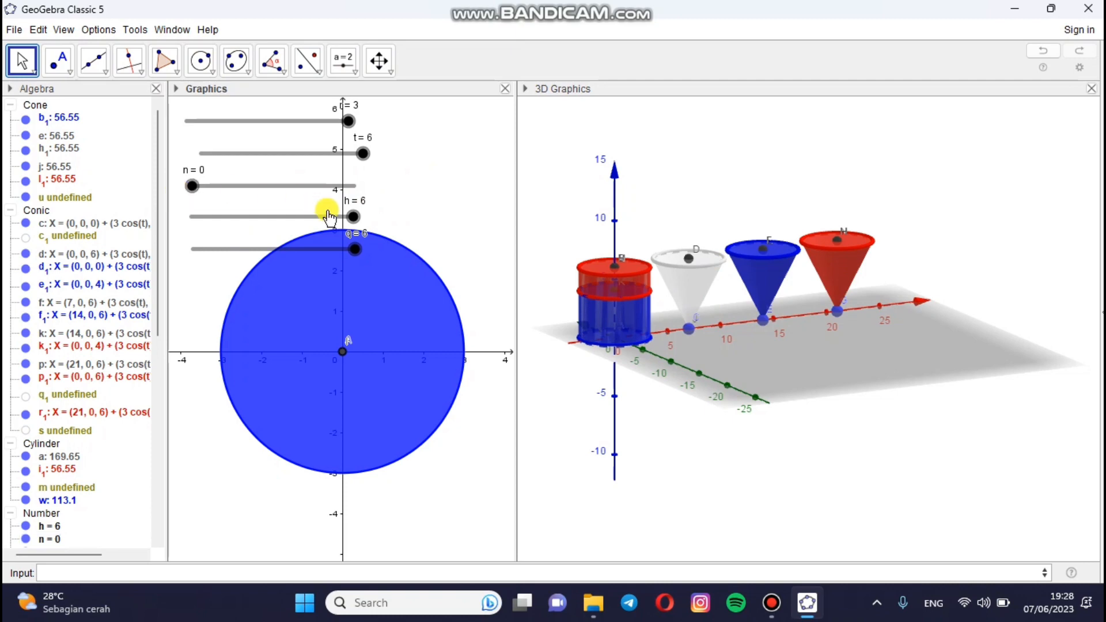
left_click_drag(353, 217, 182, 214)
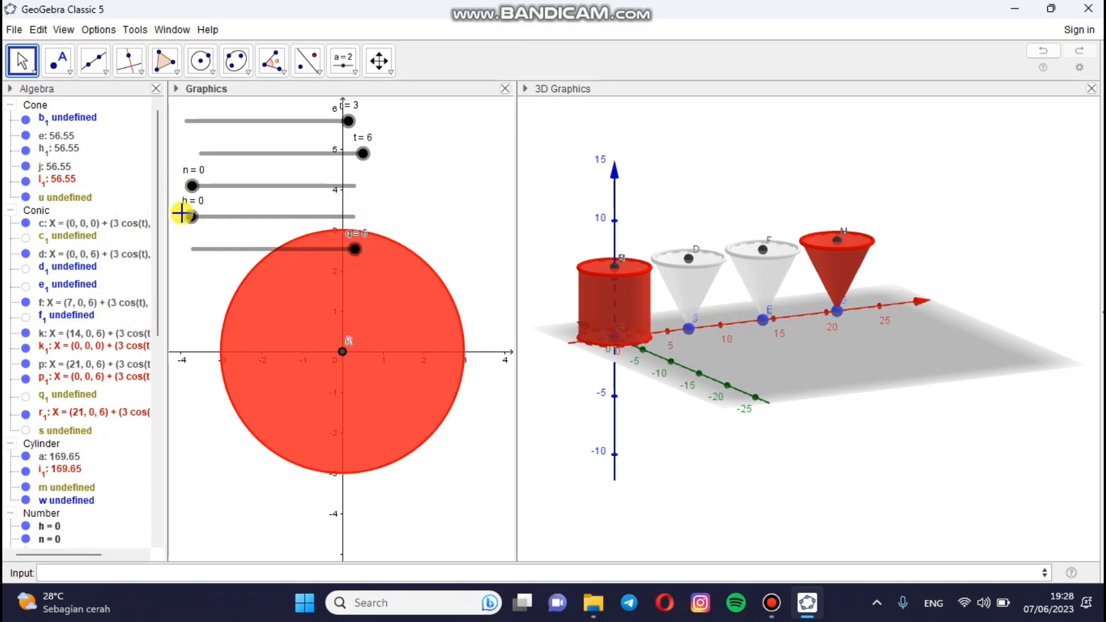
left_click(352, 248)
left_click_drag(354, 248, 184, 246)
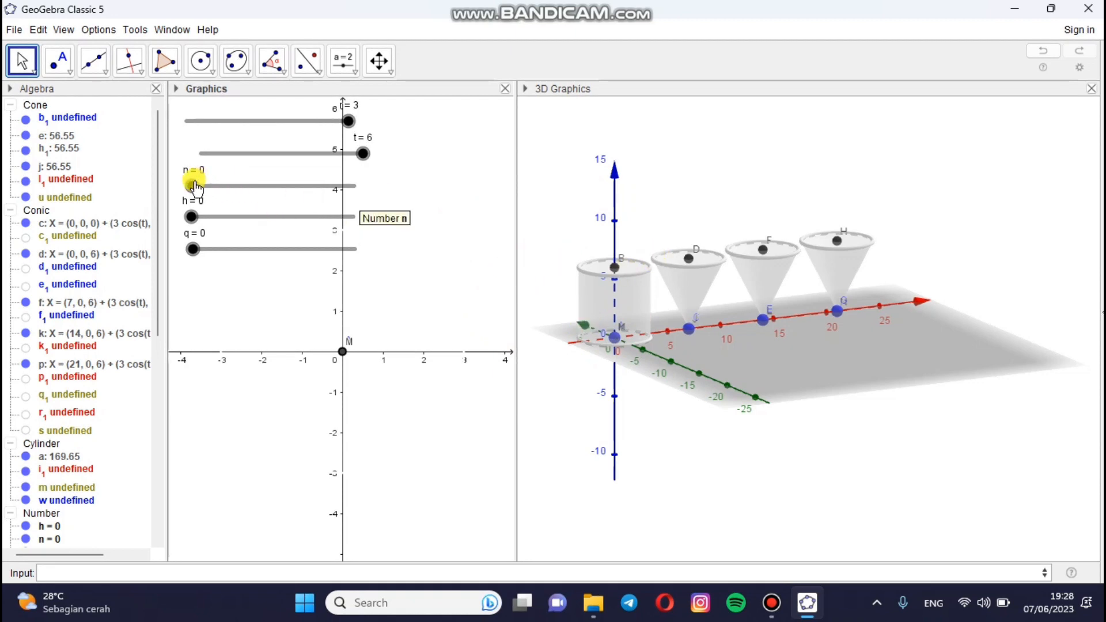
- Raise sliders n, h and q to 6 in that order to demonstrate filling the cones and cylinder
left_click_drag(191, 184, 381, 192)
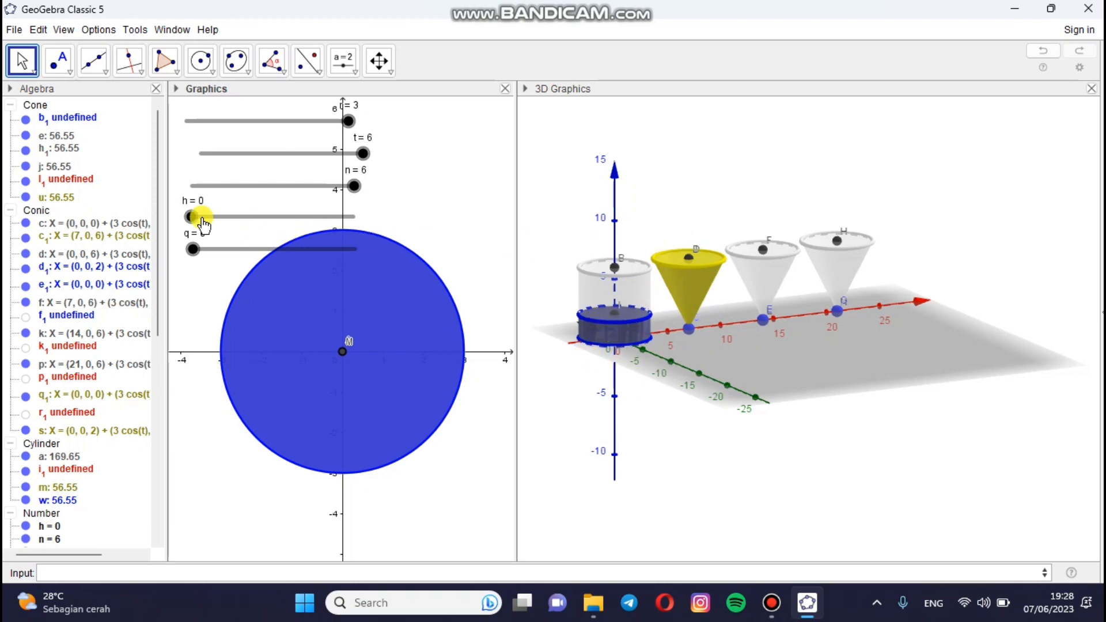
left_click_drag(192, 219, 403, 215)
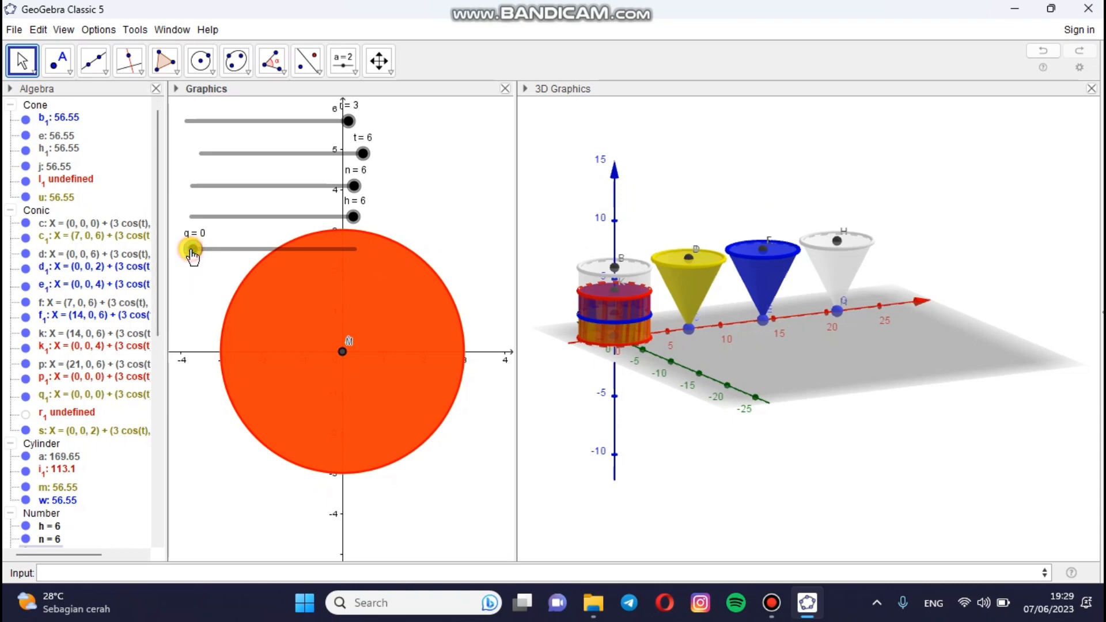
left_click_drag(193, 251, 383, 259)
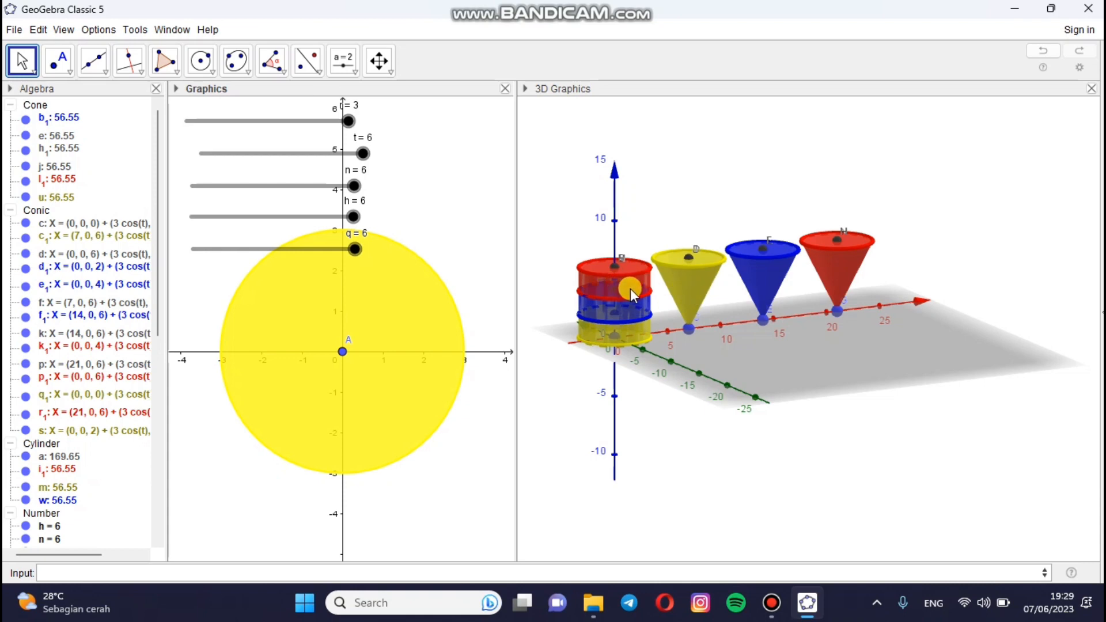
left_click(598, 340)
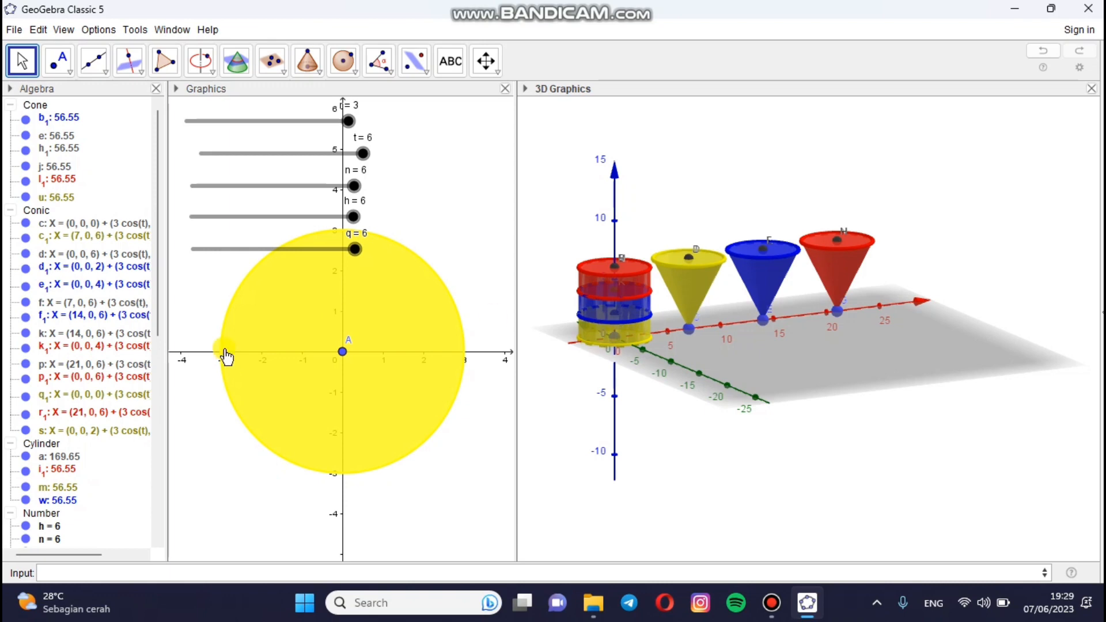
- Set the opacity of the yellow cylinder segment m, at the base of the large cylinder, to 100
left_click(47, 490)
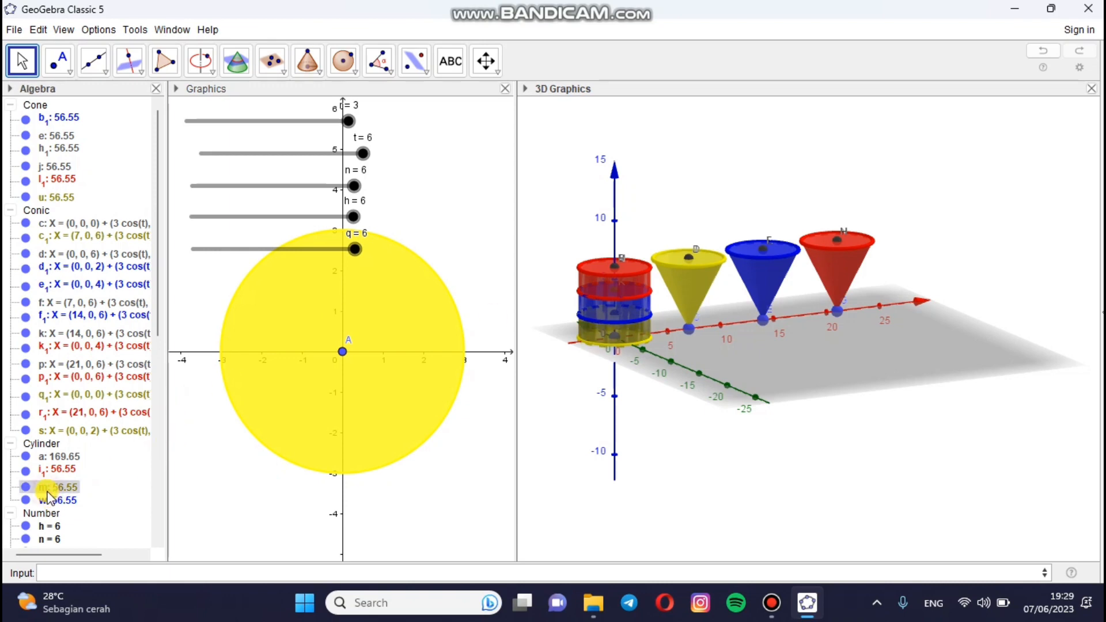
right_click(47, 491)
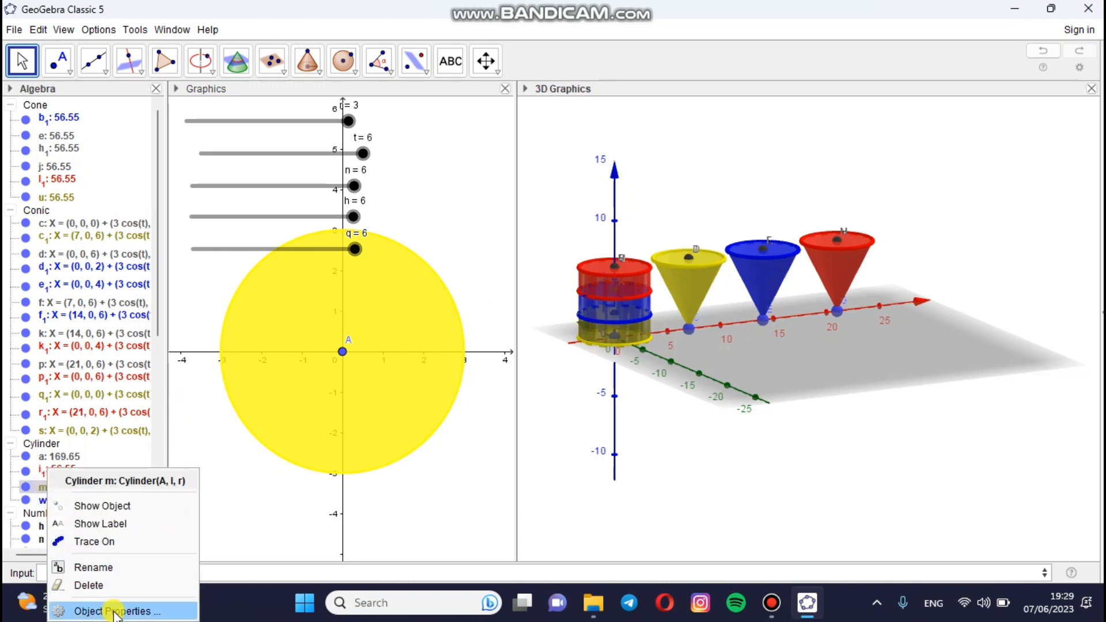
left_click(115, 611)
left_click(520, 352)
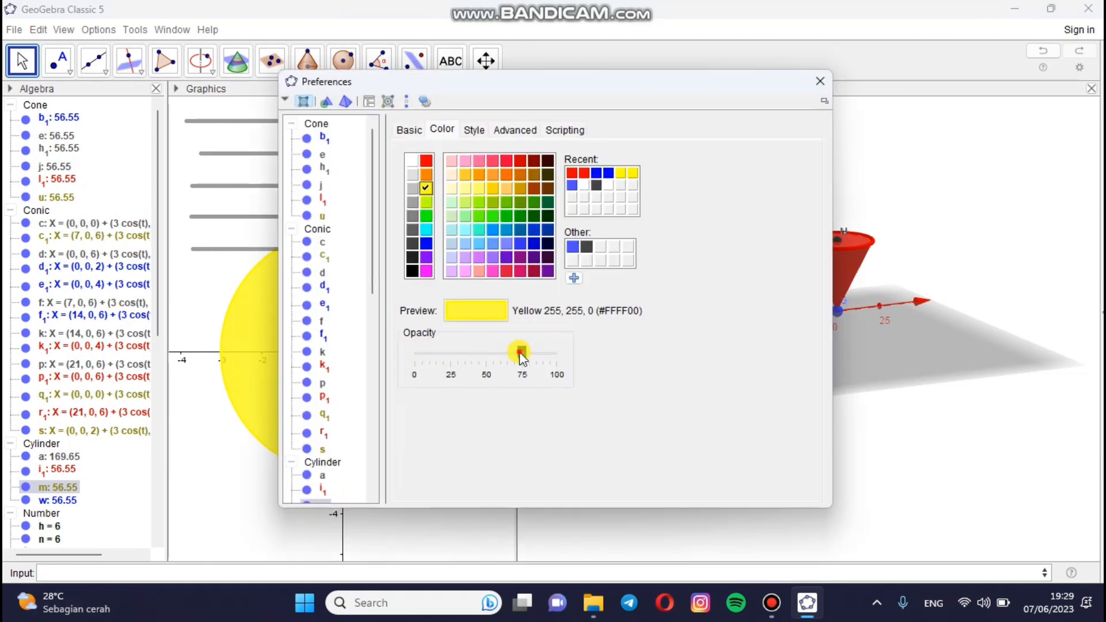
left_click_drag(521, 354, 563, 358)
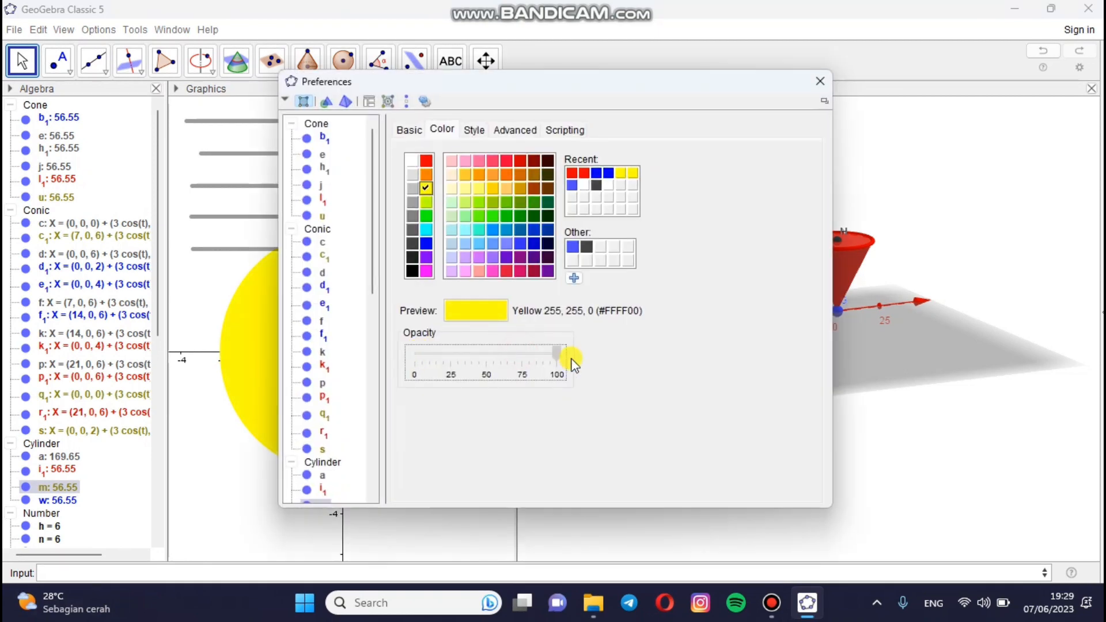
left_click(813, 84)
left_click(643, 331)
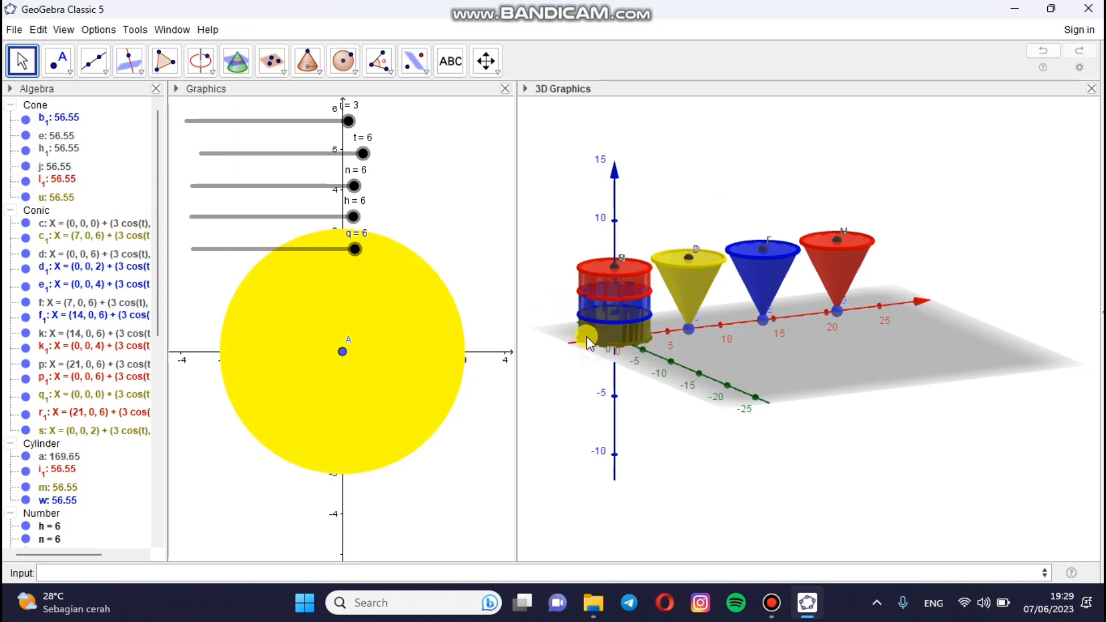
left_click(562, 322)
left_click_drag(621, 312, 306, 374)
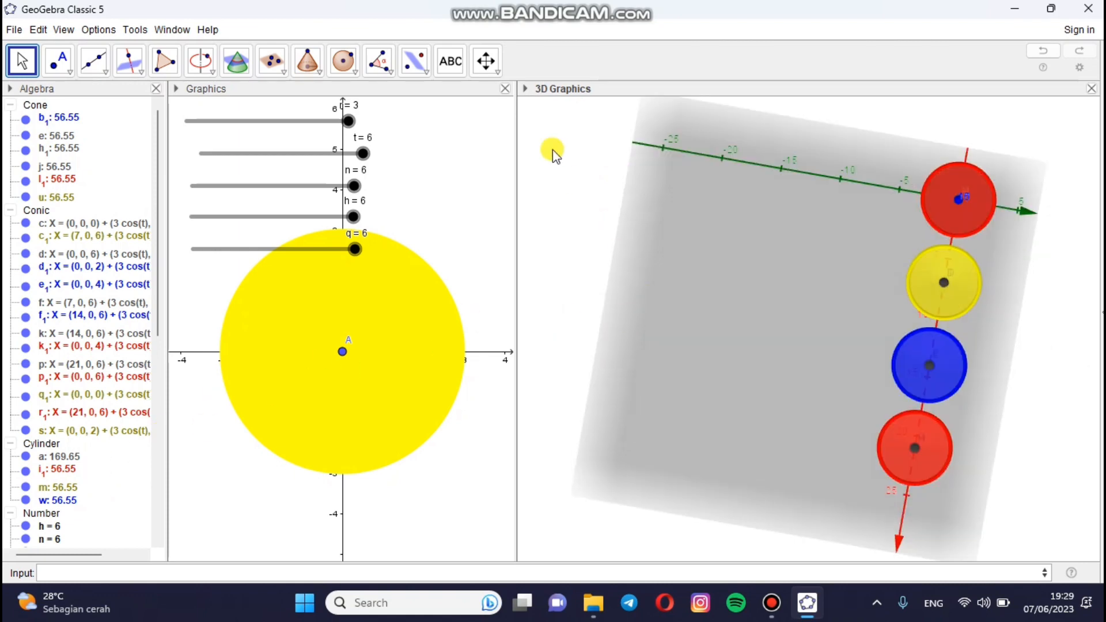
left_click(1042, 51)
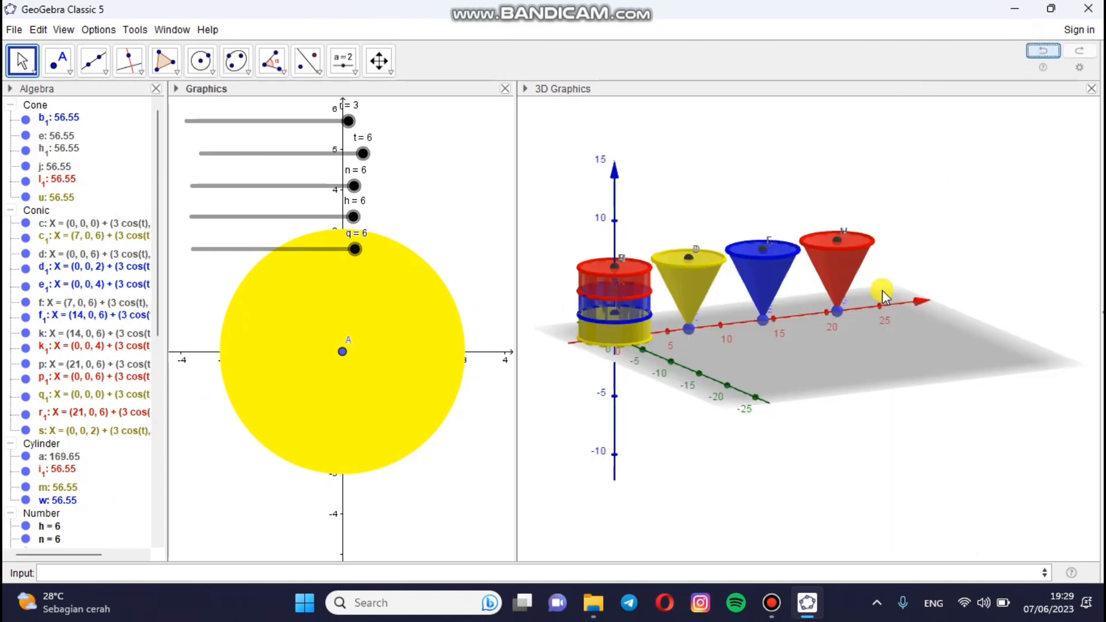
left_click(71, 483)
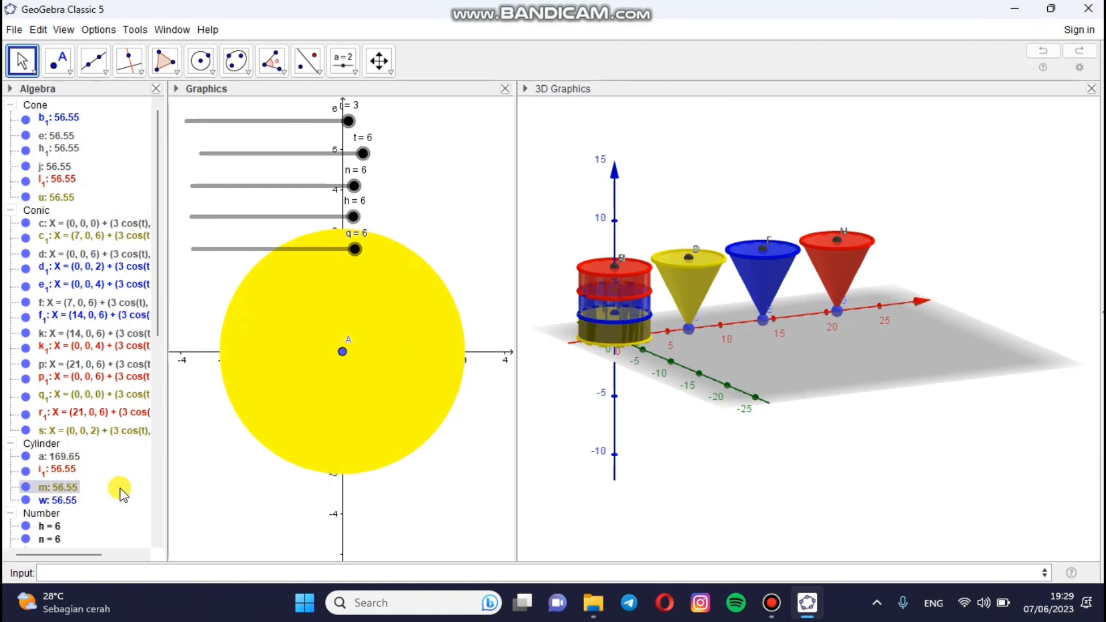
key("Escape")
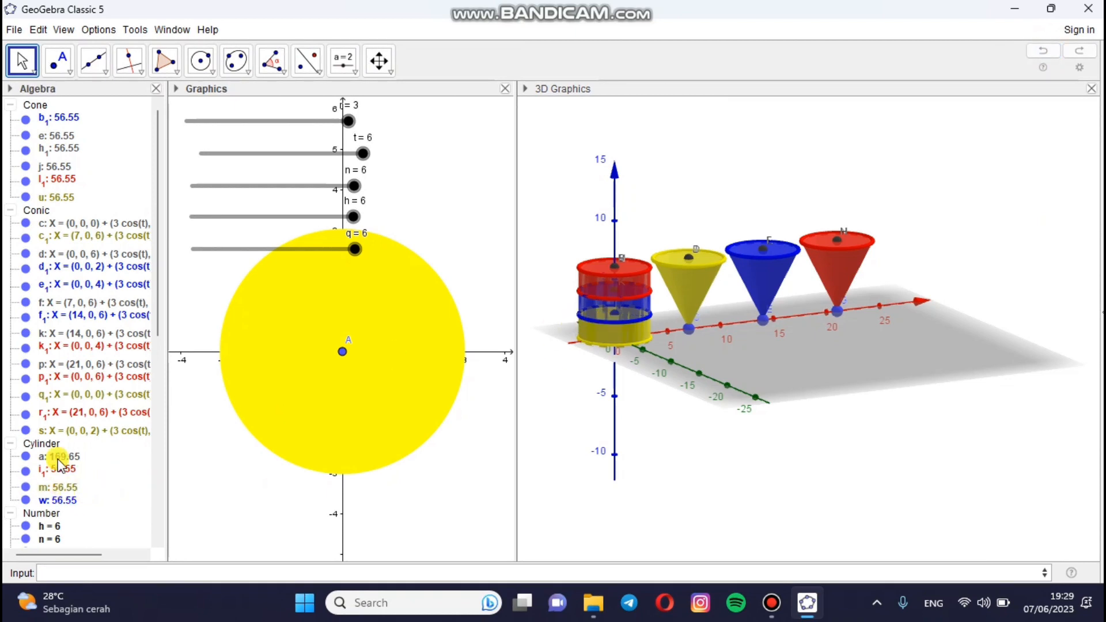
- Set the opacity of the blue middle cylinder segment w to 100 and refresh its display
right_click(62, 498)
left_click(144, 609)
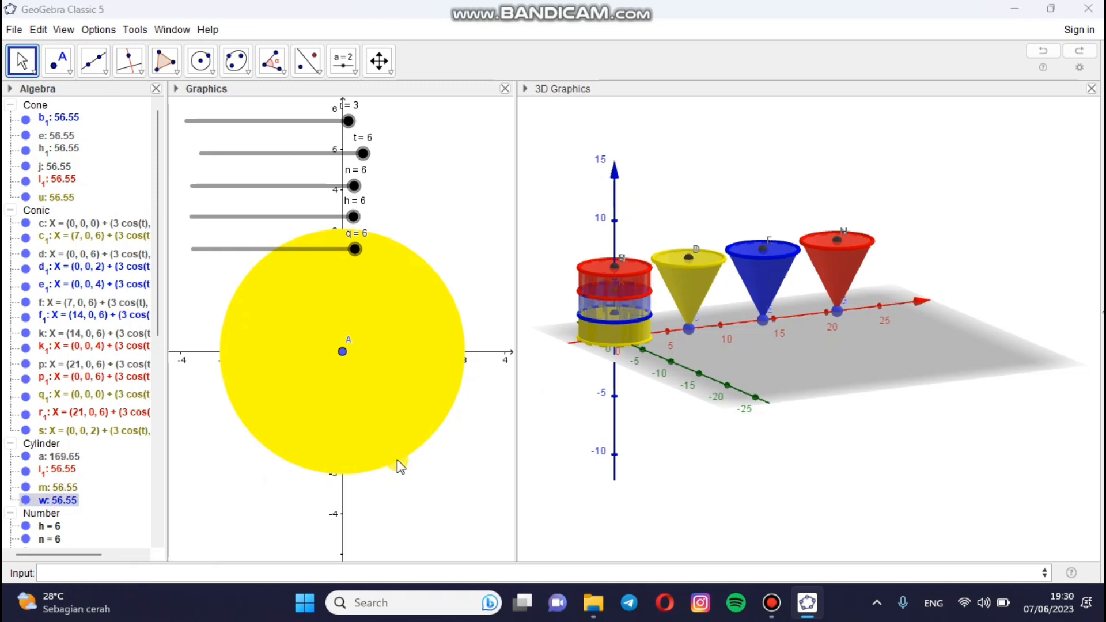
left_click_drag(526, 360, 567, 364)
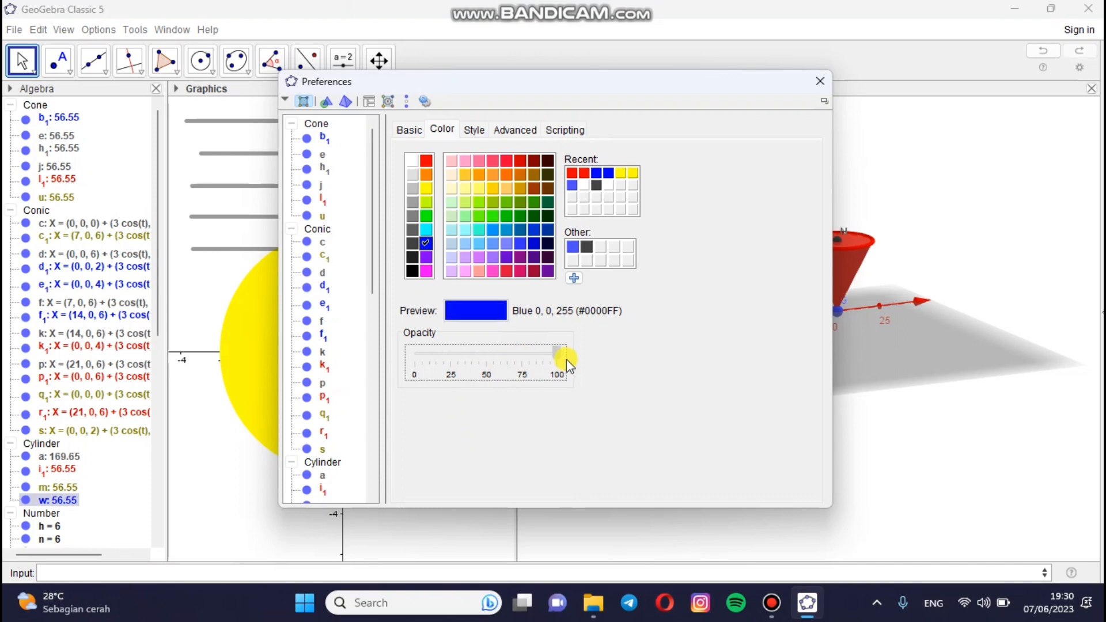
left_click(820, 82)
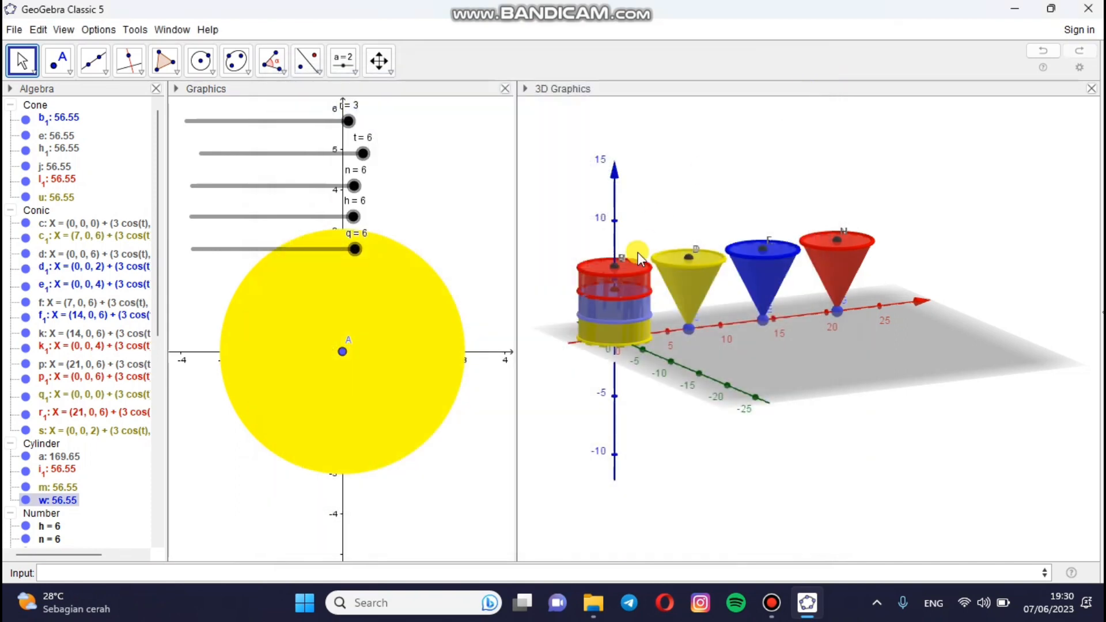
left_click(614, 305)
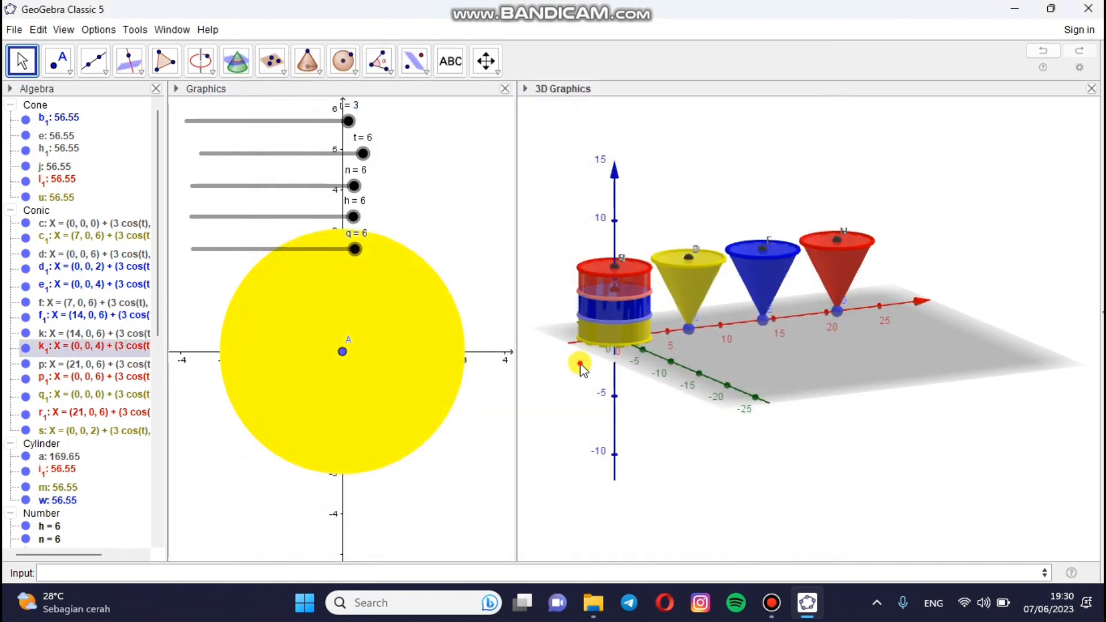
left_click(580, 364)
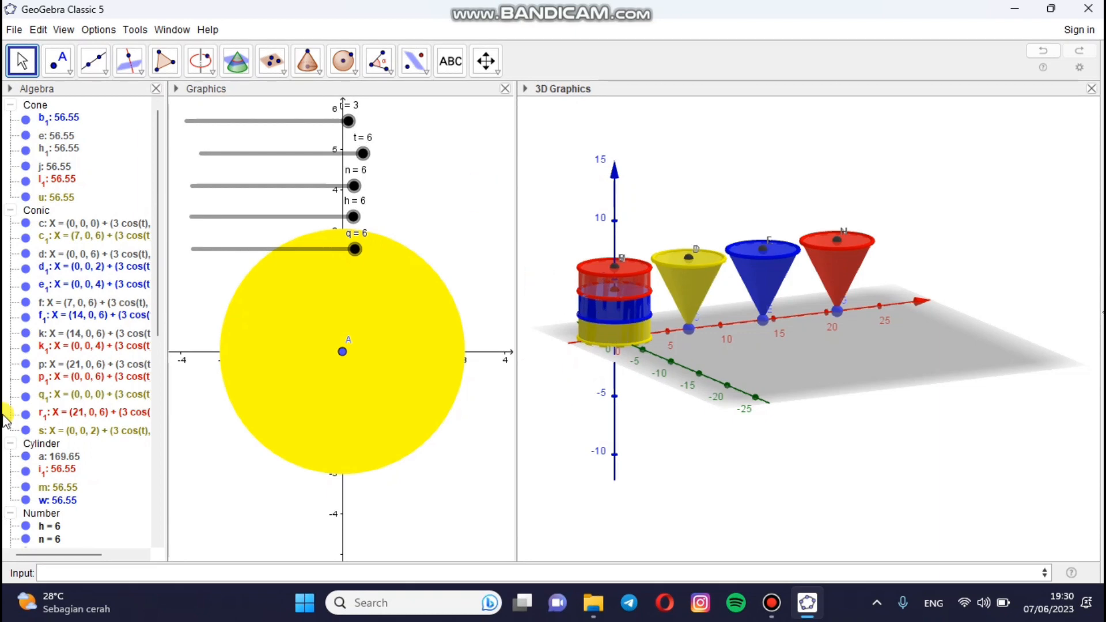
- Set the opacity of the red upper cylinder segment i₁ to 100 and refresh its display
right_click(57, 469)
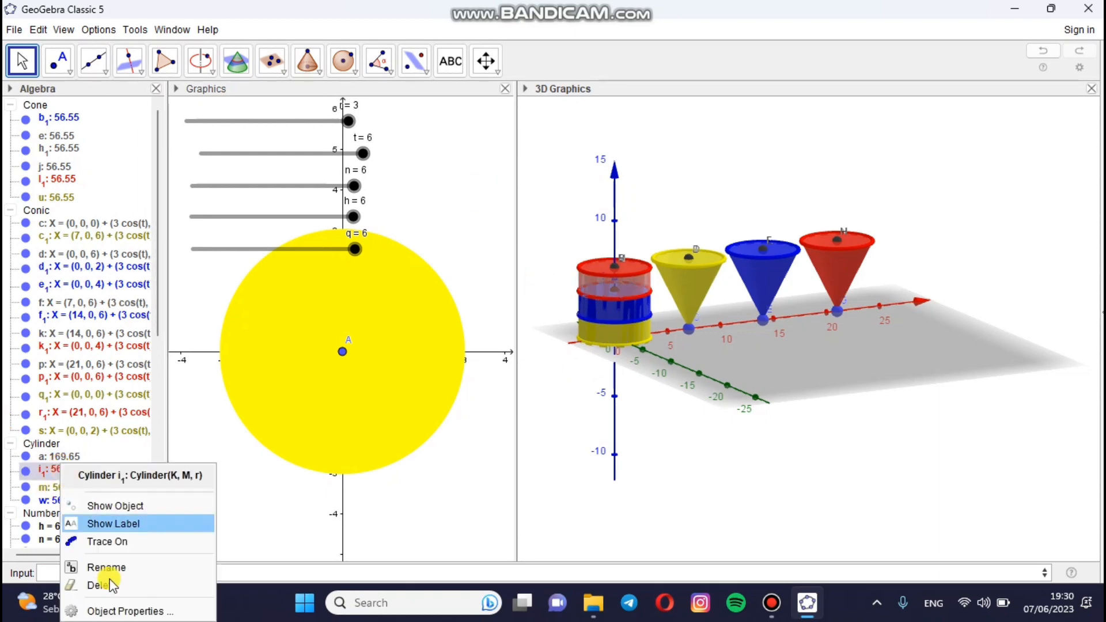
left_click(132, 611)
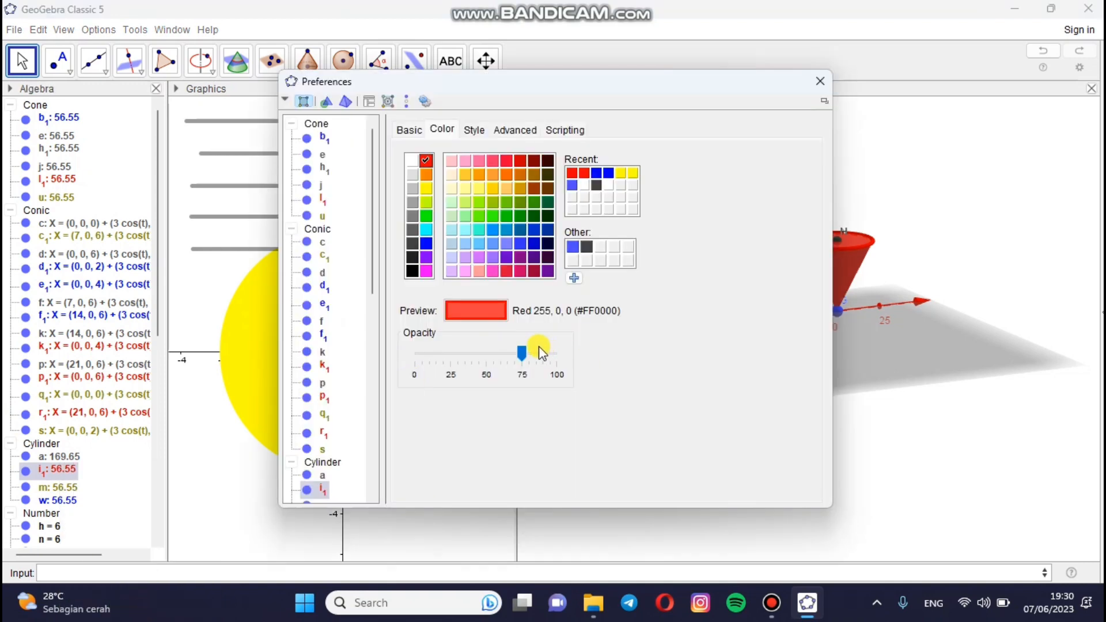
left_click_drag(522, 356, 559, 360)
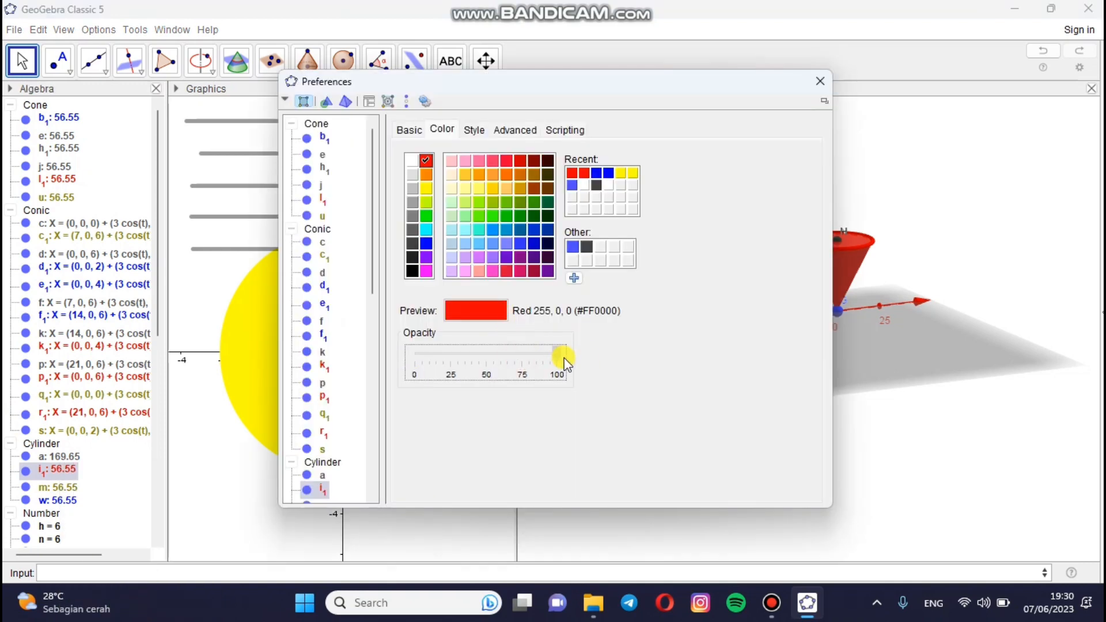
left_click(817, 85)
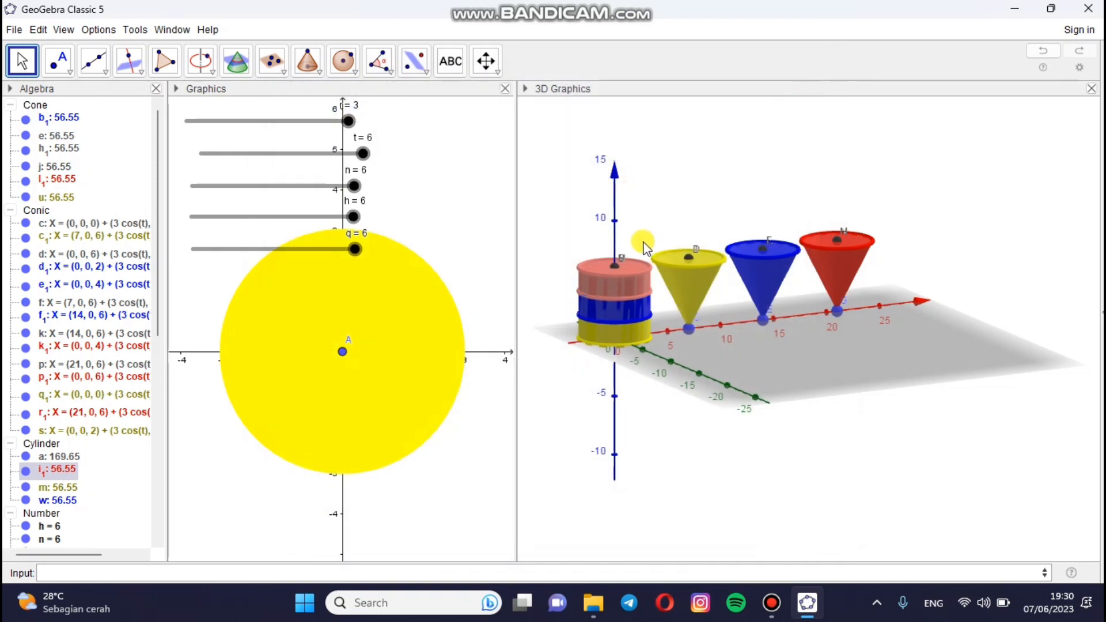
left_click(630, 276)
left_click(649, 237)
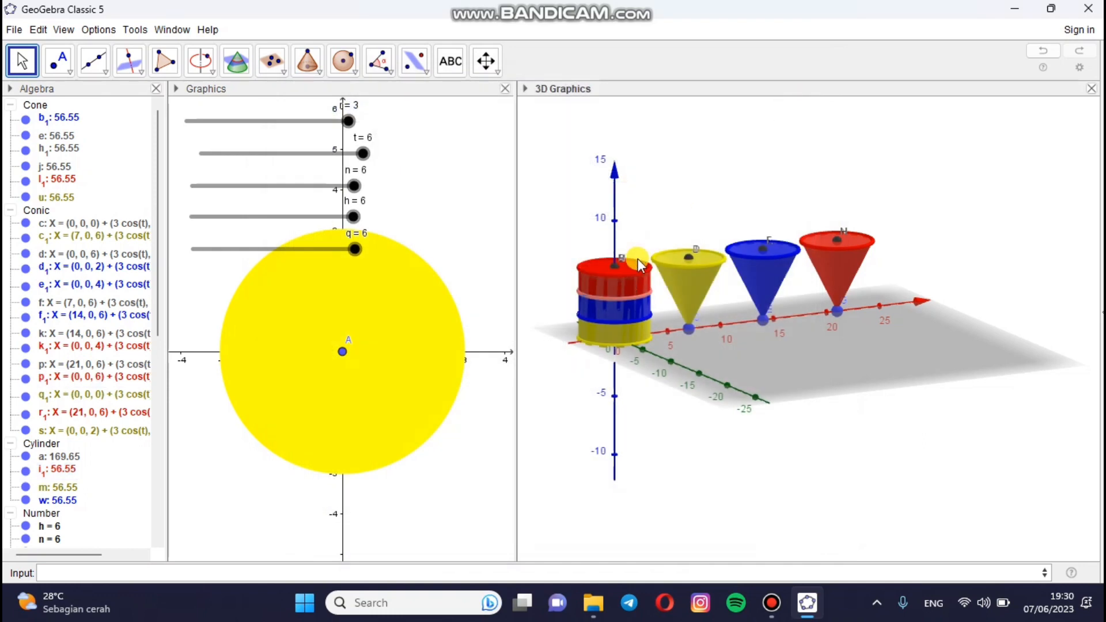
left_click(638, 294)
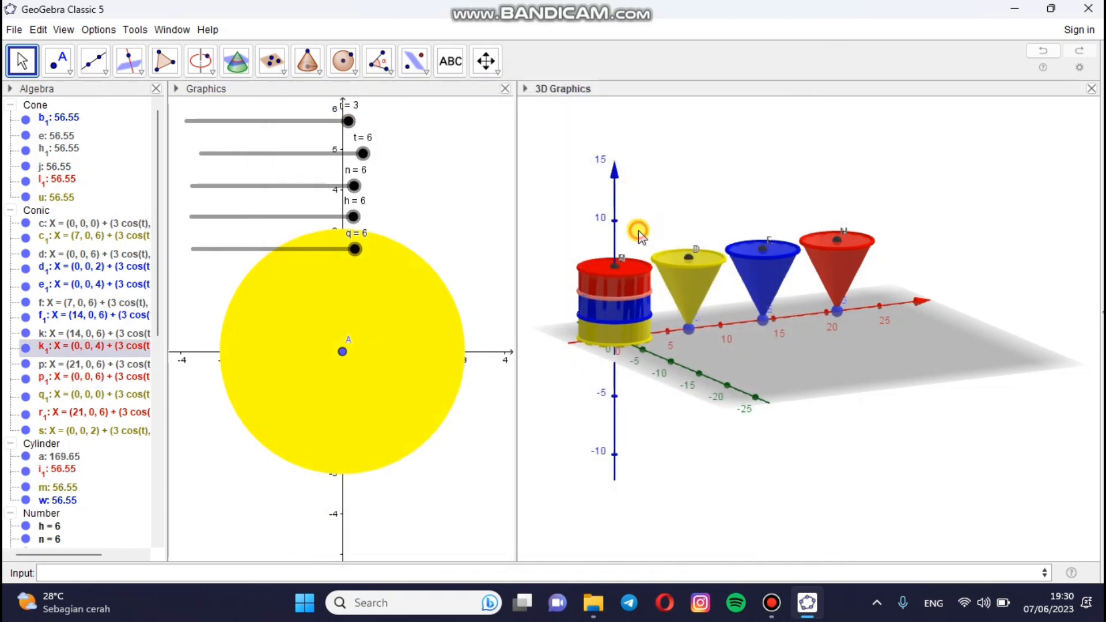
left_click(639, 232)
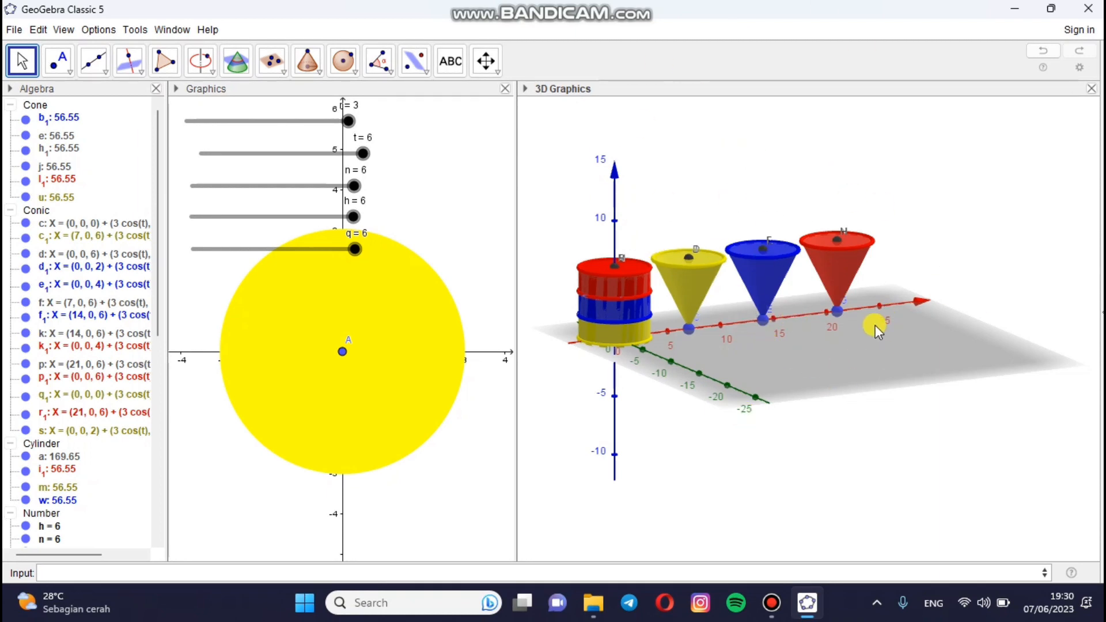
- Hide the base plane, the x-axis and the y-axis in the 3D view
right_click(768, 366)
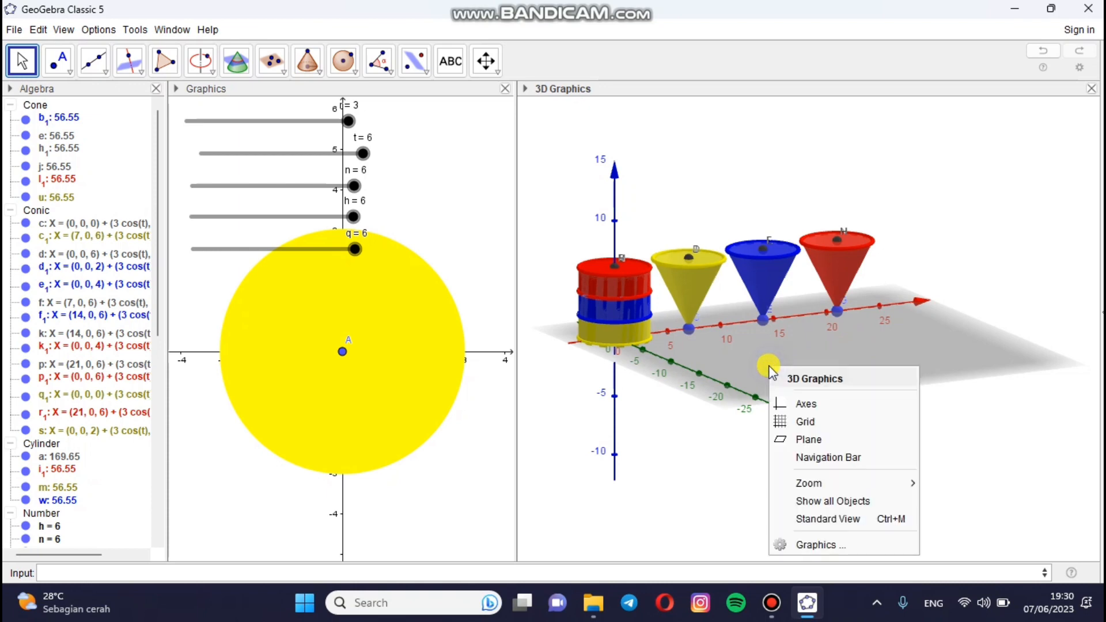
left_click(809, 441)
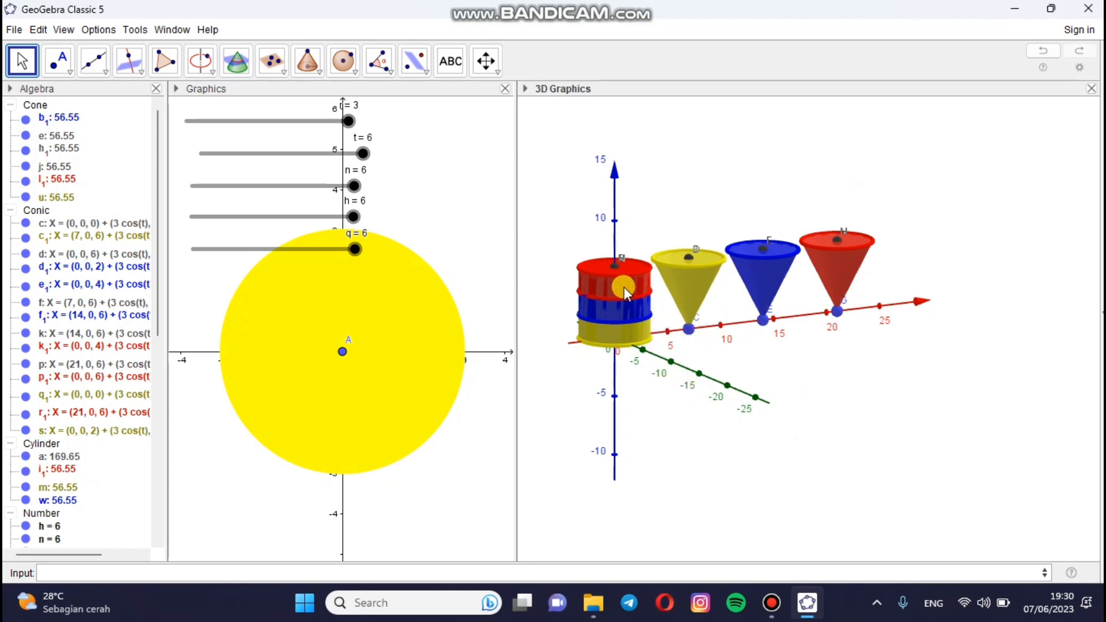
right_click(741, 352)
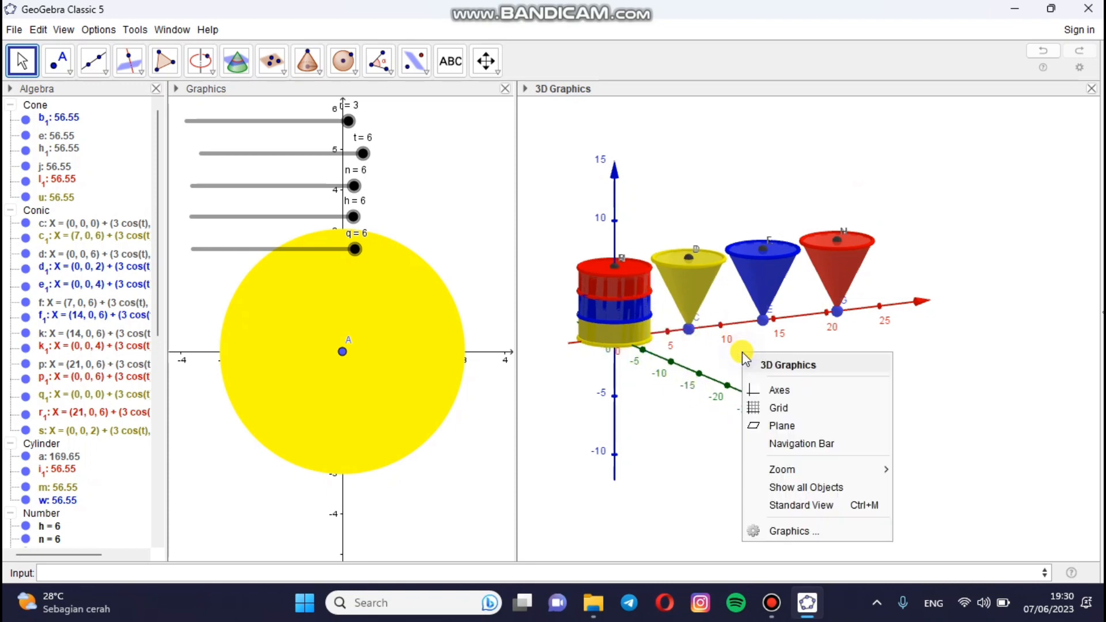
left_click(818, 530)
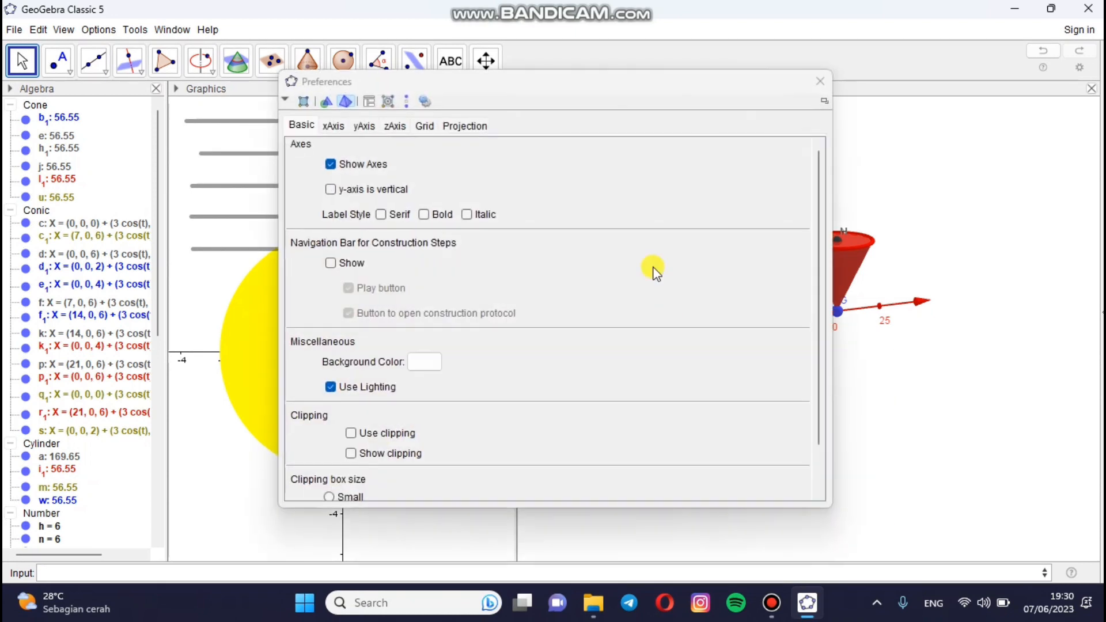
left_click(334, 125)
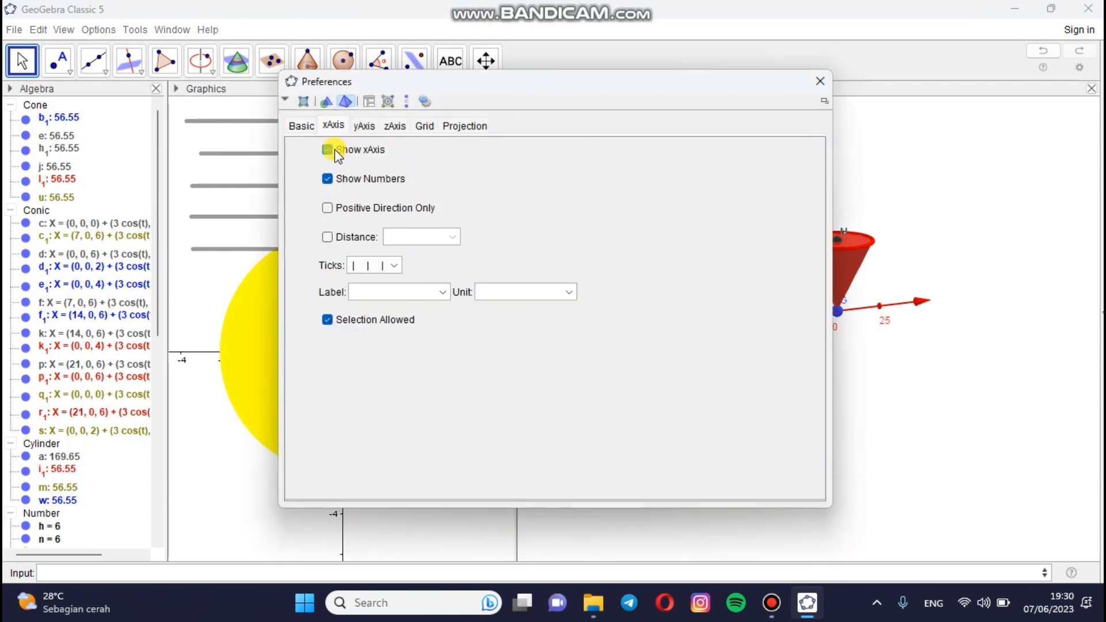
left_click(332, 150)
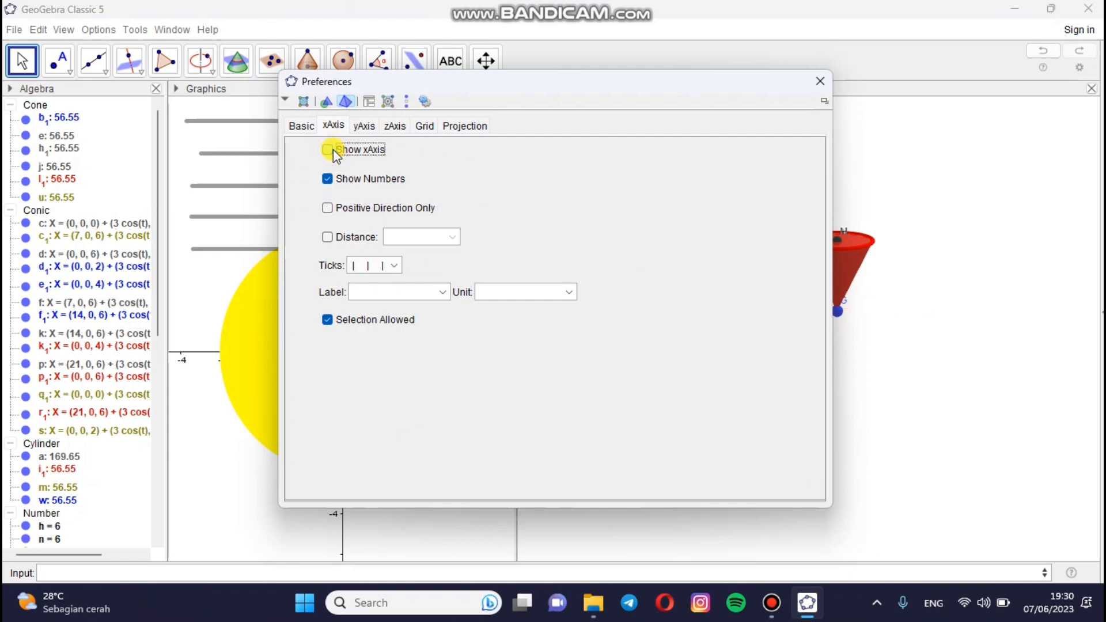
left_click(361, 127)
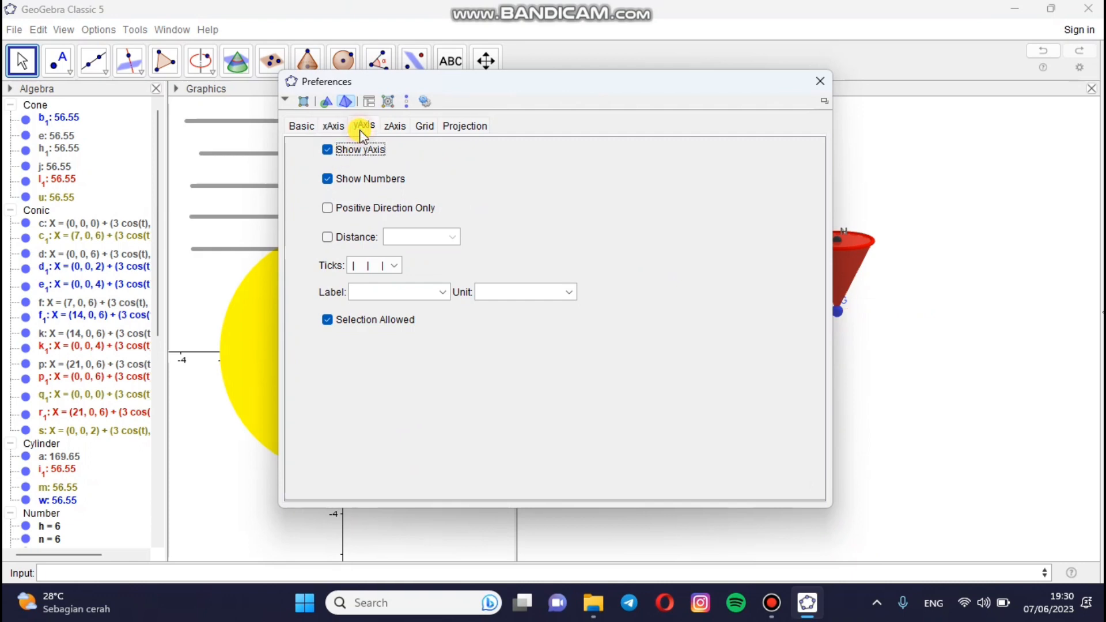
left_click(326, 151)
left_click(822, 80)
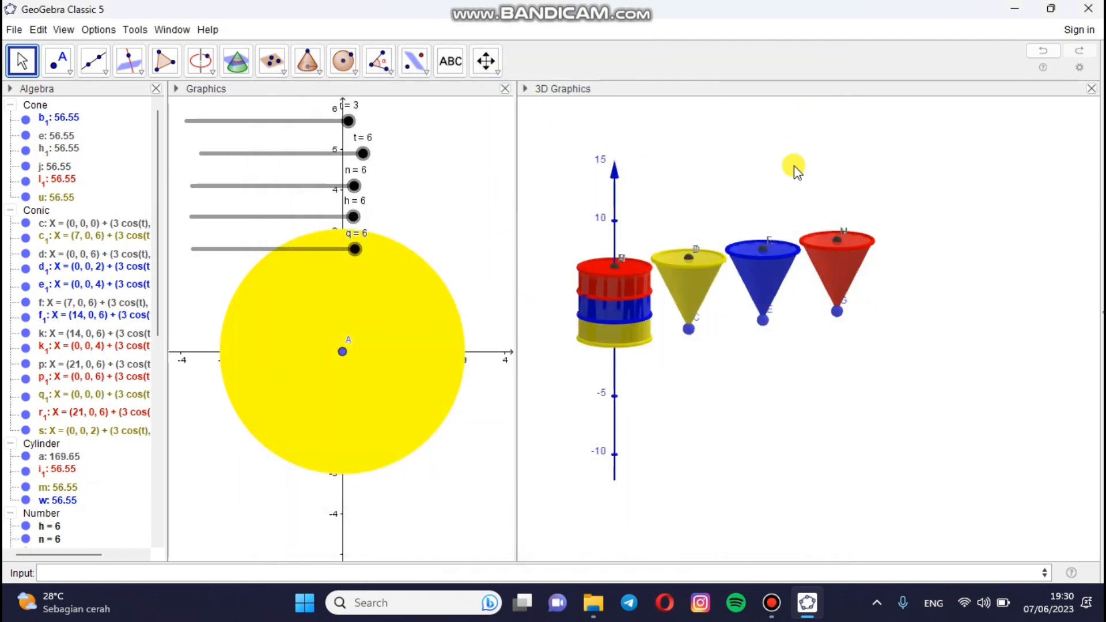